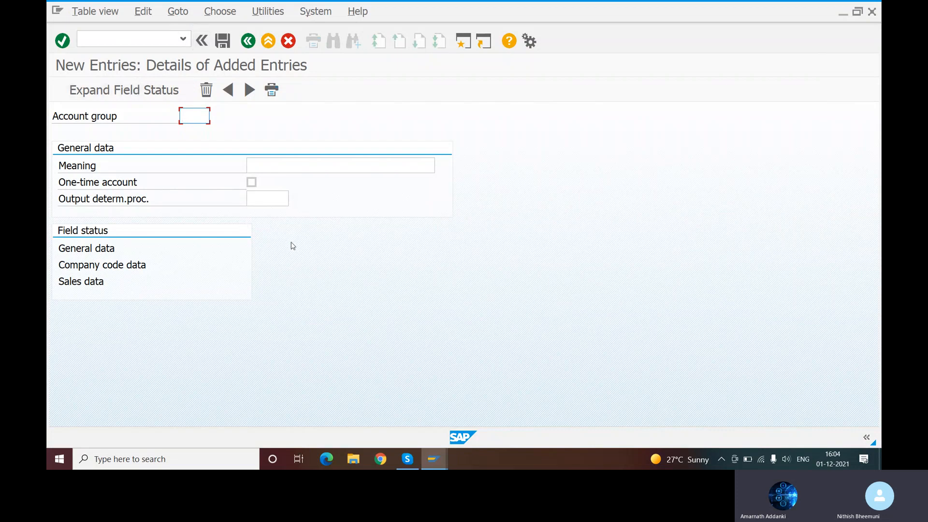
- Switch to Skype, consult the AR CONFIGURATION image in the call's gallery, and return to the SAP new entry window
left_click(406, 463)
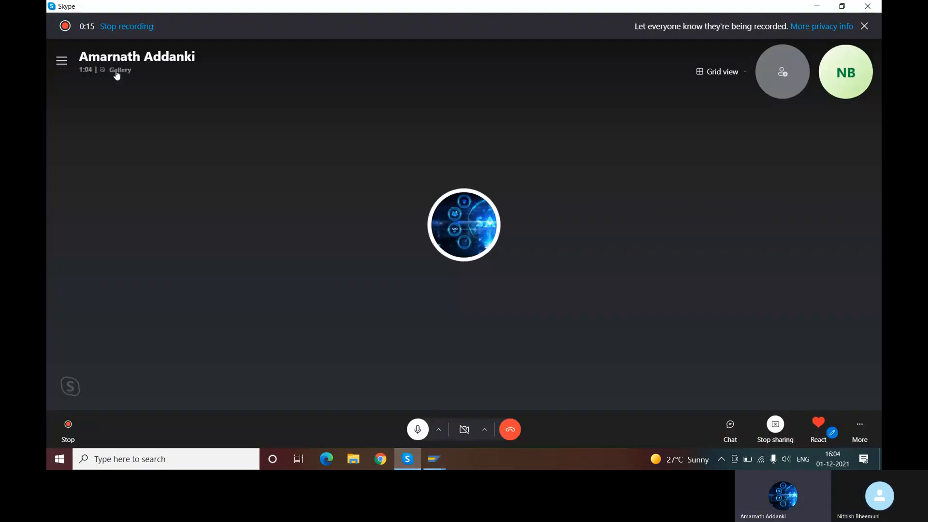
left_click(117, 71)
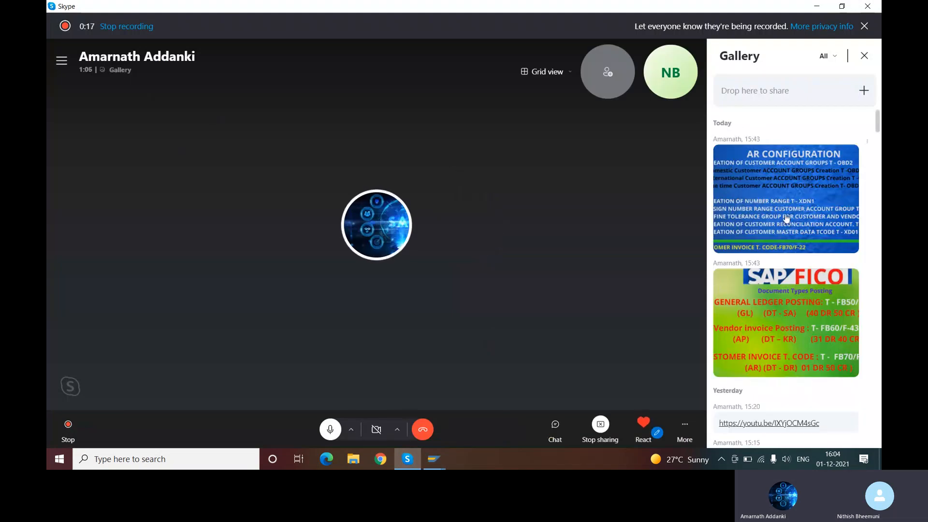
left_click(762, 207)
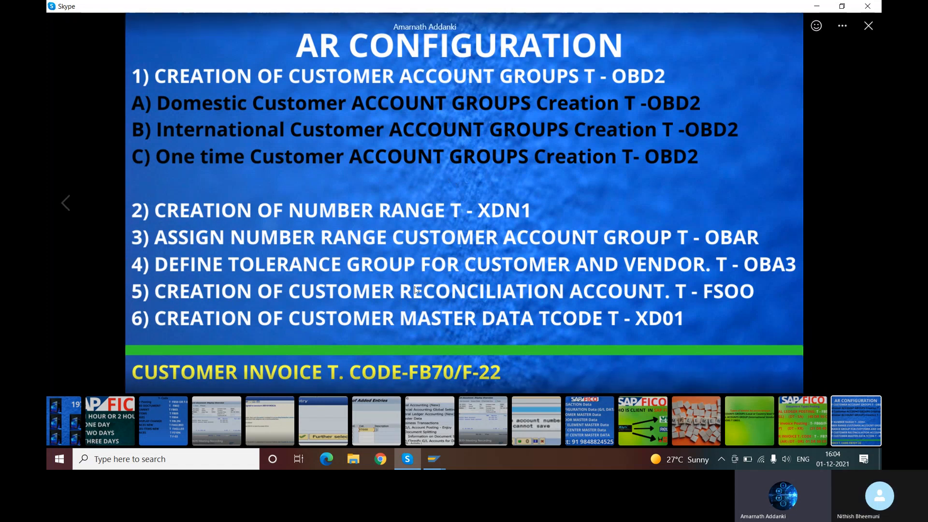
mouse_move(440, 463)
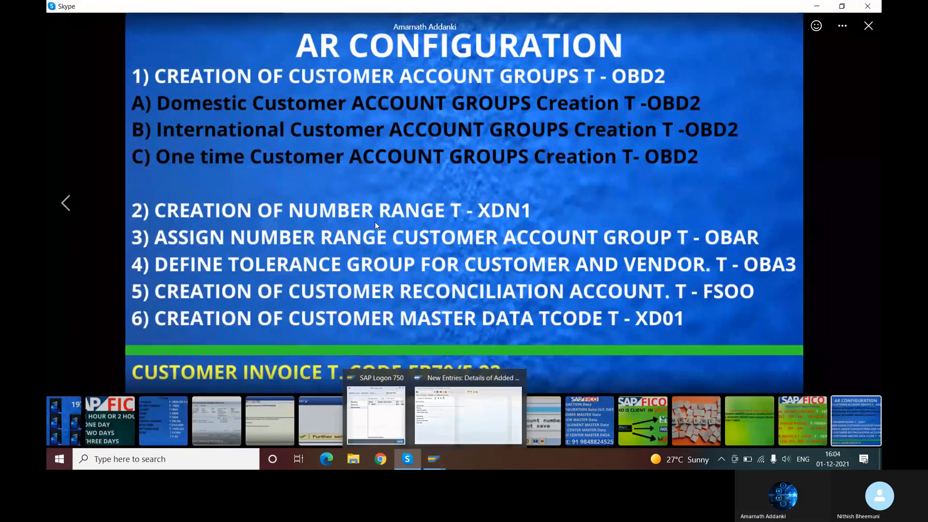
left_click(467, 415)
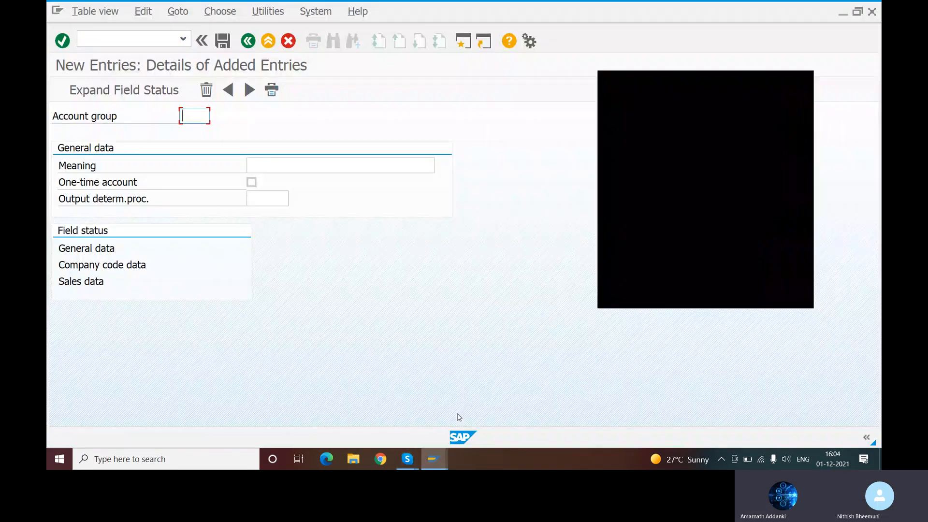
left_click(805, 83)
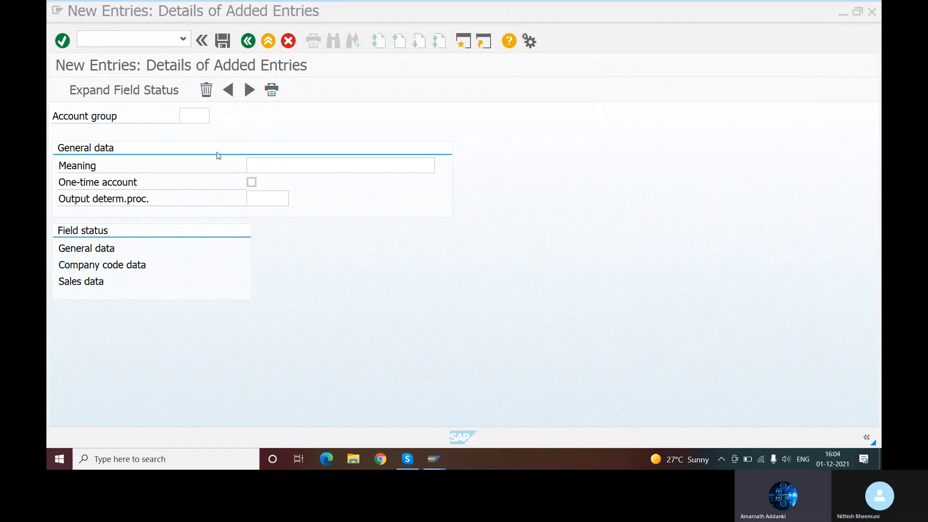
- Enter account group NTDC with the meaning "DOMESTIC CUSTOMER FOR NITT"
left_click(190, 116)
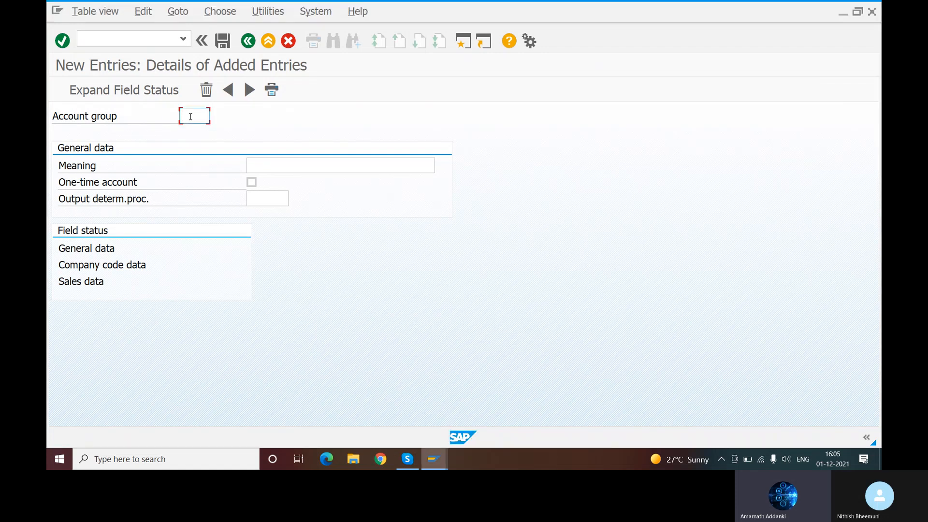
type("NTDC")
left_click(270, 167)
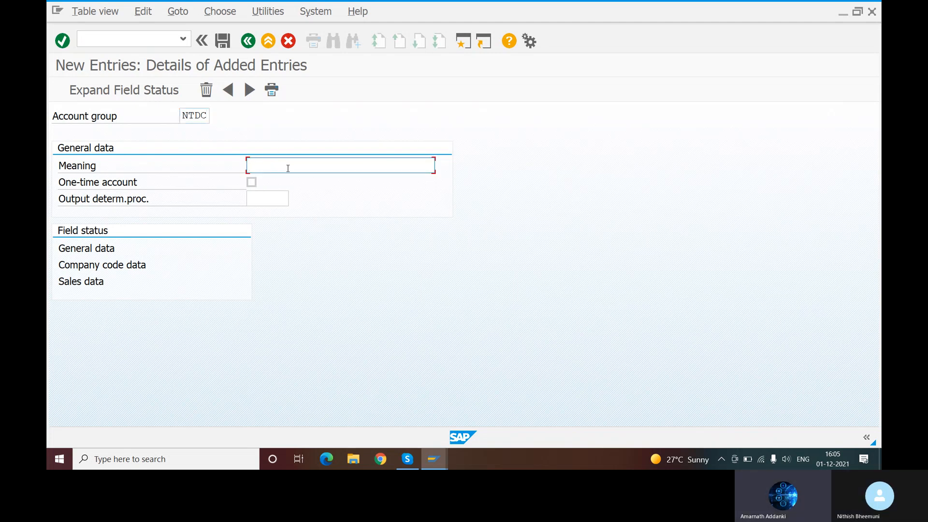
type("DOM")
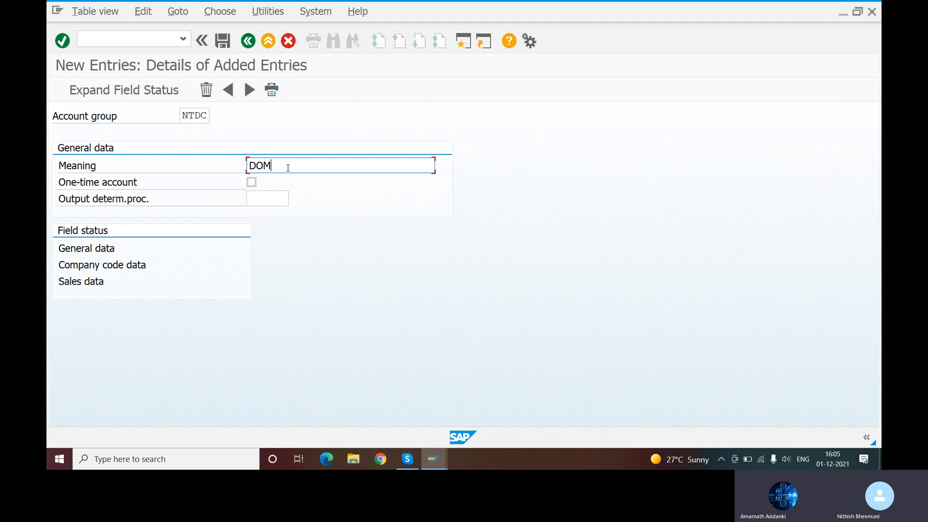
type("ESTIC CUSTOMER")
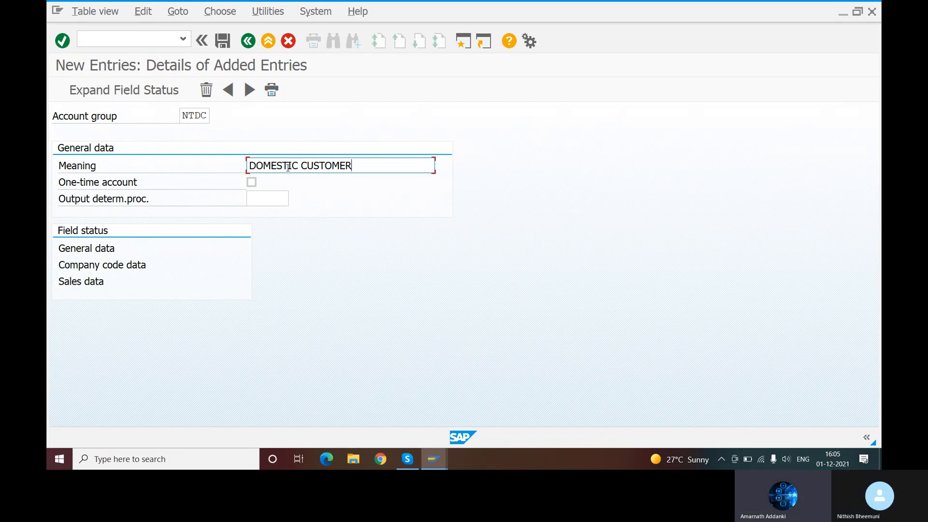
type(" FOR NITT")
- Review the Address field status under General data and save account group NTDC in customizing request DPKK900555
left_click(92, 249)
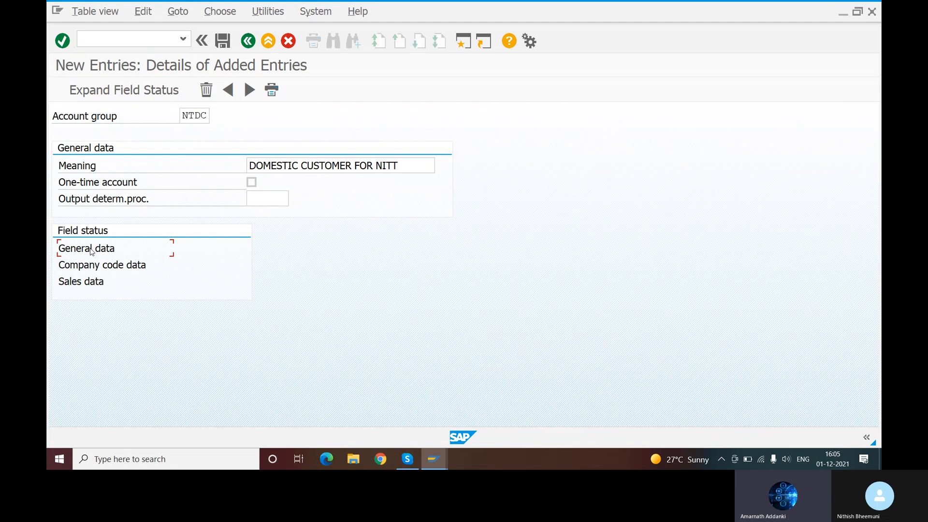
double_click(91, 249)
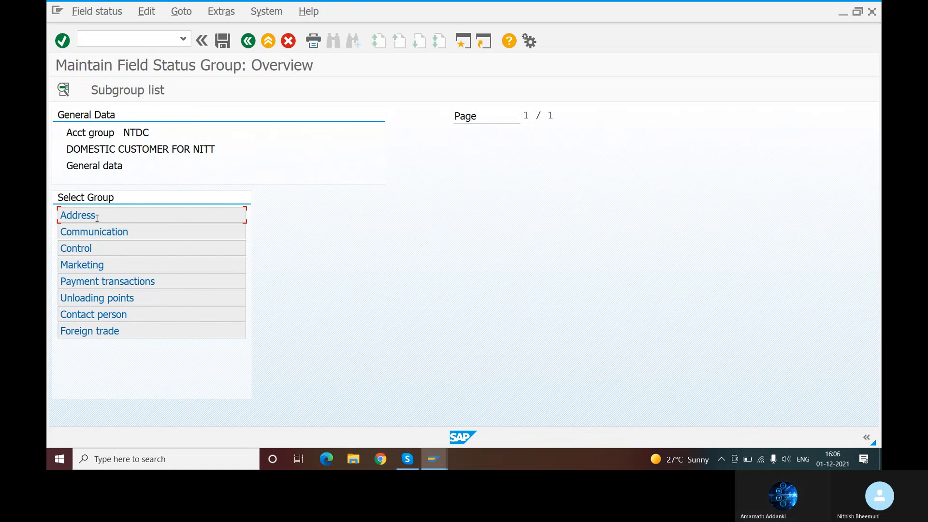
double_click(78, 215)
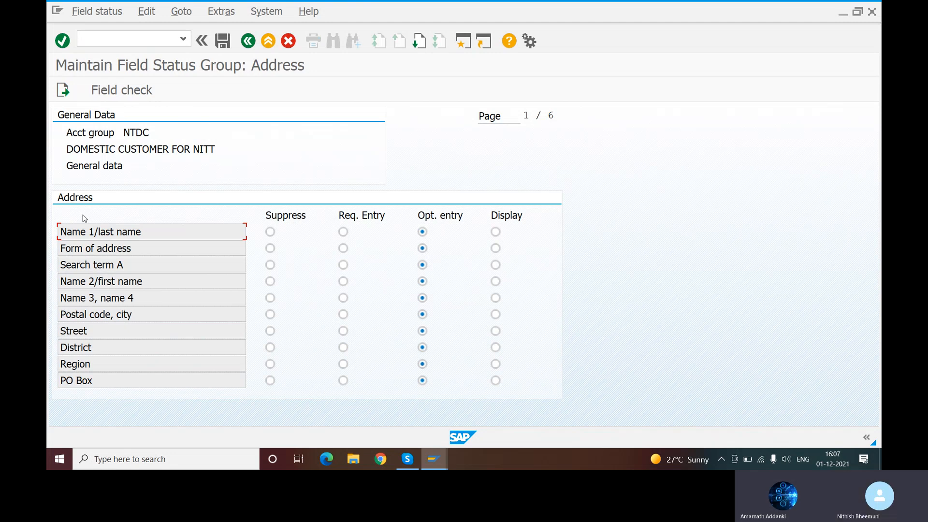
left_click(250, 50)
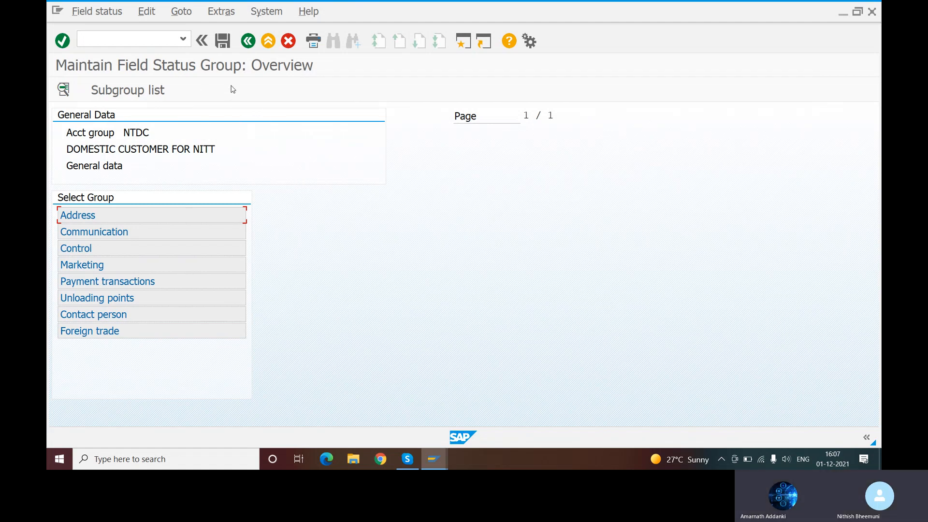
left_click(222, 42)
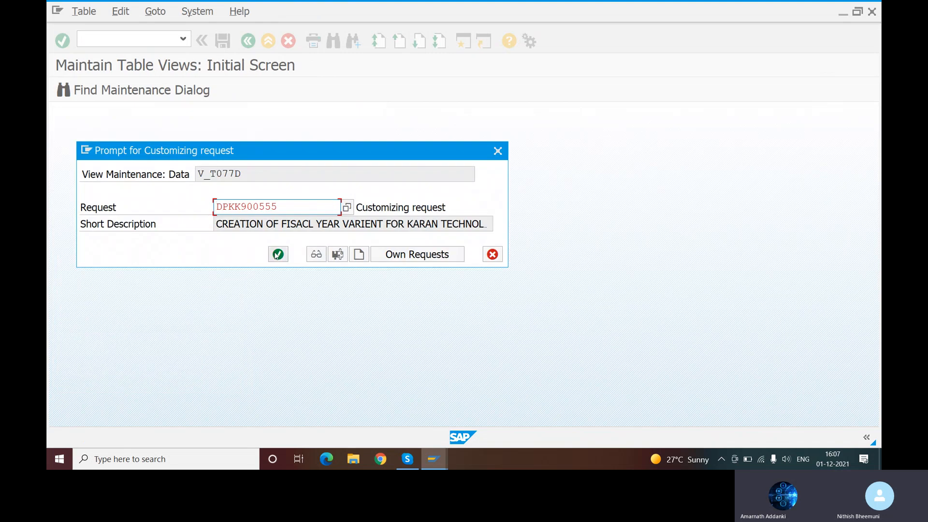
left_click(278, 254)
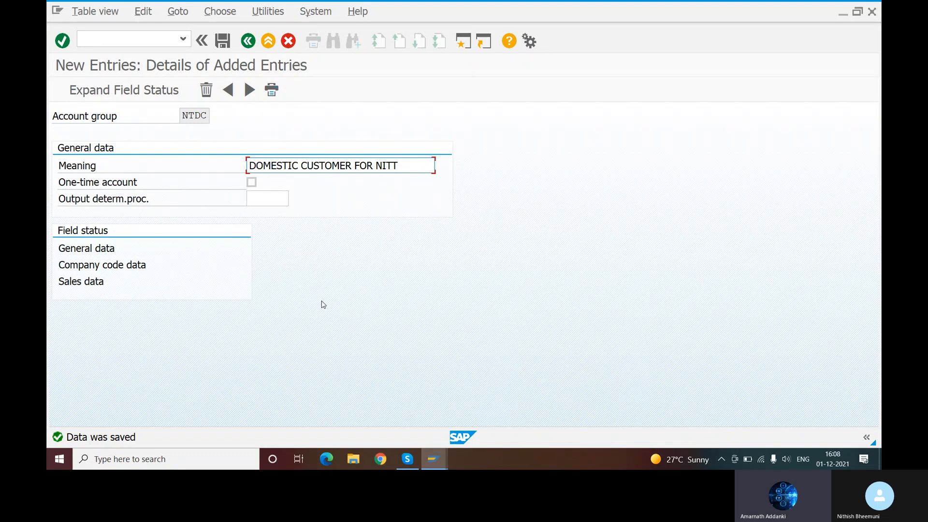
- Start another new entry with account group NTIC and the meaning "INTERNATIONAL CUSTOMER FOR NIT"
left_click(250, 90)
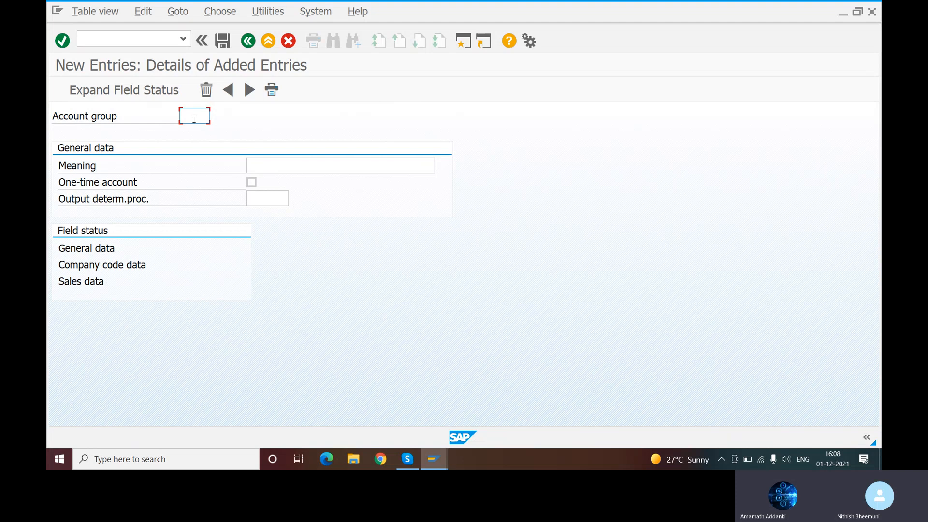
type("NT")
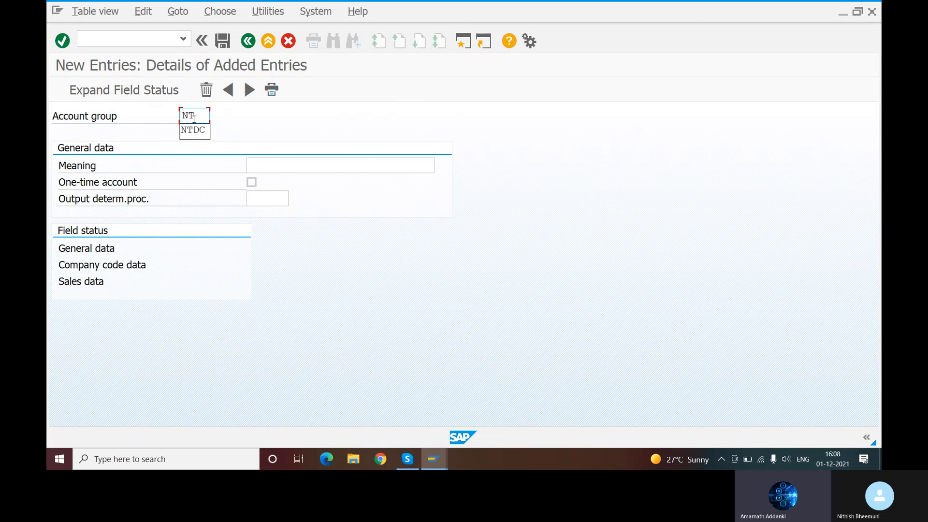
type("IC")
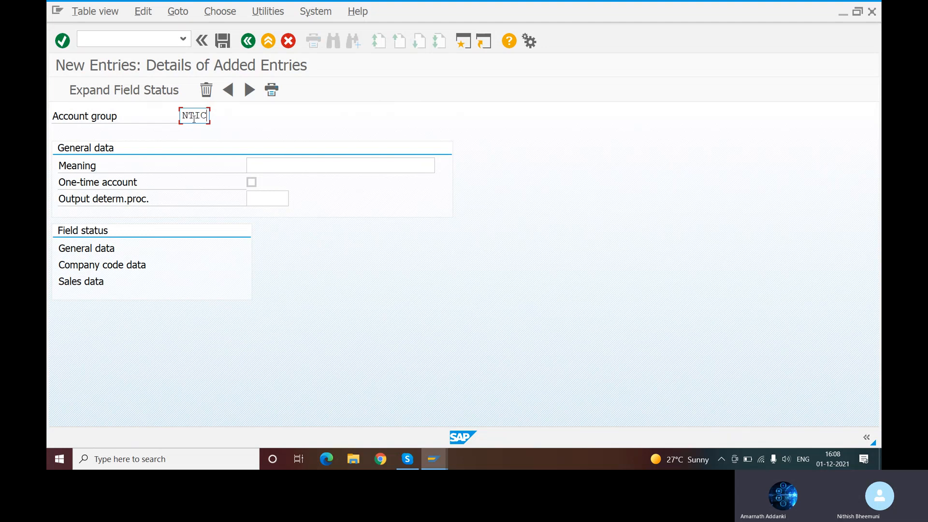
left_click(268, 165)
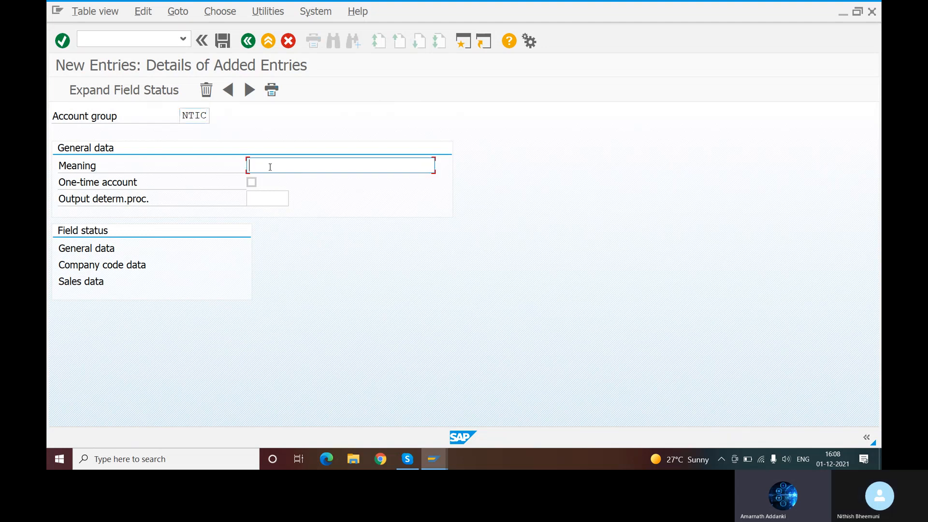
type("INTR")
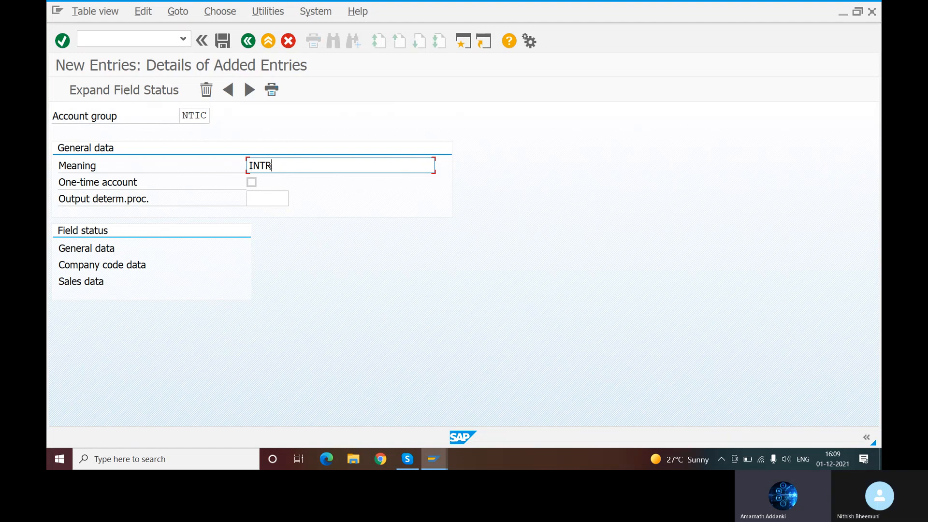
key("BackSpace")
type("ERNATIONAL CO")
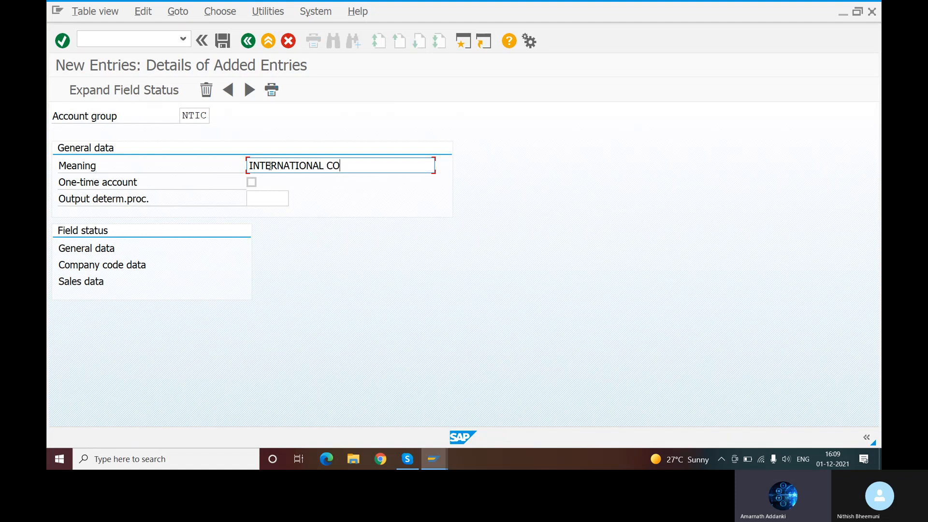
key("BackSpace")
type("USTOMER")
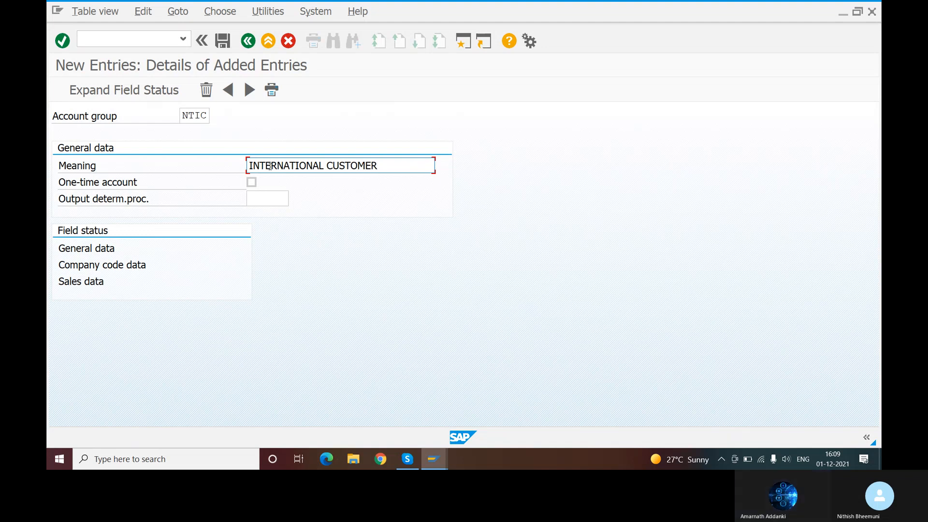
type(" FOR NIT")
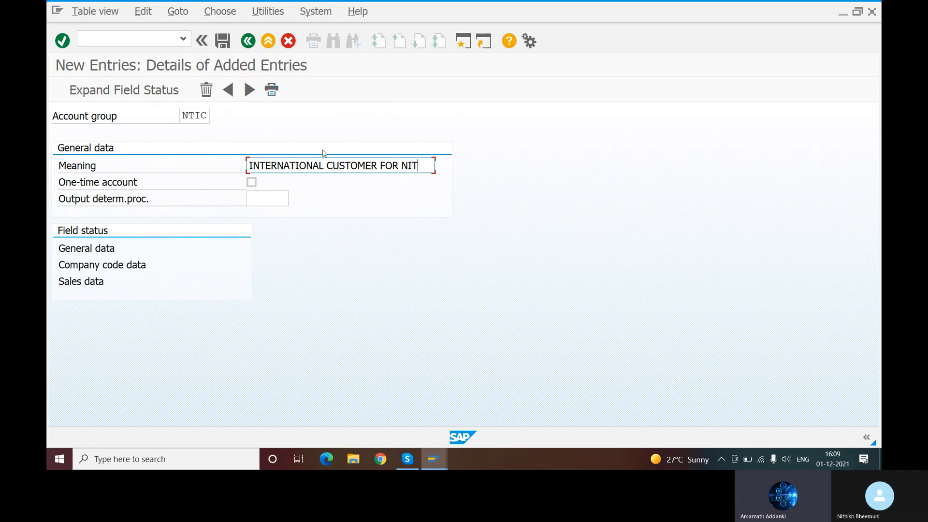
- Remove the word FOR from the NTIC meaning and complete it as "INTERNATIONAL CUSTOMER NITT"
left_click(399, 165)
key("BackSpace")
key("BackSpace")
key("BackSpace")
left_click(406, 168)
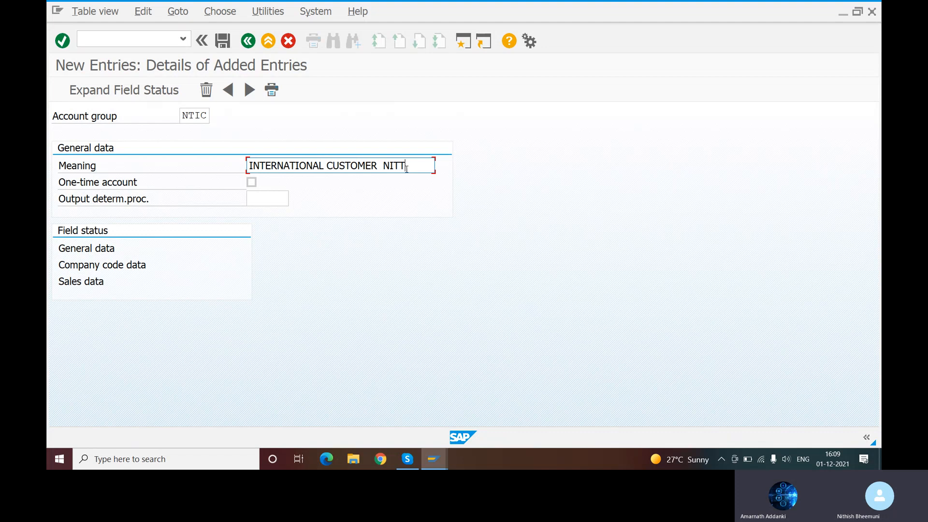
type("T")
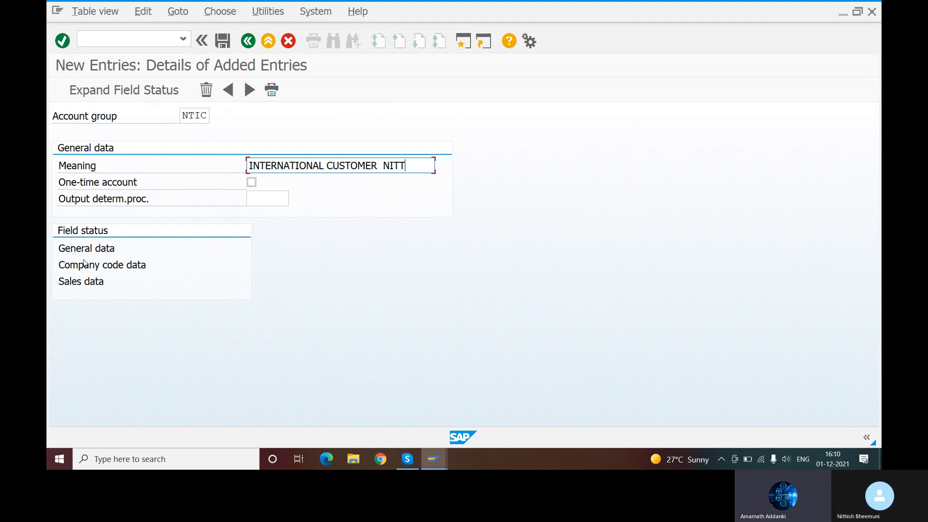
- Review the Address, Communication, Control and Marketing field statuses under General data and save account group NTIC
left_click(96, 251)
double_click(96, 251)
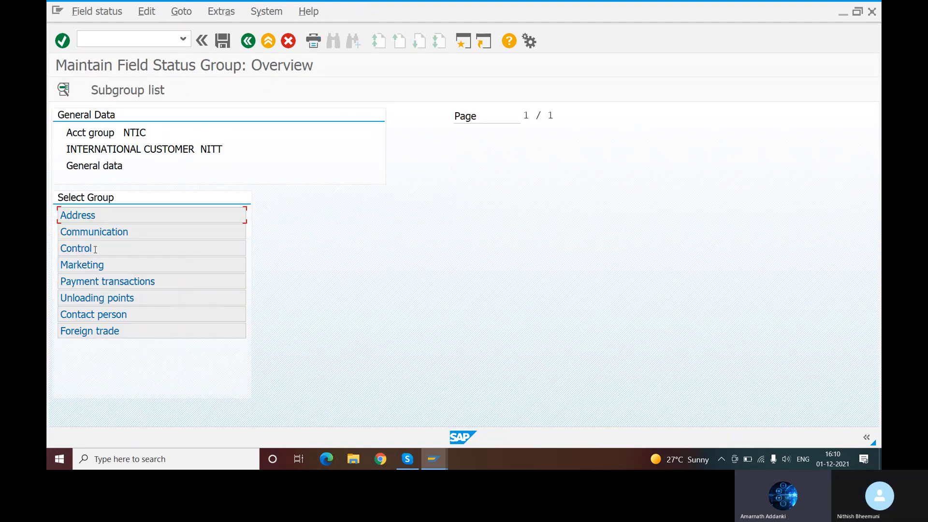
double_click(84, 214)
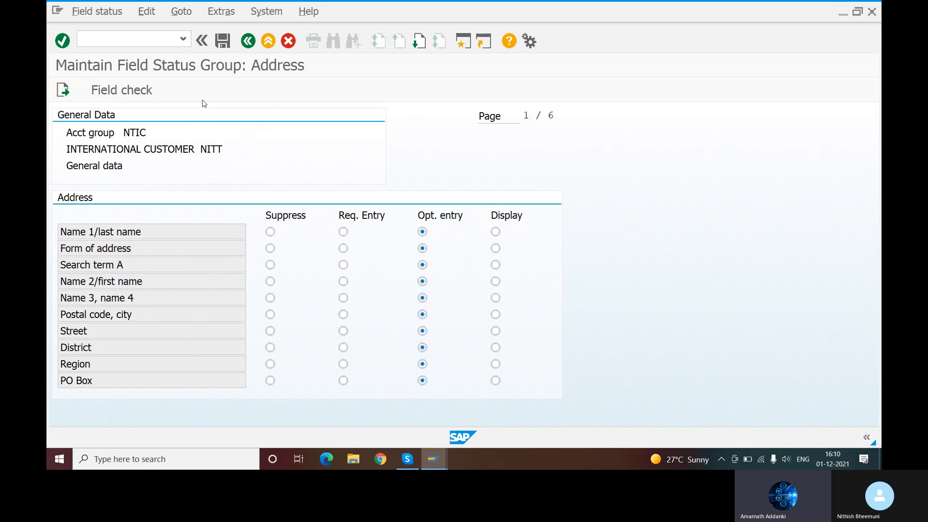
key("F3")
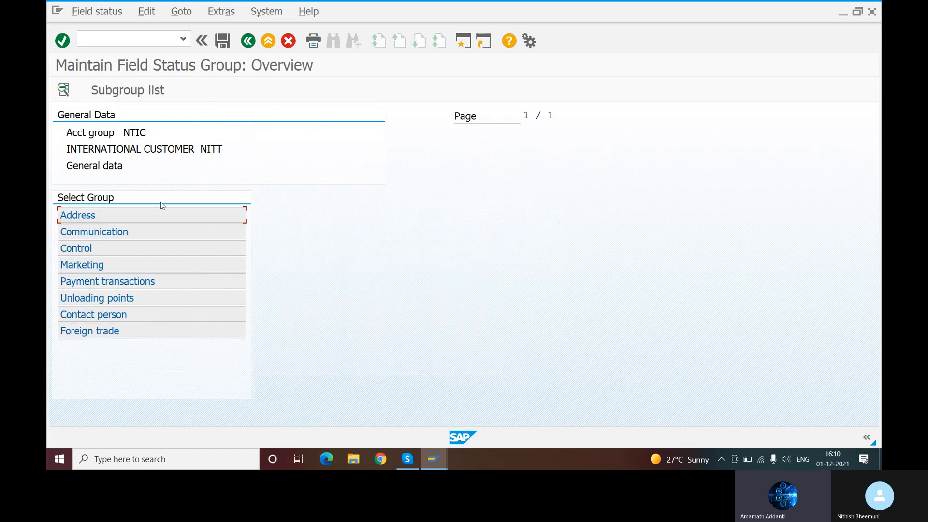
double_click(96, 235)
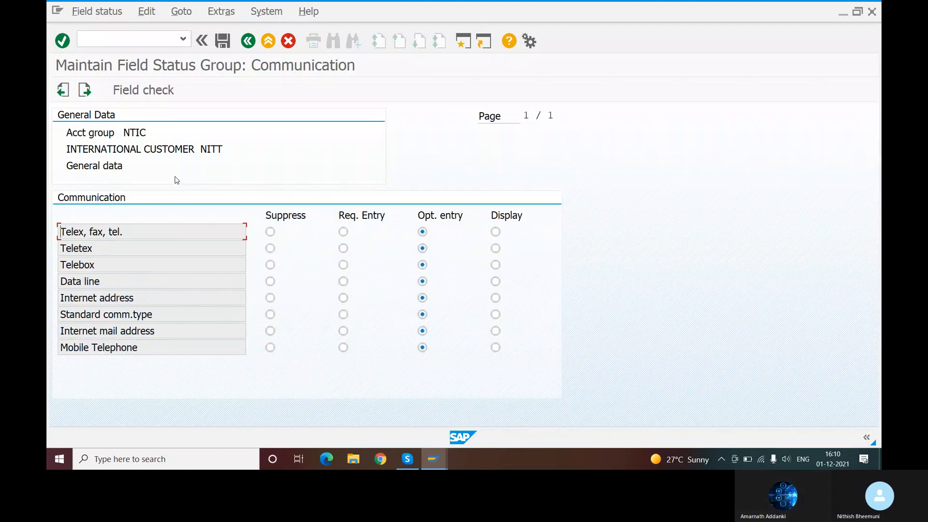
key("F3")
double_click(98, 247)
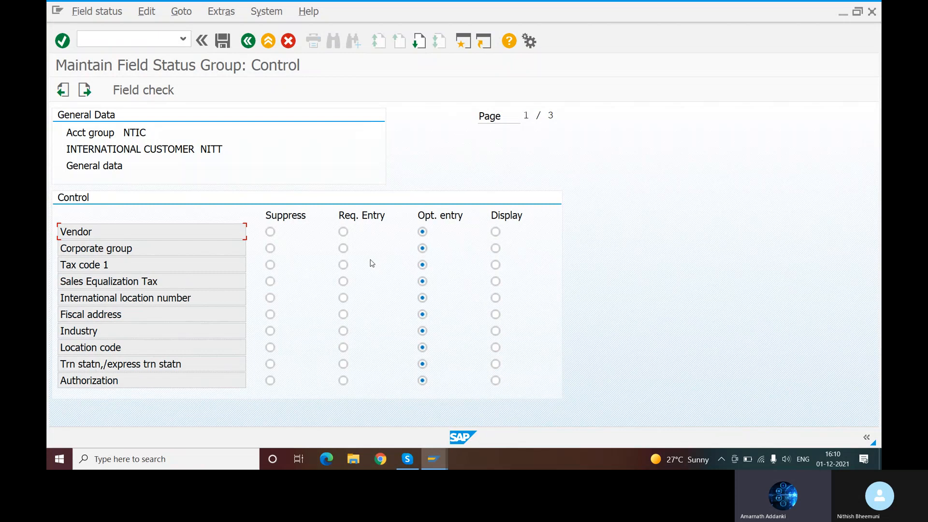
key("F3")
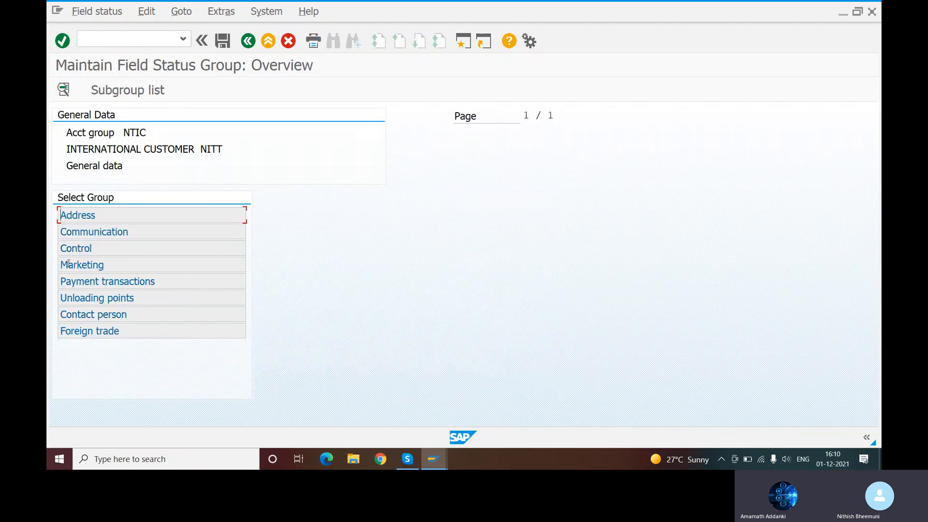
double_click(93, 266)
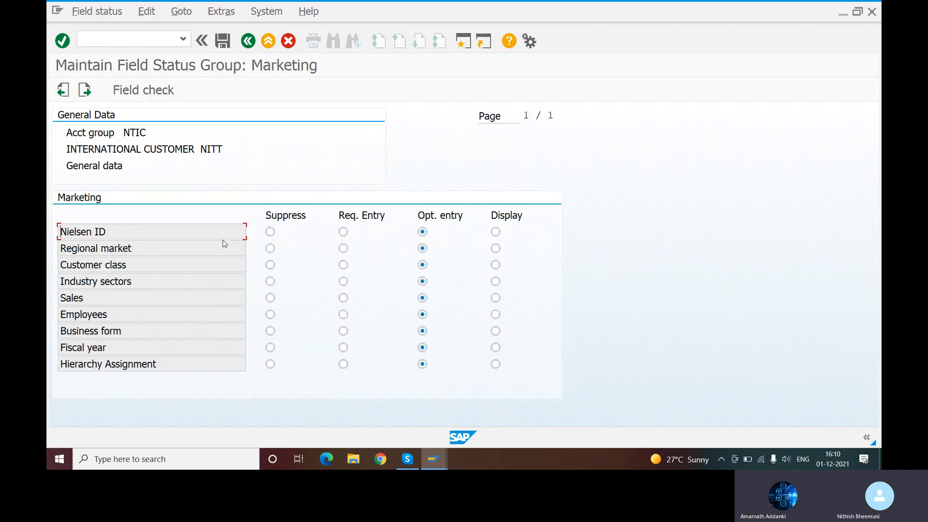
key("F3")
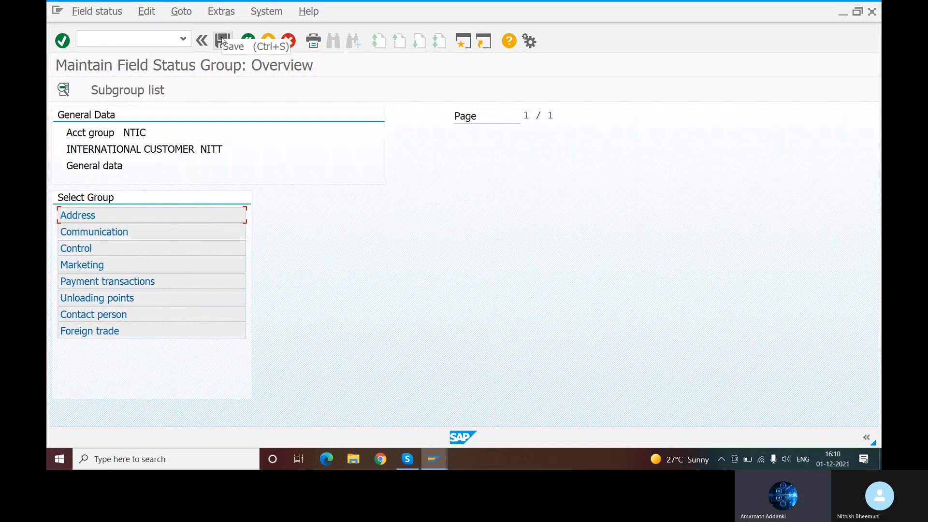
left_click(222, 40)
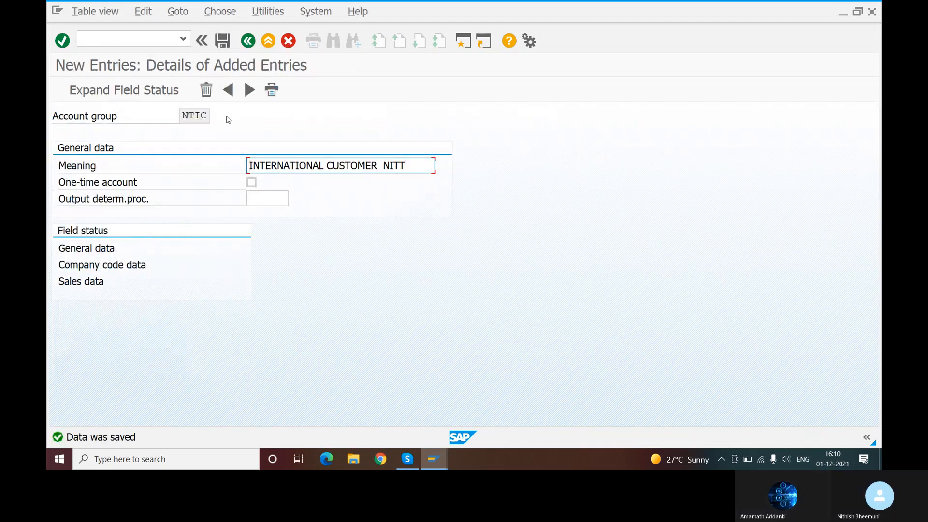
- Start another new entry with account group NTOC and the meaning "ONETIME CUSTOMER FOR NITT"
left_click(249, 91)
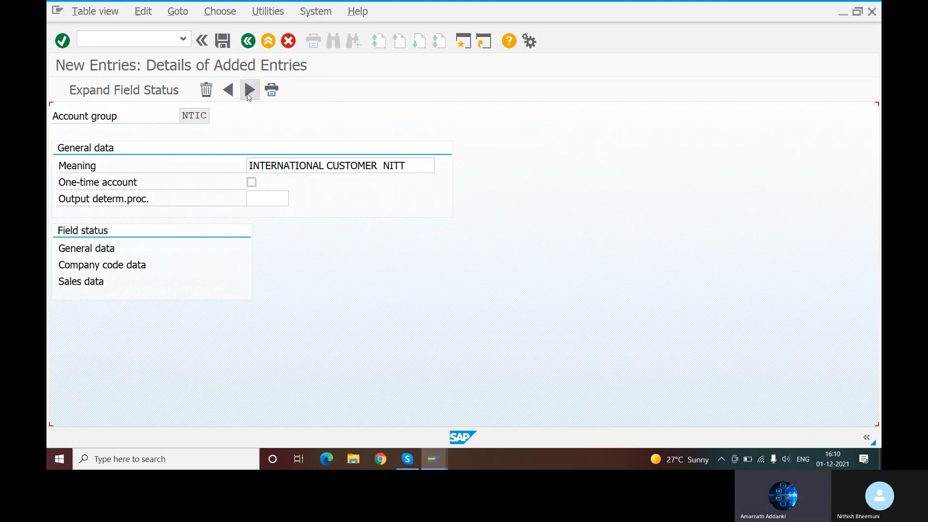
type("NT")
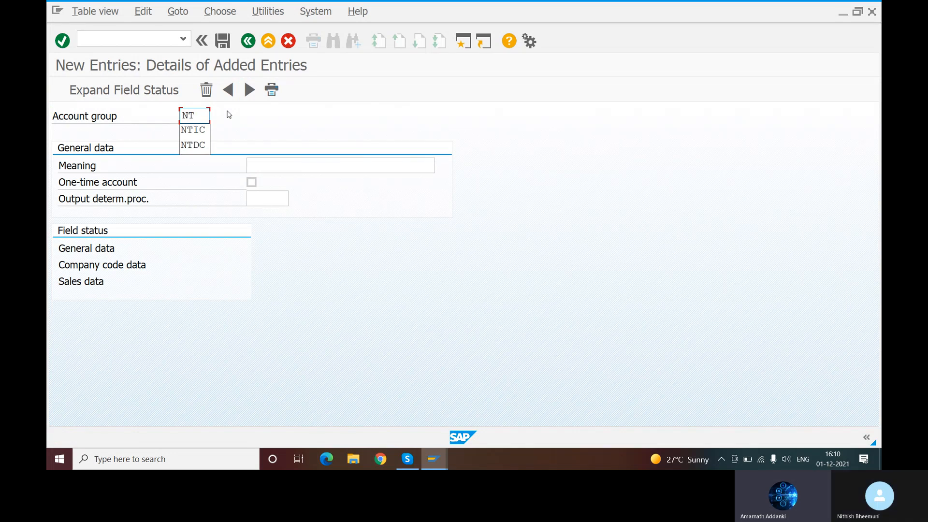
type("OC")
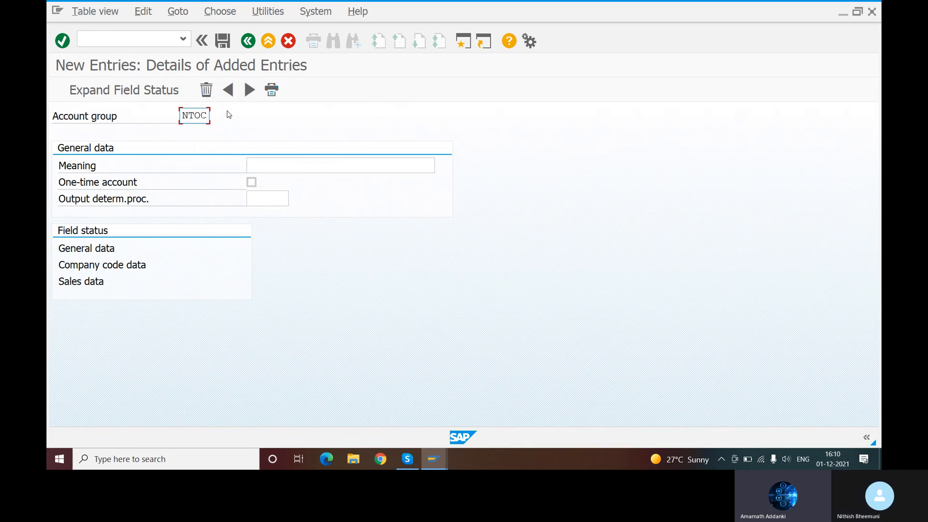
left_click(276, 168)
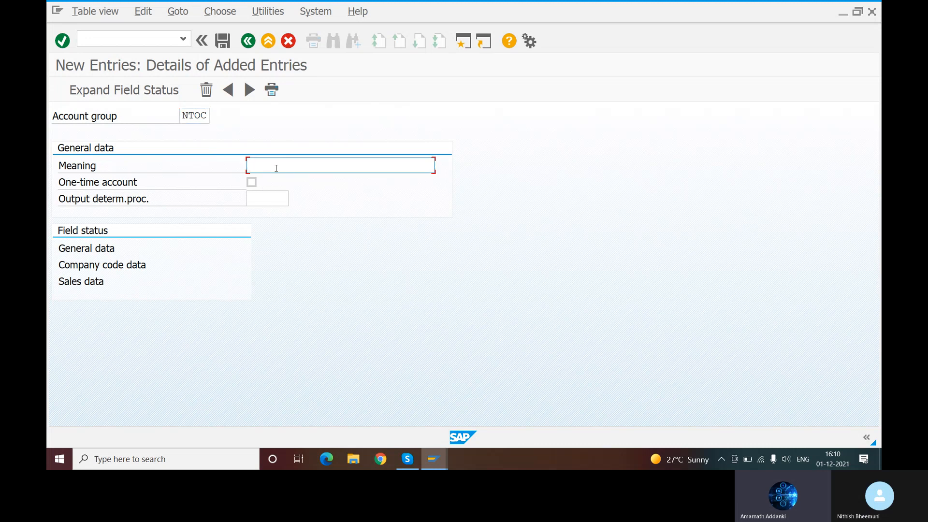
type("ONETIME")
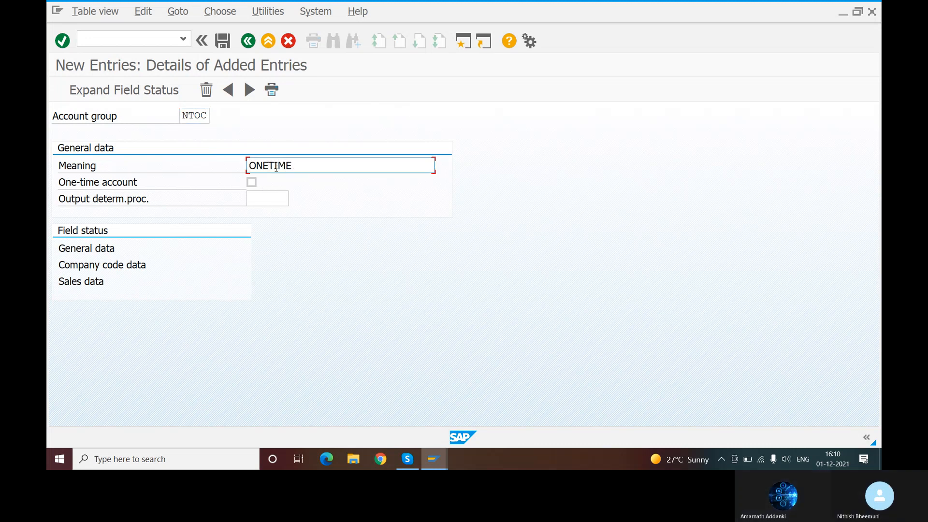
type(" CU")
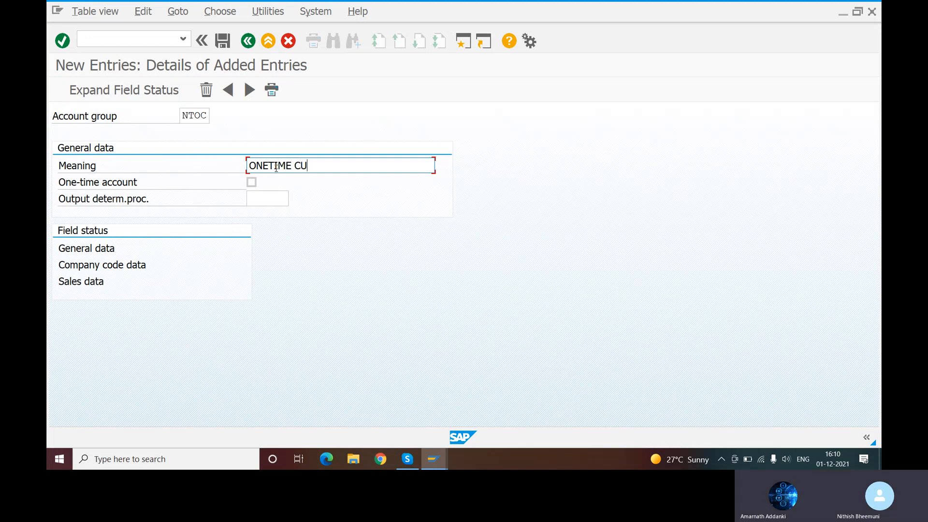
type("ST")
type("OMER FOR")
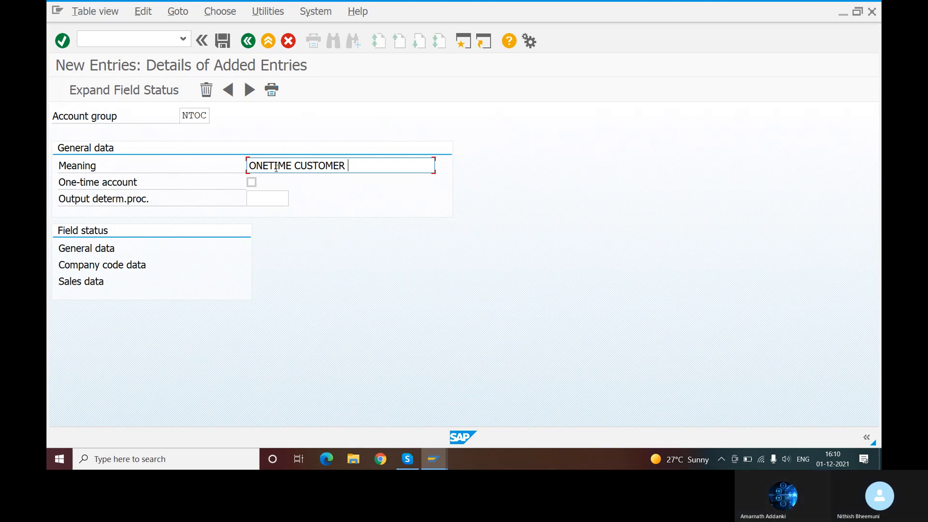
type(" NITT")
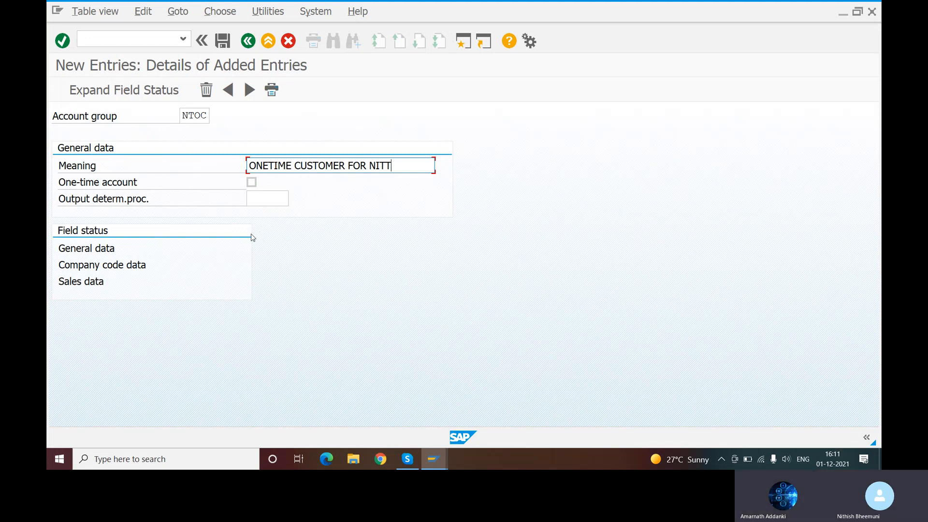
- Review the Address field status under General data for account group NTOC and return to the entry's details
double_click(96, 251)
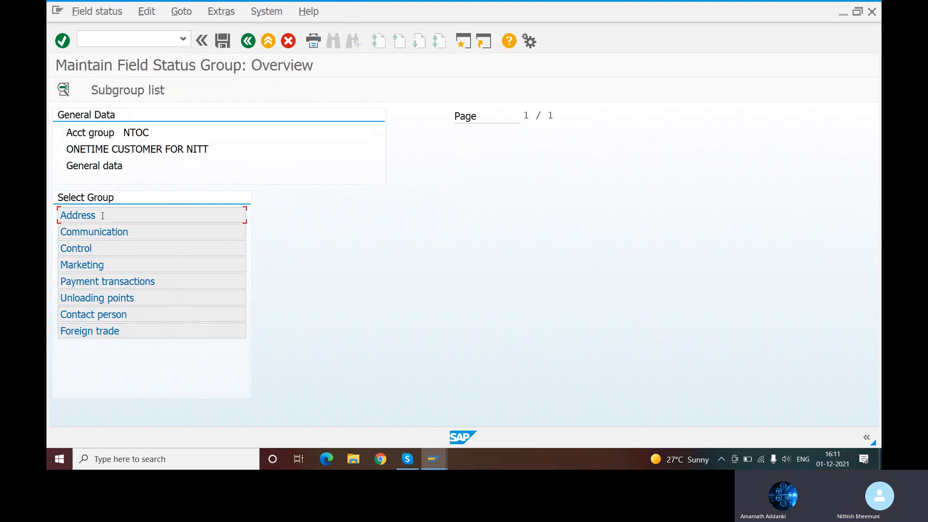
double_click(86, 216)
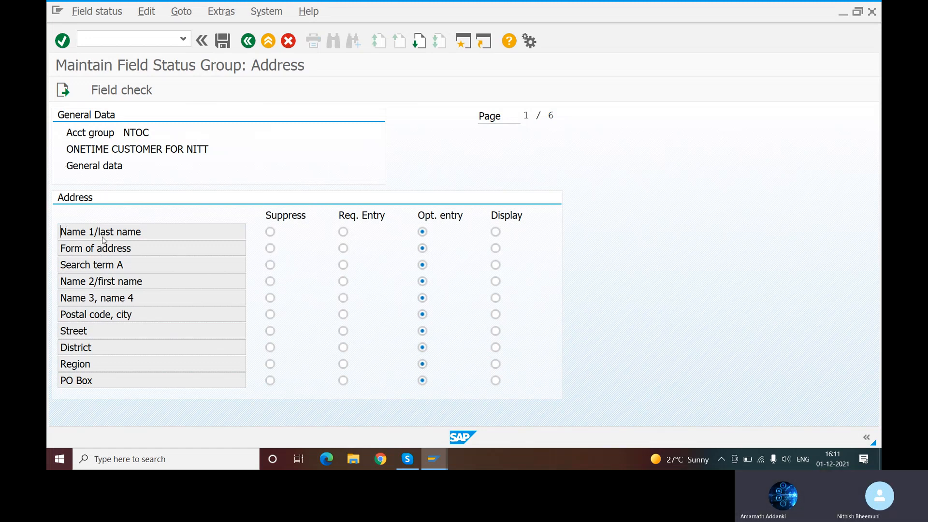
key("F3")
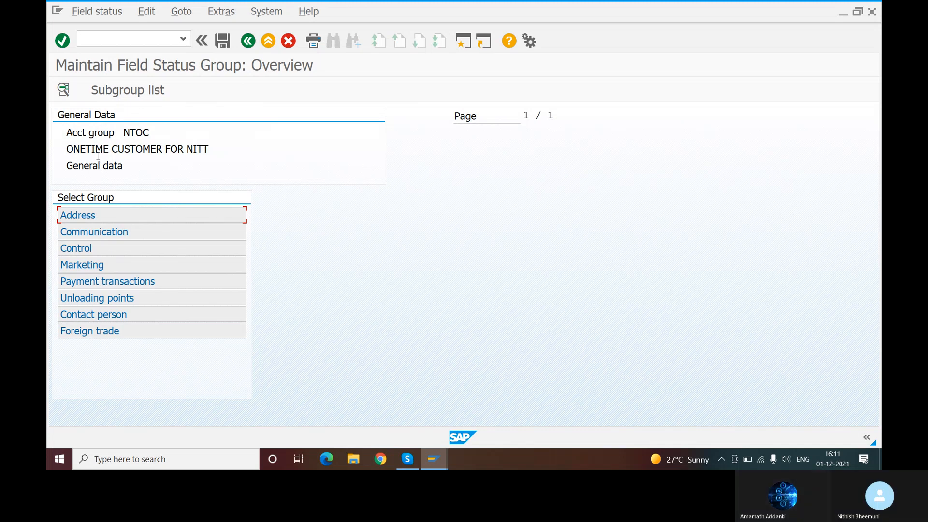
key("F3")
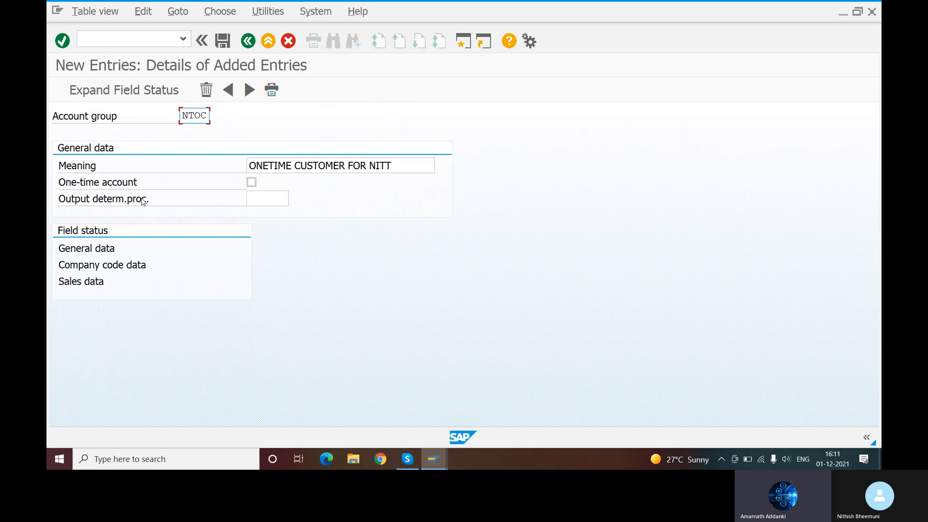
- Mark account group NTOC as a one-time account and save it
left_click(251, 182)
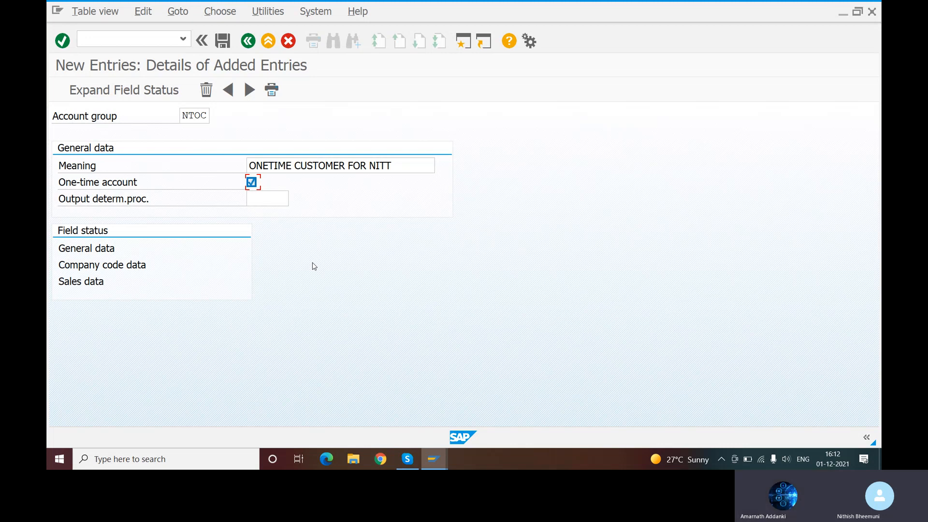
left_click(223, 42)
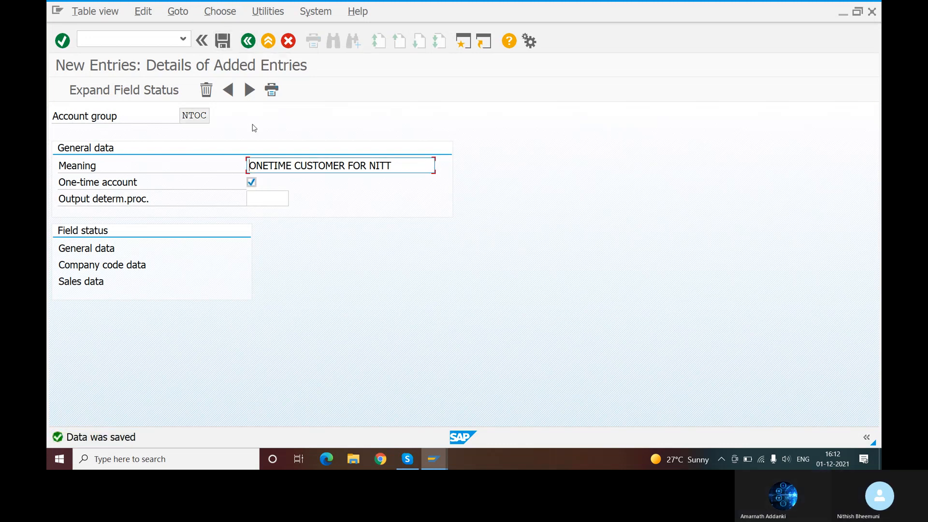
- Check the AR configuration list in Skype, return to SAP and open the customer number range intervals for maintenance with transaction XDN1
left_click(405, 461)
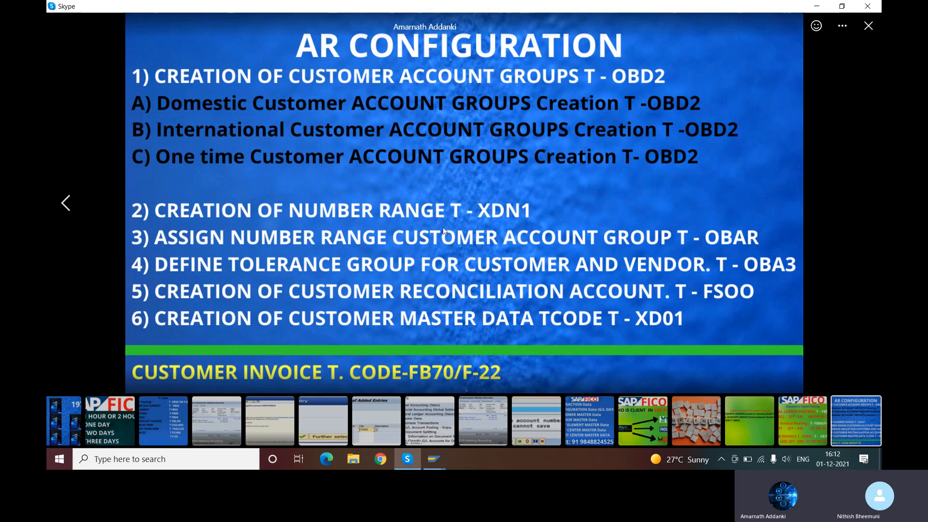
left_click(436, 462)
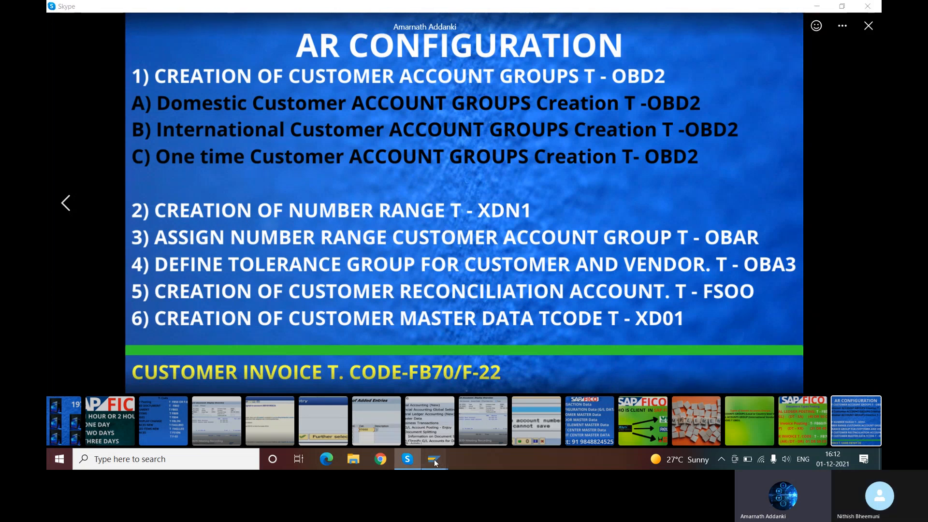
left_click(436, 369)
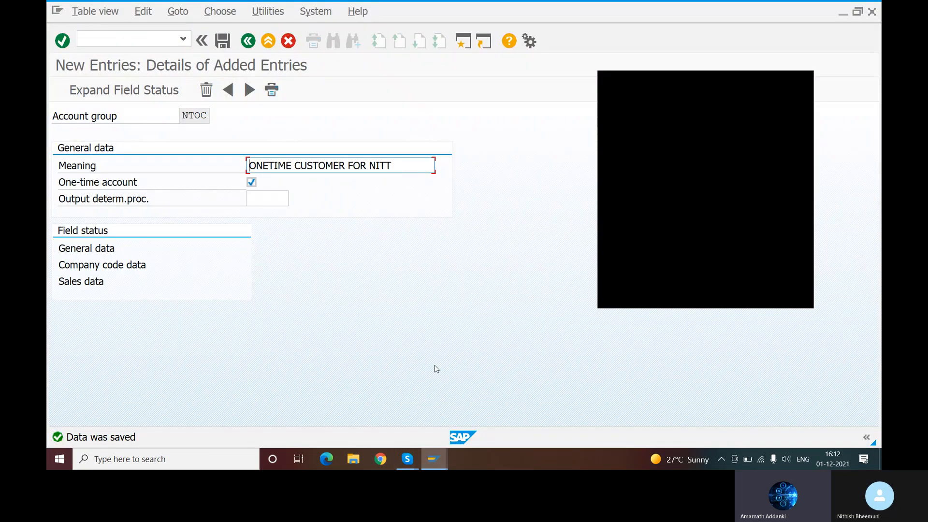
left_click(126, 40)
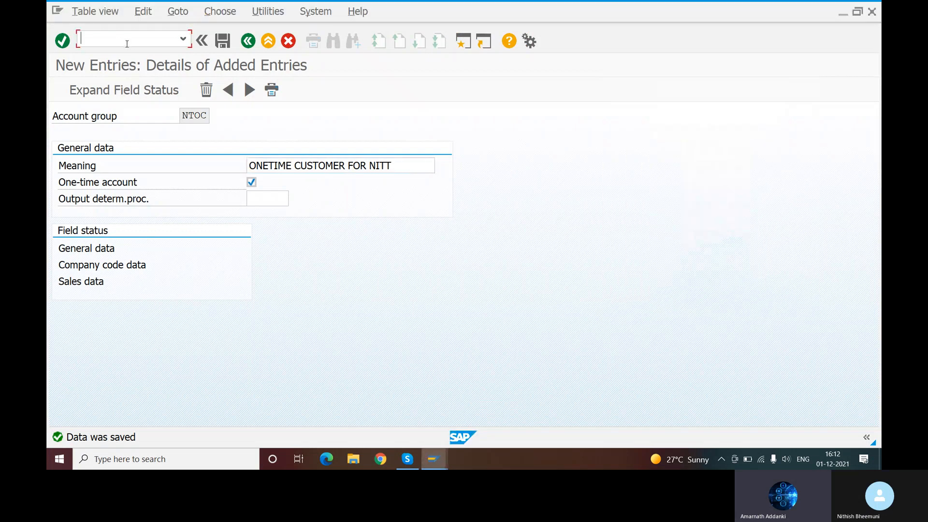
type("/NXDN1")
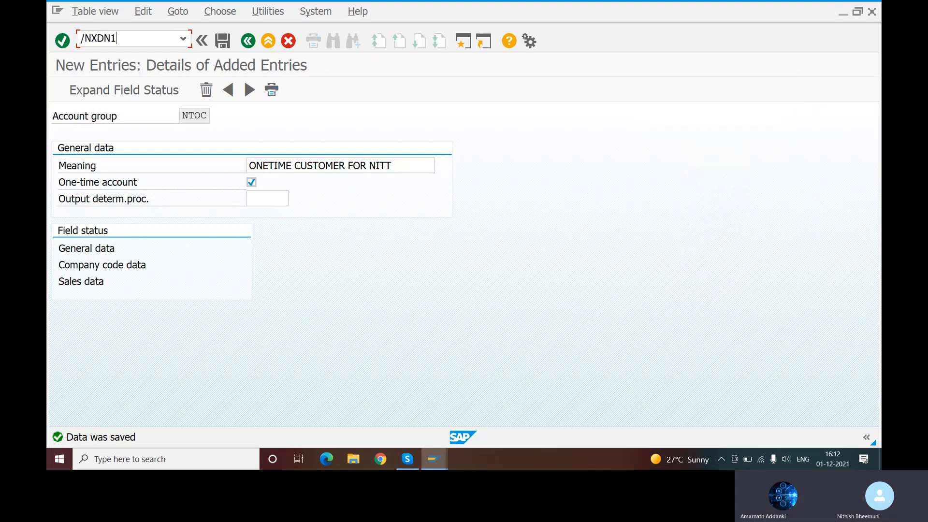
key("Return")
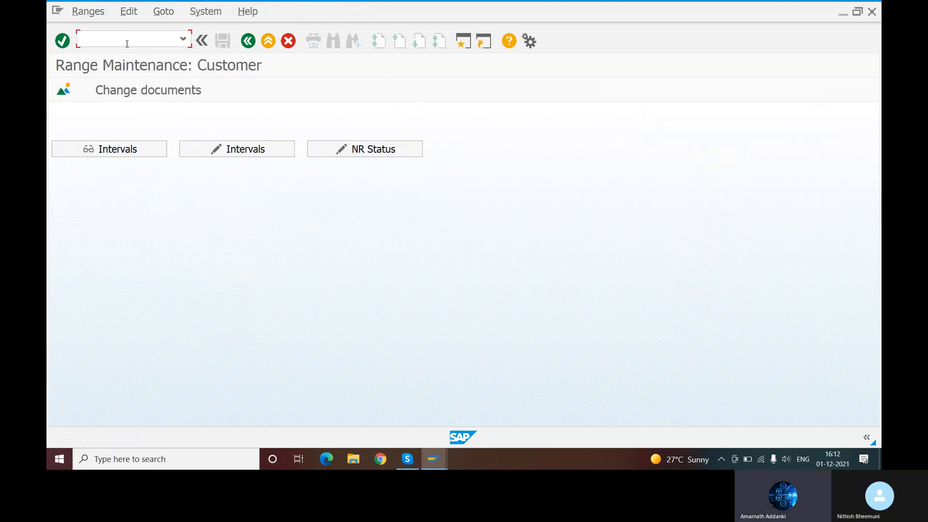
left_click(243, 161)
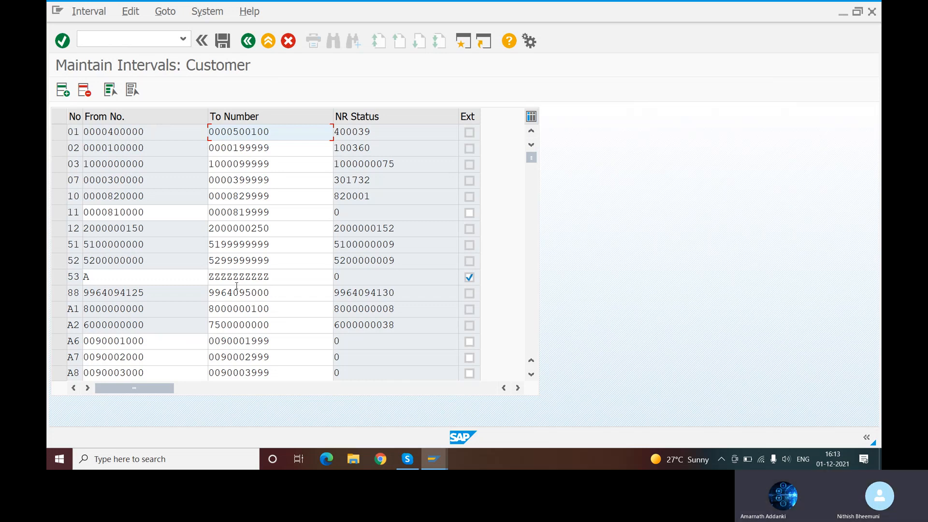
- Consult the AR configuration list in Skype again, return to SAP and run transaction OBAR to assign number ranges to customer account groups
left_click(406, 460)
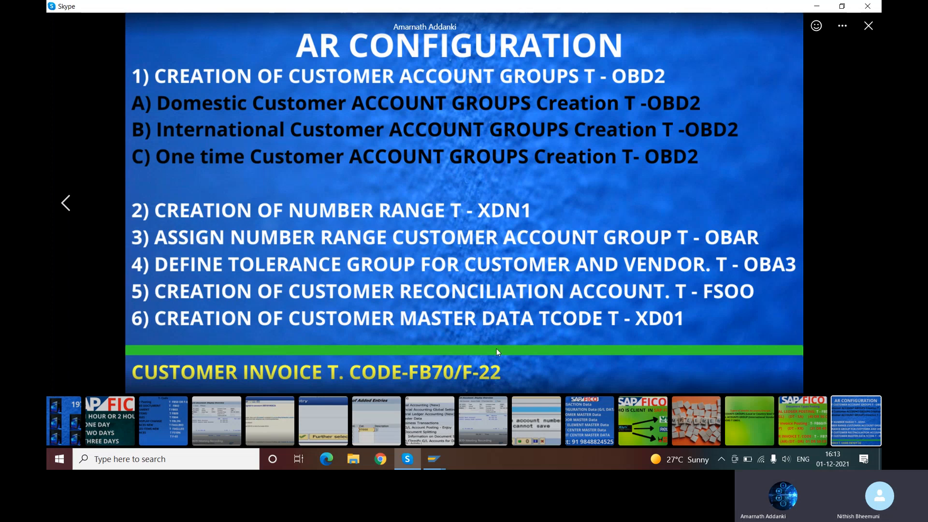
mouse_move(428, 461)
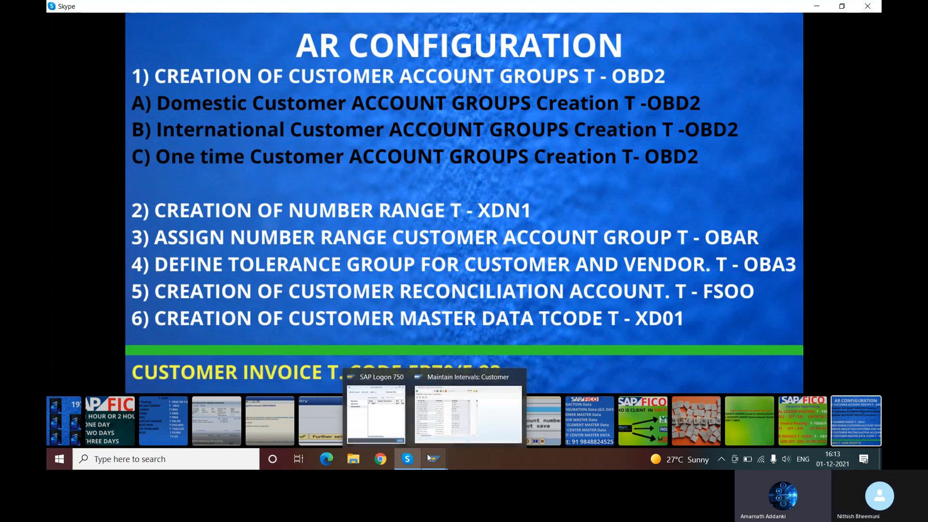
left_click(459, 419)
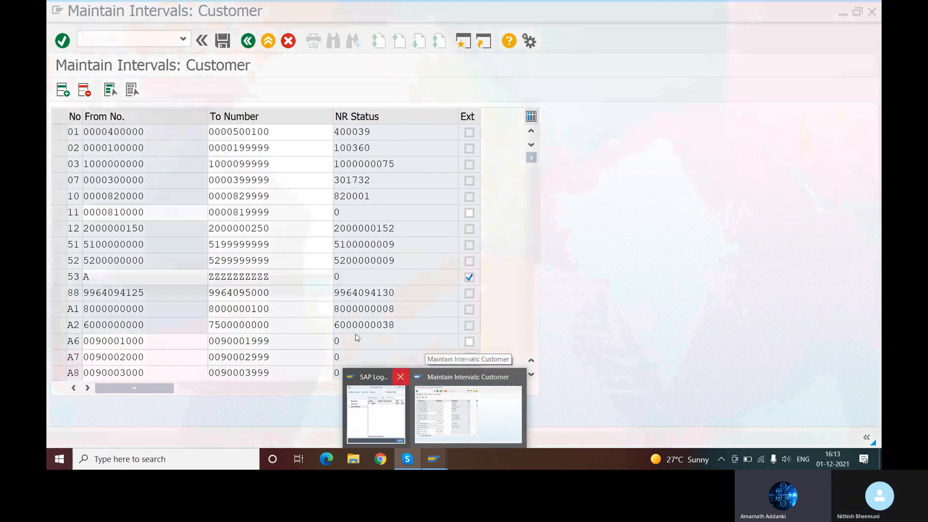
mouse_move(432, 461)
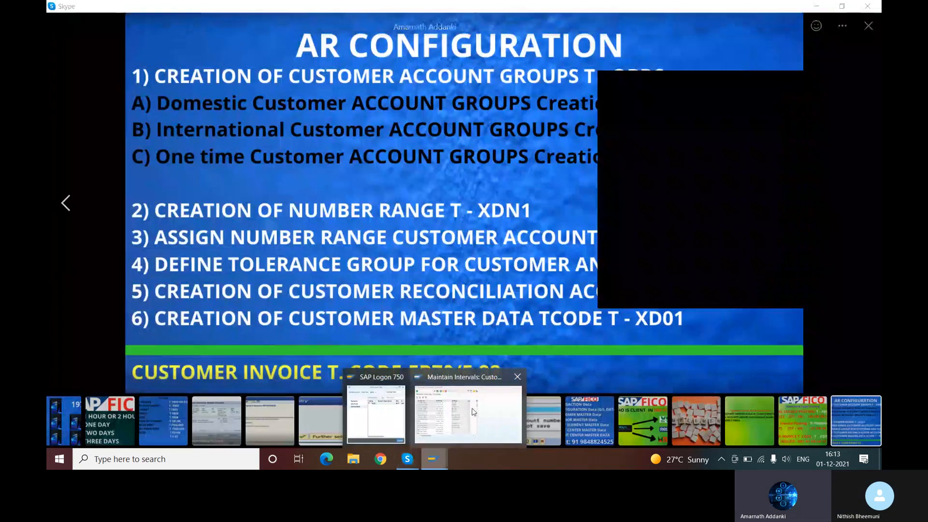
left_click(459, 420)
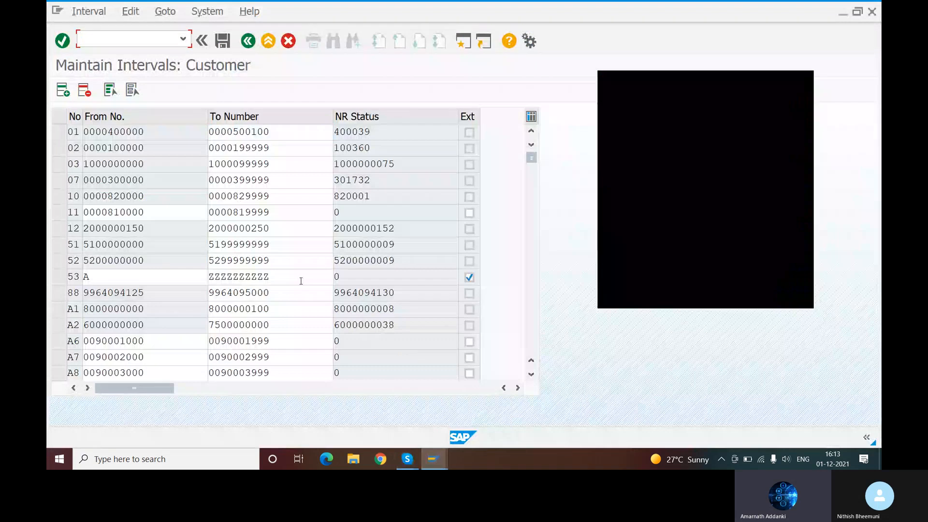
left_click(407, 459)
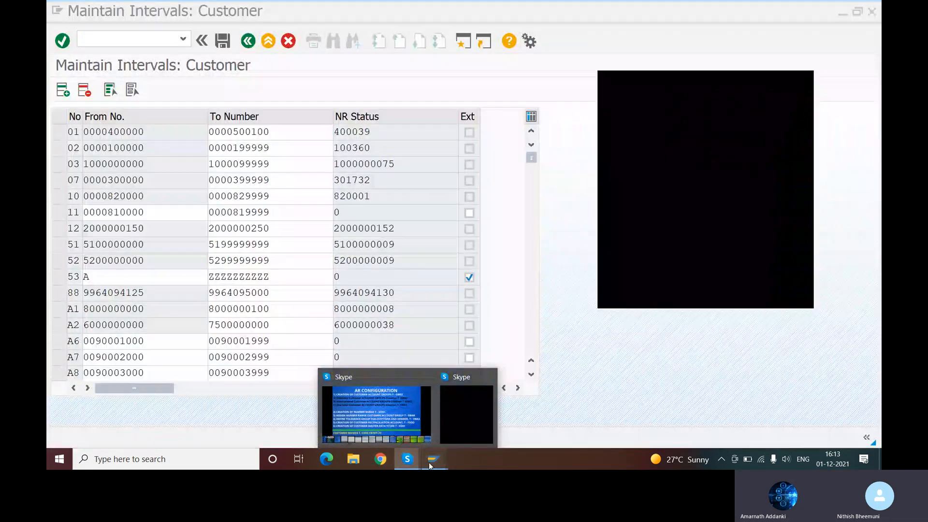
mouse_move(428, 462)
left_click(466, 411)
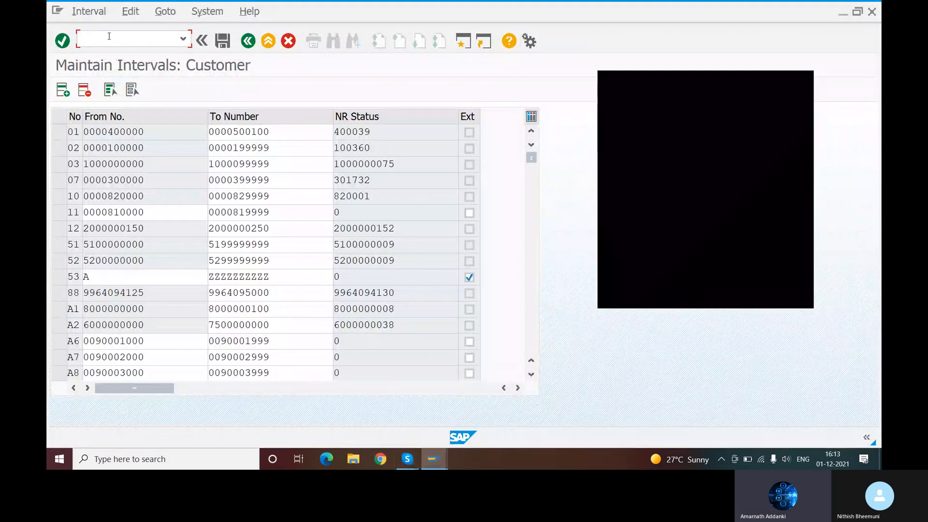
type("/NOBAR")
key("Return")
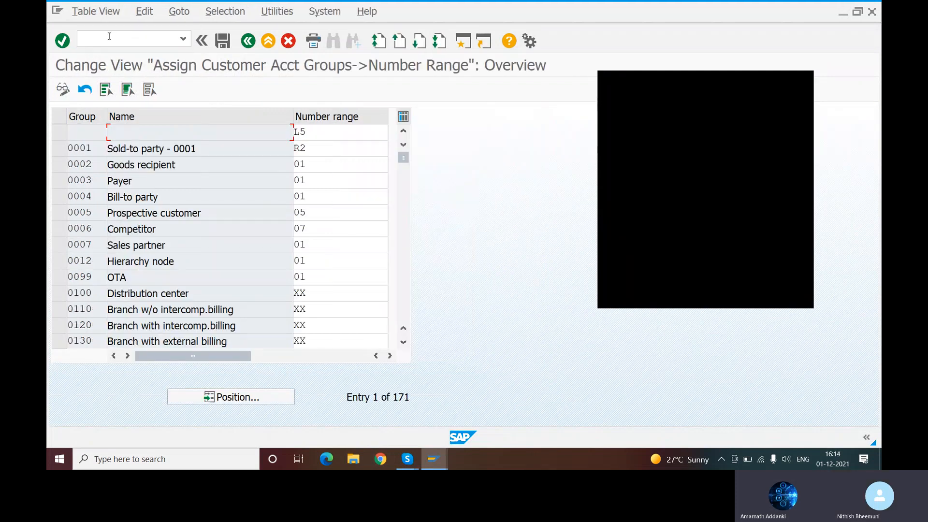
- Position the list of customer account group number range assignments at account group NTDC
left_click(231, 399)
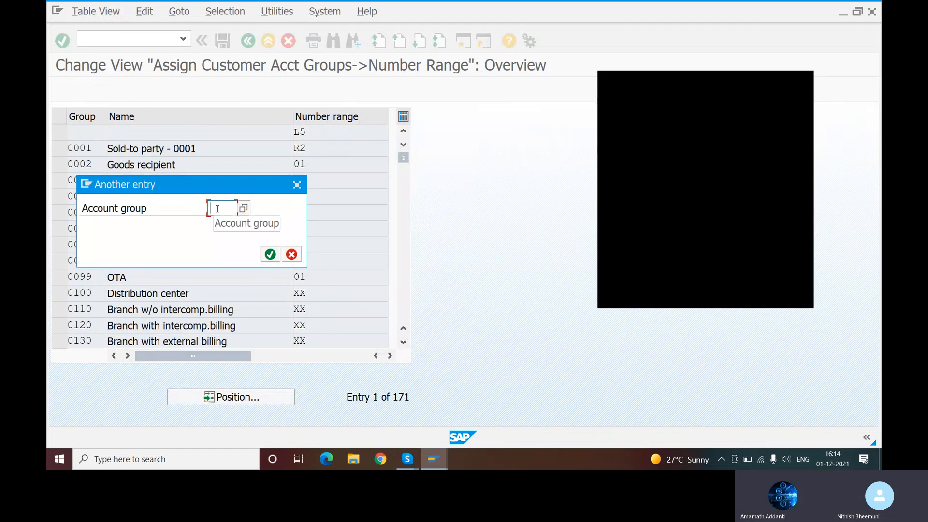
type("NT")
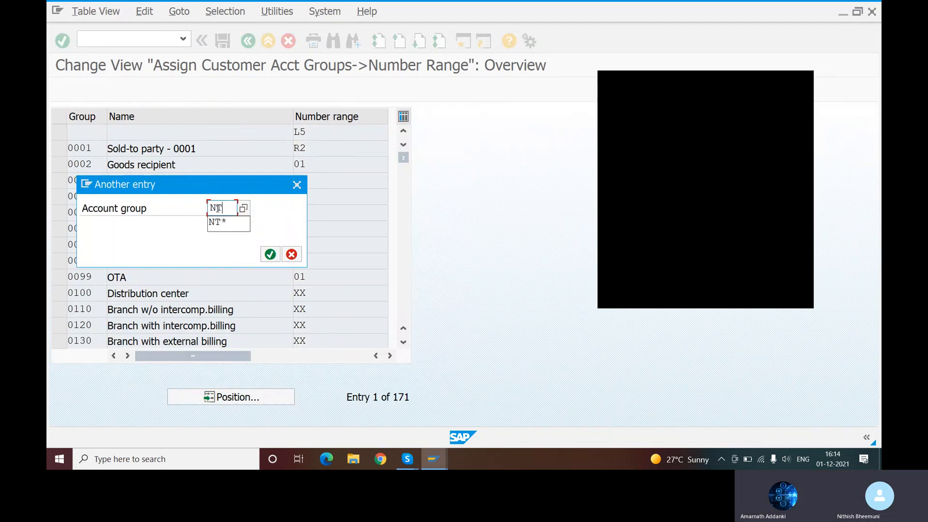
type("DC")
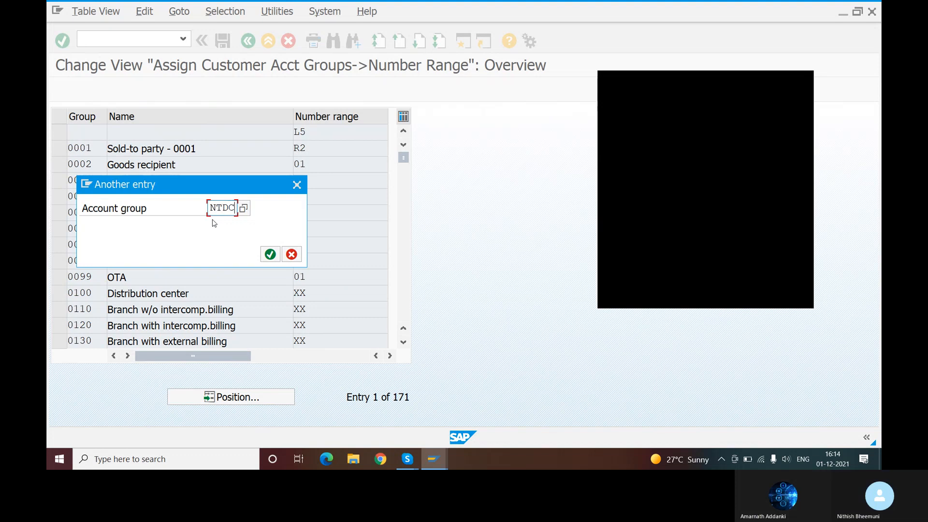
left_click(270, 256)
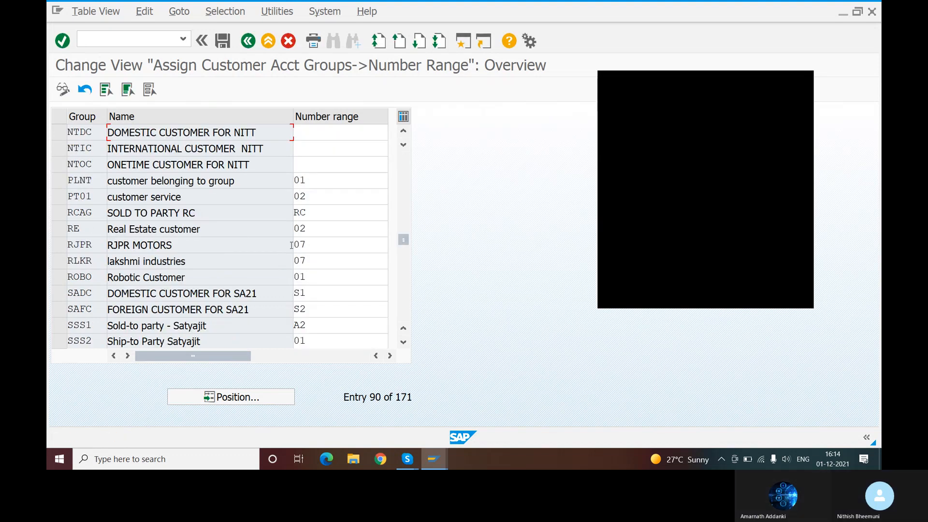
left_click(808, 82)
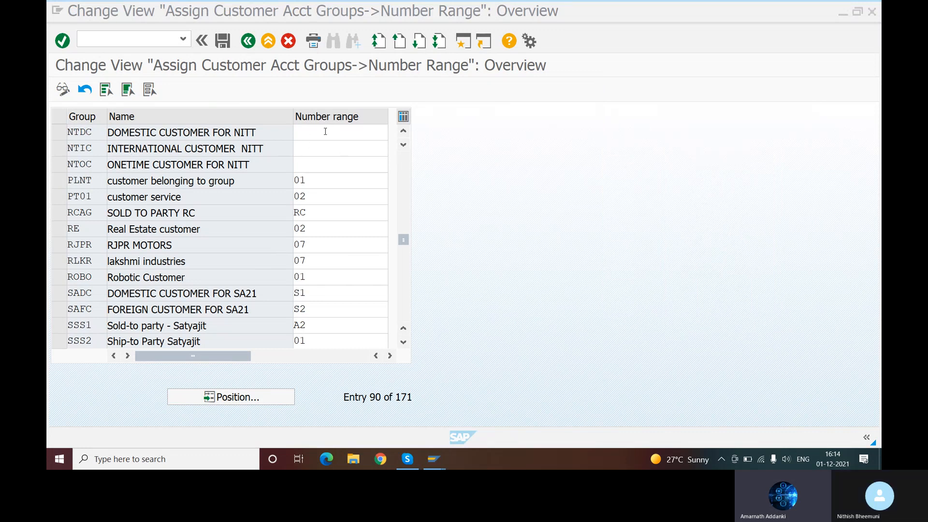
- Assign number range 01 to NTDC, 02 to NTIC and 03 to NTOC, and save the assignments
left_click(322, 133)
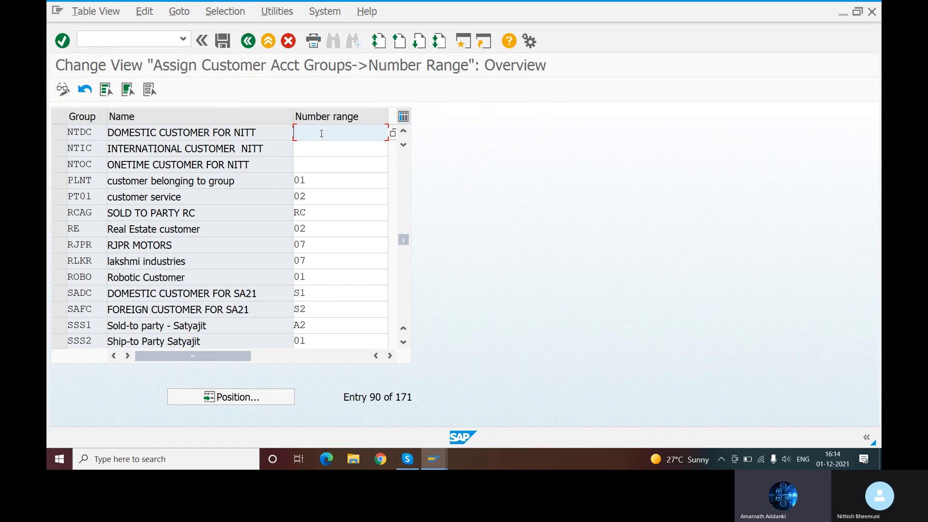
type("01")
left_click(328, 152)
type("02")
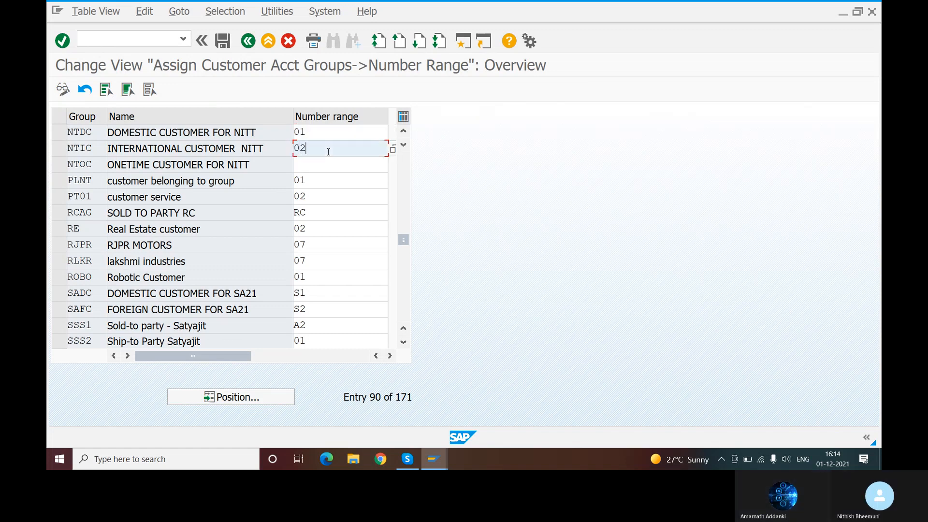
left_click(321, 167)
type("03")
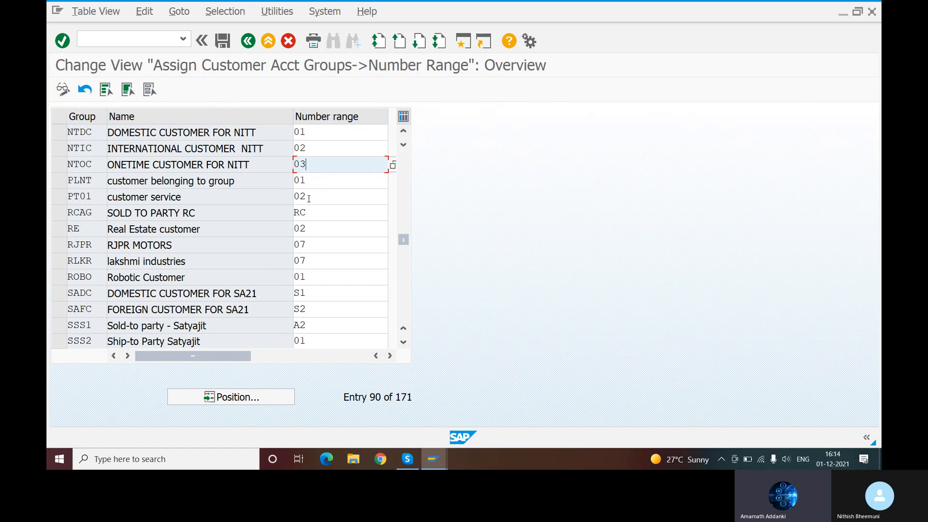
left_click(222, 41)
left_click(278, 254)
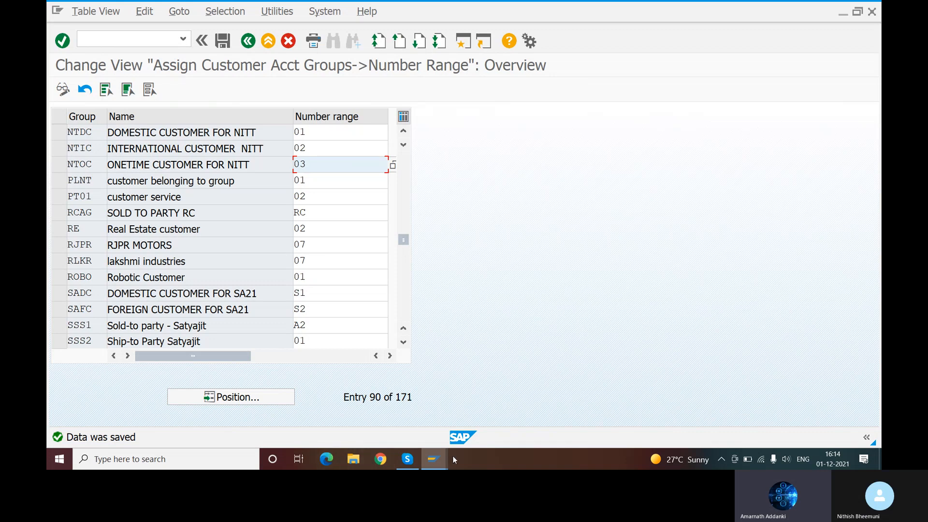
- Consult the AR configuration list in Skype, return to SAP and confirm company code NITT in the new tolerance group entry
left_click(408, 459)
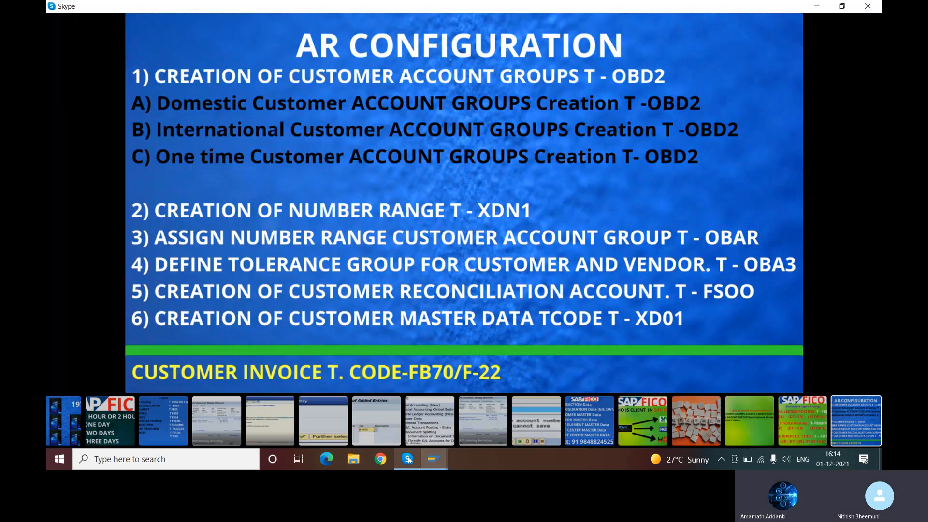
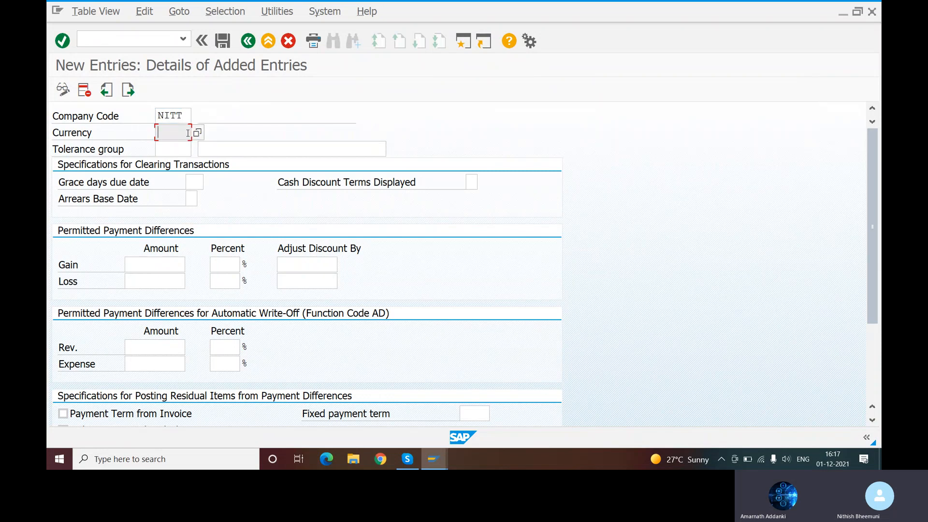
left_click(182, 125)
key("Return")
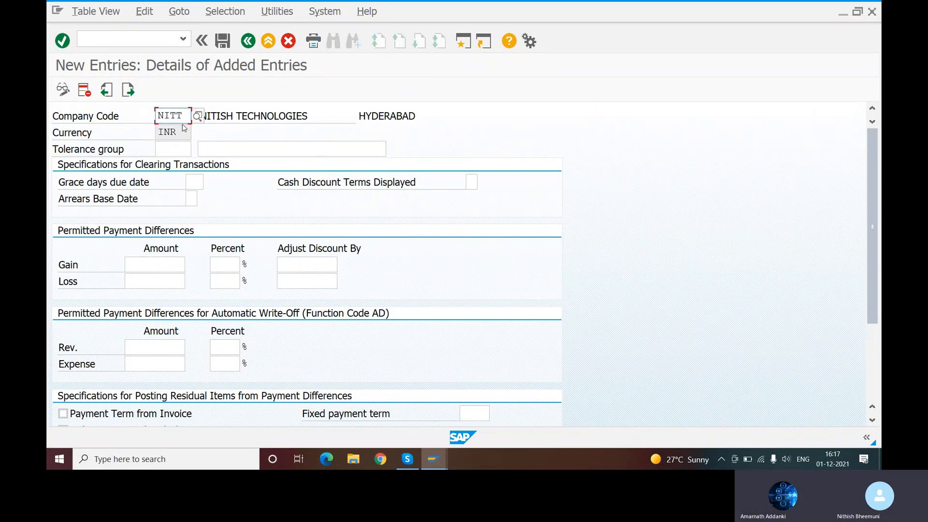
- Set the tolerance group key for company code NITT to NTVC
left_click(252, 149)
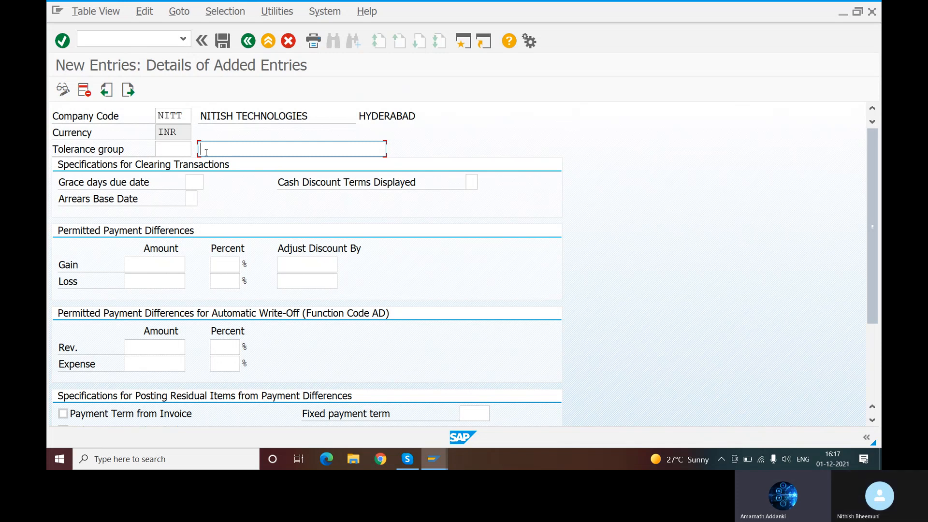
left_click(187, 150)
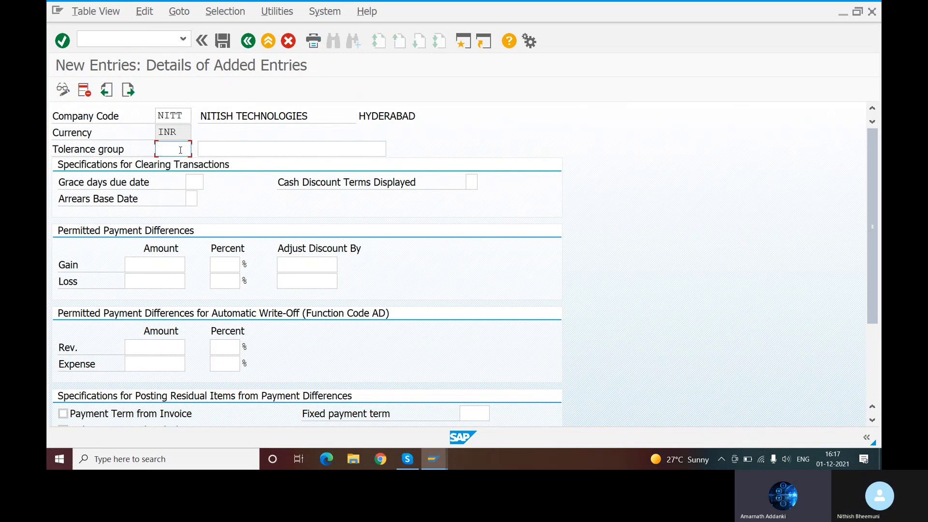
type("NTTG")
key("BackSpace")
key("BackSpace")
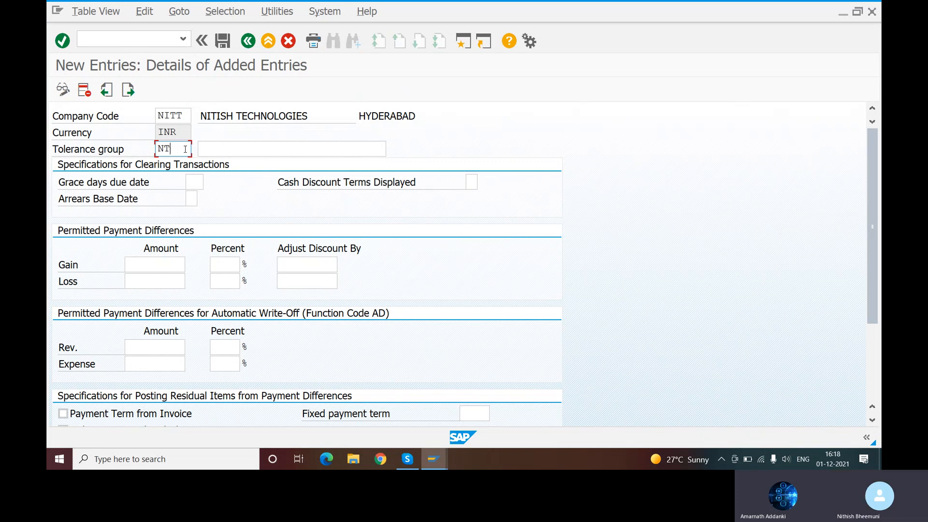
type("V")
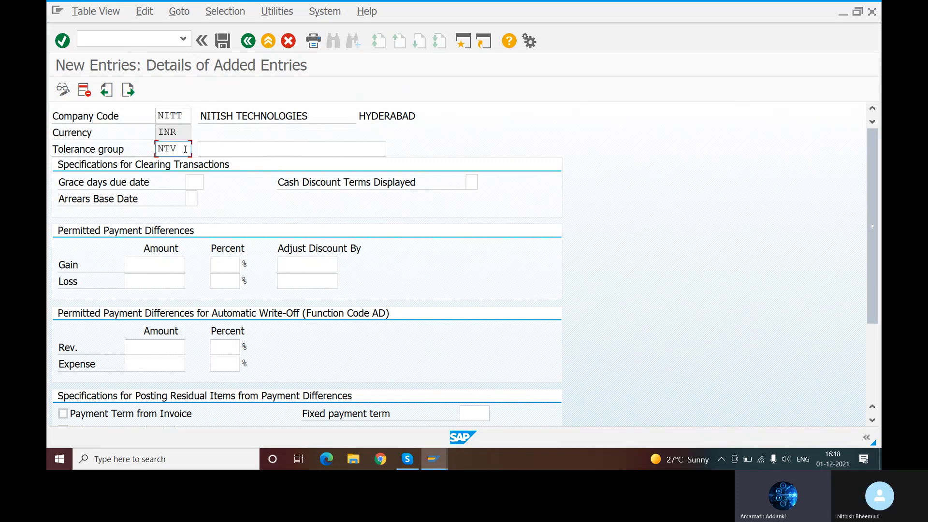
type("C")
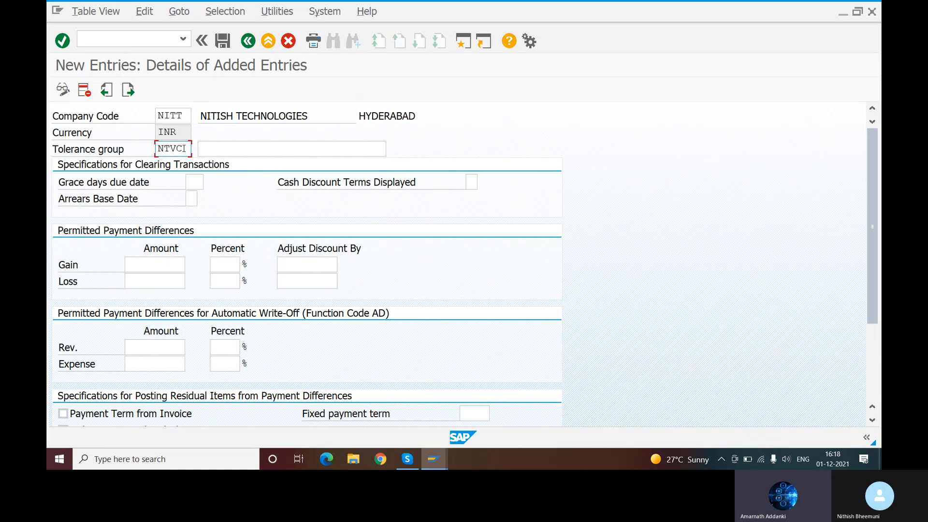
- Describe tolerance group NTVC as "TOLORANCE GROUP FOR VENDOR AND"
left_click(226, 151)
type("TOL")
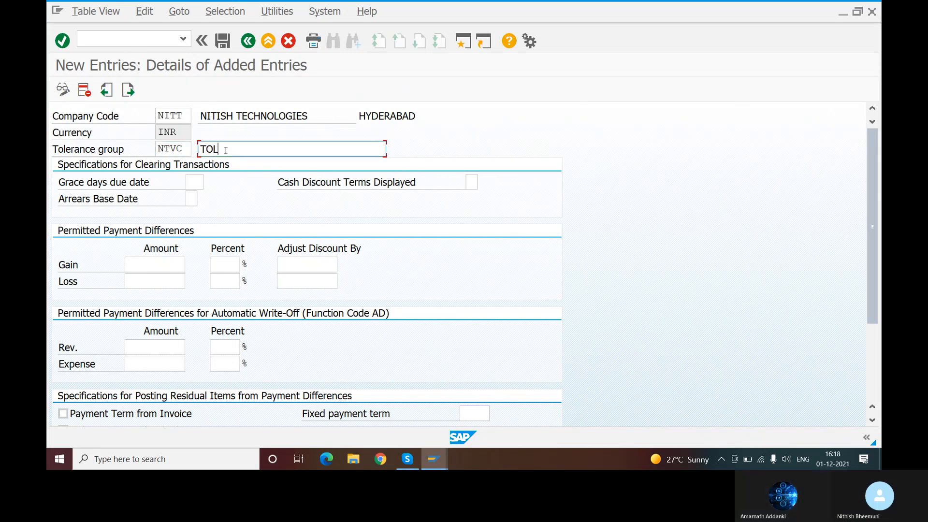
type("ORANCE GR")
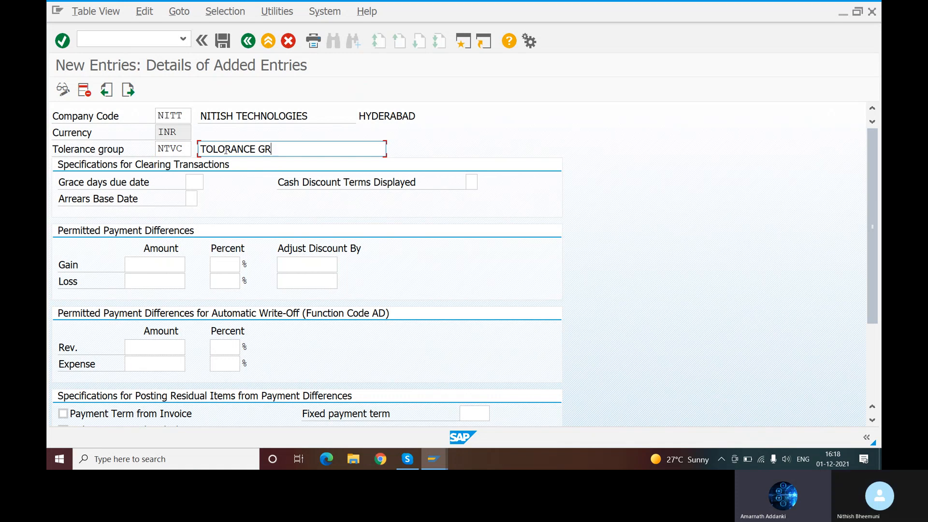
type("OUP F")
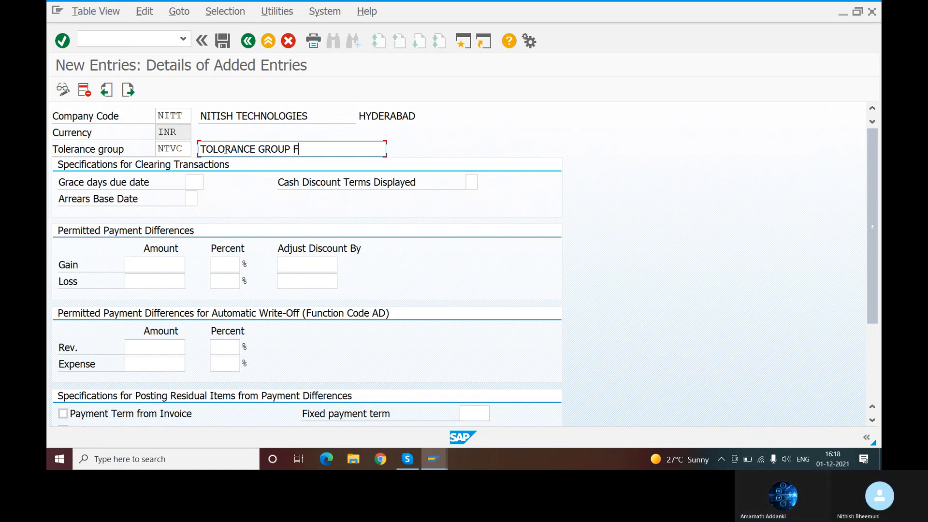
type("OR VENDORNI")
key("BackSpace")
key("BackSpace")
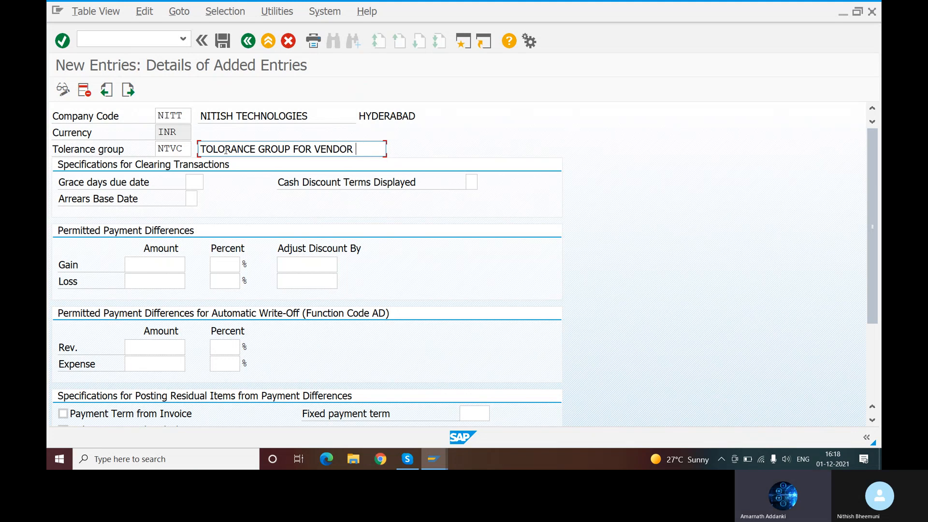
type("AND")
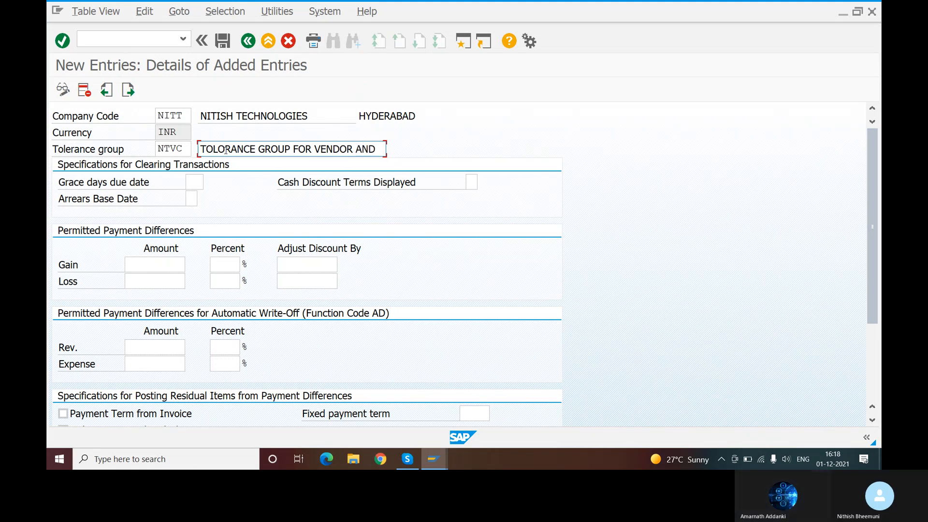
- Drop FOR and AND from the tolerance group description and reword it as "TOLORANCE GROUP VENDOR CUSTOME"
key("BackSpace")
key("BackSpace")
key("BackSpace")
left_click(314, 149)
key("BackSpace")
key("BackSpace")
key("BackSpace")
key("BackSpace")
key("Delete")
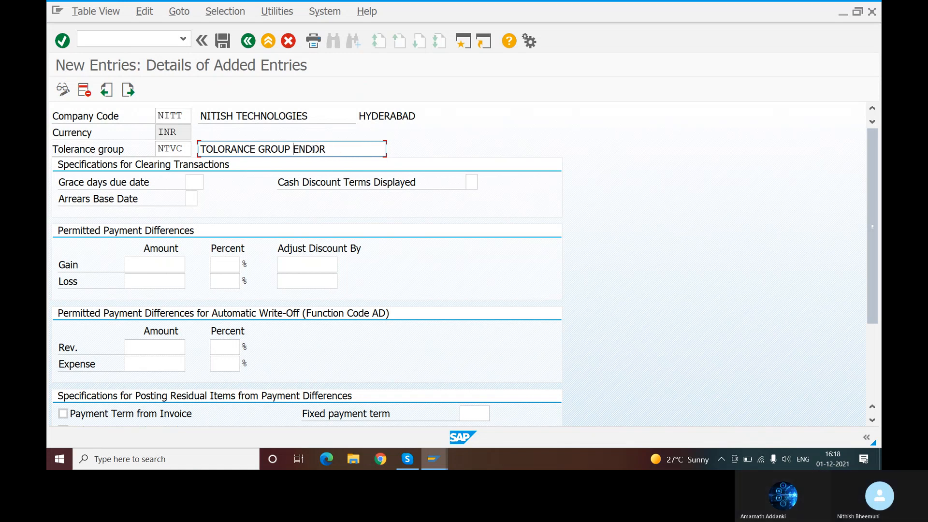
type("VENDOR CUSTOME")
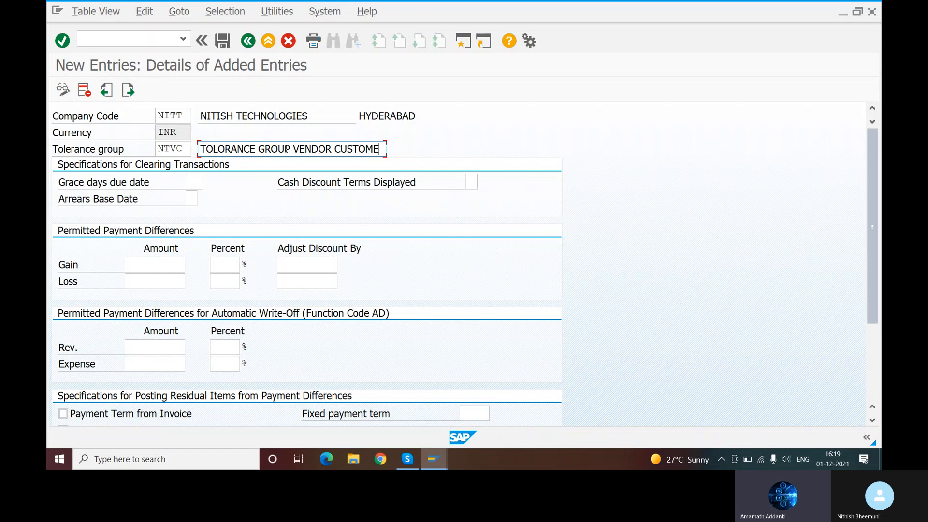
- Abbreviate GROUP to GP in the description and complete the last word as CUSTOMER
left_click(286, 147)
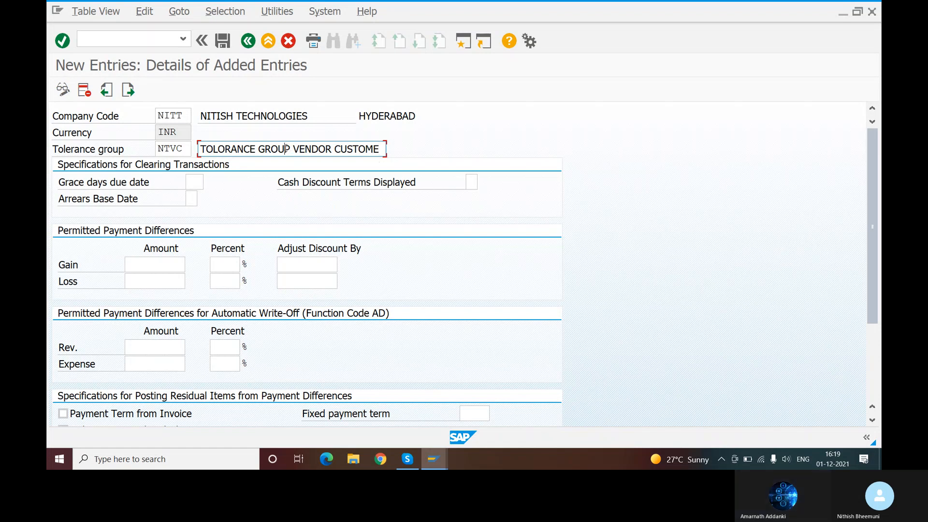
key("BackSpace")
key("BackSpace")
key("BackSpace")
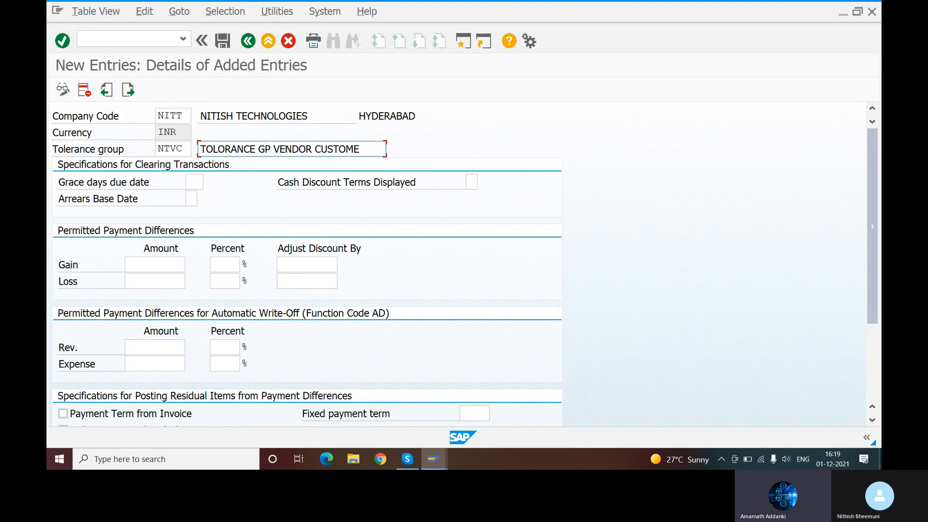
left_click(363, 149)
type("R")
- Try to reword the tolerance group description as "TOLORANCE GP FOR VENDOR CUSTOM"
left_click(274, 149)
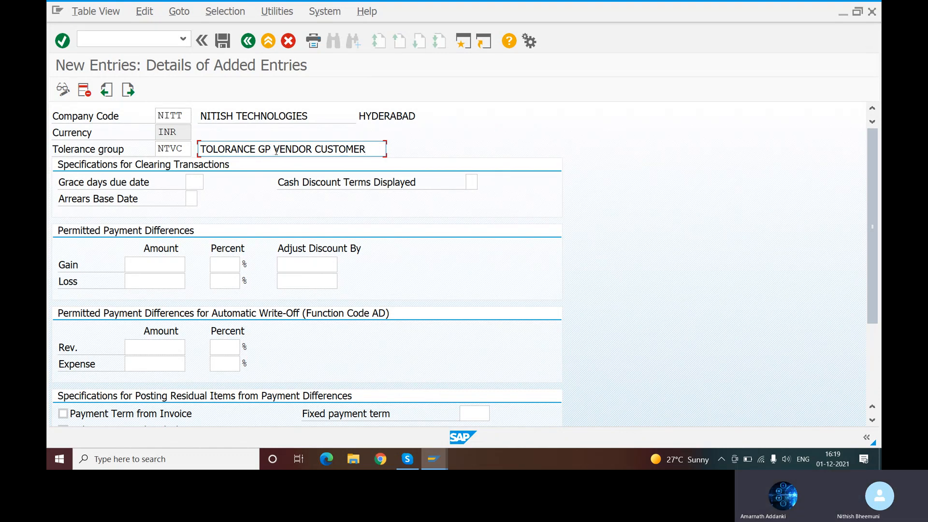
key("BackSpace")
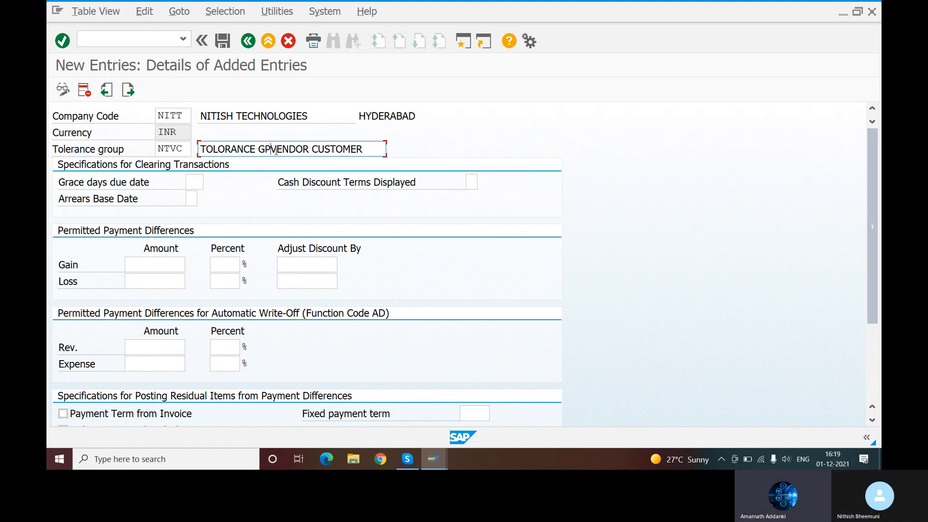
type("F")
key("BackSpace")
type("FOR ")
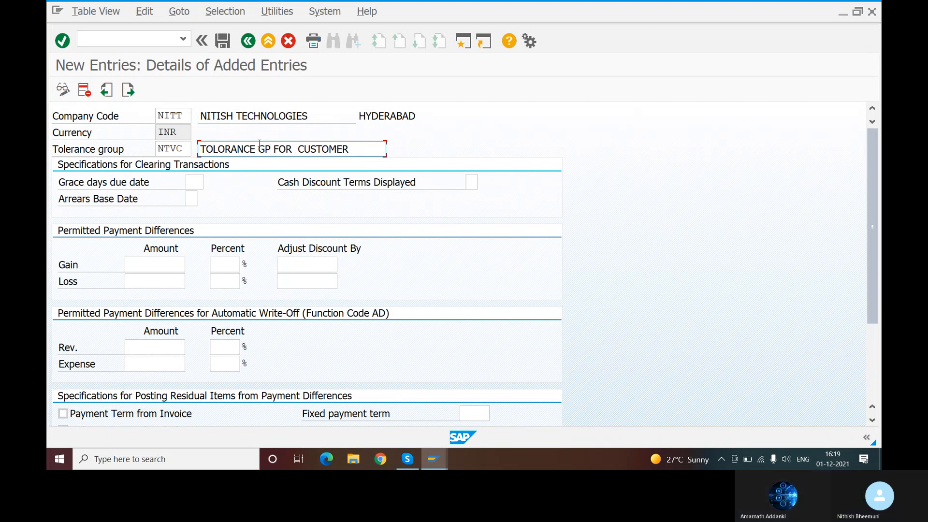
type("VEND")
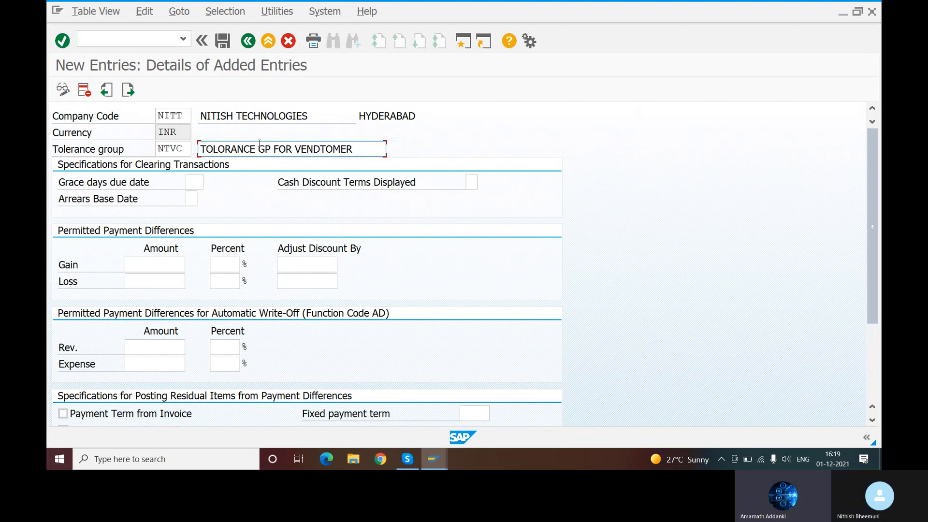
type("OR CUSTOM")
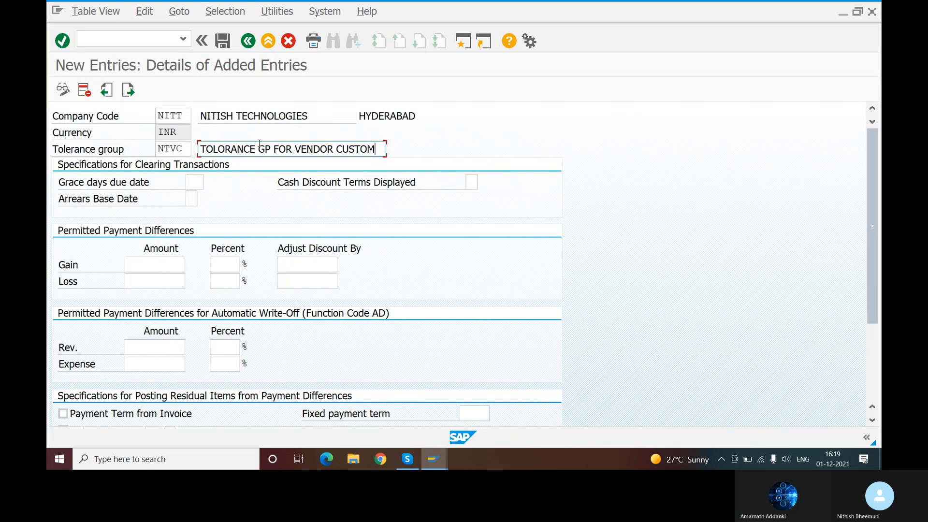
- Remove FOR from the tolerance group description and restore the ending to VENDOR CUSTOMER
left_click(292, 149)
key("BackSpace")
key("BackSpace")
key("BackSpace")
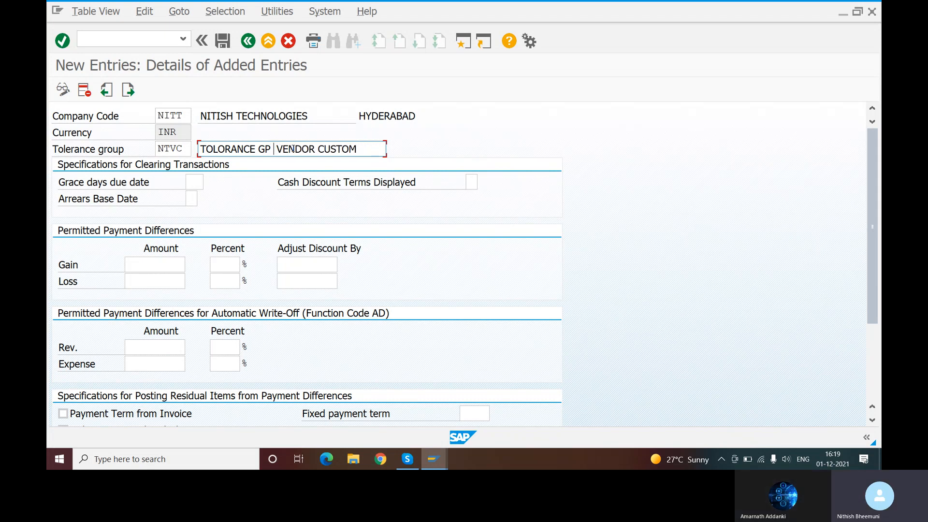
left_click(359, 149)
type("ER")
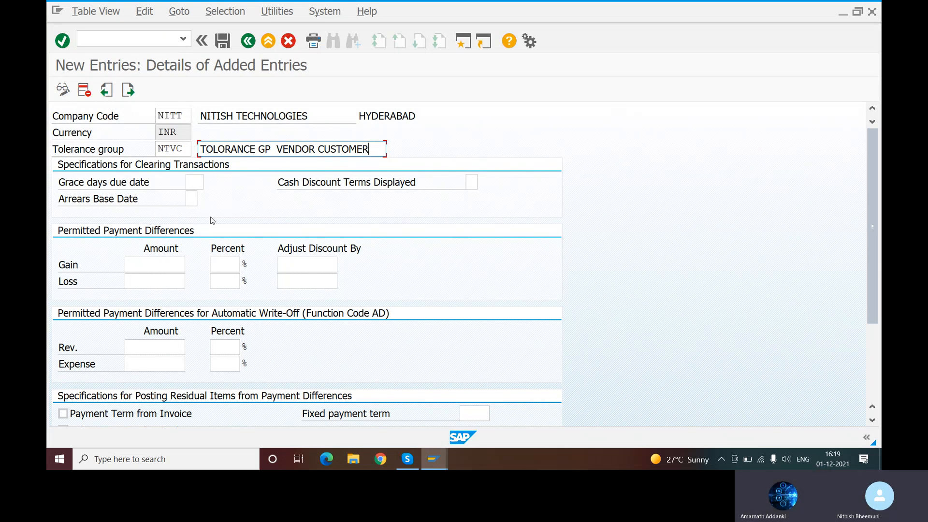
- Set the permitted payment difference amounts to 100 for gain and 100 for loss
left_click(157, 264)
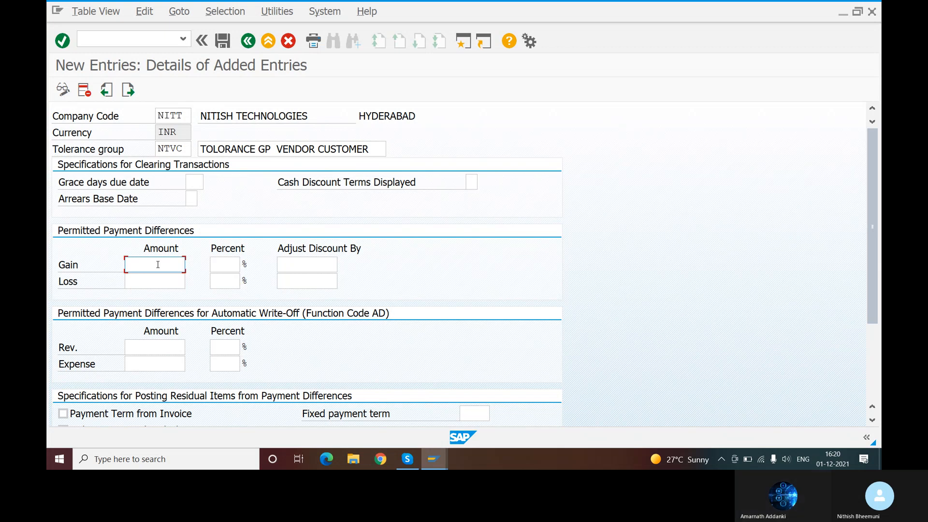
type("100")
left_click(166, 286)
type("100")
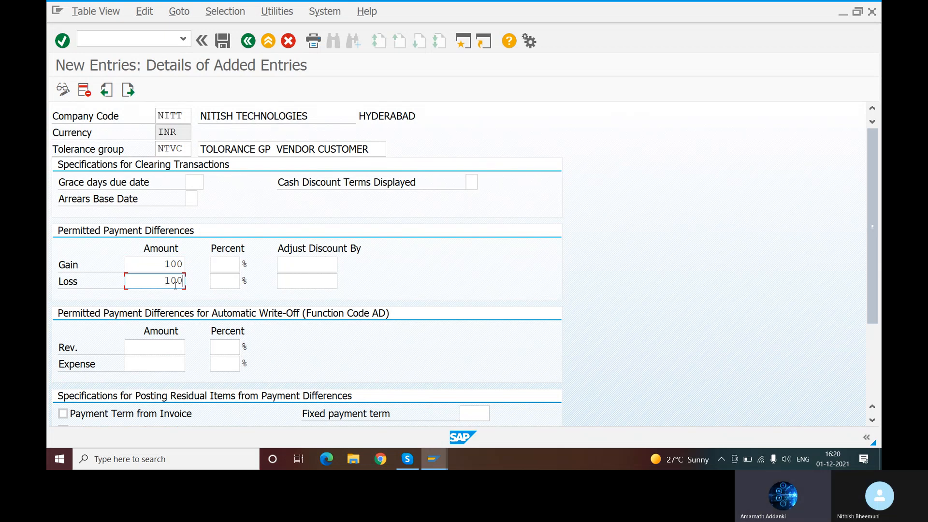
- Set the permitted payment difference percentages for gain and loss to 5 each, and both discount adjustment values to 5
left_click(225, 268)
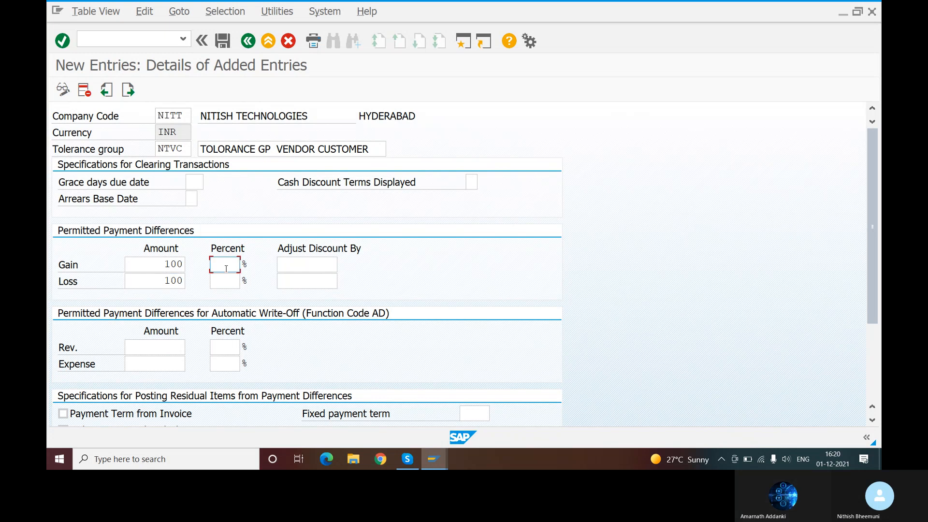
type("5")
left_click(226, 283)
type("5")
left_click(295, 267)
type("5")
left_click(301, 279)
type("5")
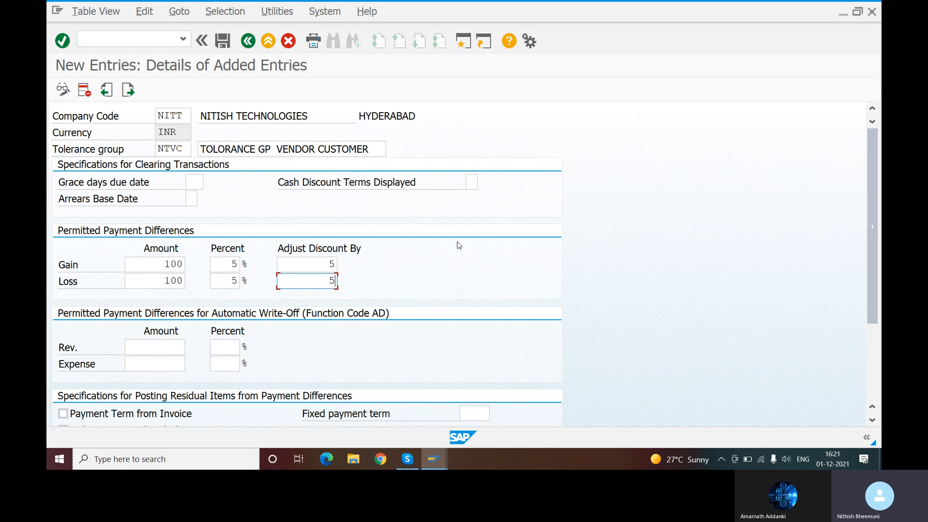
- Validate the tolerance group entries for company code NITT and save the new tolerance group
key("Return")
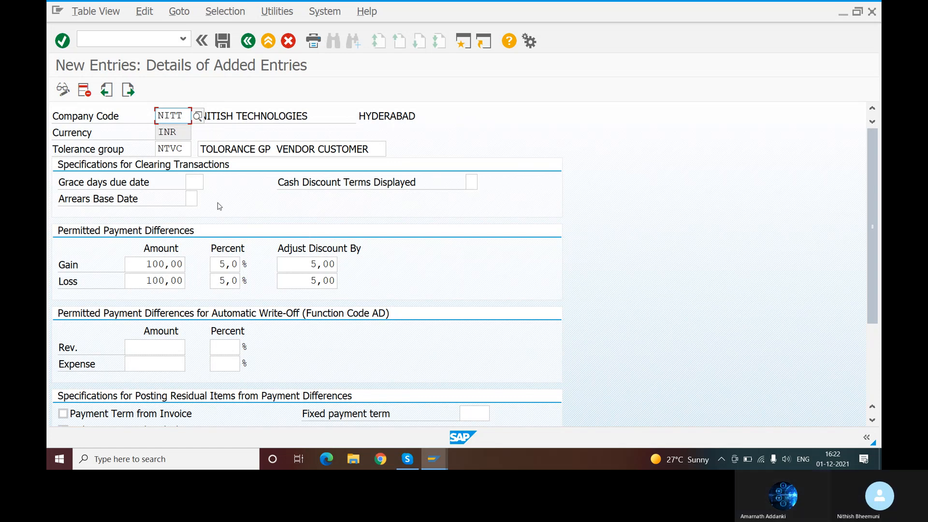
left_click(223, 43)
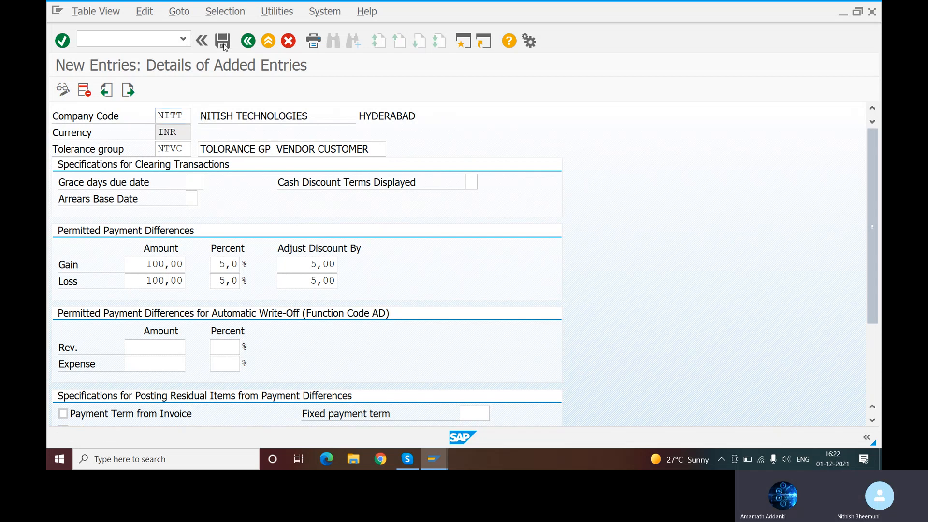
left_click(277, 255)
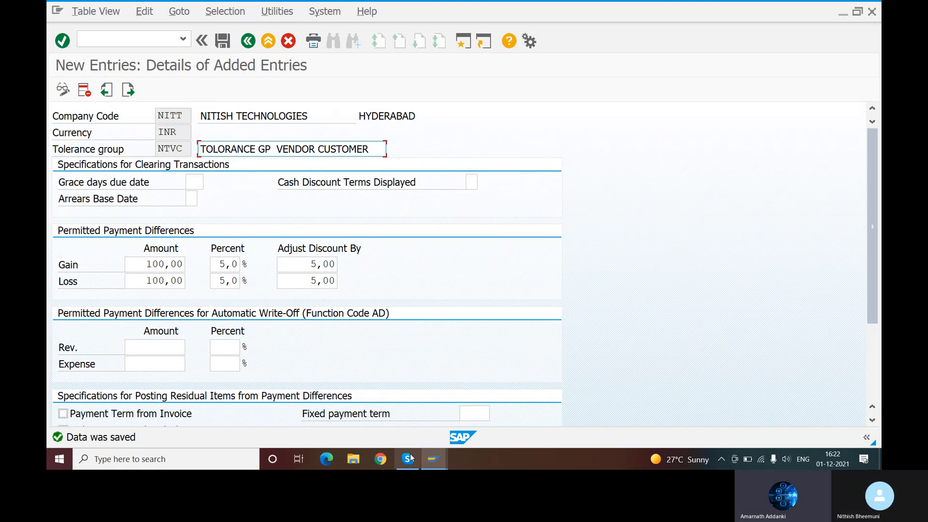
- Switch to Skype to check the transaction list on the AR configuration slide, and return to the SAP session
mouse_move(409, 460)
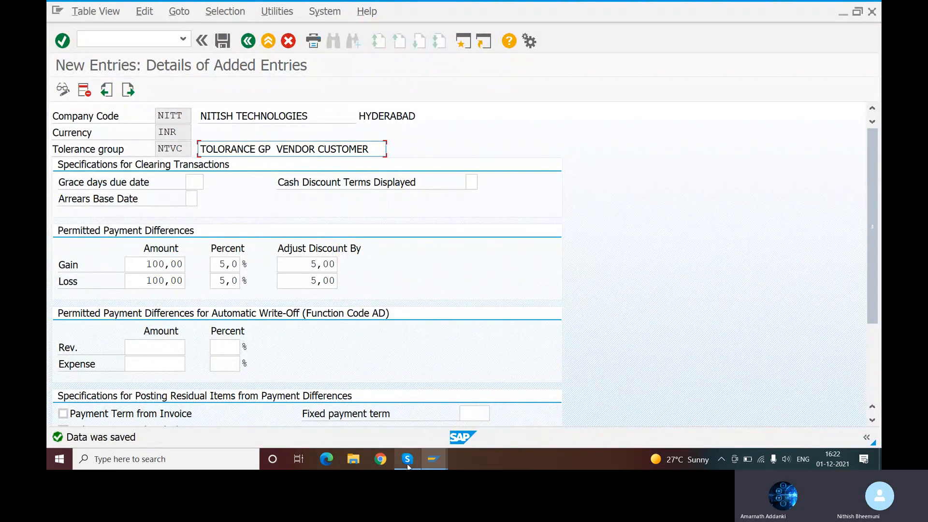
left_click(414, 425)
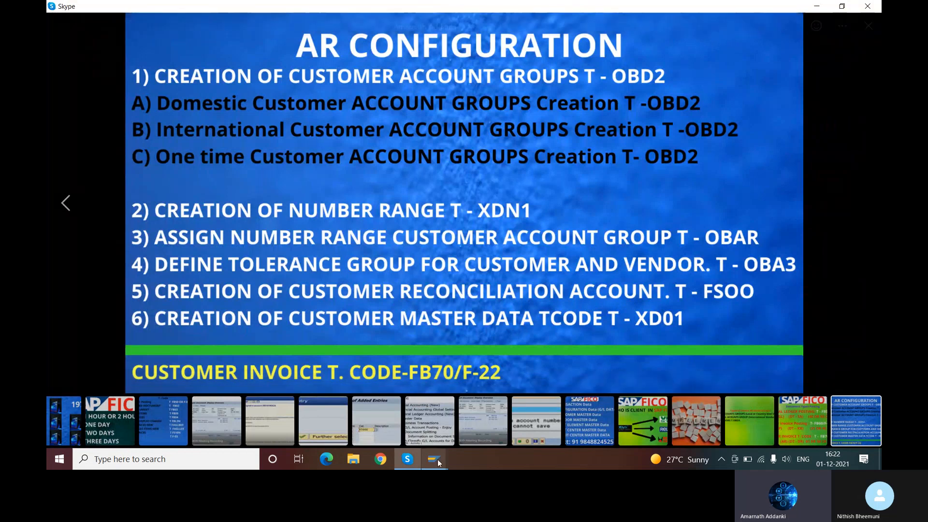
mouse_move(437, 461)
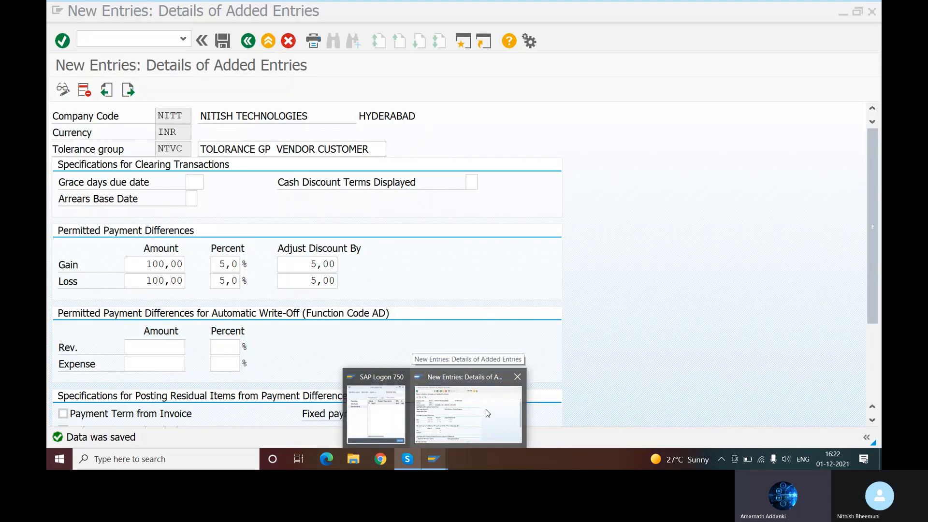
left_click(487, 413)
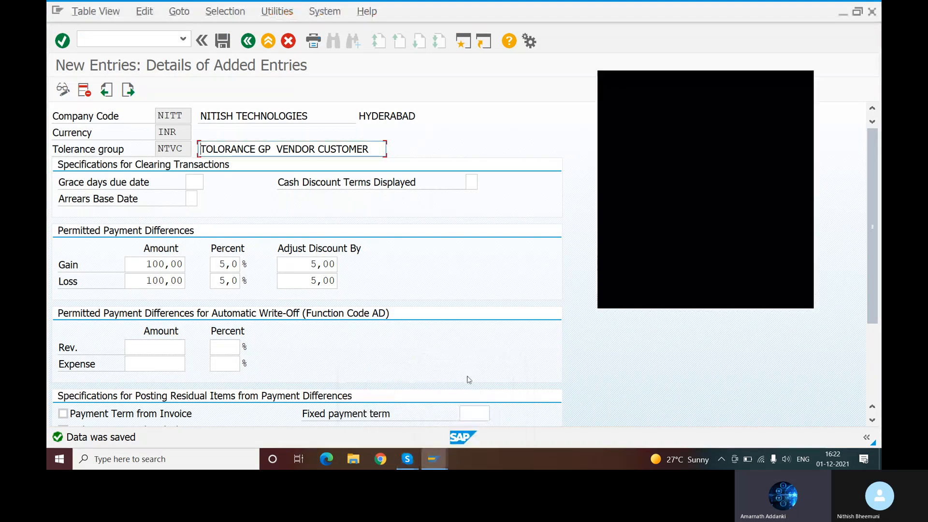
left_click(805, 81)
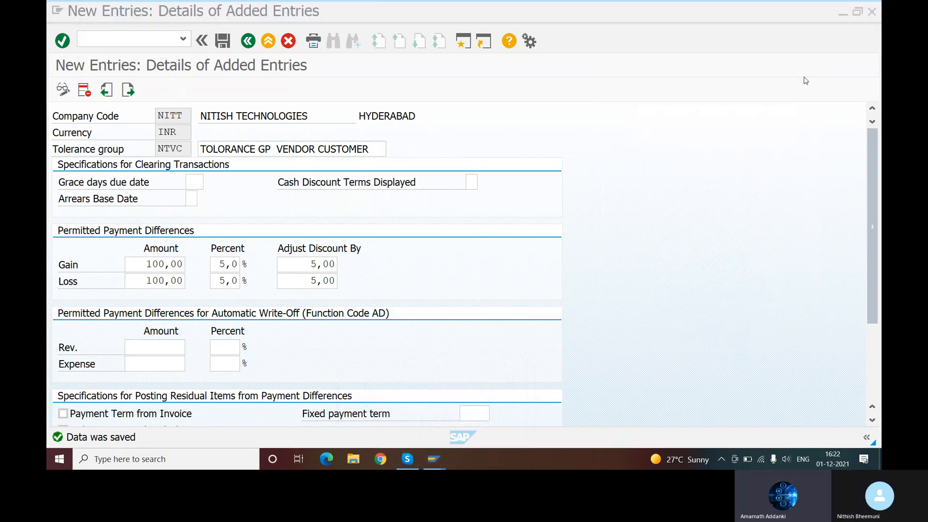
- Open the central G/L account maintenance transaction with the command /NFS00
left_click(118, 40)
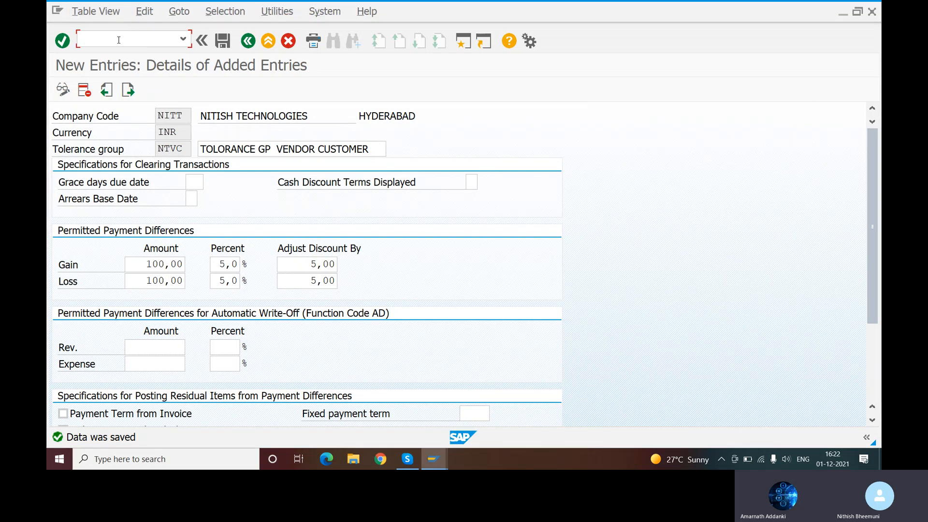
type("/NFS")
type("OO")
key("BackSpace")
key("BackSpace")
type("00")
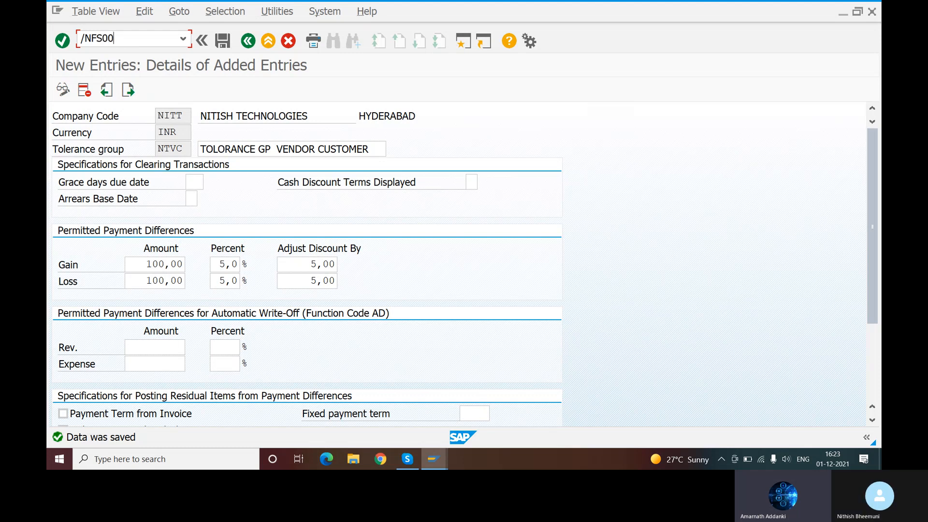
key("Return")
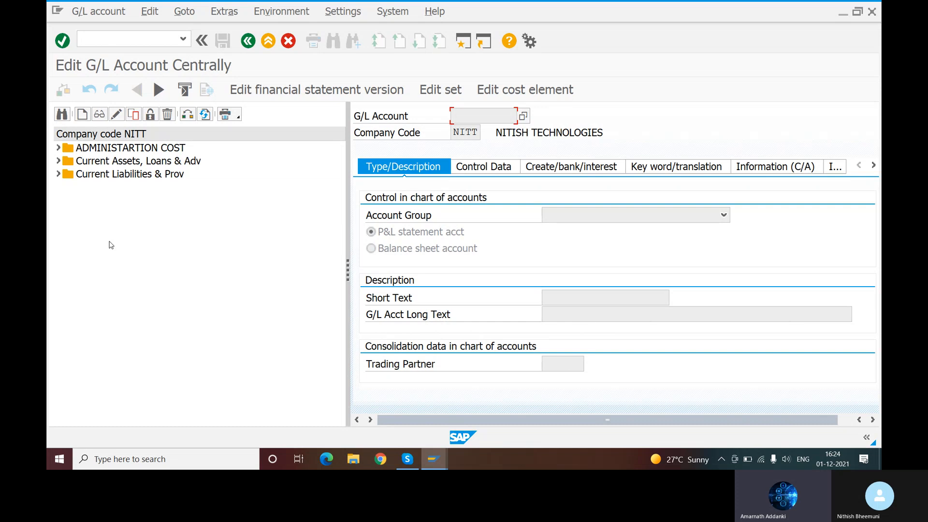
- Open an additional SAP session and run transaction OBD4 to show the G/L account groups
left_click(140, 39)
left_click(461, 47)
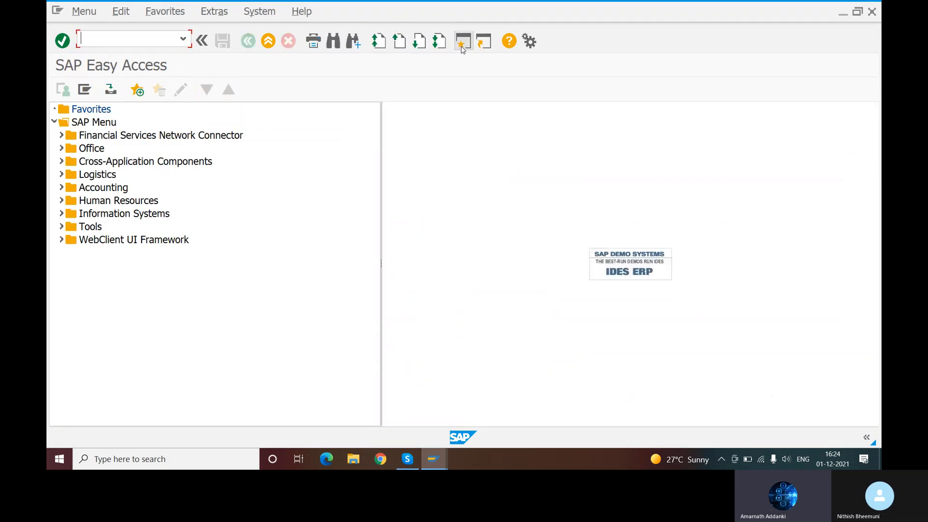
type("OBD4")
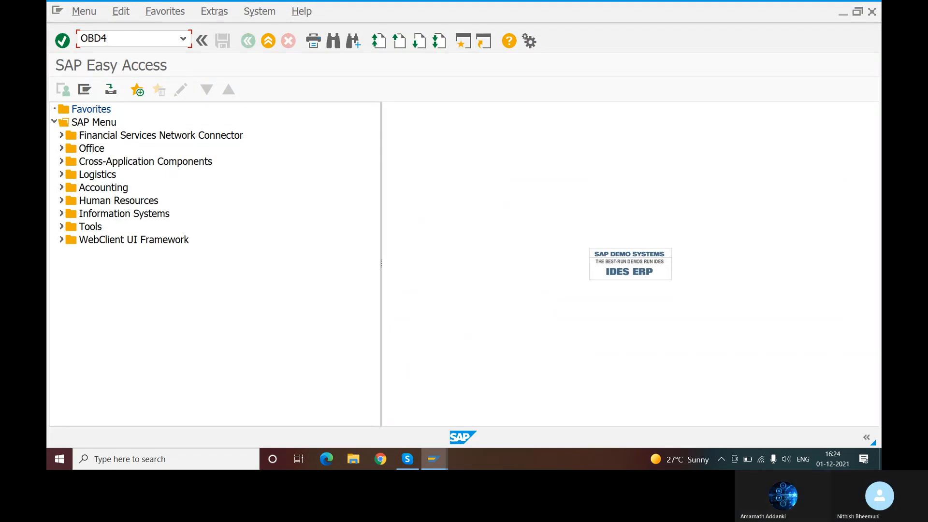
key("Return")
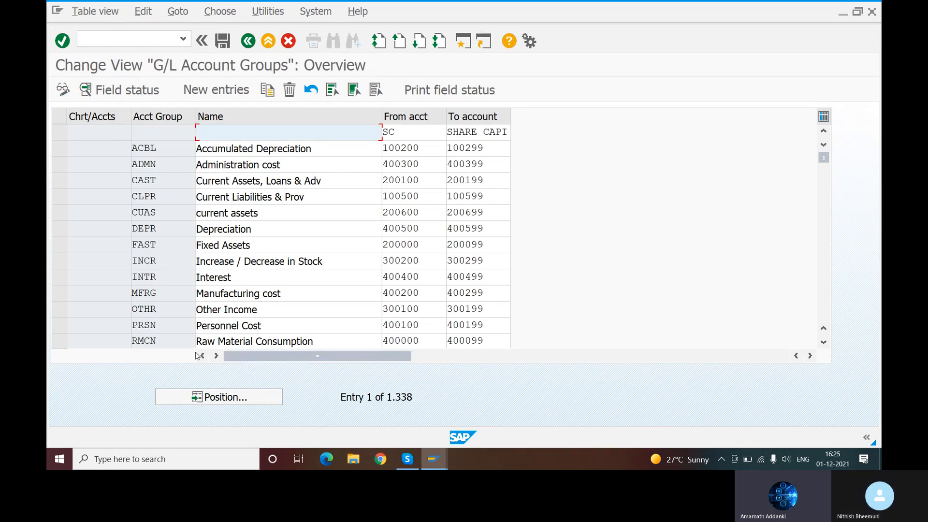
- Position the G/L account groups list at chart of accounts NICA
left_click(215, 396)
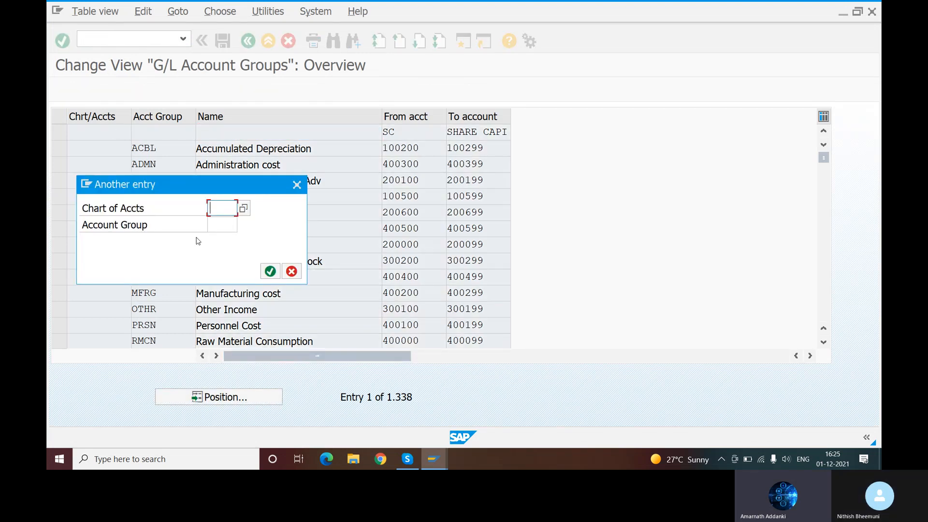
type("N")
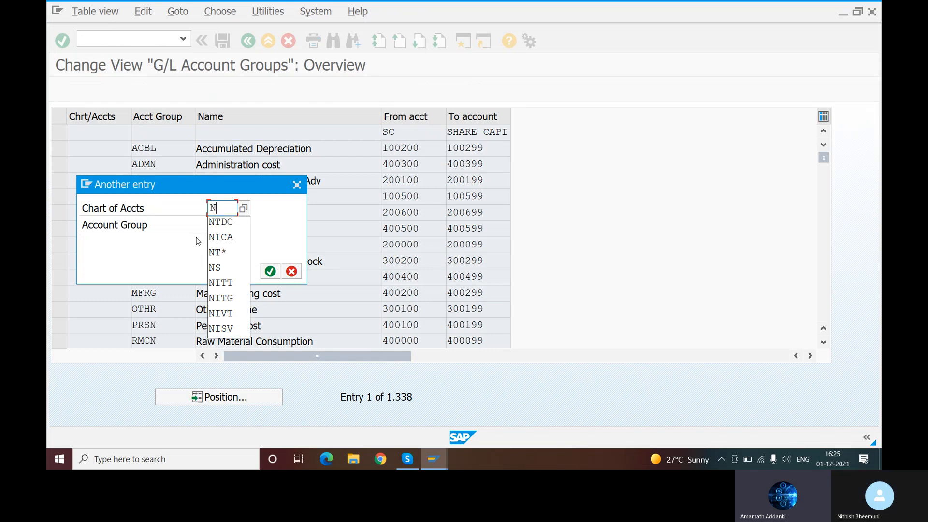
type("ICA")
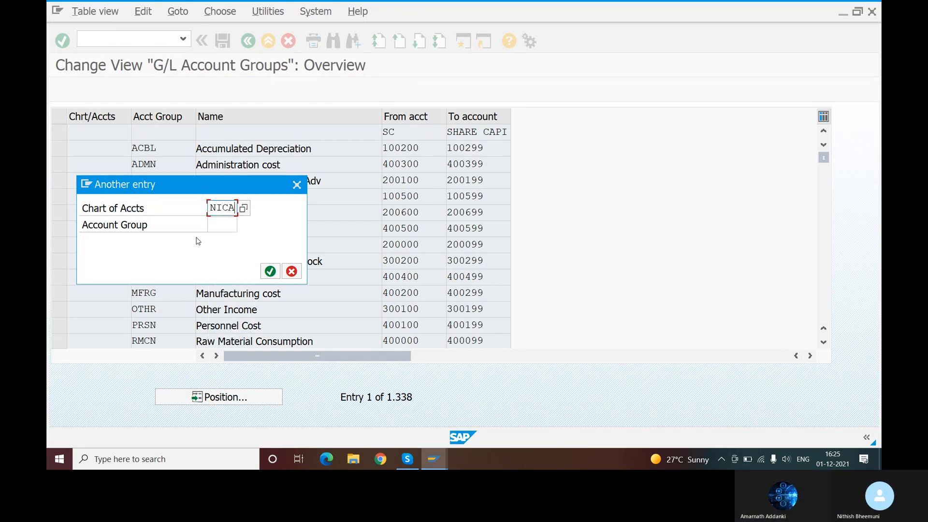
key("Return")
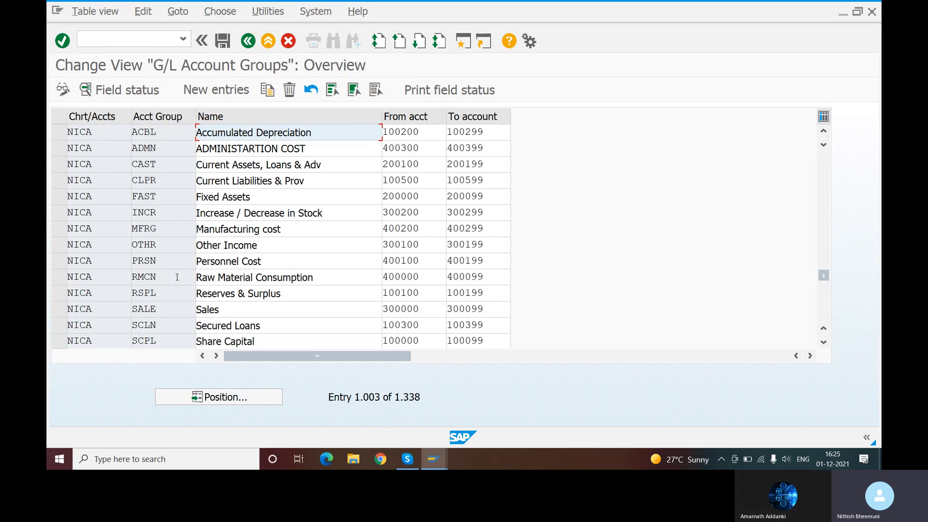
- Position the G/L account groups list at chart of accounts NTCA
left_click(209, 398)
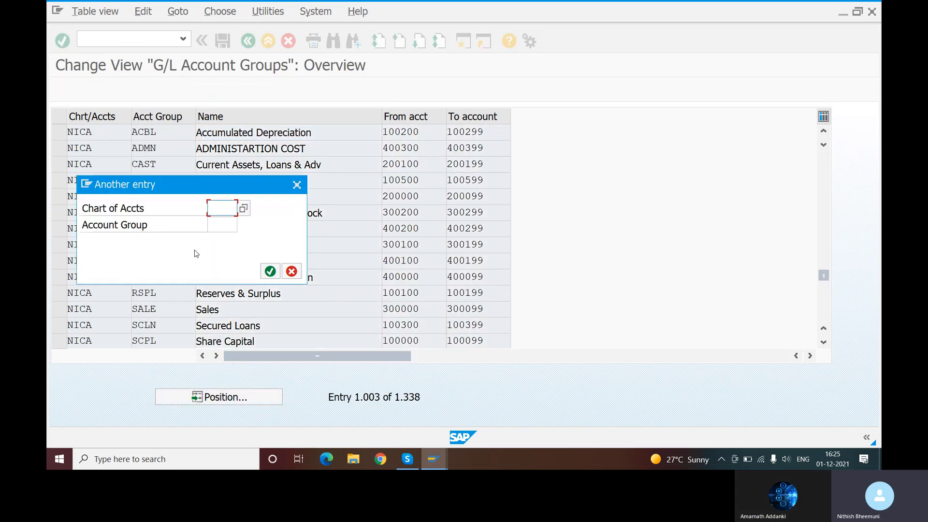
type("NICA")
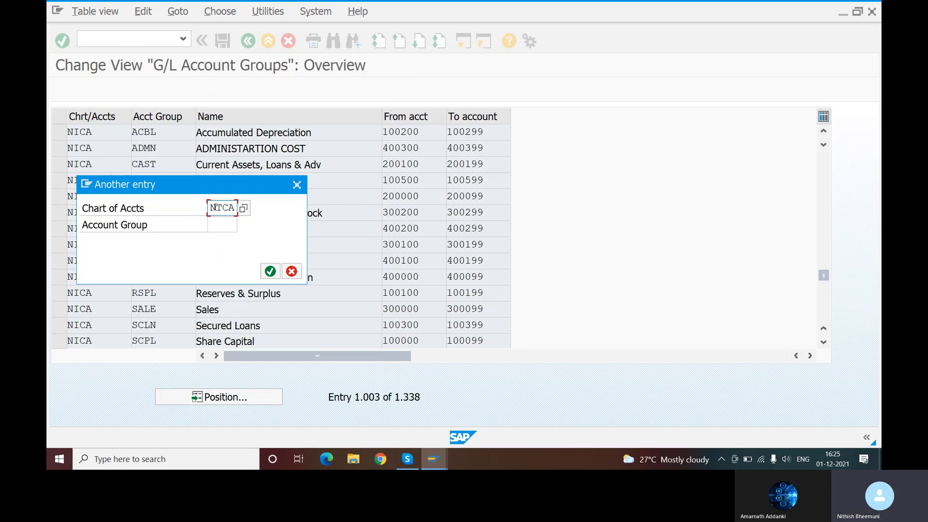
key("Return")
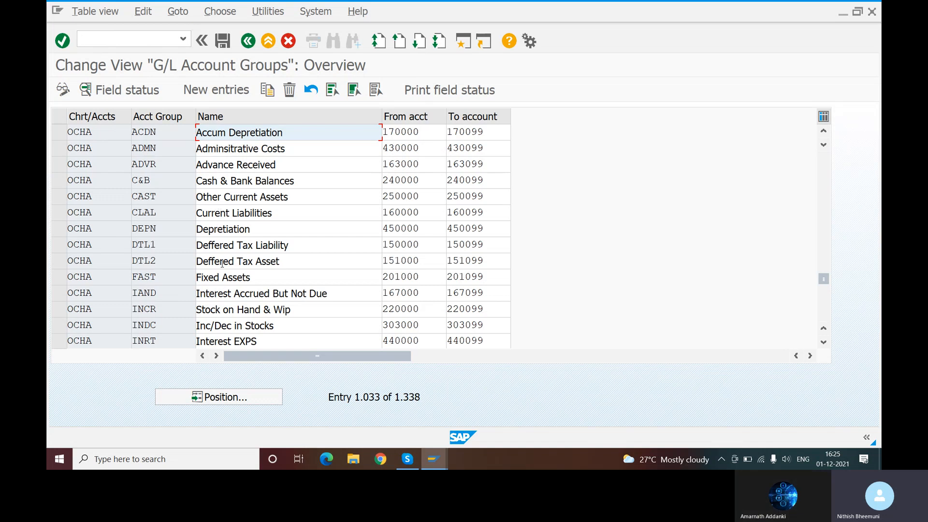
- Position the G/L account groups list using NI* as the chart of accounts to examine its groups and account ranges
left_click(213, 397)
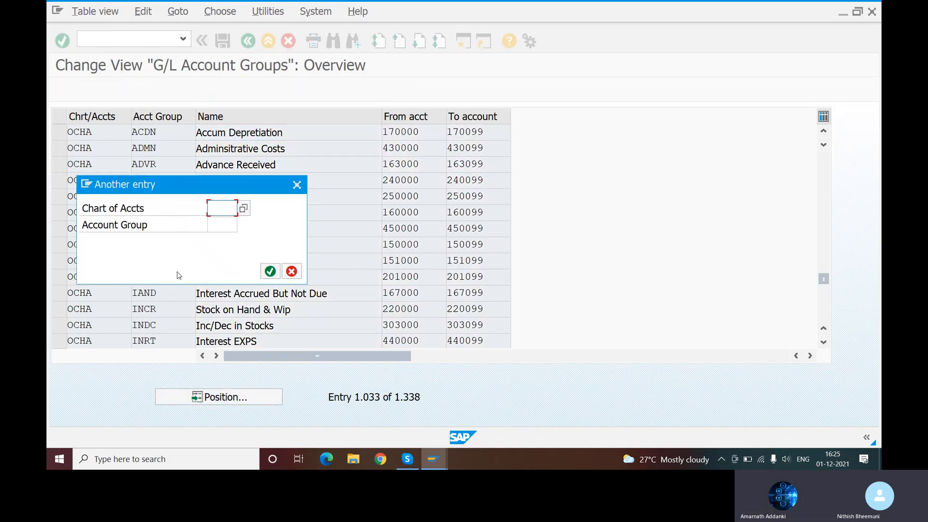
type("NI")
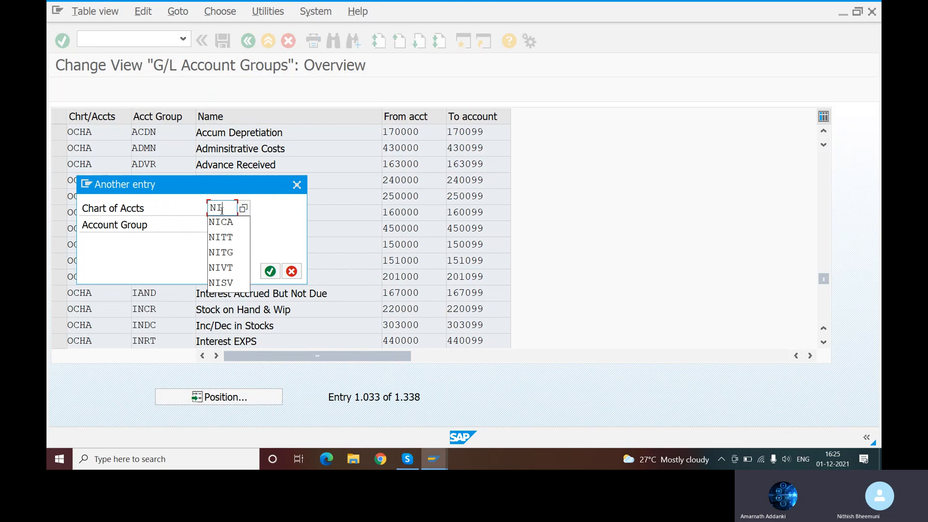
type("*")
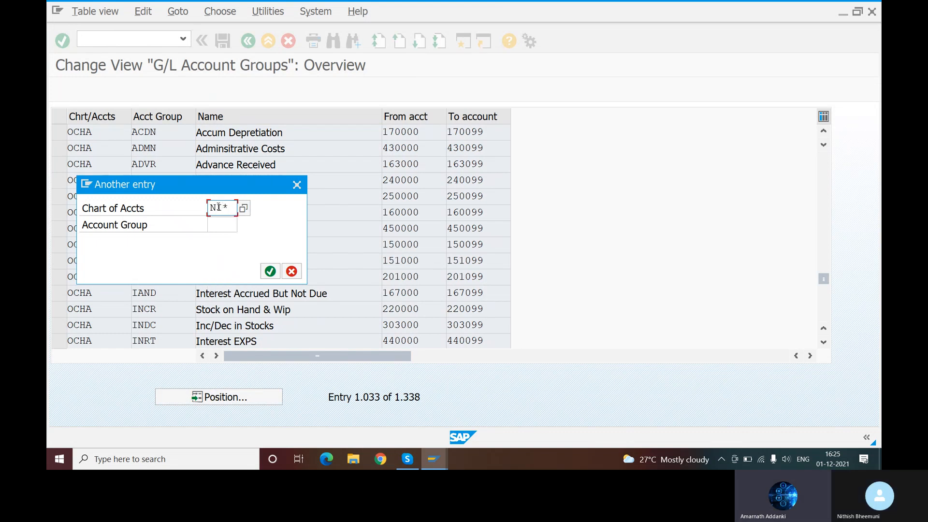
left_click(270, 271)
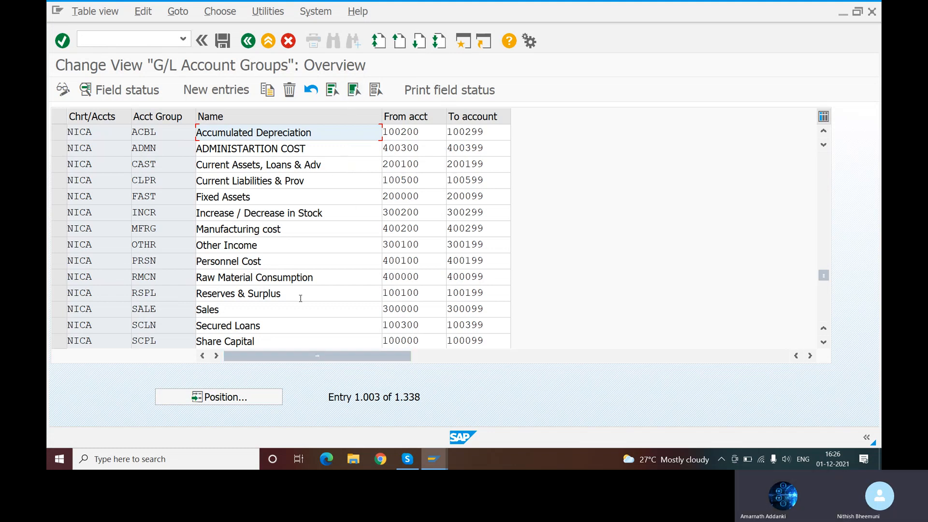
- Return to the G/L account maintenance session and expand Current Assets, Loans & Adv to check which account numbers are used
left_click(434, 458)
left_click(438, 433)
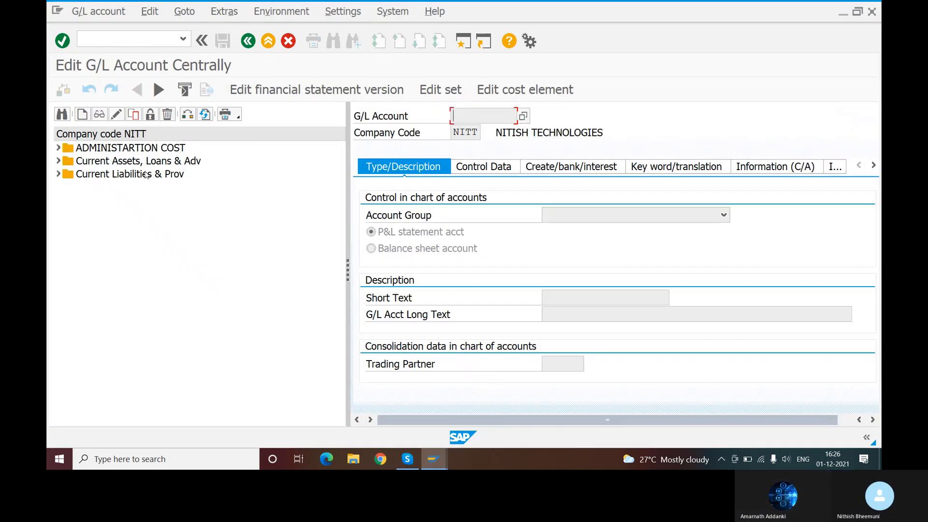
left_click(82, 114)
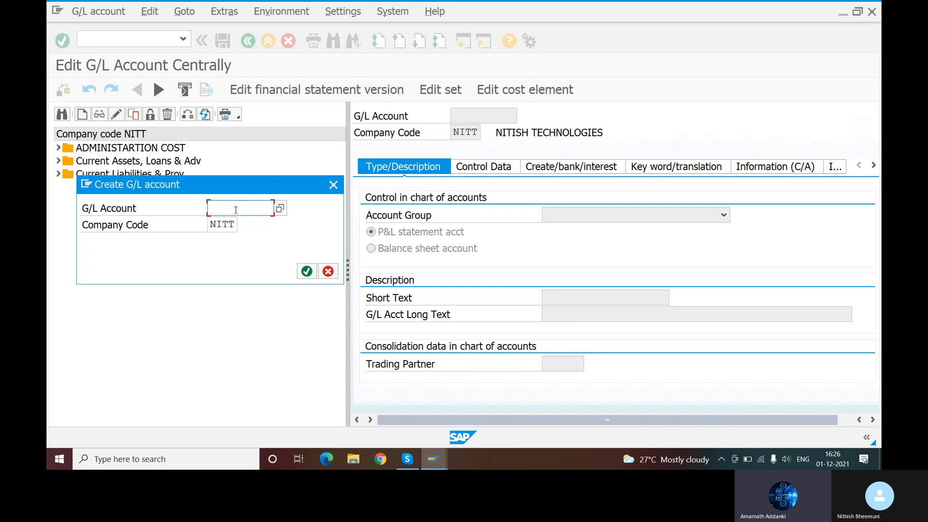
left_click(334, 184)
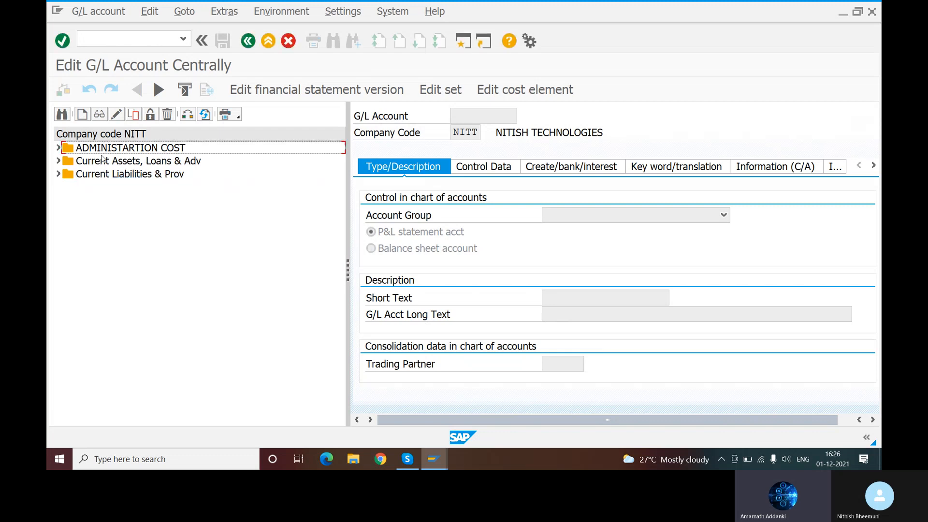
left_click(57, 161)
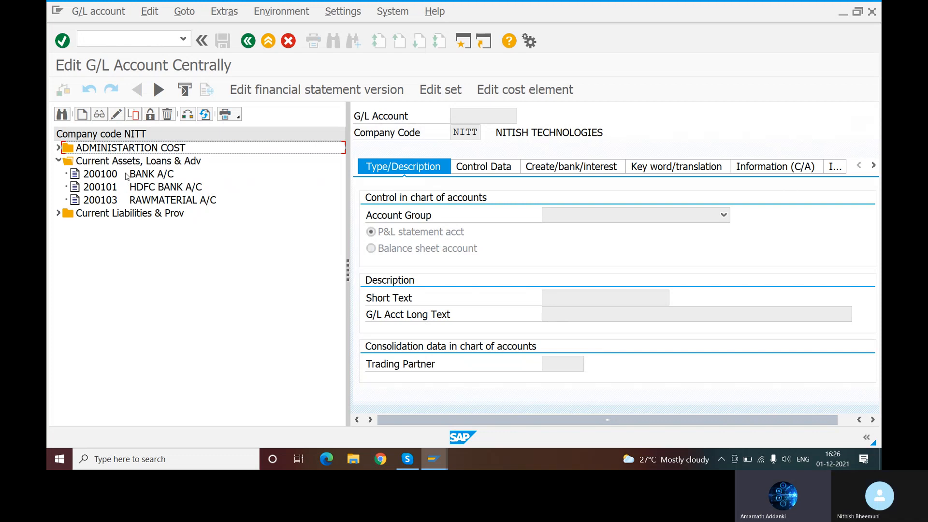
- Start creating G/L account 200104 for company code NITT and assign it to account group Current Assets, Loans & Adv
left_click(82, 114)
type("200104")
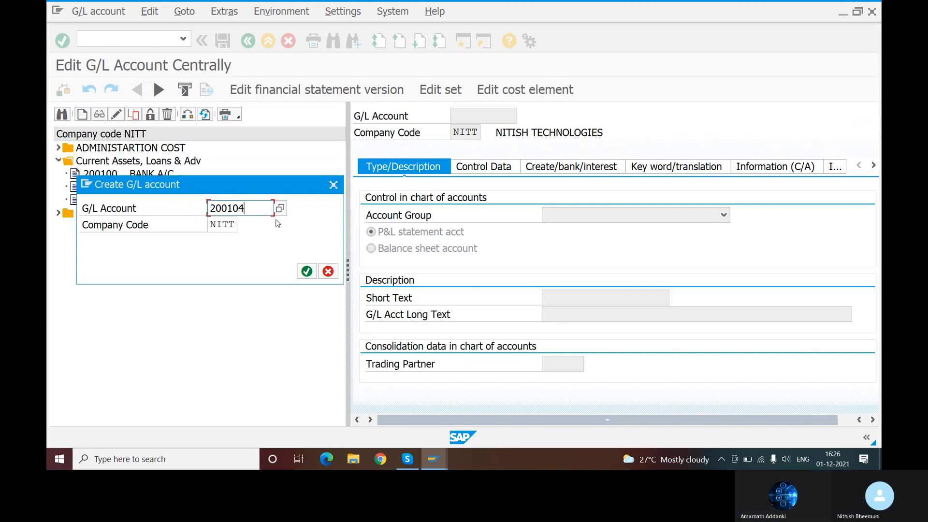
key("Return")
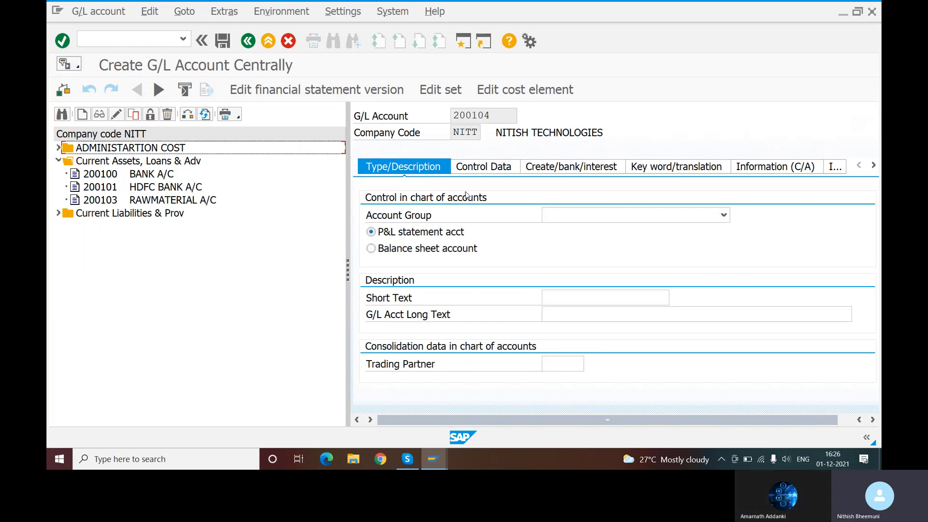
left_click(724, 215)
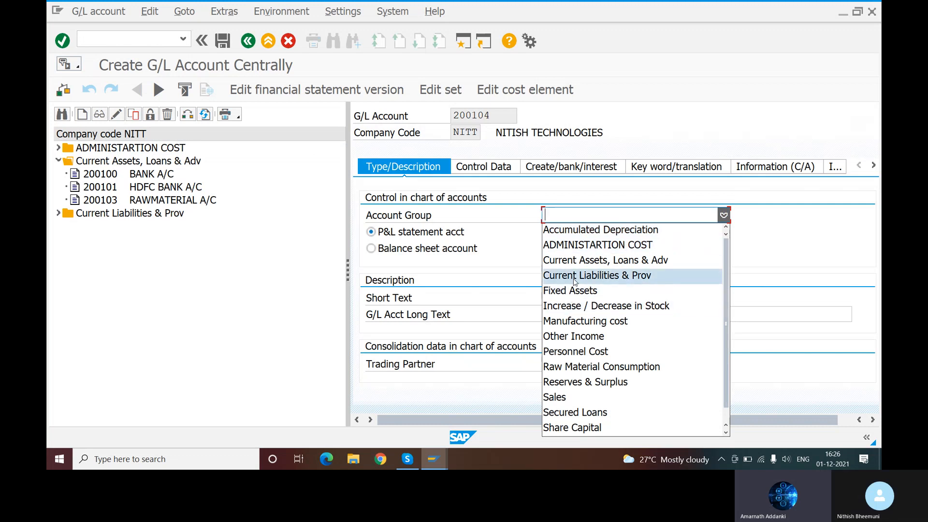
left_click(579, 261)
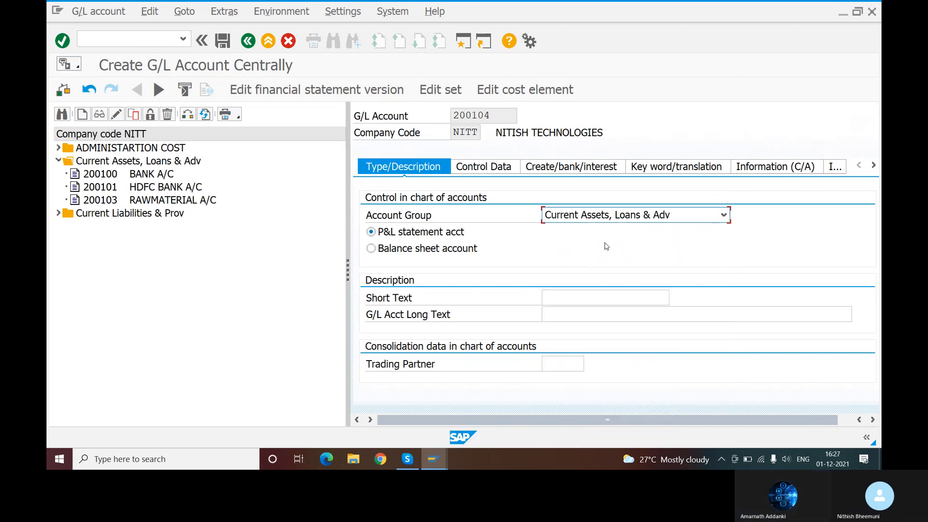
- Make G/L account 200104 a balance sheet account and set its short text to DOMESTIC RECON AC
left_click(407, 249)
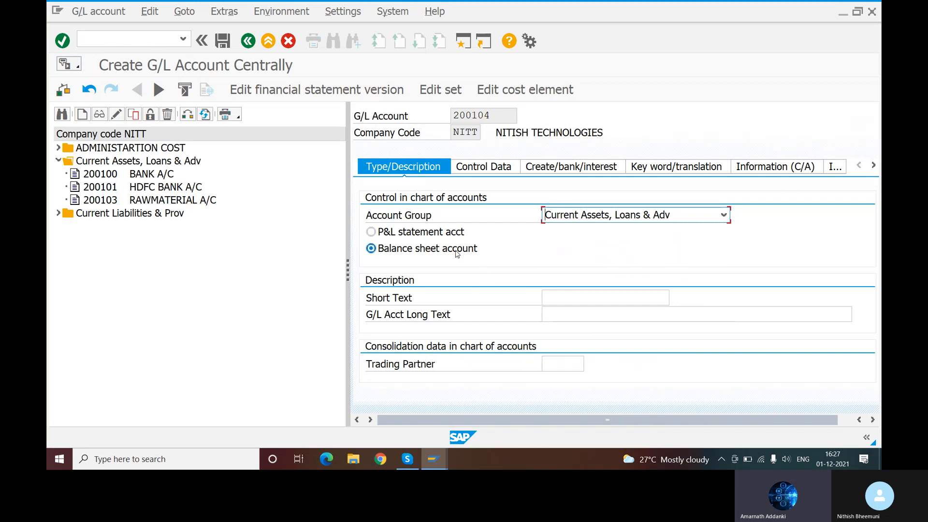
left_click(568, 300)
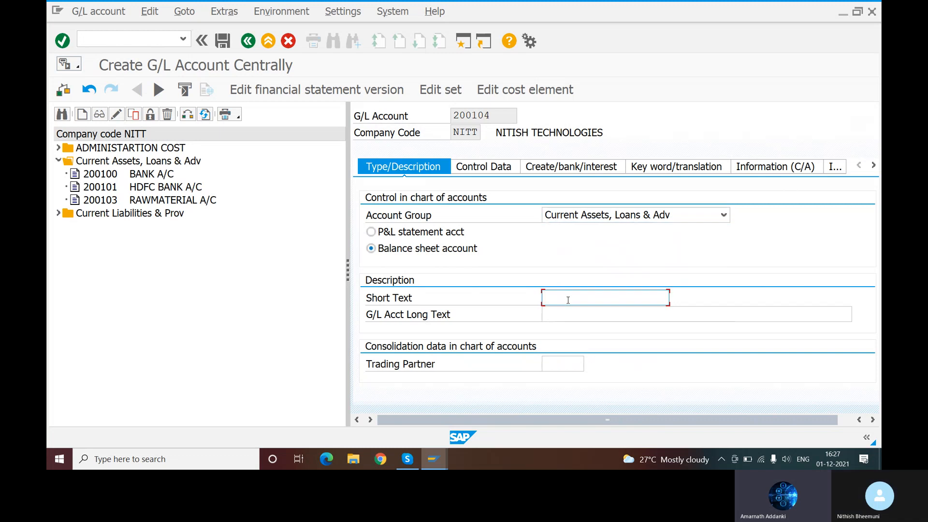
type("DOMESTICE")
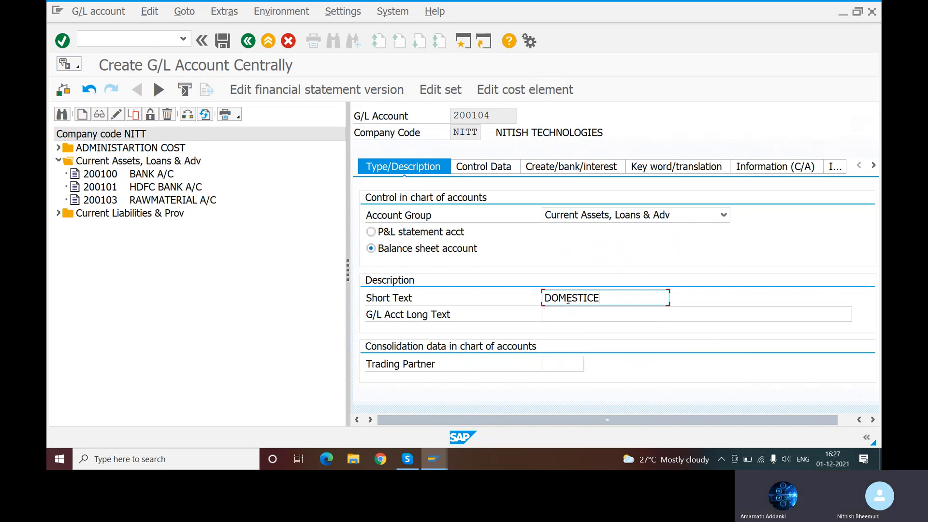
key("BackSpace")
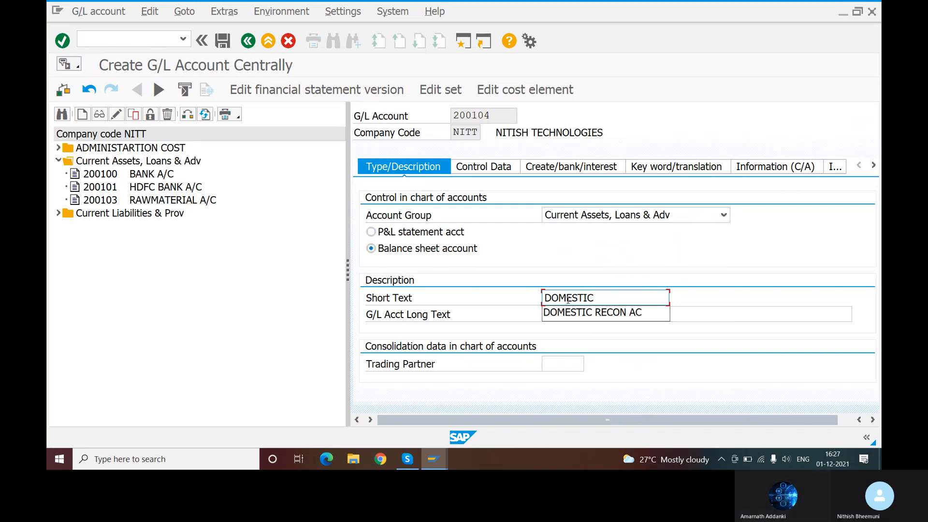
left_click(570, 312)
- Set the G/L account long text to DOMESTIC CUSTOMER RECON ACCOUNT
left_click(572, 313)
type("DOM")
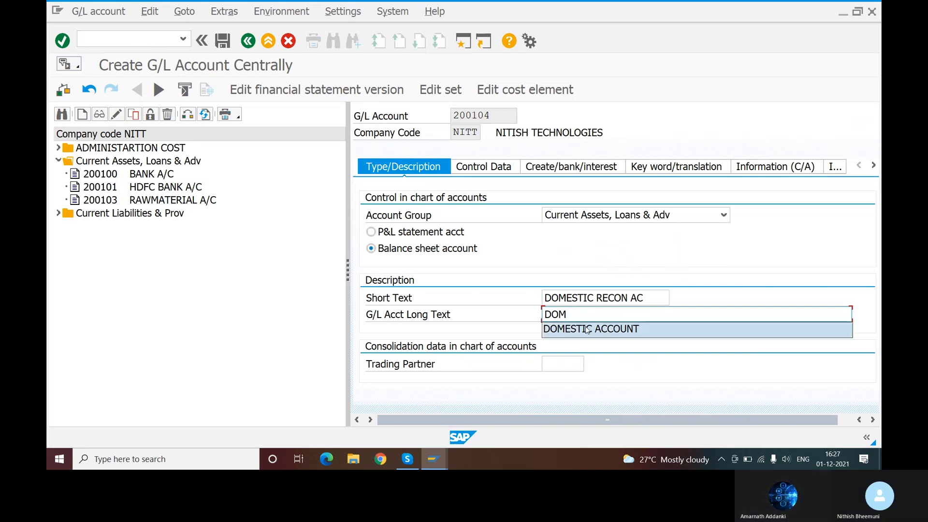
left_click(587, 329)
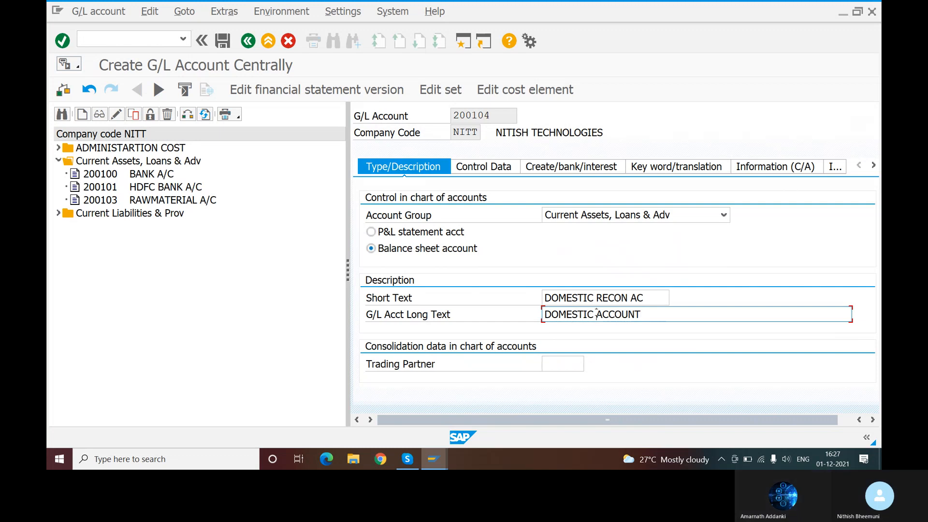
type("ECON")
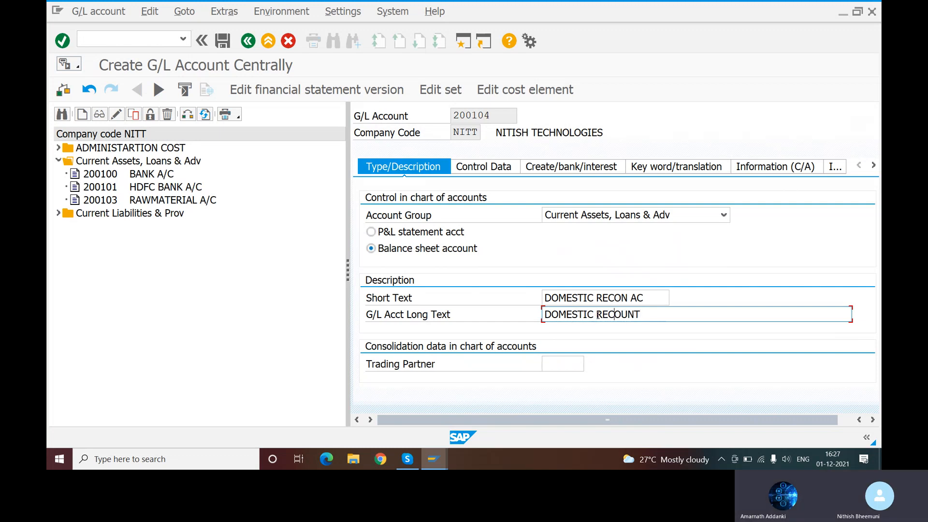
type(" ACCOUNT")
left_click(597, 316)
type("CU")
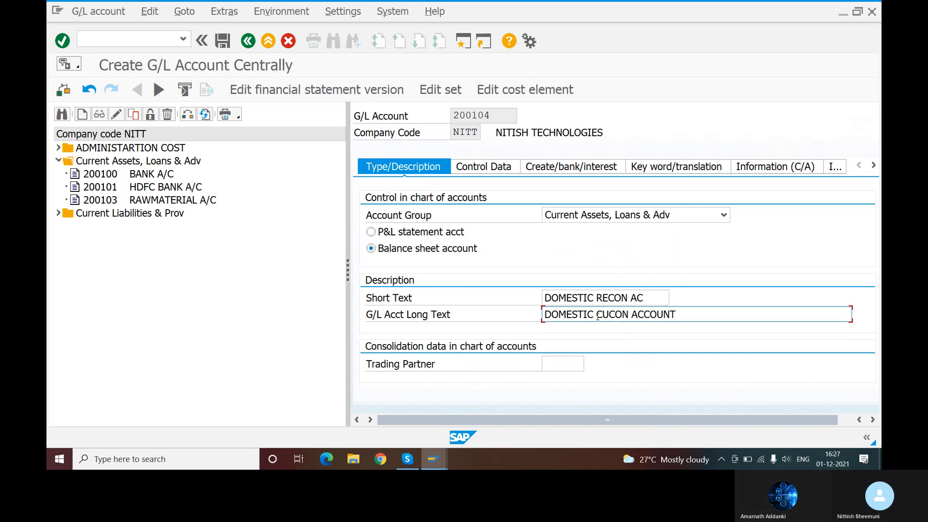
type("STOMER ")
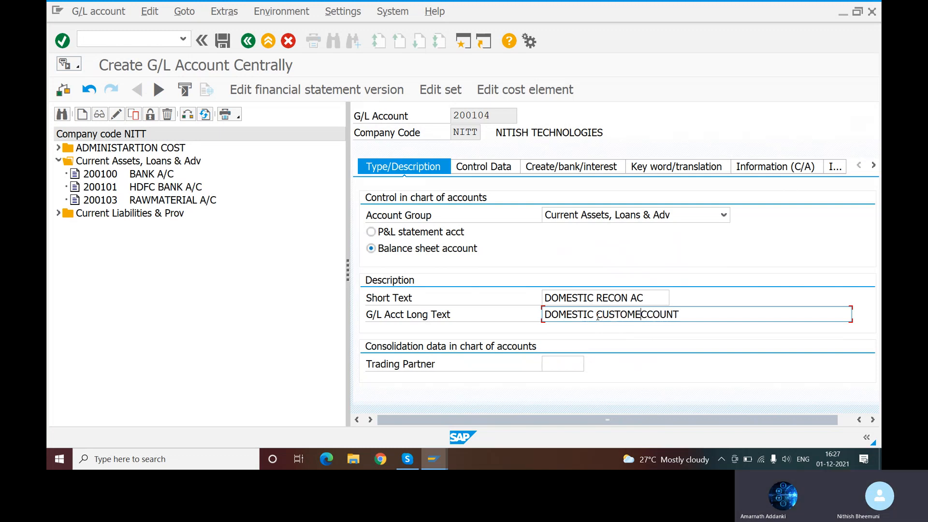
type("RECON")
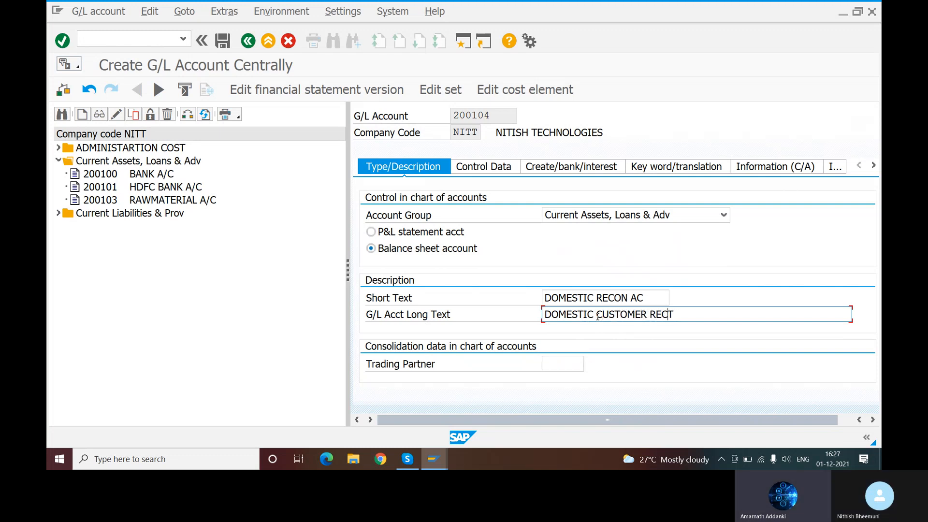
type(" ACCOUNT")
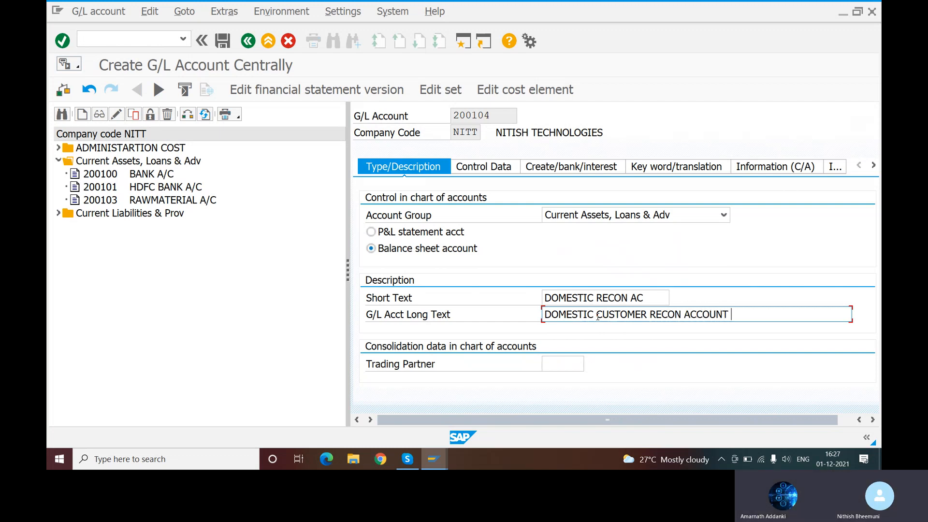
scroll(590, 337, "right", 1)
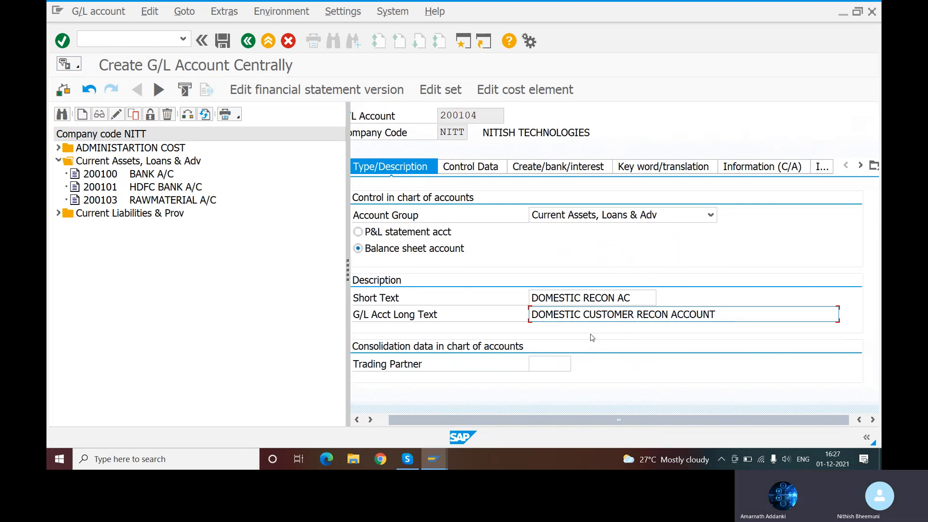
scroll(574, 371, "left", 1)
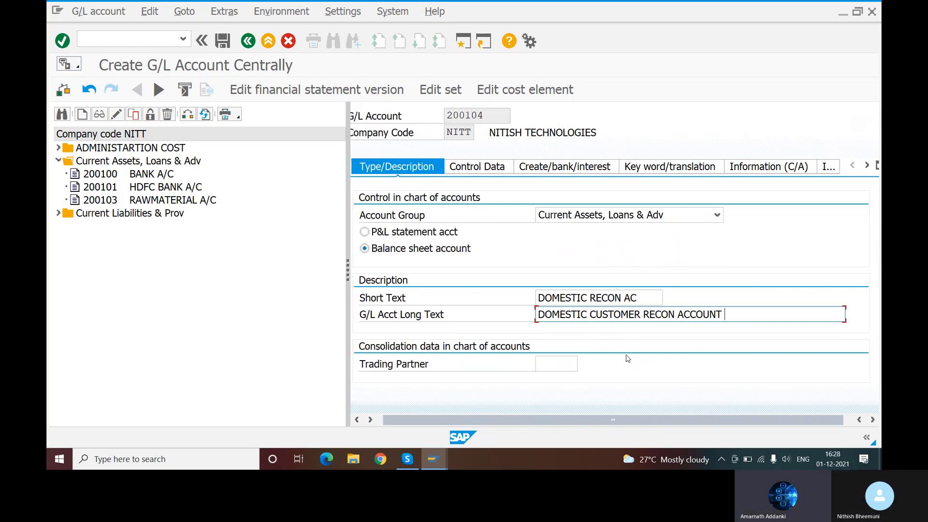
scroll(628, 357, "right", 1)
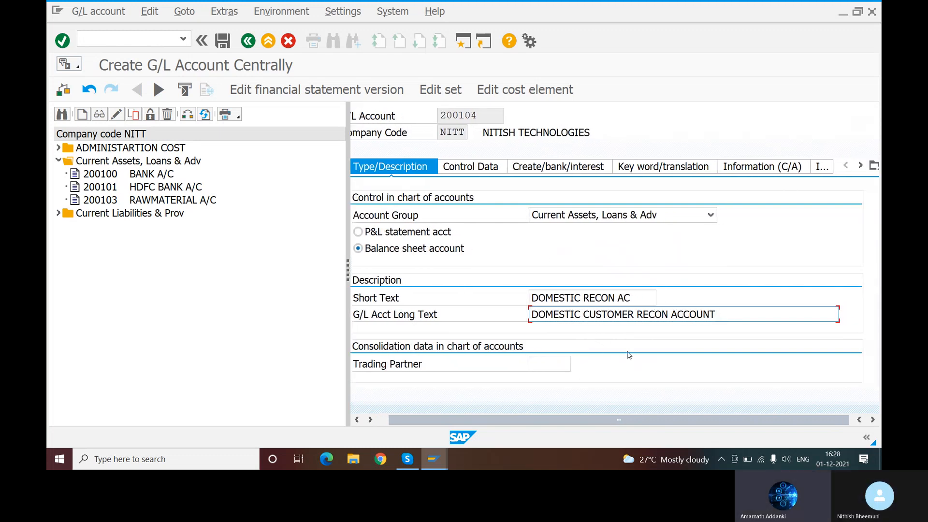
- In the account's control data, enable line item display and set the sort key to 001 (Posting date)
left_click(471, 167)
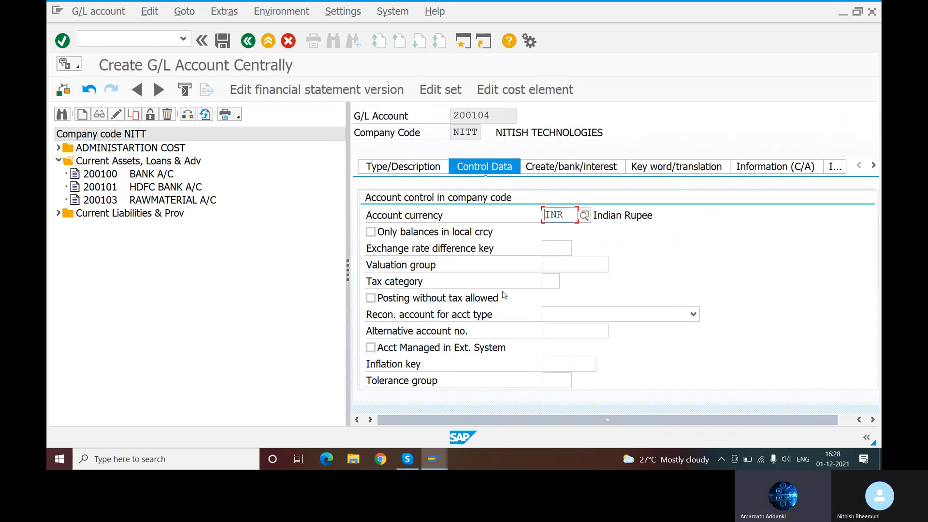
scroll(612, 276, "down", 3)
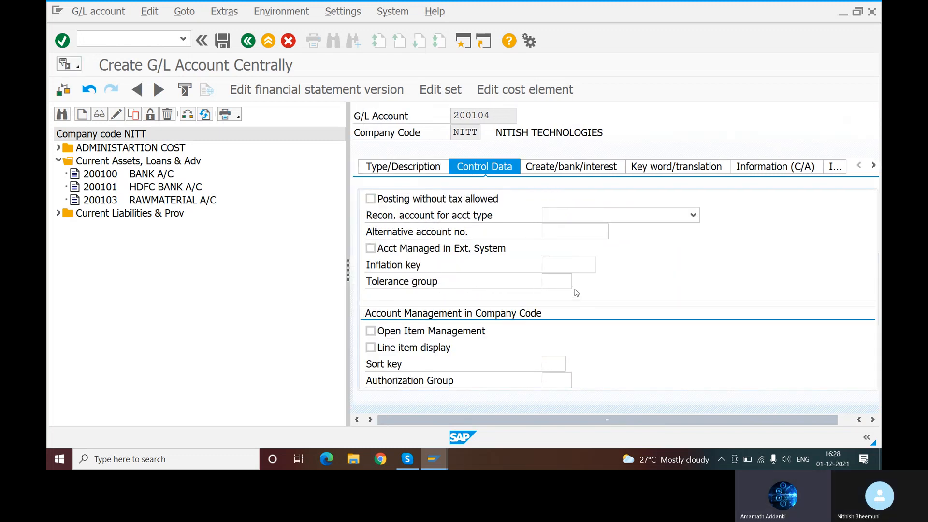
left_click(370, 347)
left_click(553, 364)
type("0")
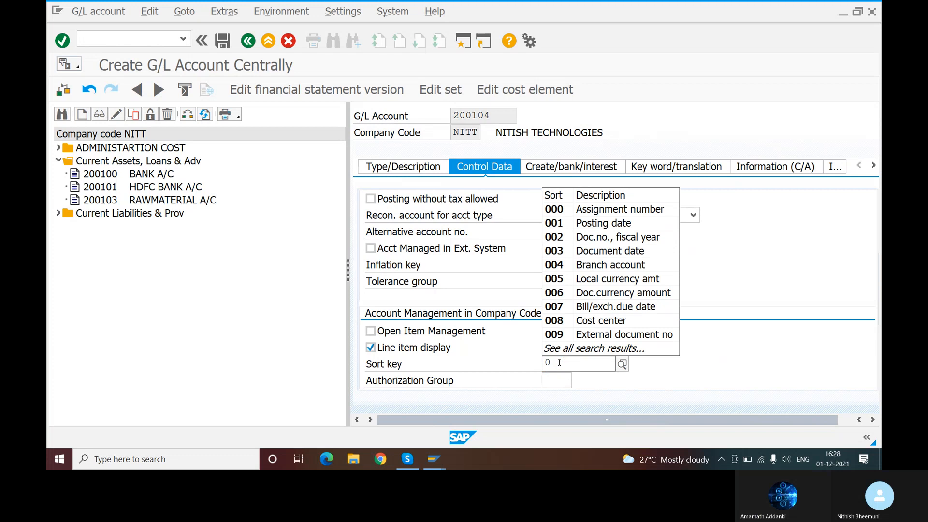
left_click(590, 223)
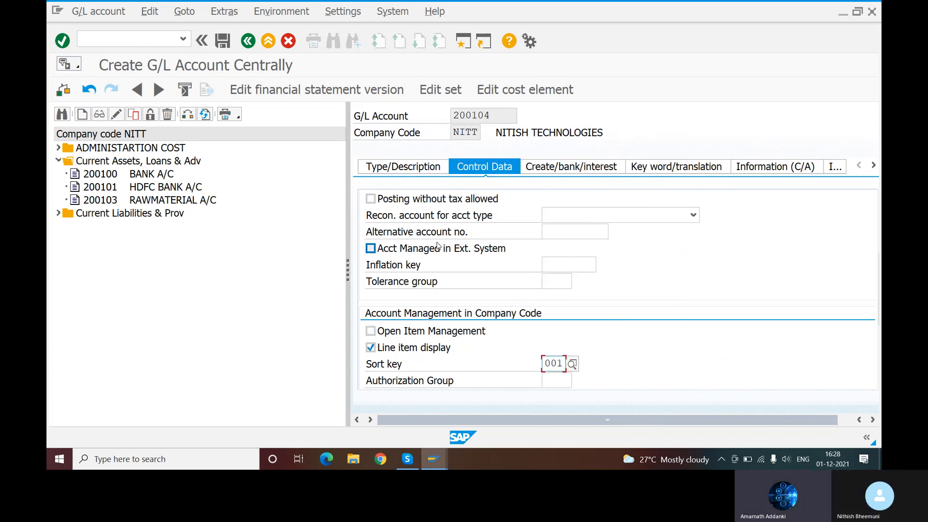
- Set the reconciliation account type to Customers and review the remaining control data settings
scroll(442, 239, "up", 1)
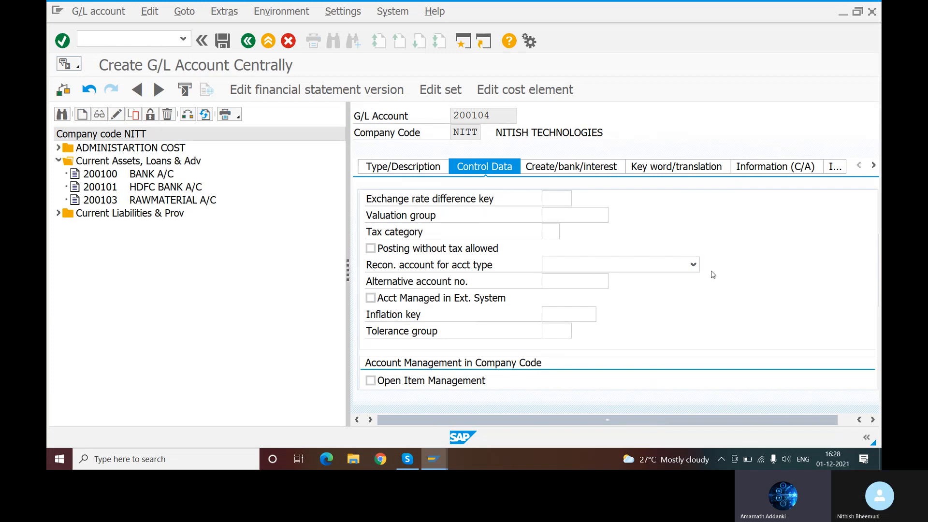
left_click(692, 265)
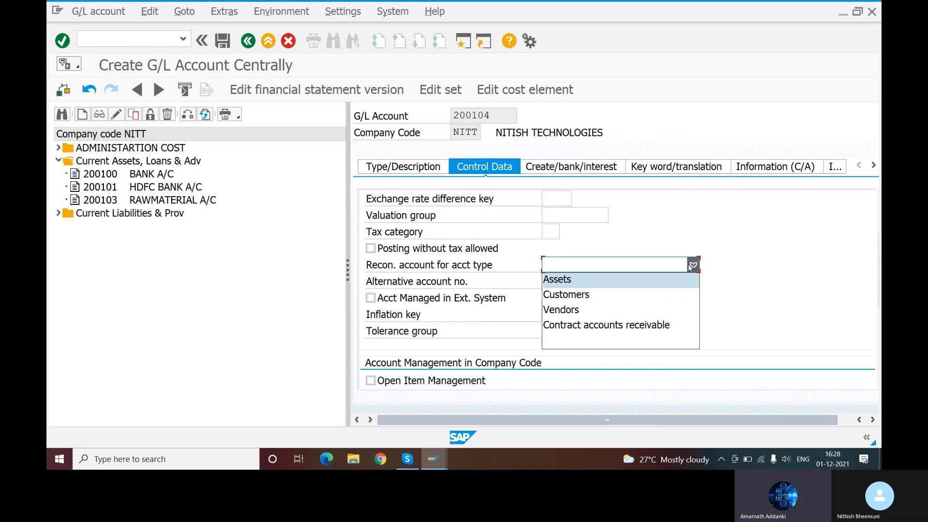
left_click(572, 299)
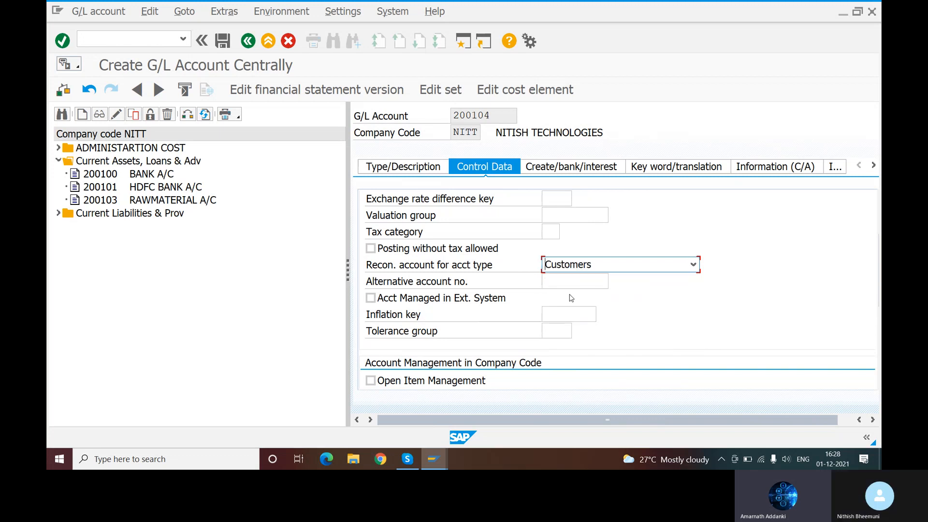
left_click(693, 264)
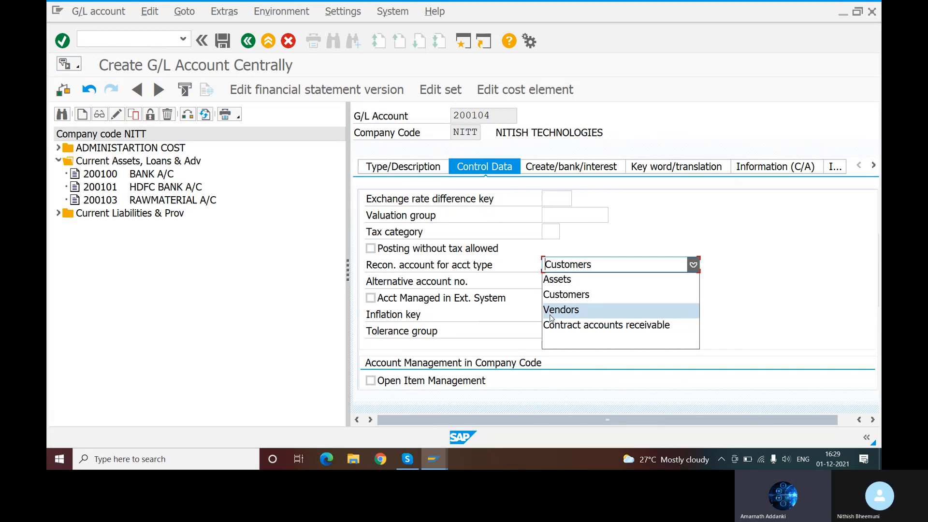
left_click(707, 227)
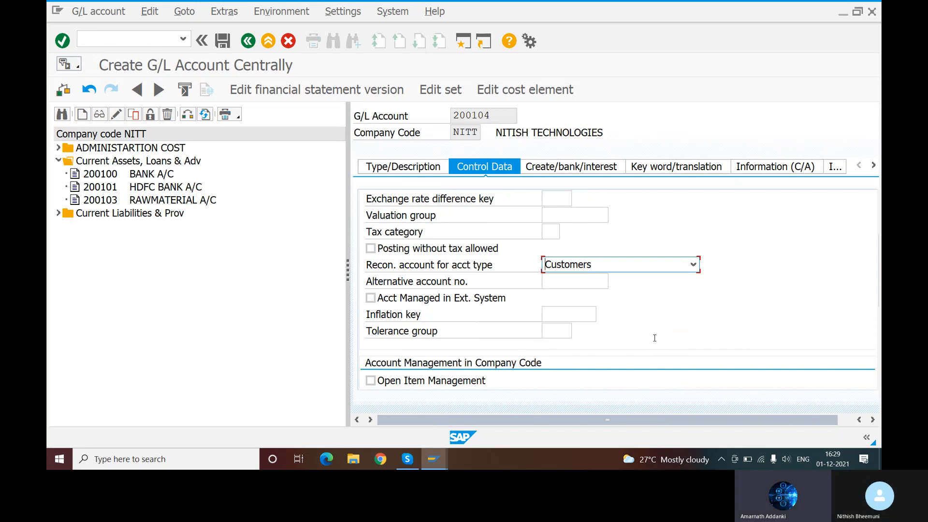
scroll(614, 333, "down", 2)
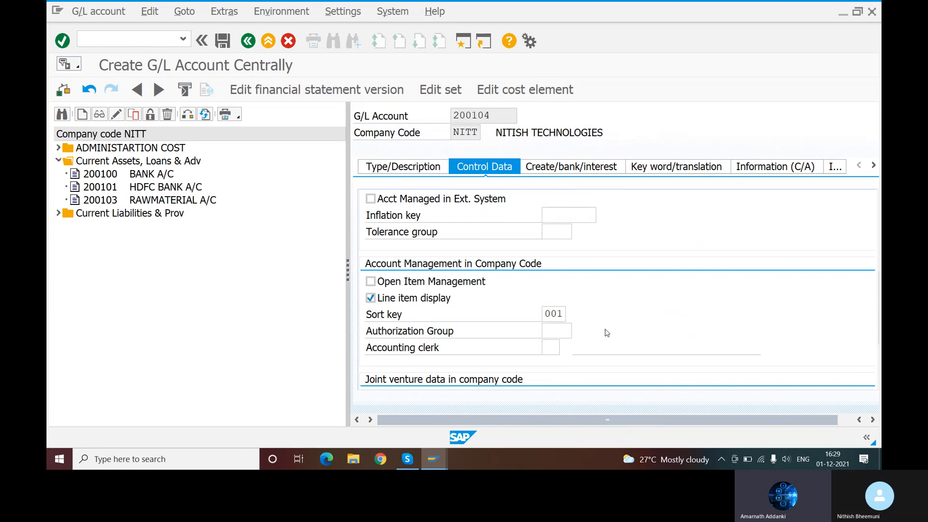
scroll(605, 331, "down", 1)
scroll(606, 310, "up", 2)
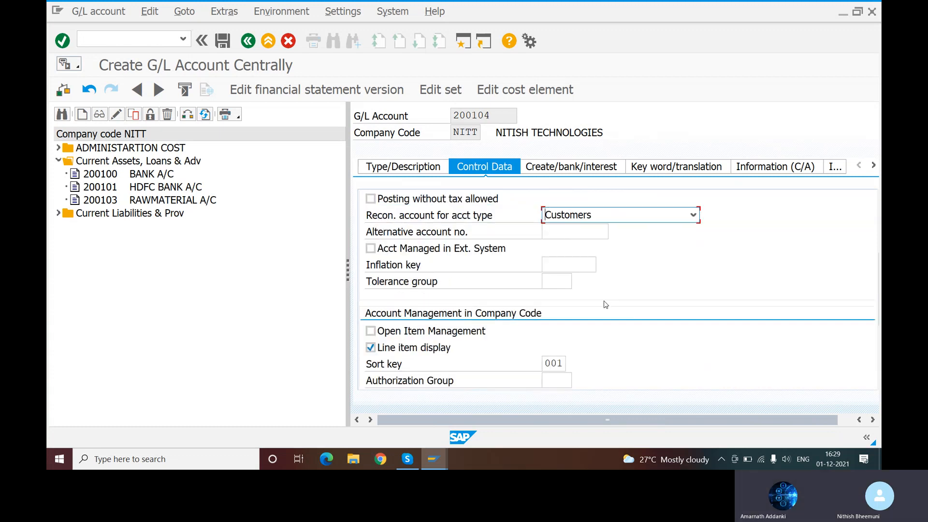
scroll(584, 264, "up", 1)
scroll(584, 264, "up", 1)
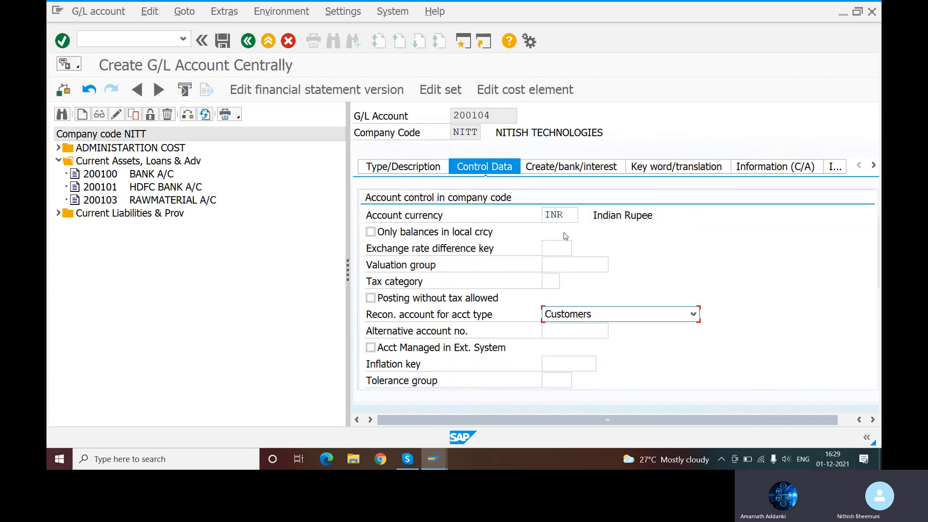
- Assign field status group G067 (Reconciliation accounts) to the new G/L account
left_click(557, 166)
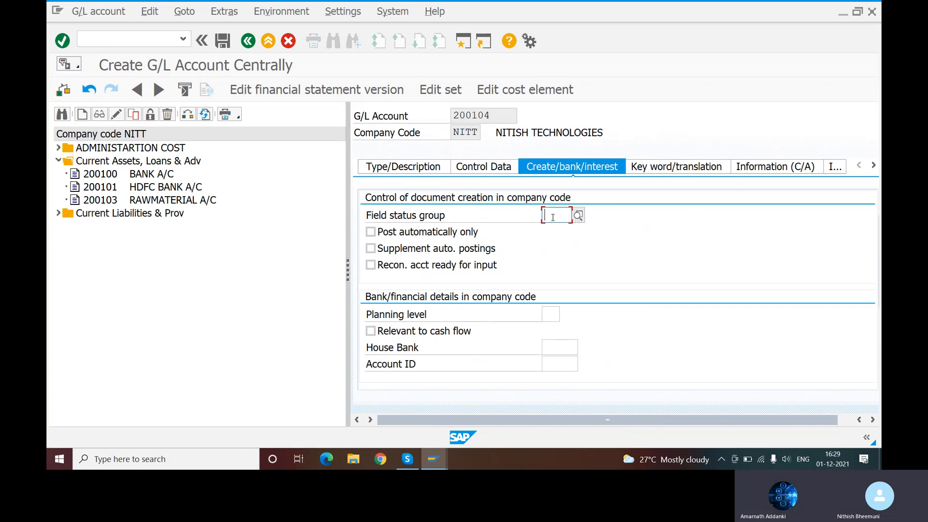
left_click(578, 216)
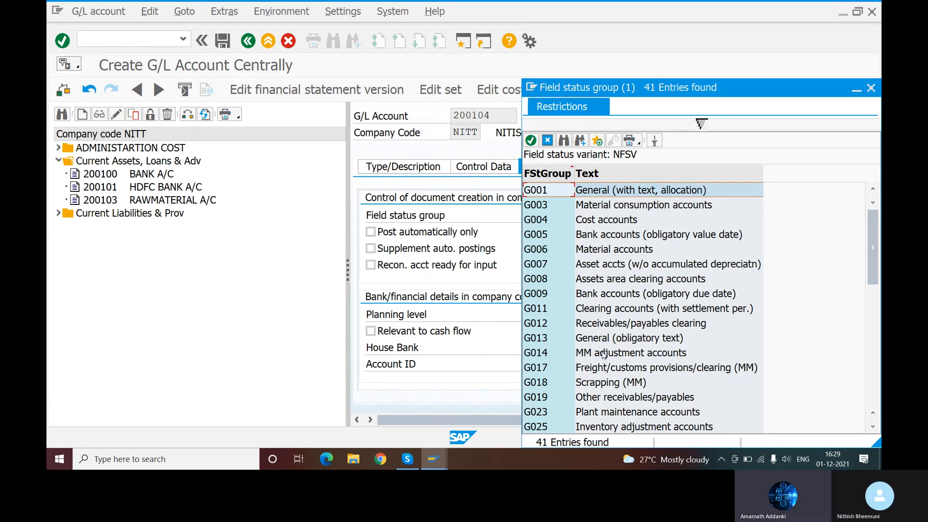
scroll(614, 314, "down", 3)
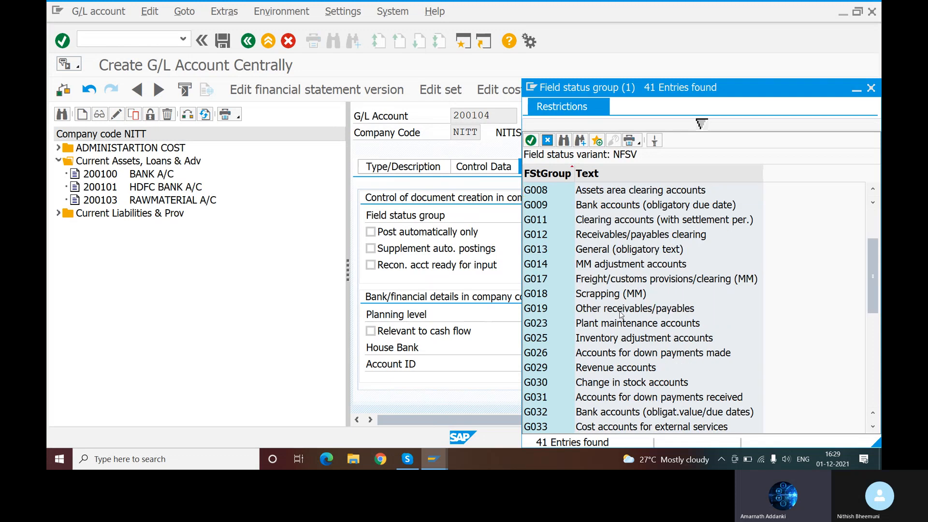
scroll(619, 314, "down", 6)
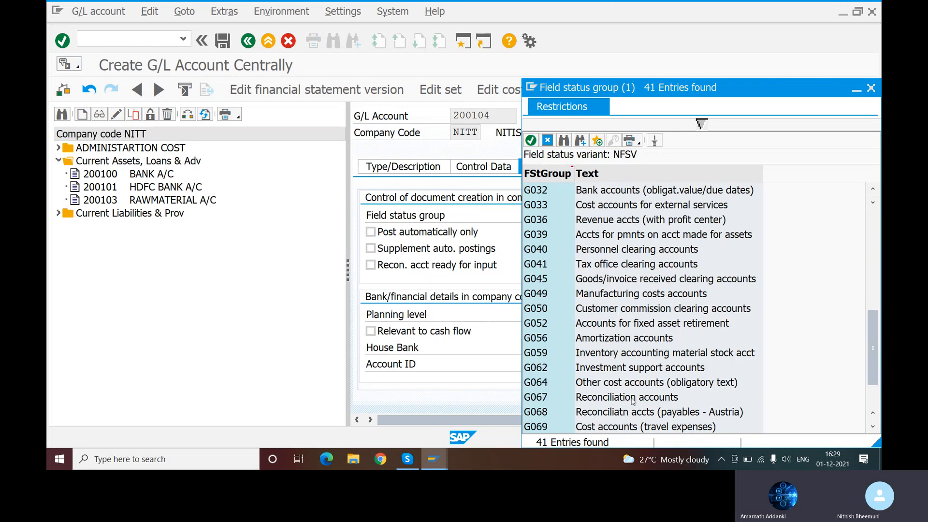
double_click(545, 398)
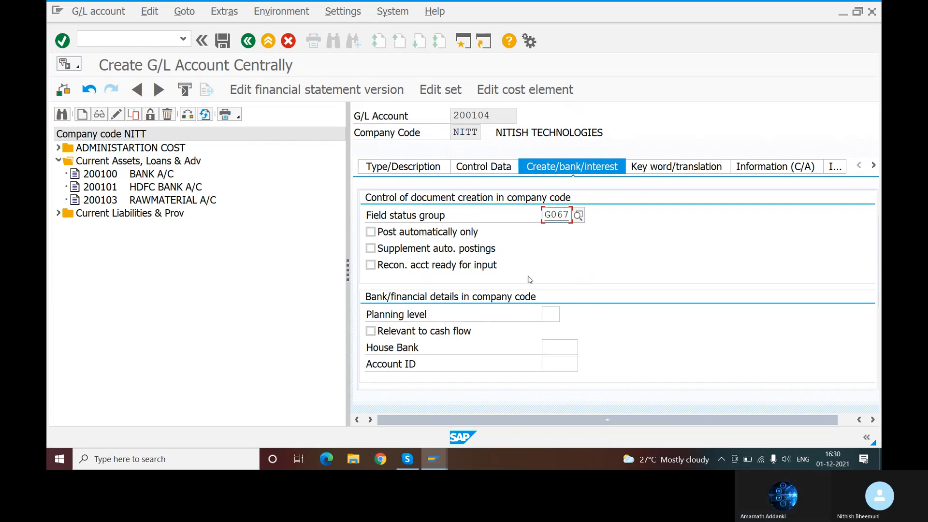
- Check the bank and interest settings, then save the new customer reconciliation G/L account
scroll(589, 270, "down", 1)
scroll(588, 270, "down", 2)
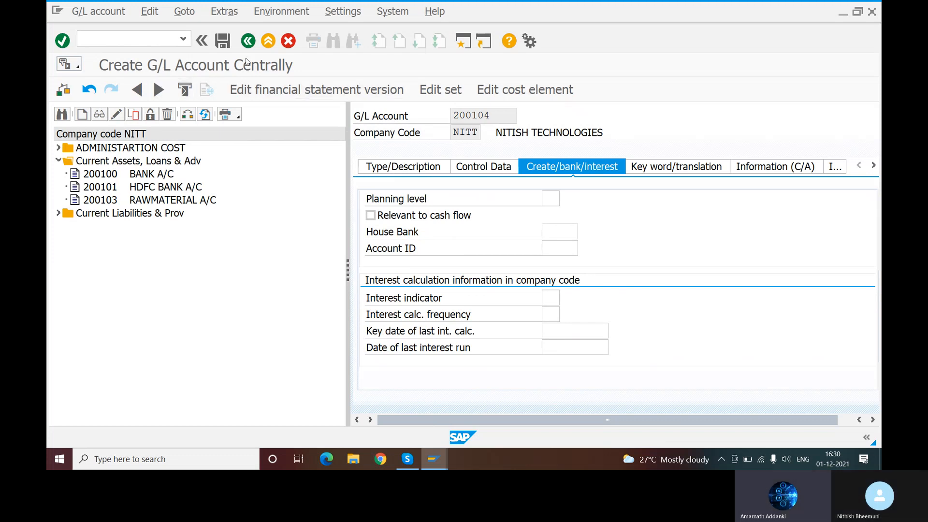
left_click(223, 42)
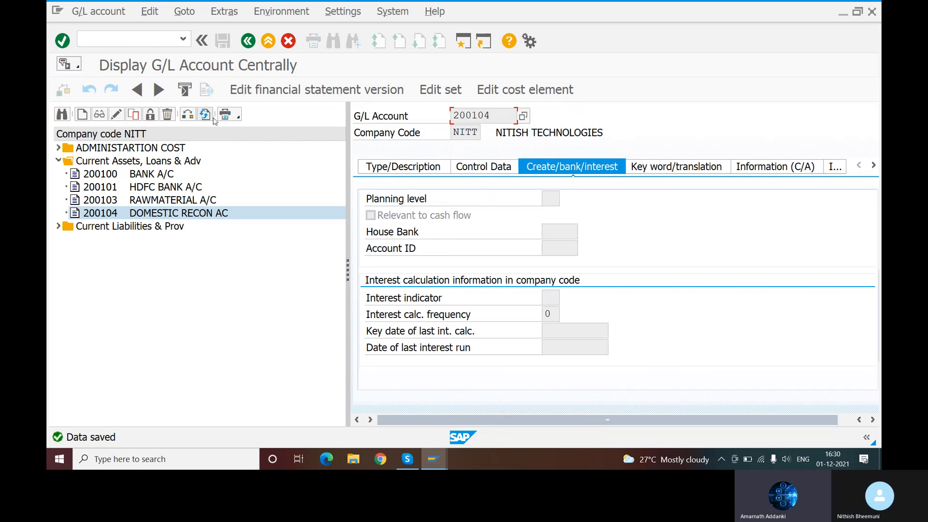
left_click(84, 116)
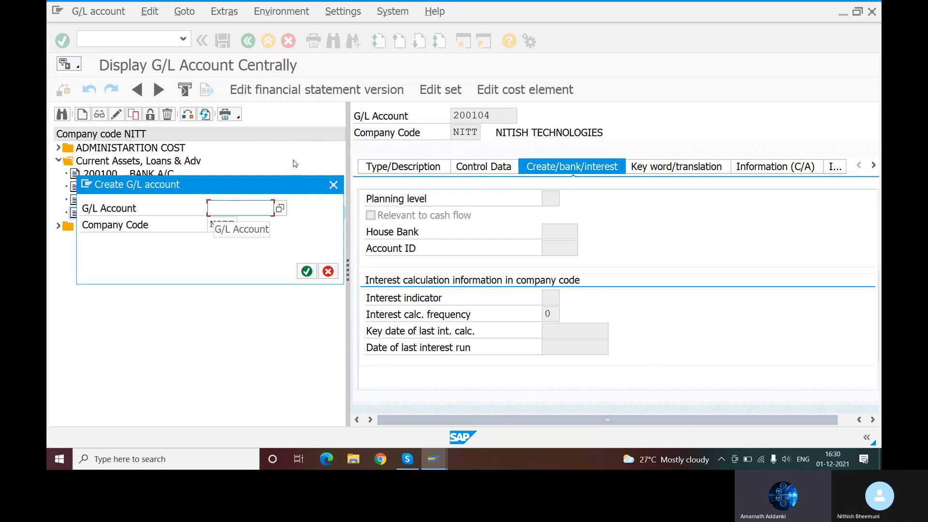
left_click(333, 185)
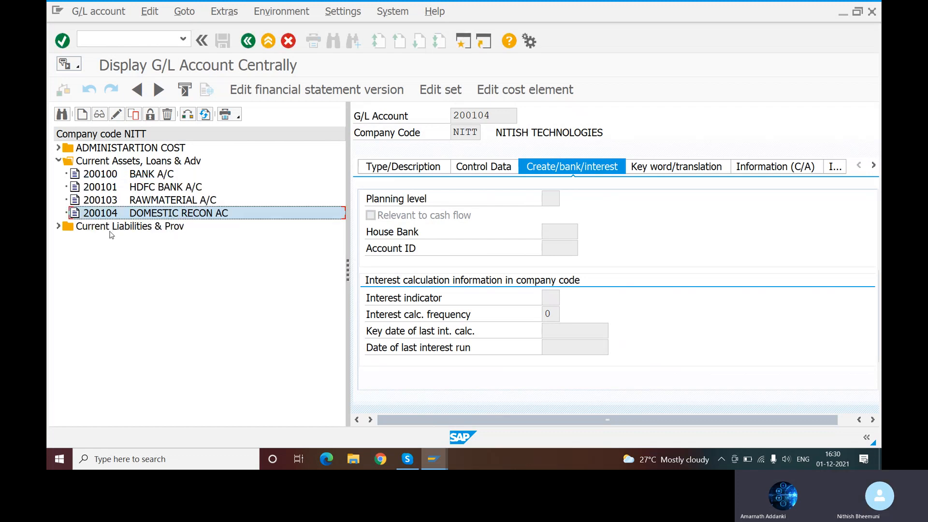
- Start G/L account 200105 in company code NITT as a balance sheet account in account group Current Assets, Loans & Adv
left_click(82, 114)
type("200105")
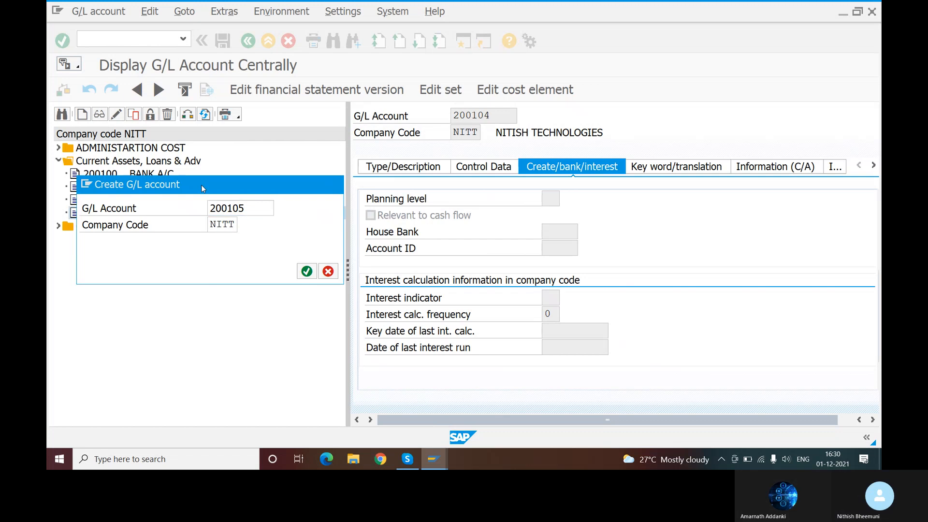
key("Return")
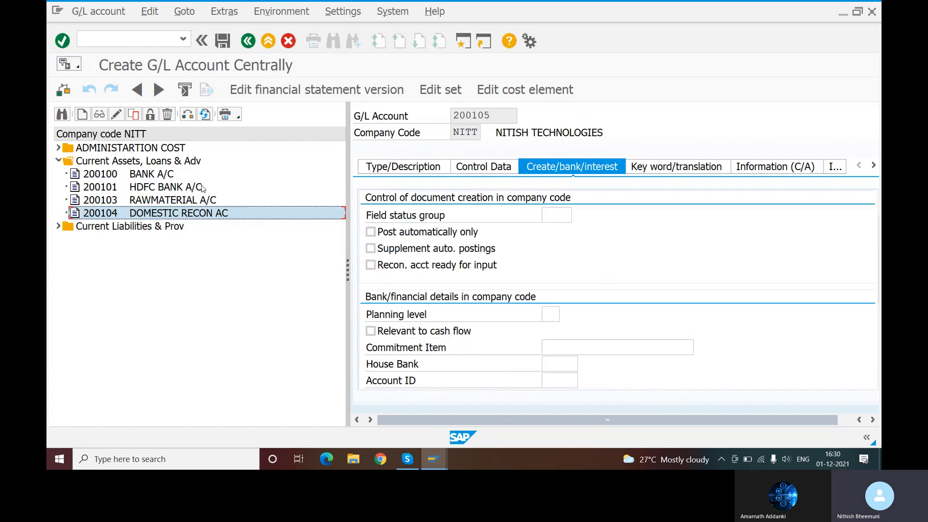
left_click(399, 166)
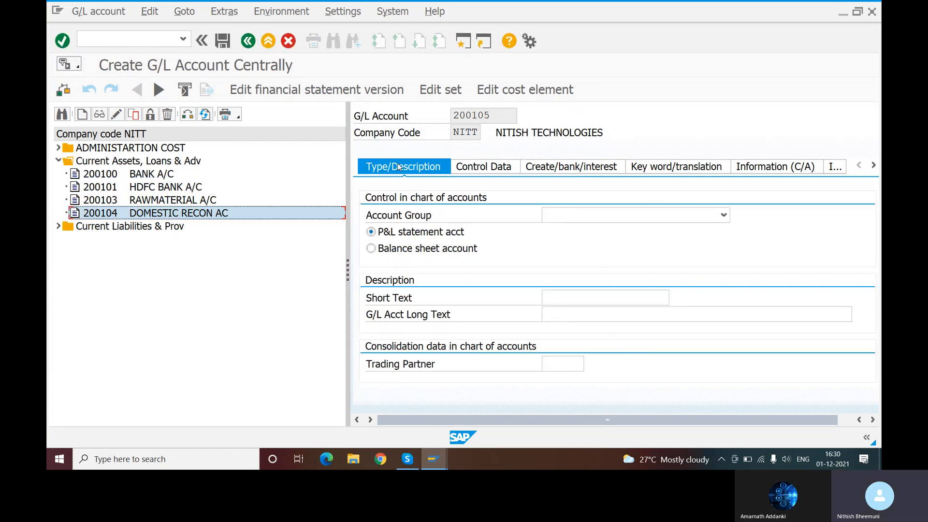
left_click(723, 215)
left_click(611, 264)
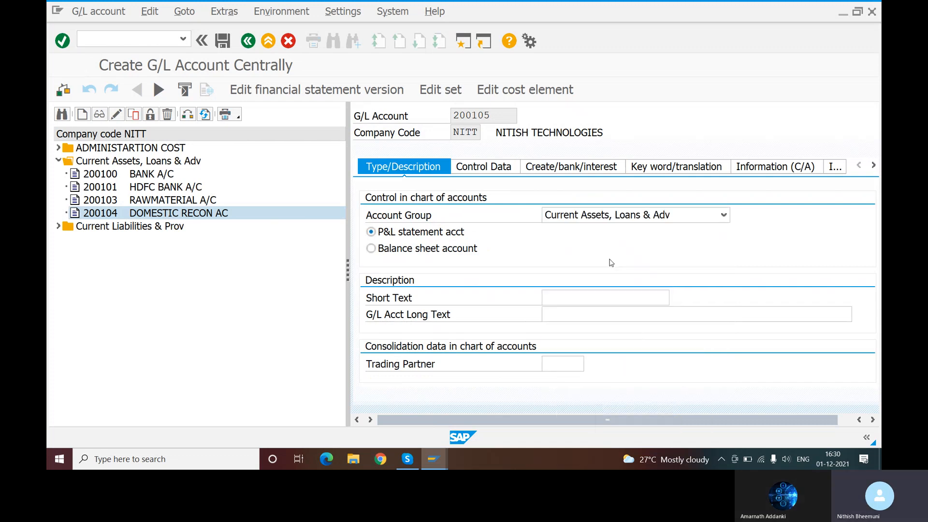
left_click(371, 248)
- Set the short text of G/L account 200105 to INTERNATIONAL RECON
left_click(557, 300)
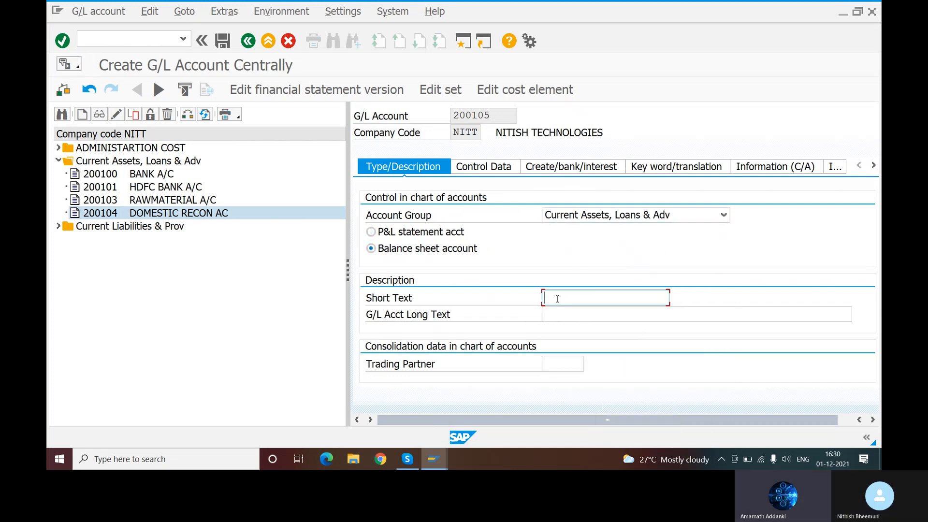
type("INTERNAT")
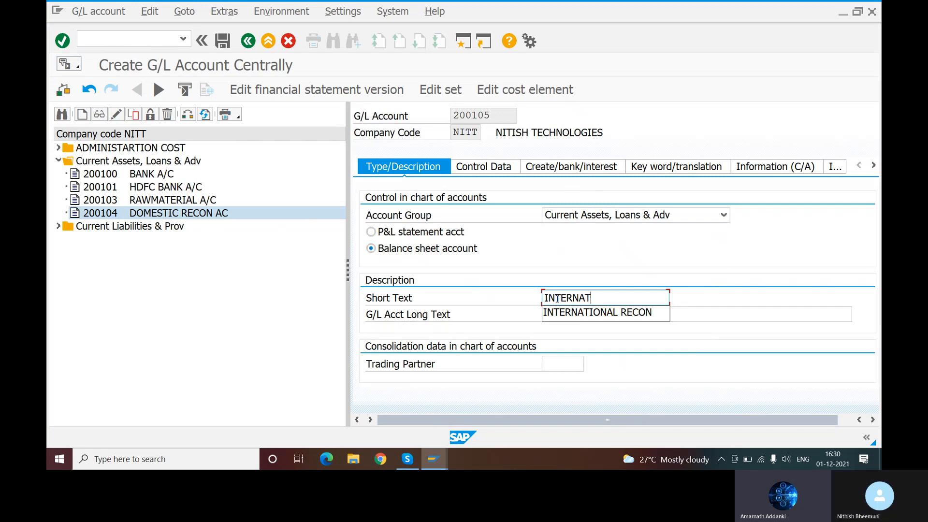
left_click(585, 312)
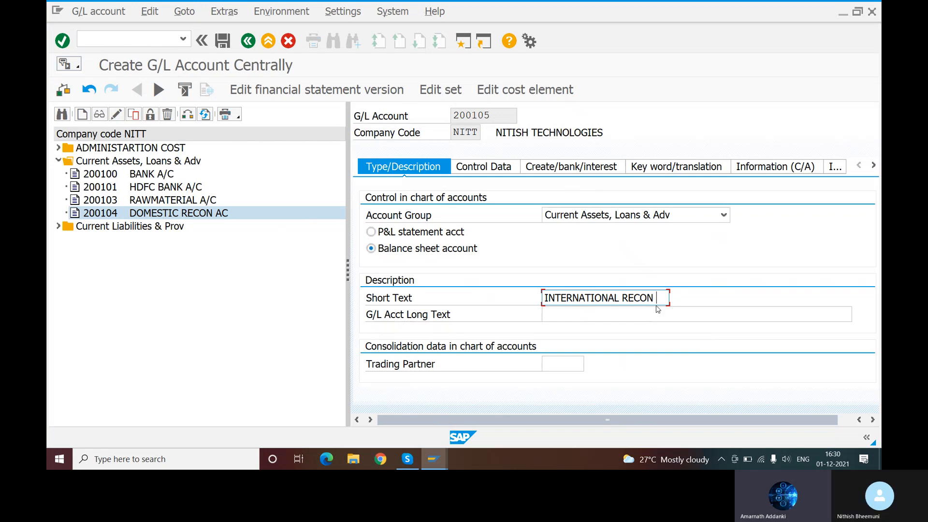
- Enter INTERNATIONAL CUSTOMER RECON ACCOUNT as the long text of G/L account 200105
left_click(551, 316)
type("IN")
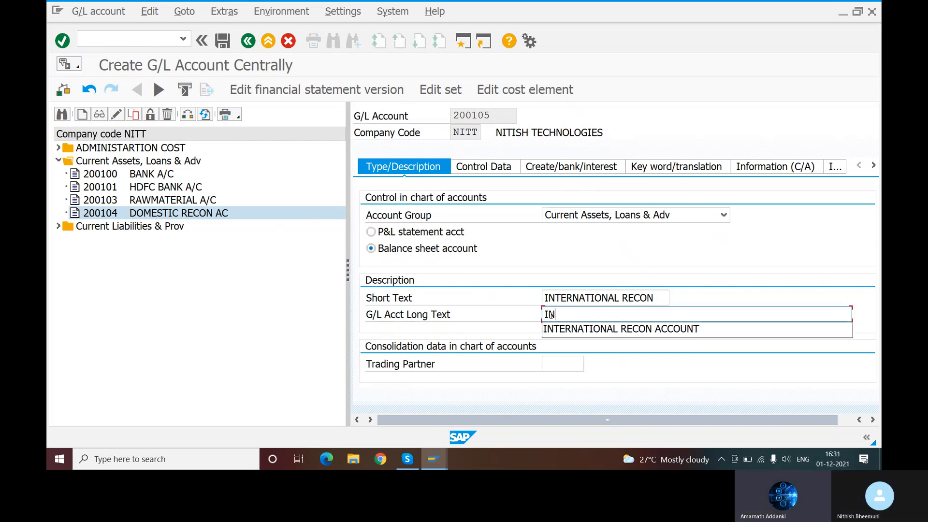
left_click(596, 329)
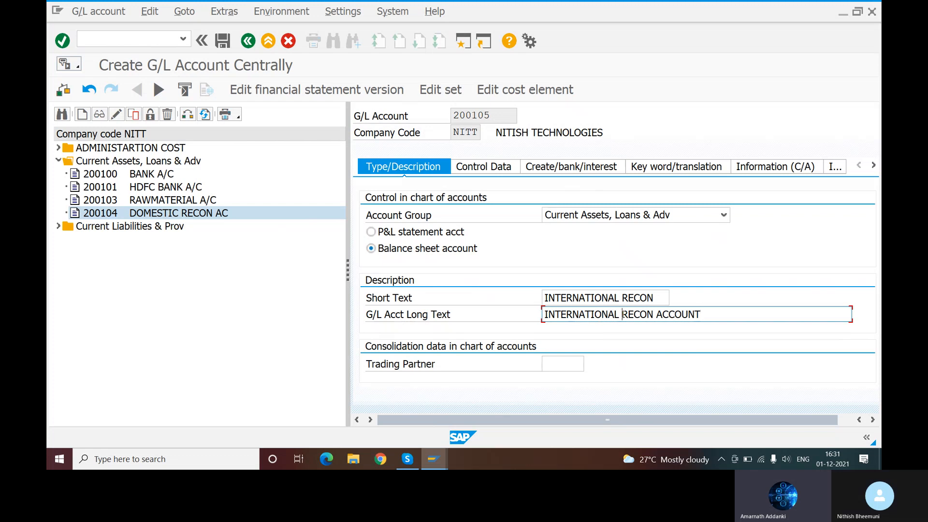
left_click(622, 314)
type("CUSTO")
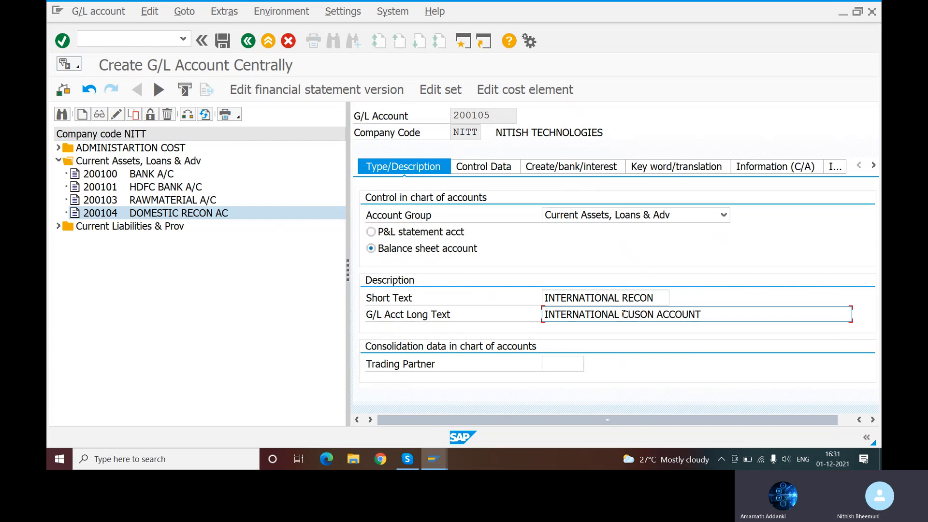
type("MER")
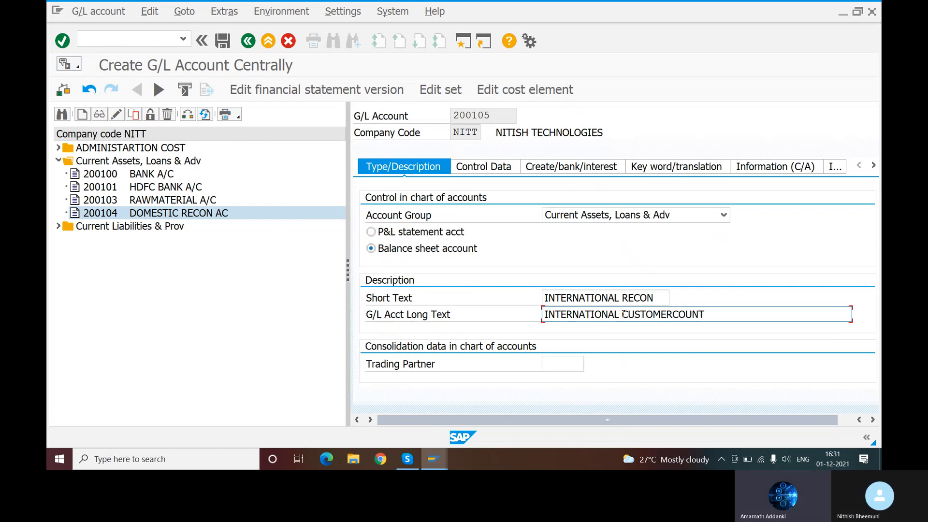
type(" RECO")
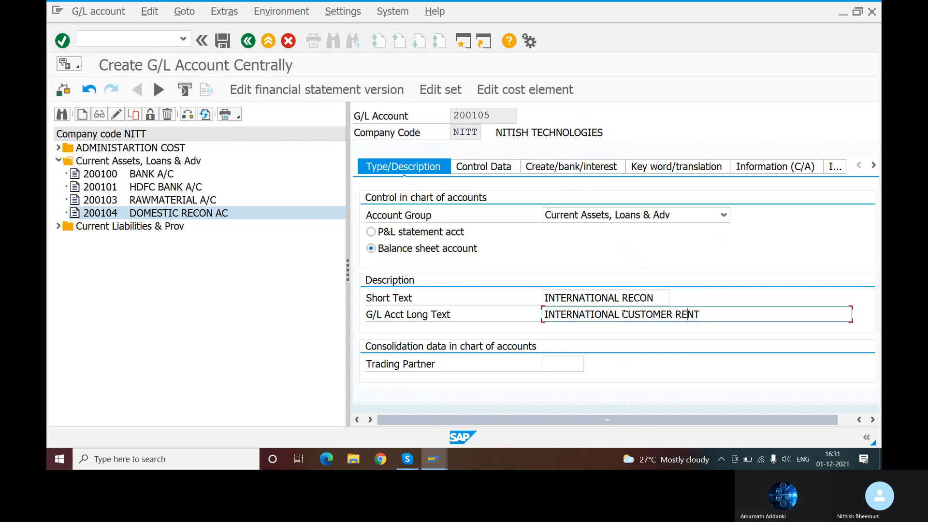
type("N")
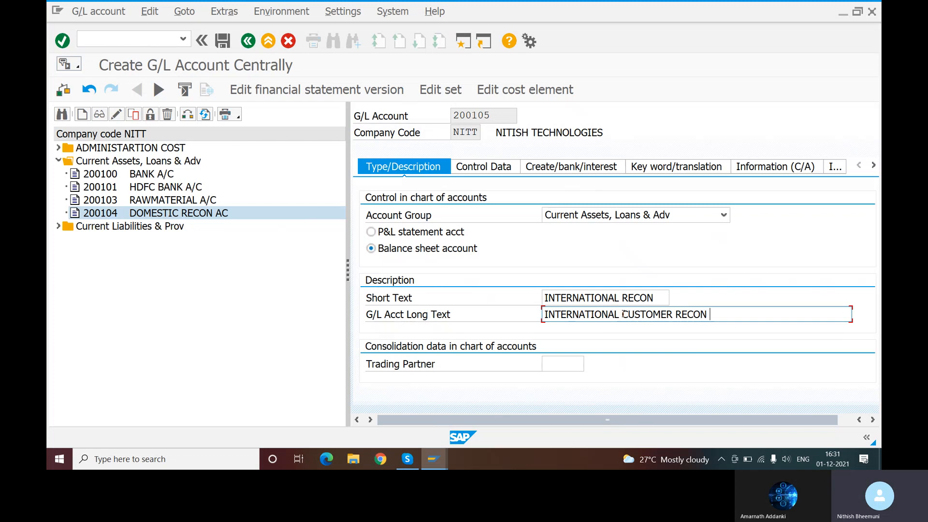
type(" ACCOUNT")
scroll(595, 337, "right", 1)
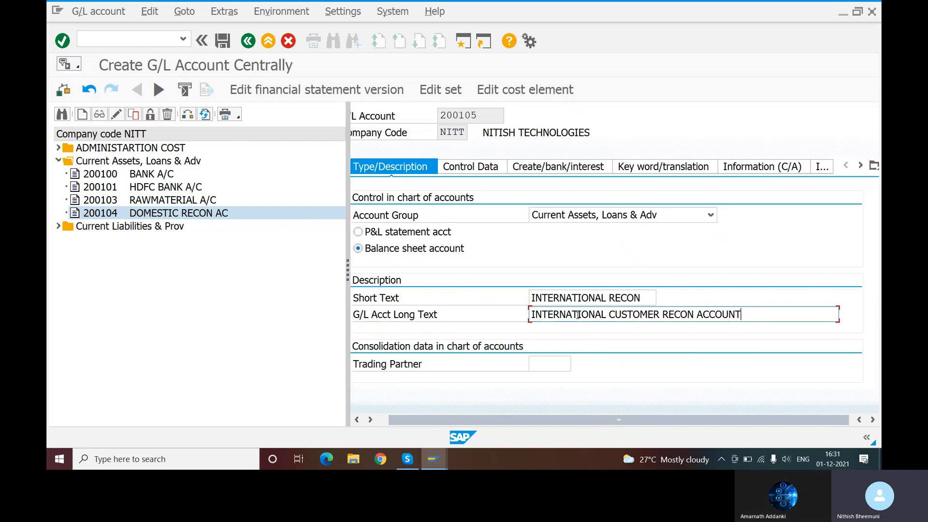
scroll(546, 284, "left", 1)
scroll(549, 280, "left", 1)
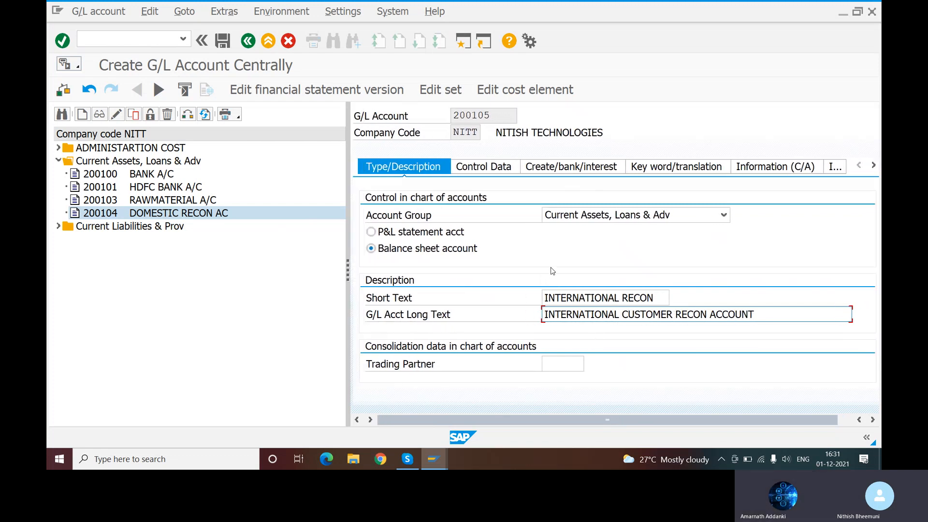
- In the control data of G/L account 200105, set the reconciliation account type to Customers
left_click(471, 170)
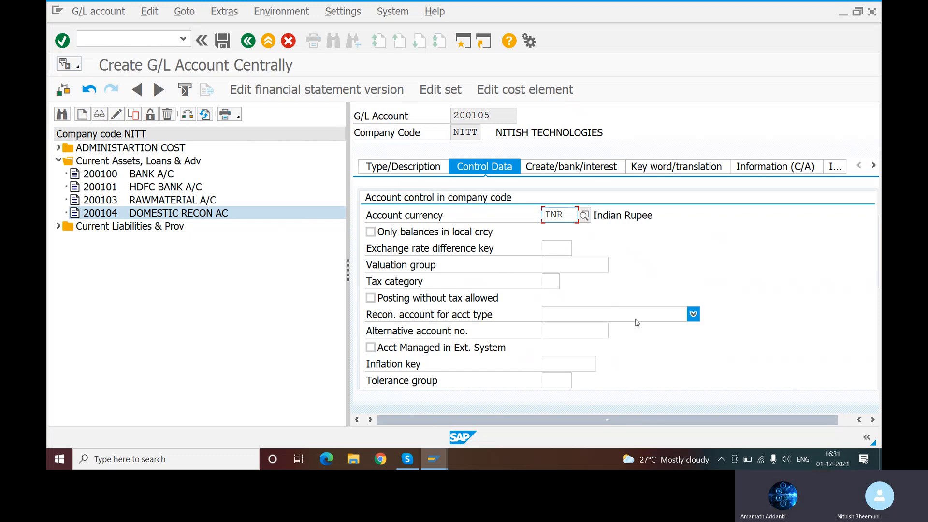
left_click(692, 314)
left_click(567, 330)
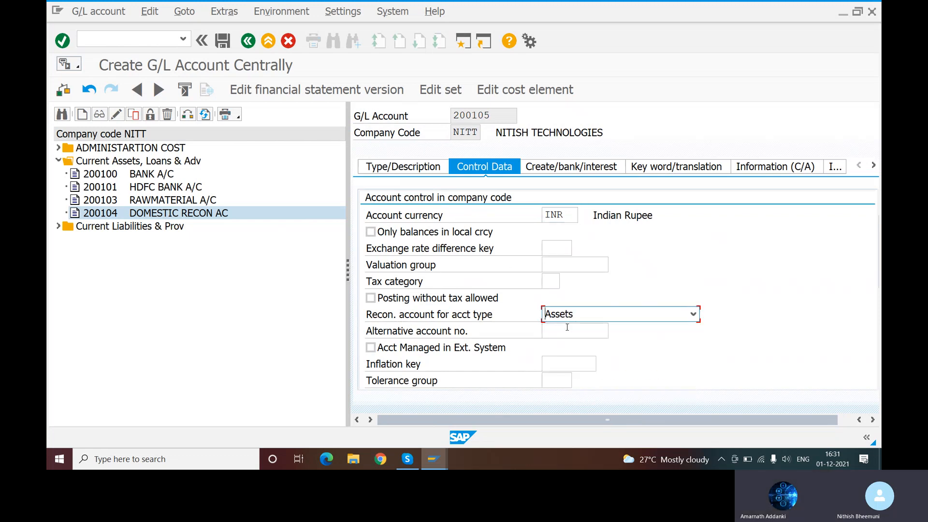
left_click(693, 314)
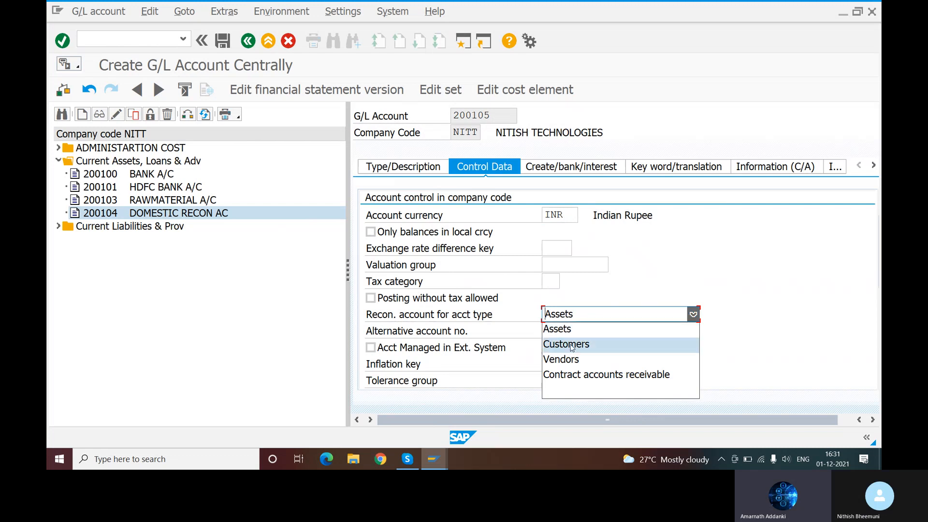
left_click(599, 344)
- Enable line item display for G/L account 200105 and set its sort key to 001 (Posting date)
scroll(596, 320, "down", 1)
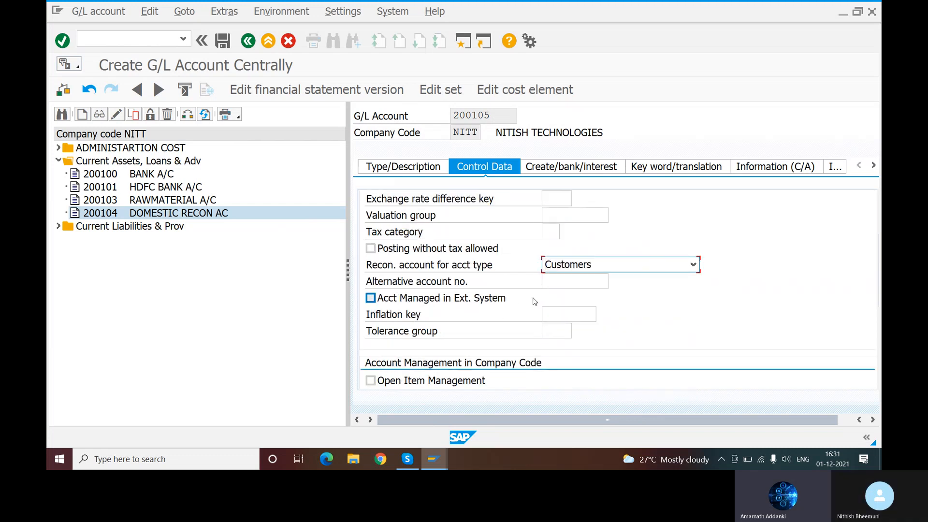
scroll(597, 310, "down", 2)
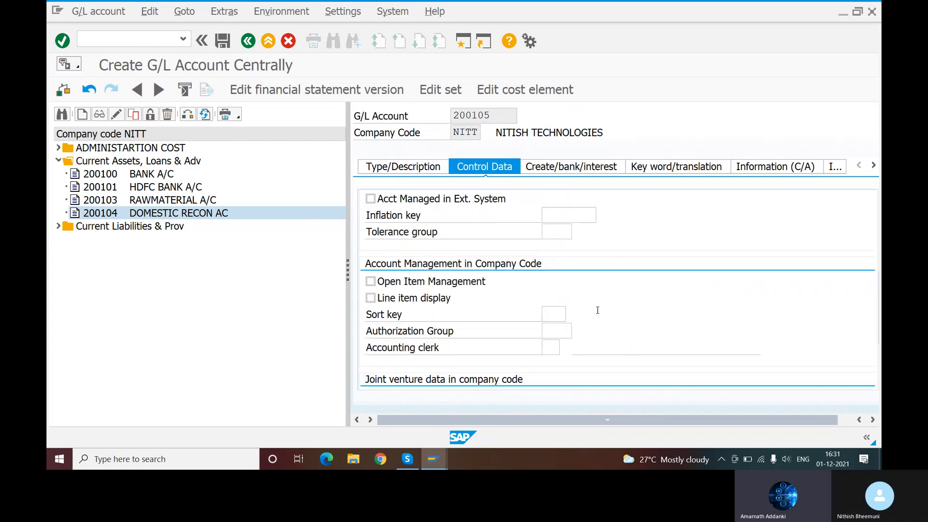
left_click(371, 298)
left_click(556, 316)
type("0")
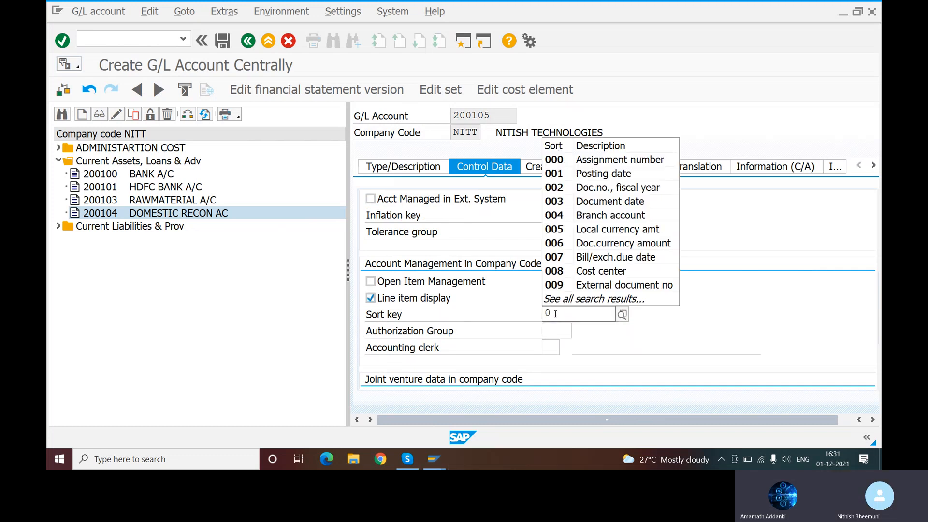
type("01")
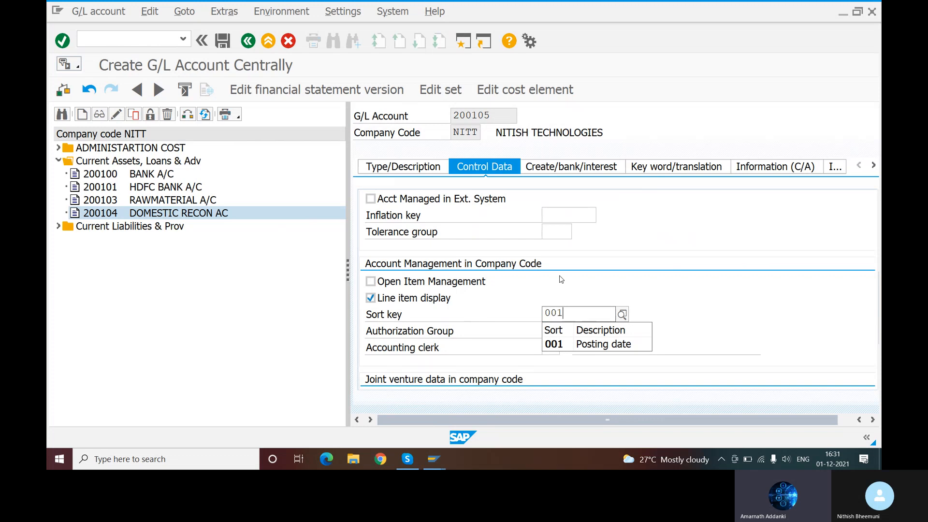
left_click(573, 344)
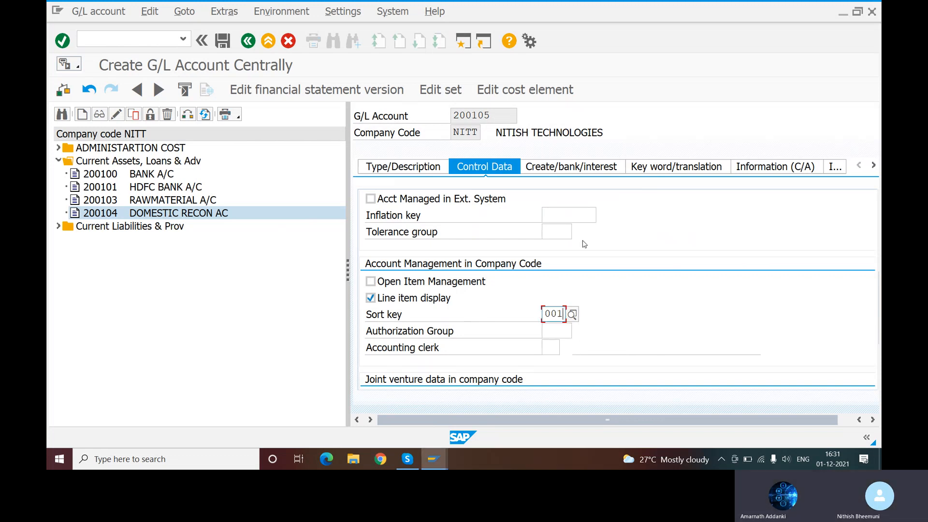
scroll(618, 277, "up", 2)
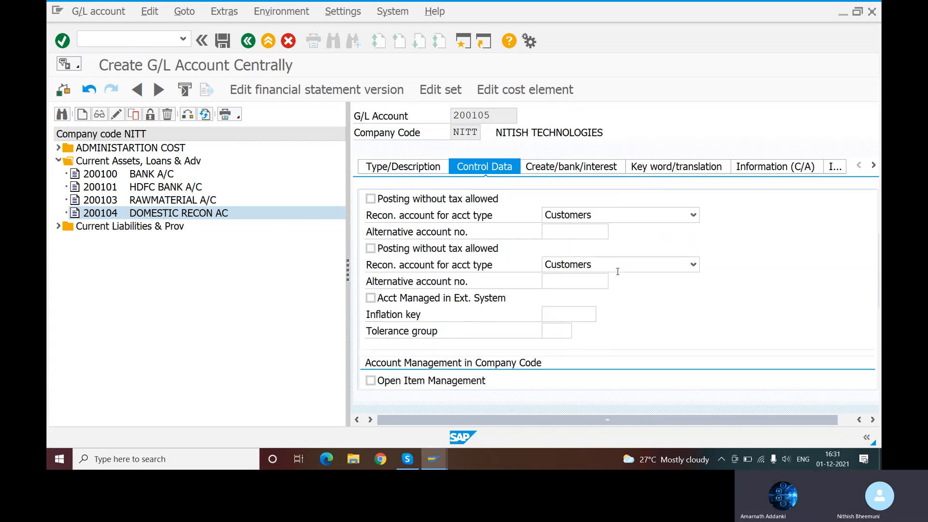
- Assign field status group G067 (Reconciliation accounts) to G/L account 200105 and save the account
left_click(560, 170)
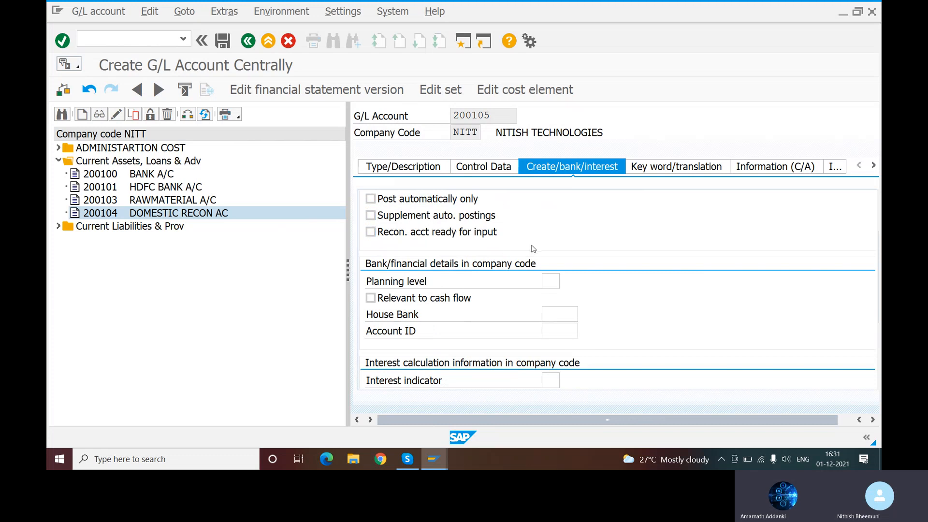
scroll(531, 247, "up", 1)
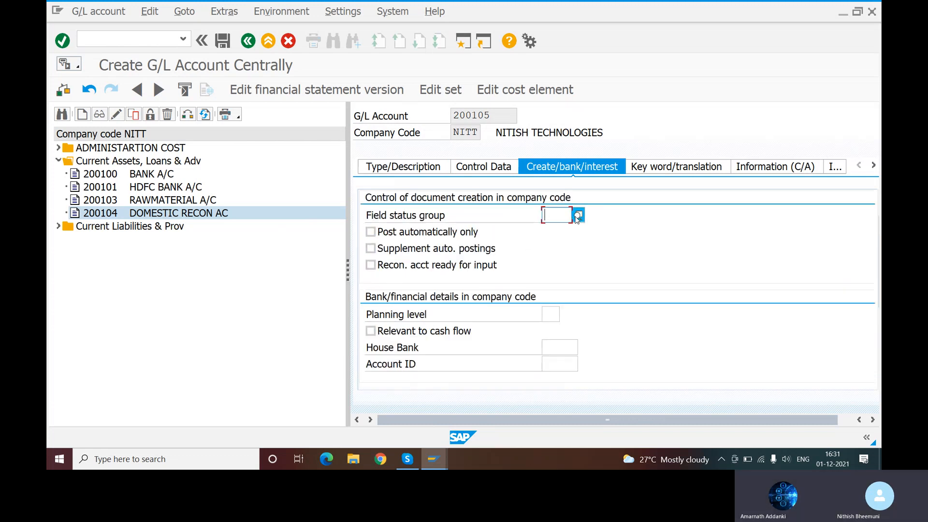
left_click(577, 216)
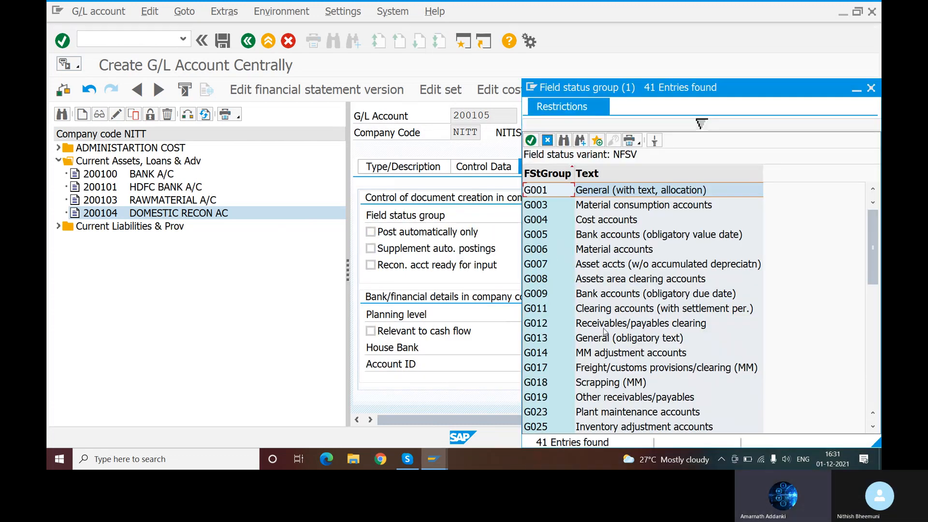
scroll(604, 333, "down", 8)
double_click(541, 397)
scroll(555, 245, "down", 3)
scroll(554, 245, "up", 3)
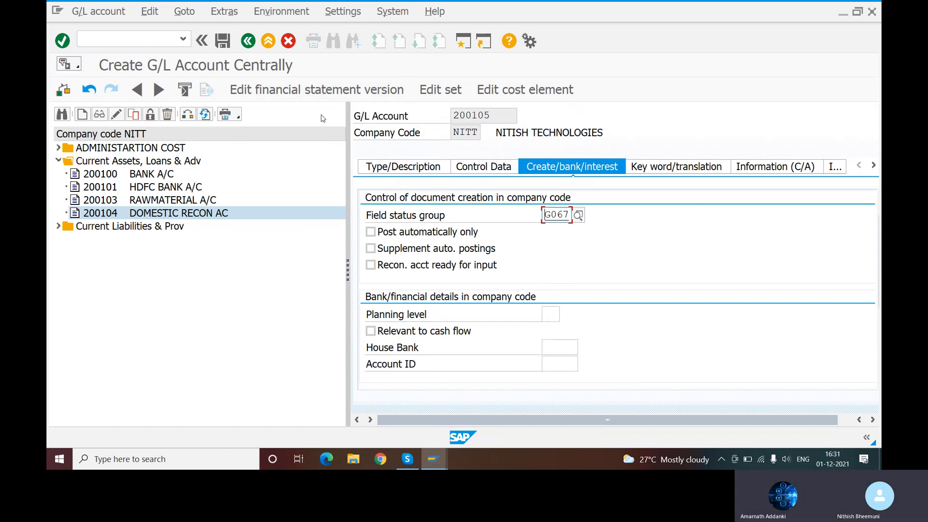
left_click(222, 42)
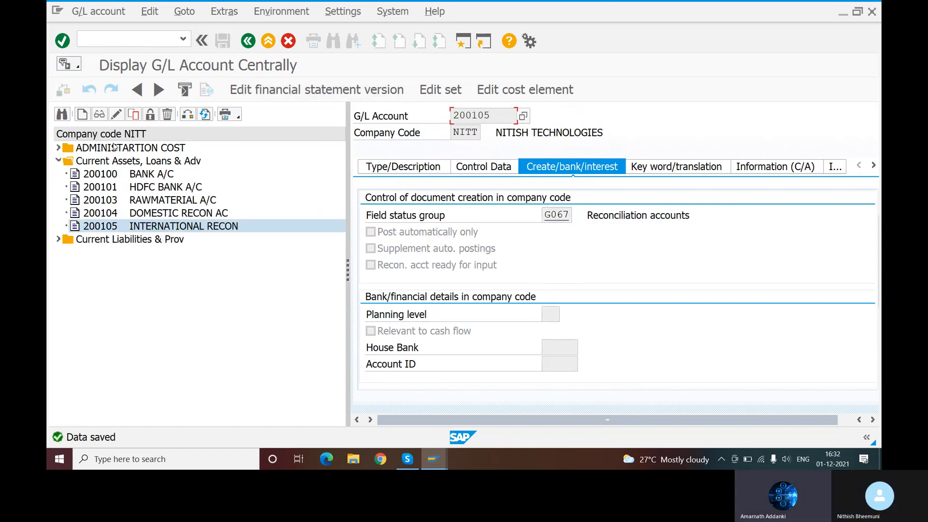
- Start G/L account 200106 in company code NITT as a balance sheet account in the Current Assets, Loans & Adv group
left_click(82, 115)
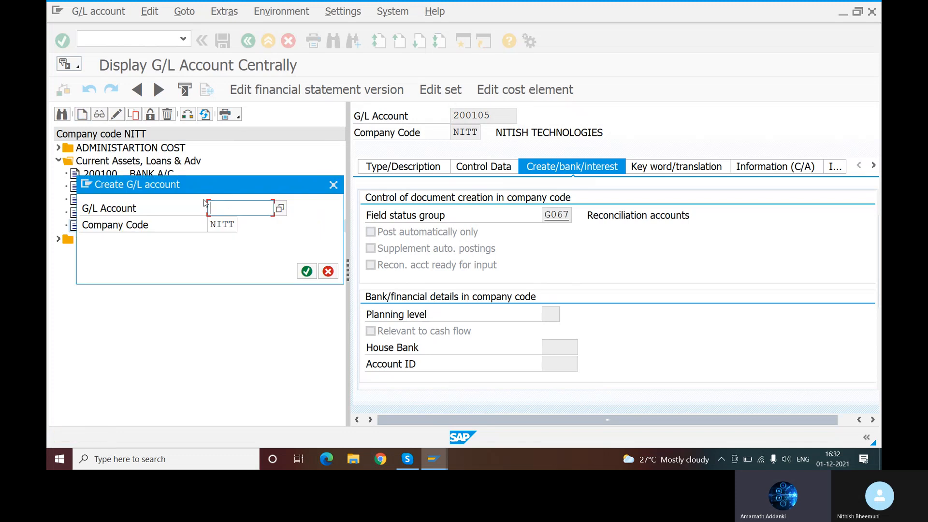
type("200106")
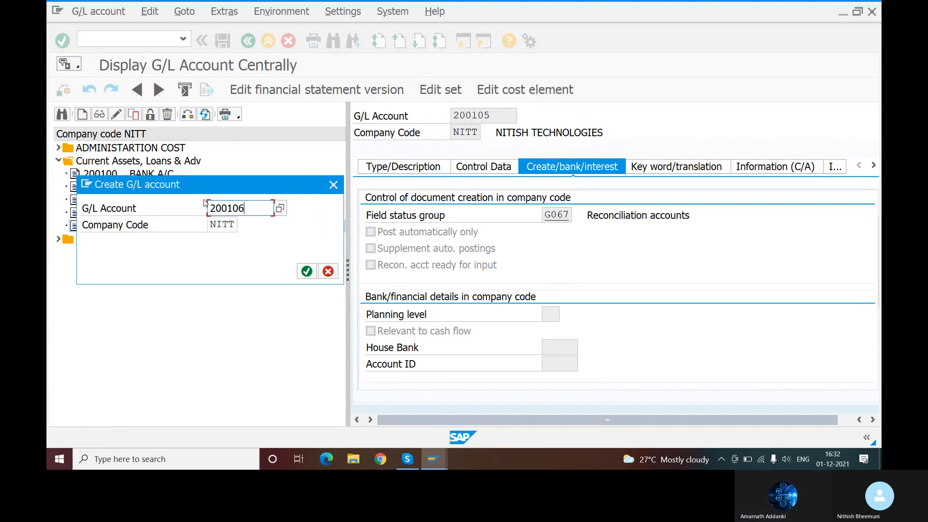
key("Return")
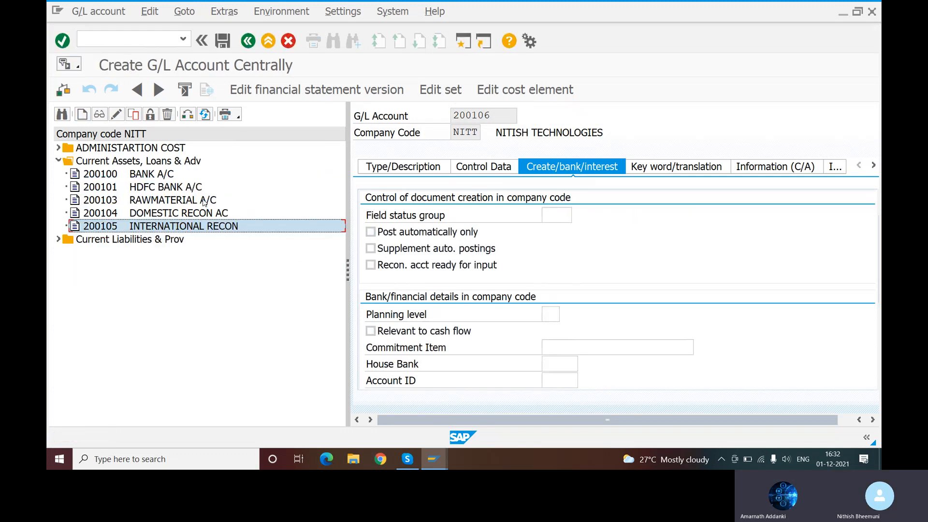
left_click(390, 173)
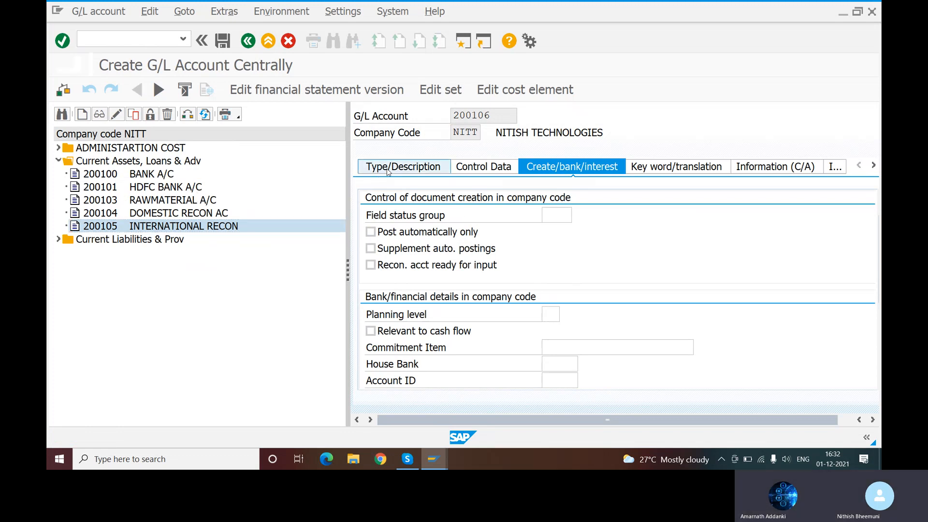
left_click(723, 214)
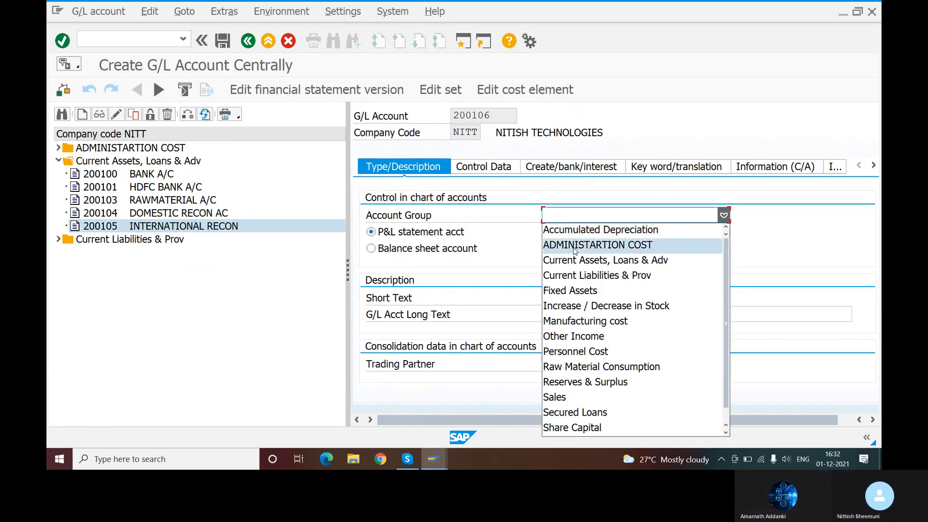
left_click(582, 264)
left_click(478, 248)
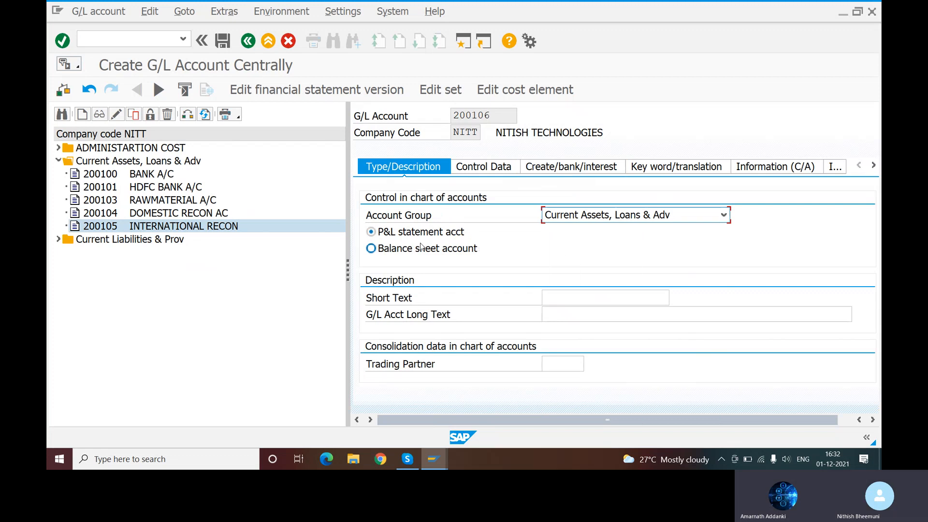
- Enter ONETIME RECON A/C as the short text of G/L account 200106
left_click(574, 299)
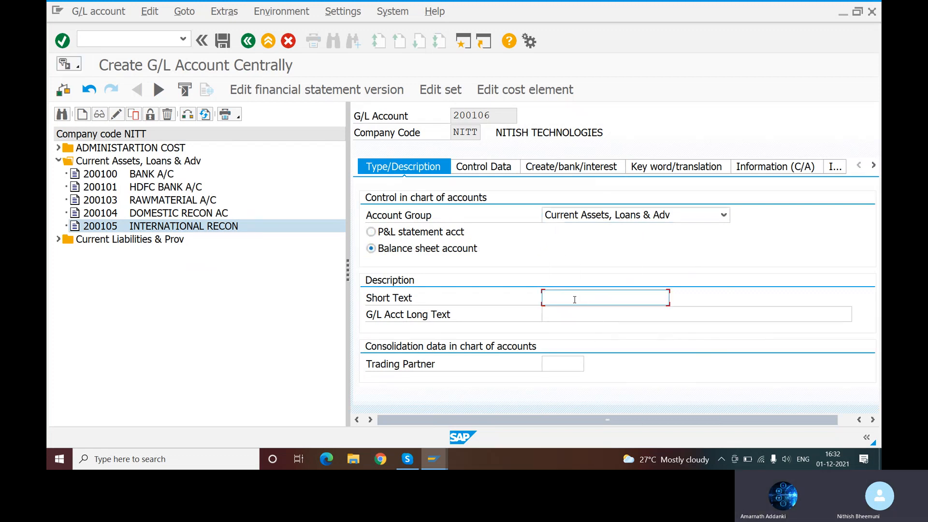
type("ONE ")
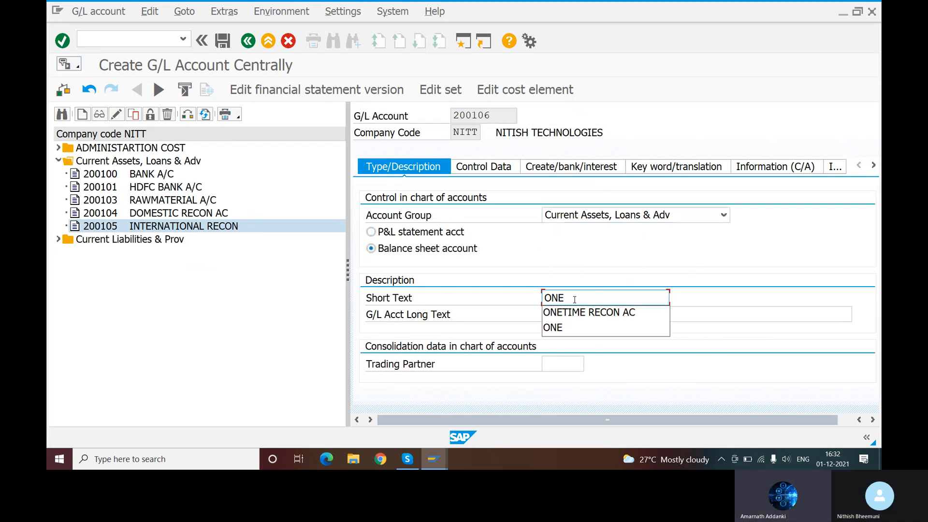
type("T")
key("BackSpace")
type("TIME")
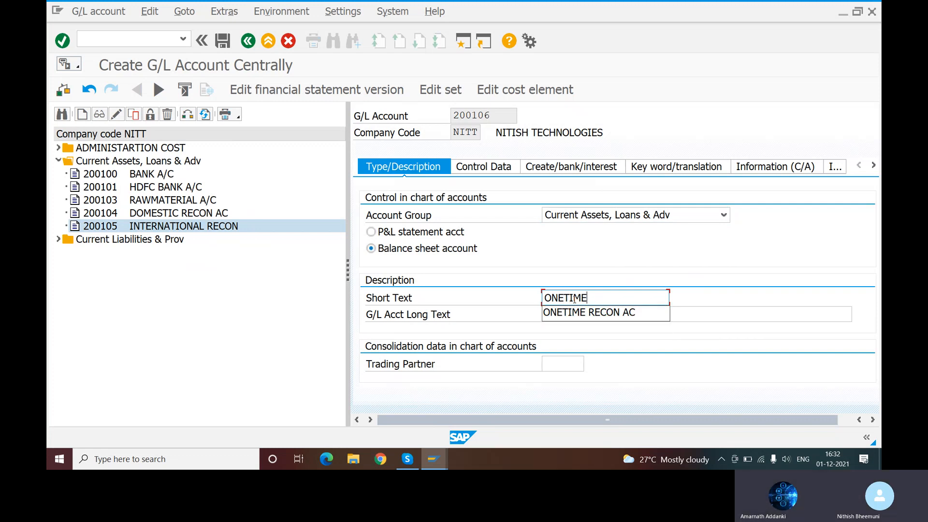
left_click(634, 311)
key("BackSpace")
type("/C")
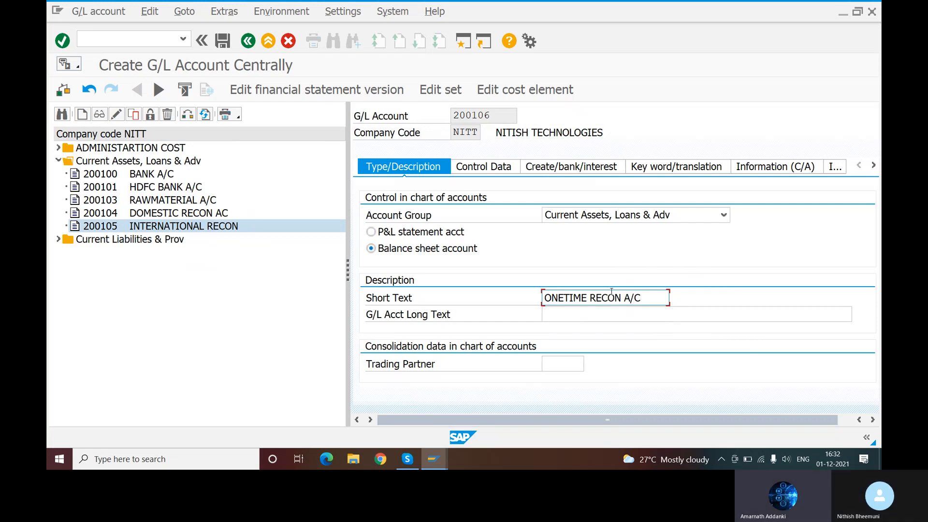
- Enter ONETIME CUSTOMER RECON ACOOUNT as the long text of G/L account 200106
left_click(552, 318)
type("ONE")
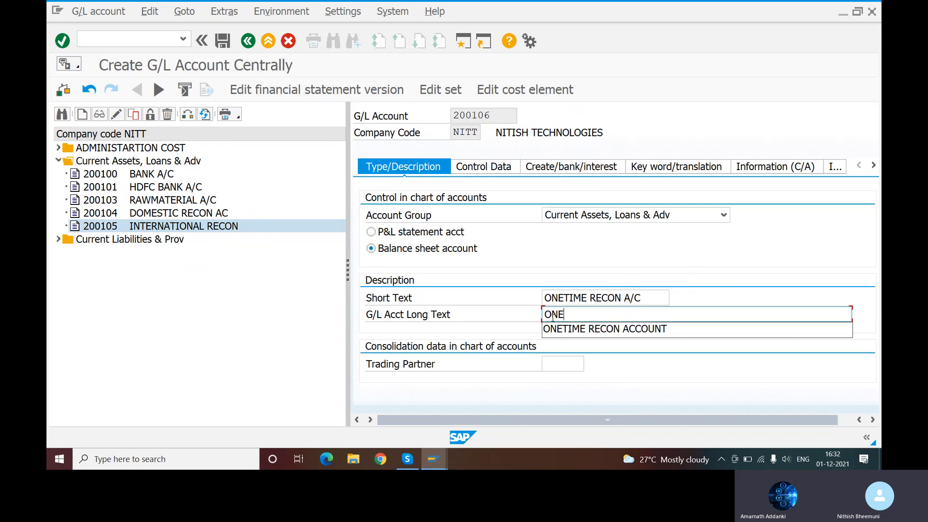
type("TIME ")
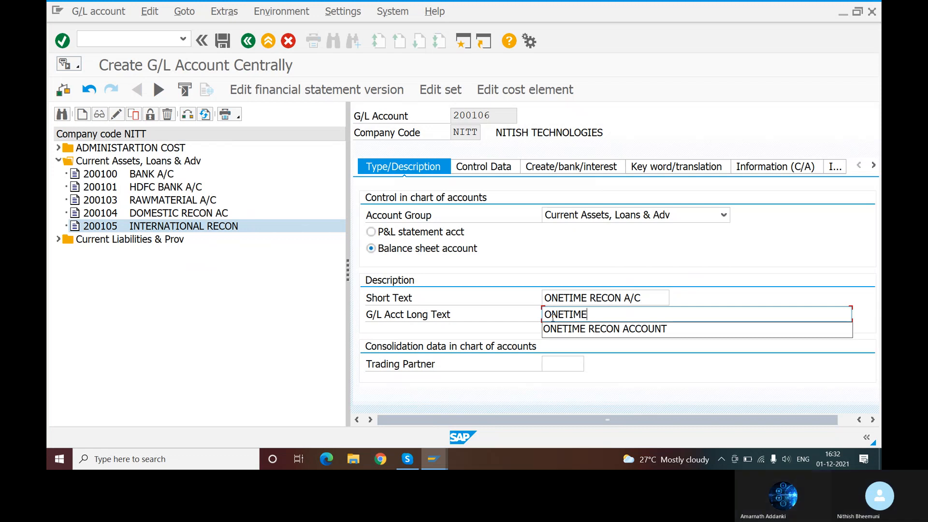
type("REC")
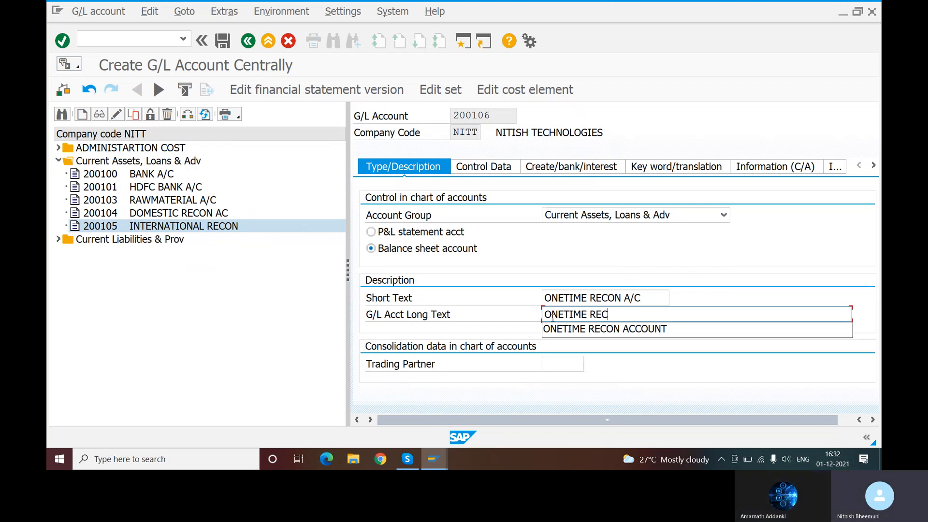
key("BackSpace")
key("BackSpace")
key("BackSpace")
type("CU")
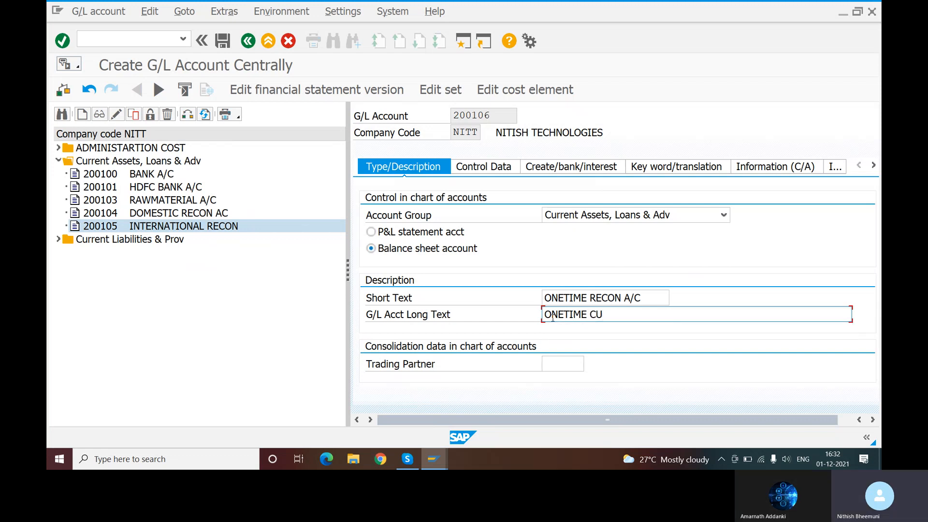
type("STOMER ")
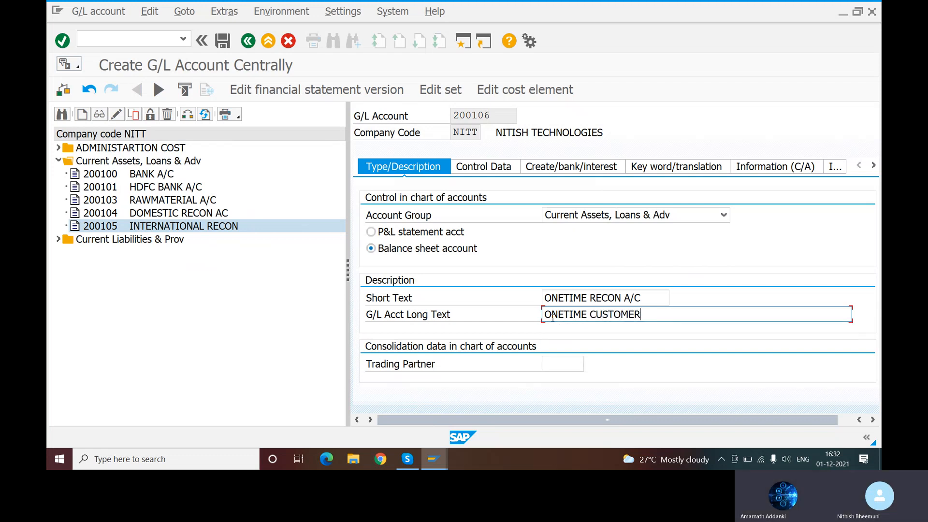
type("RECO")
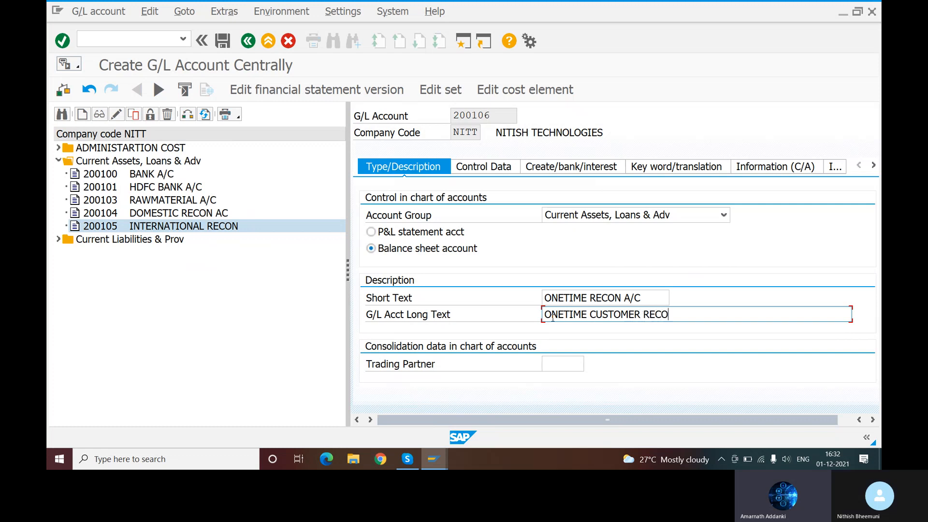
type("N ACOOUNT")
scroll(631, 340, "right", 1)
scroll(580, 315, "left", 1)
- In the control data of G/L account 200106, set the reconciliation account type to Customers
left_click(473, 167)
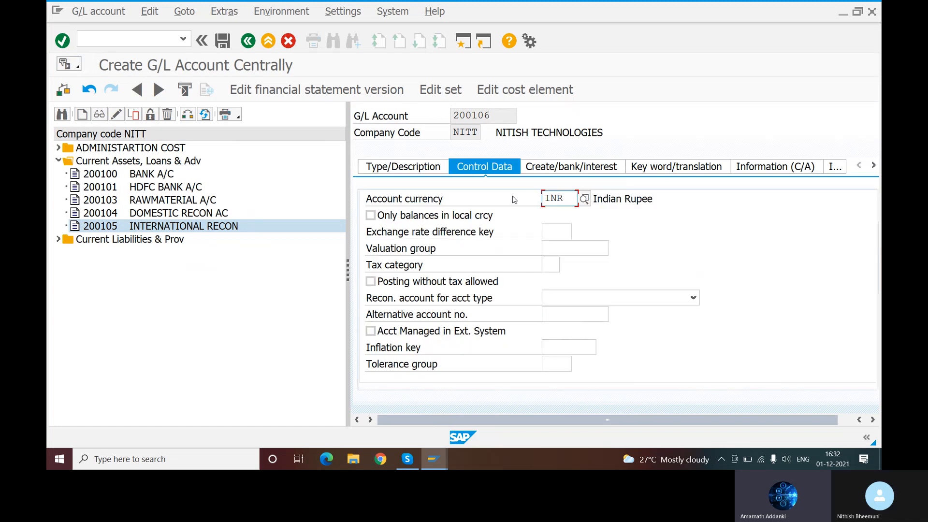
left_click(693, 298)
left_click(575, 328)
- Enable line item display for G/L account 200106 and set its sort key to 001
scroll(642, 309, "down", 2)
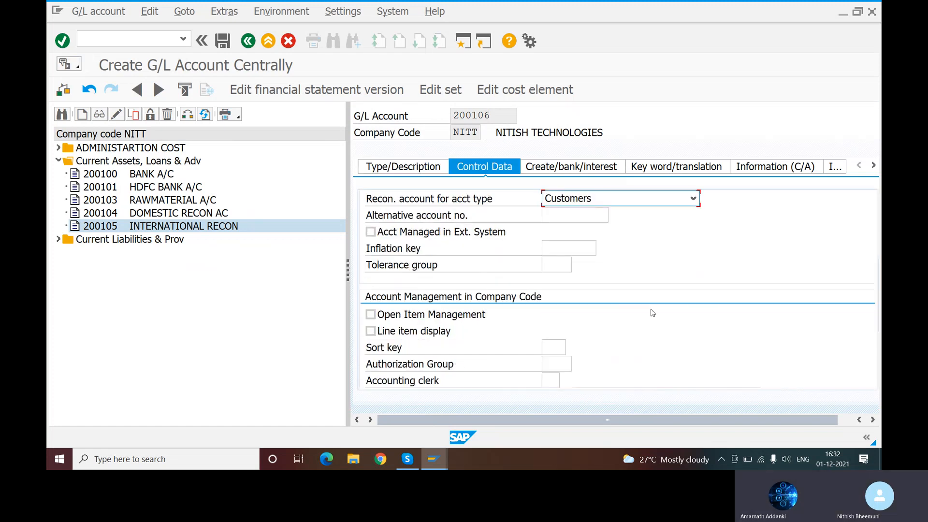
left_click(379, 330)
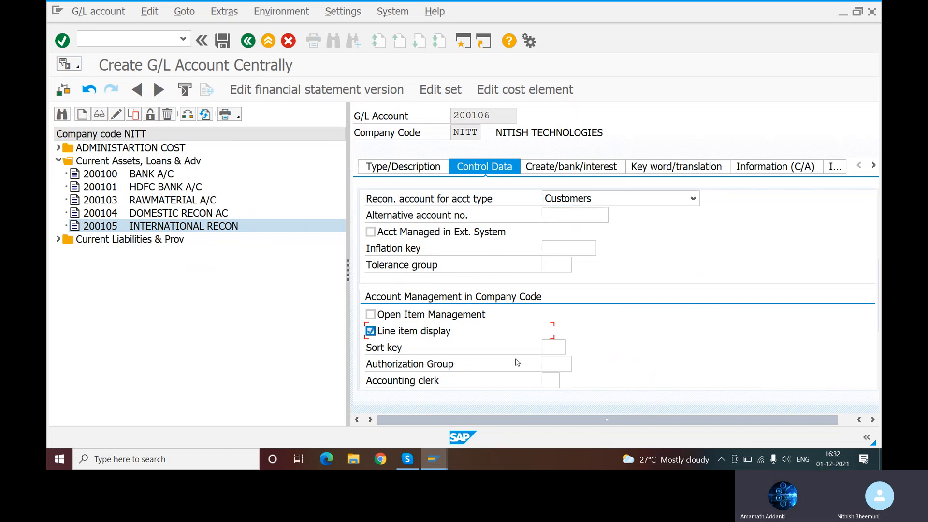
left_click(552, 344)
type("00")
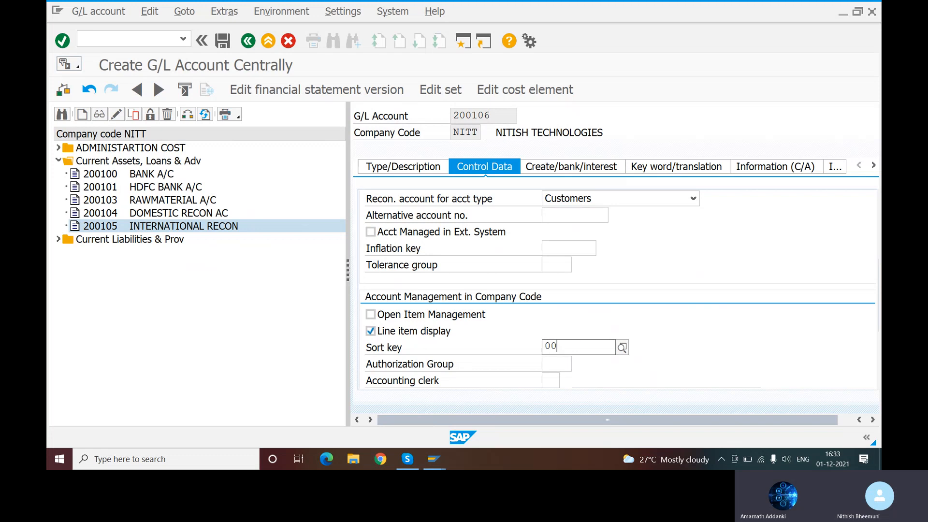
left_click(570, 220)
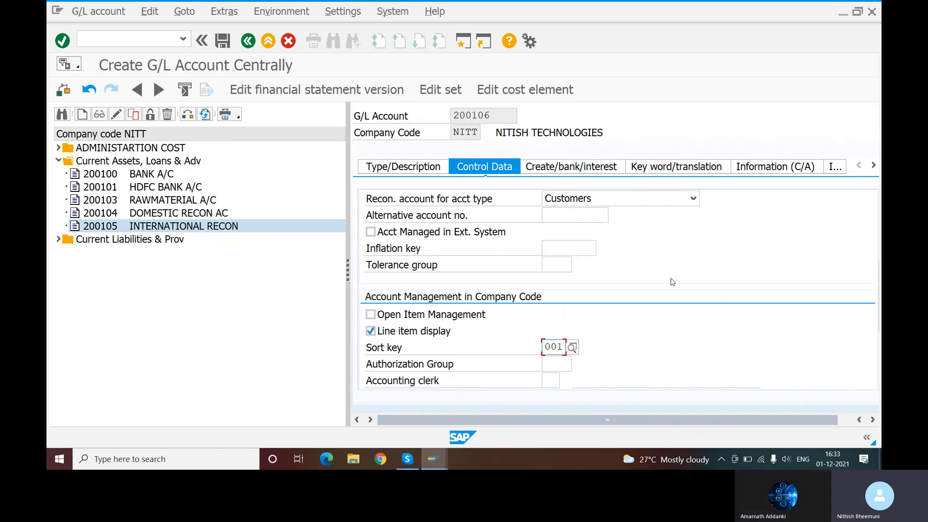
scroll(650, 278, "up", 3)
scroll(657, 324, "down", 5)
scroll(653, 314, "up", 2)
scroll(652, 309, "up", 8)
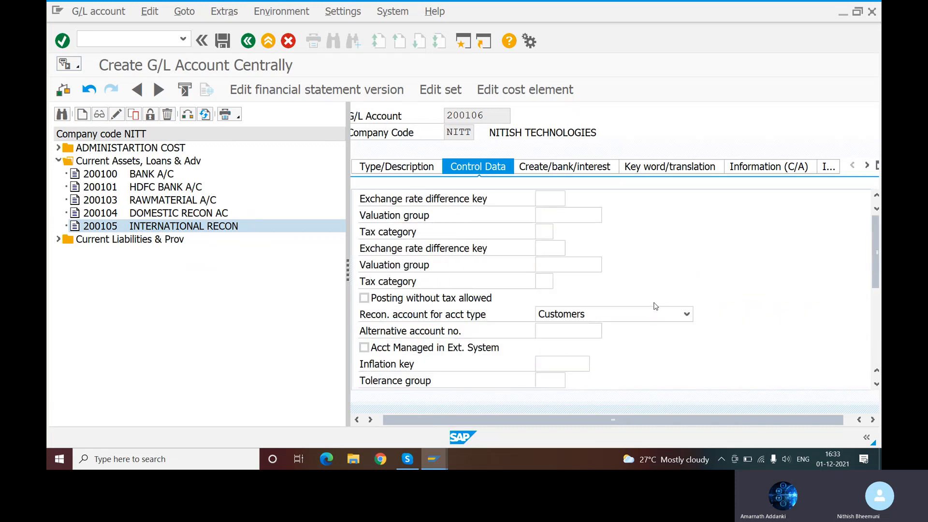
scroll(613, 296, "down", 6)
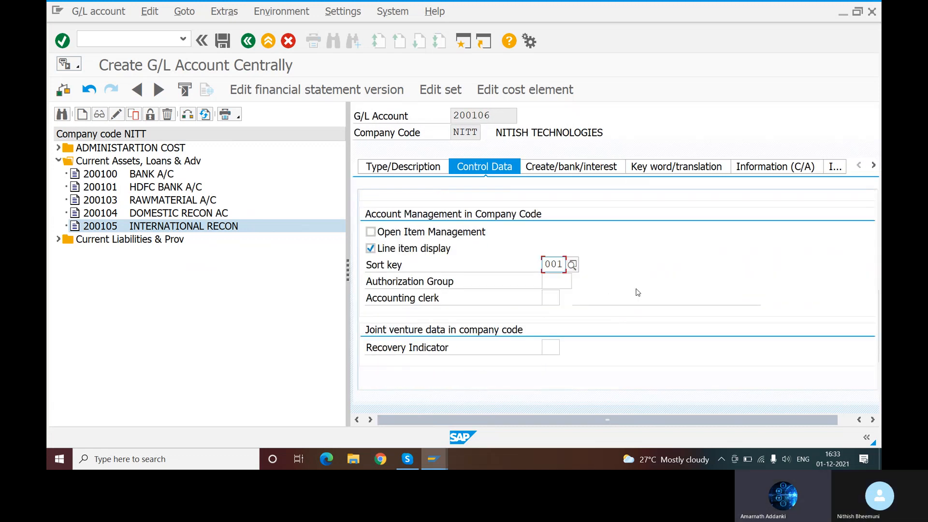
- Assign field status group G067 (Reconciliation accounts) to G/L account 200106
scroll(636, 289, "up", 6)
left_click(564, 171)
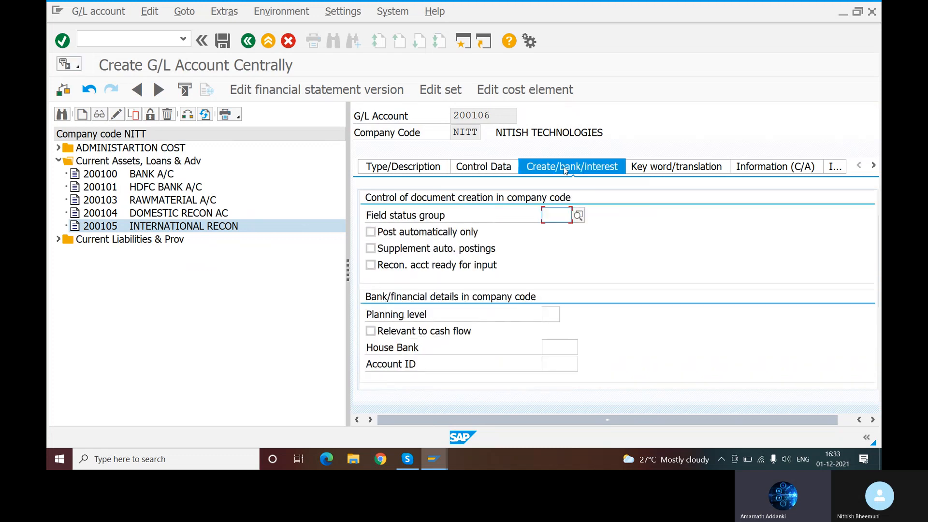
scroll(540, 314, "down", 8)
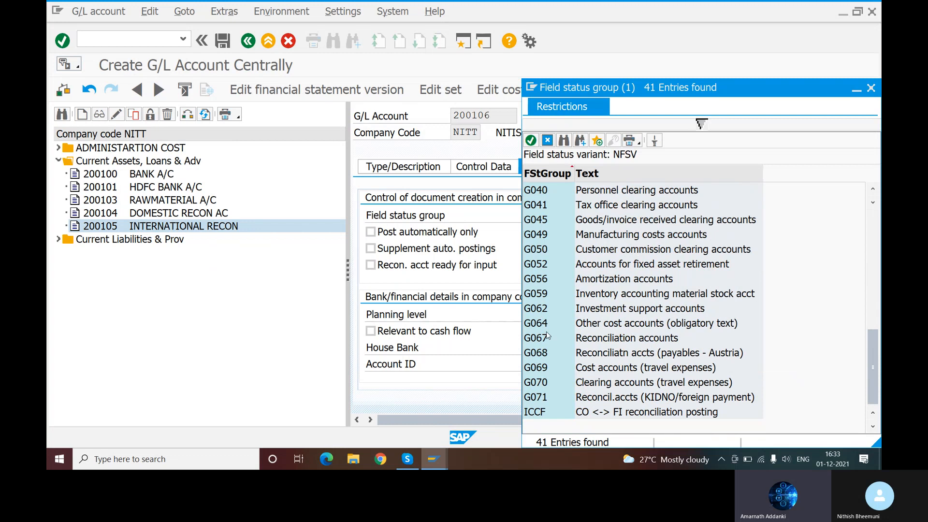
double_click(548, 340)
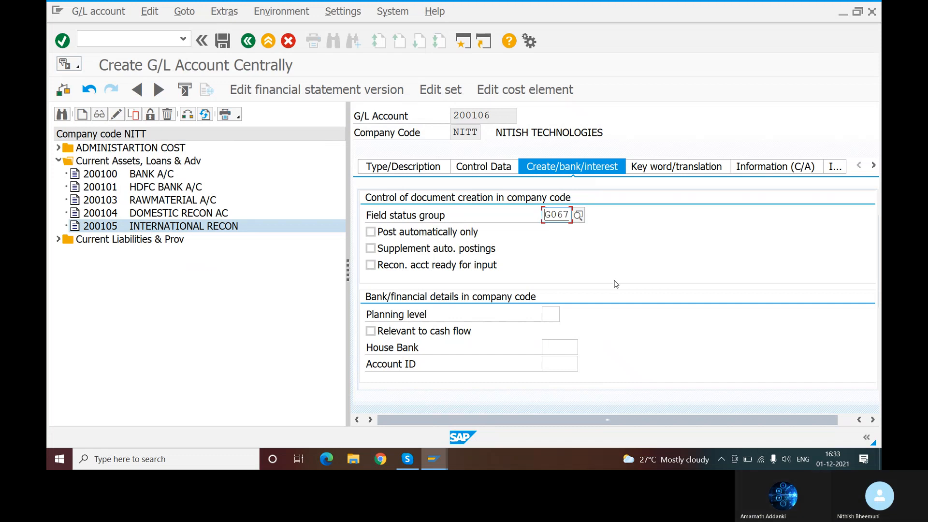
scroll(575, 284, "down", 1)
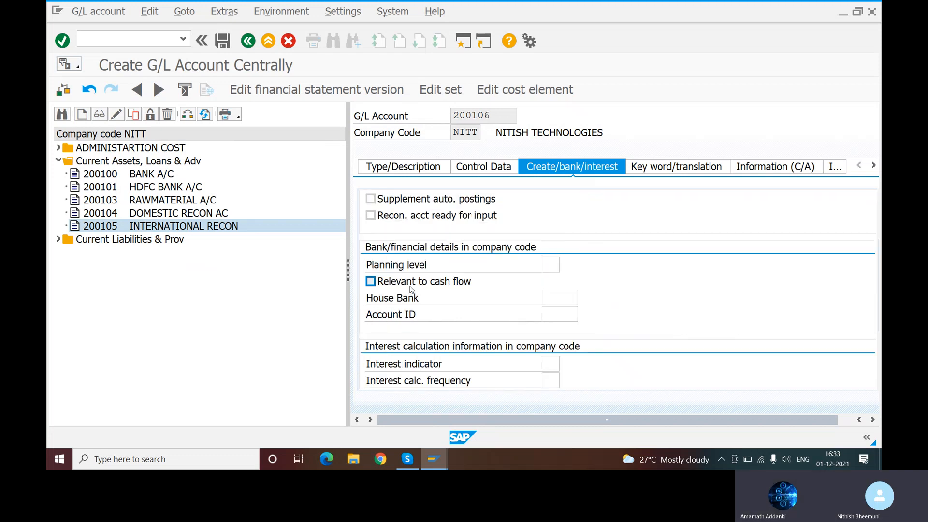
scroll(497, 292, "up", 1)
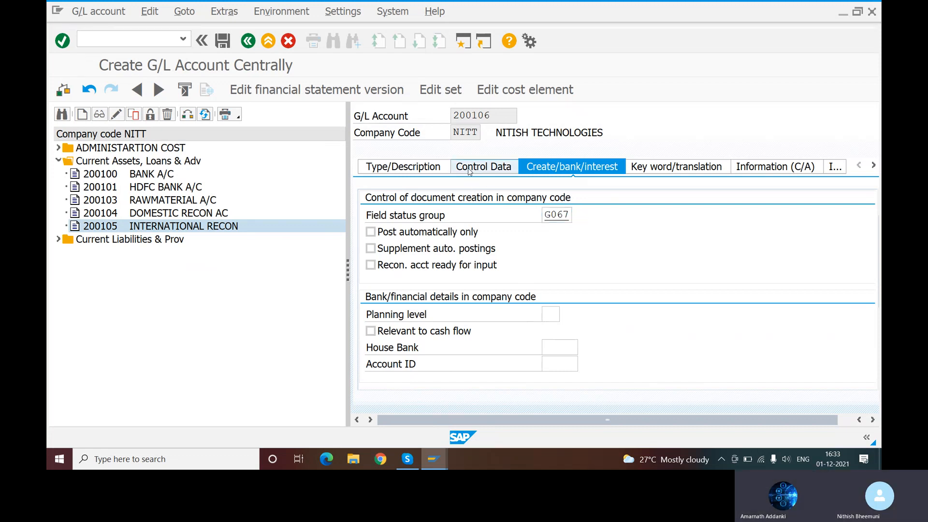
- Review the description, control data and document creation settings of G/L account 200106 and save the account
left_click(477, 170)
left_click(403, 170)
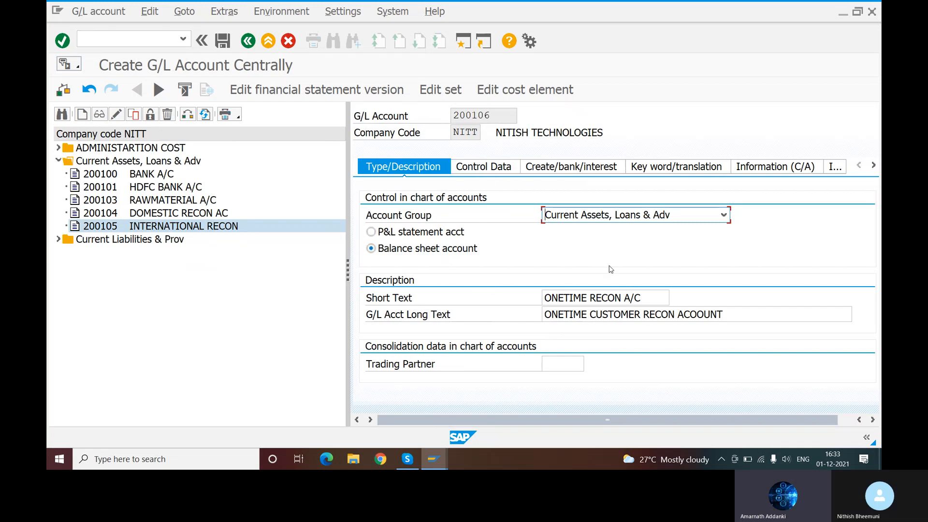
left_click(479, 167)
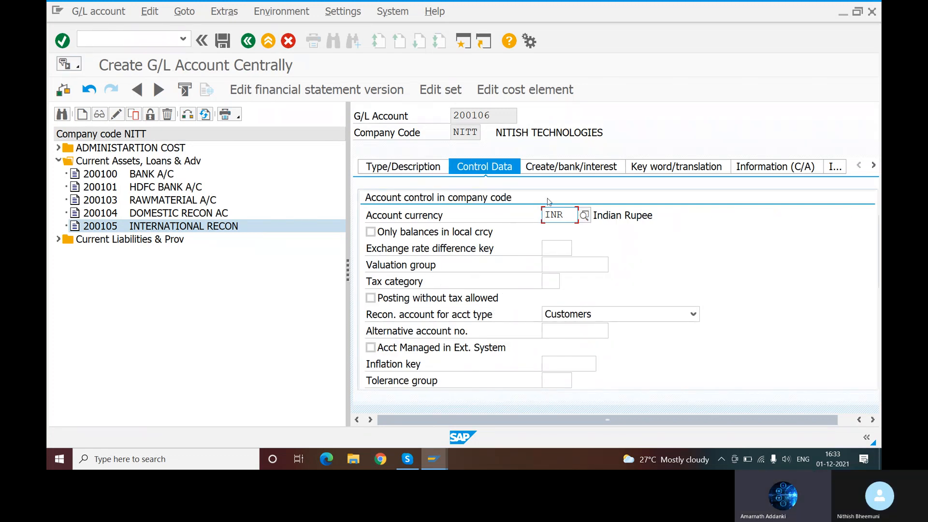
left_click(545, 170)
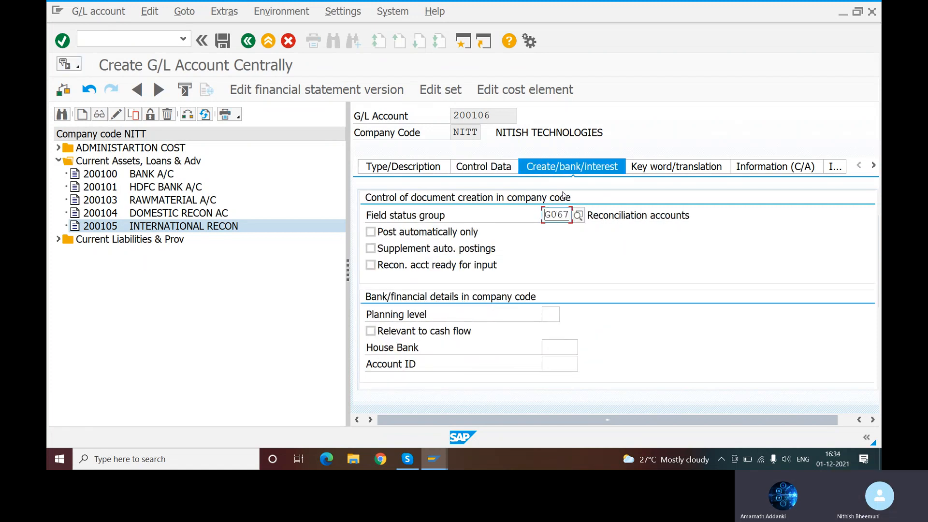
left_click(225, 44)
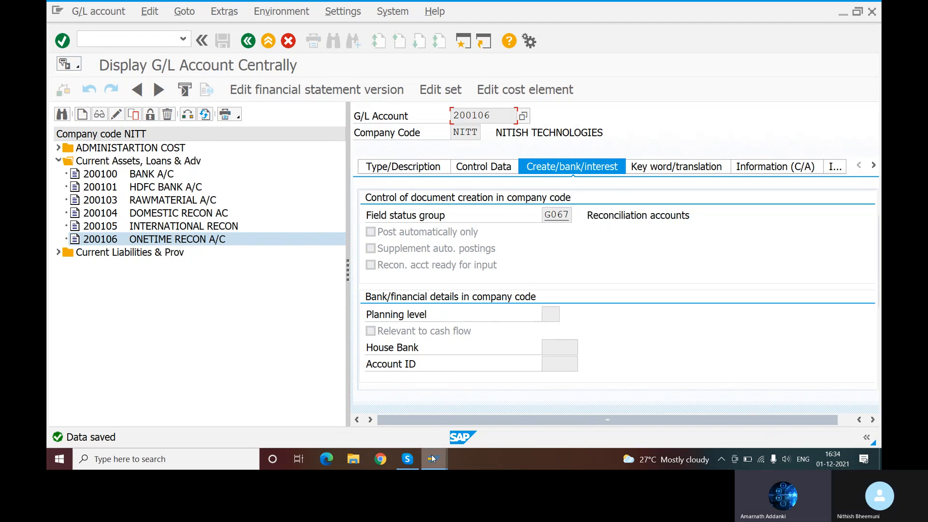
- Check the AR configuration checklist in Skype, then switch to the SAP window showing the G/L Account Groups overview
left_click(404, 461)
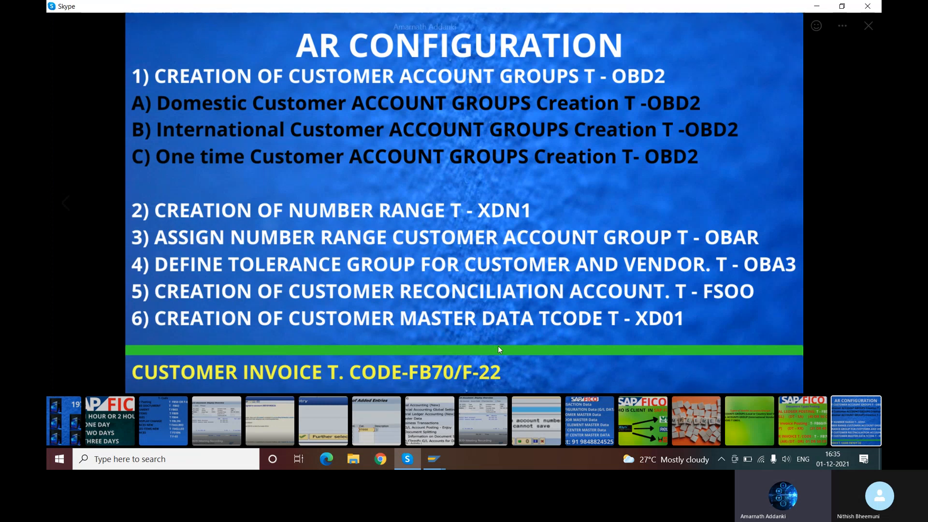
left_click(436, 463)
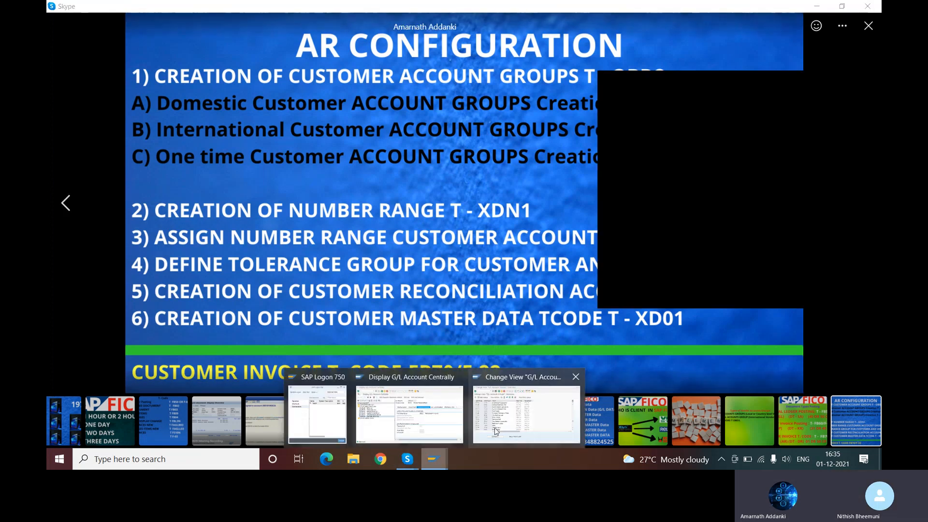
left_click(529, 414)
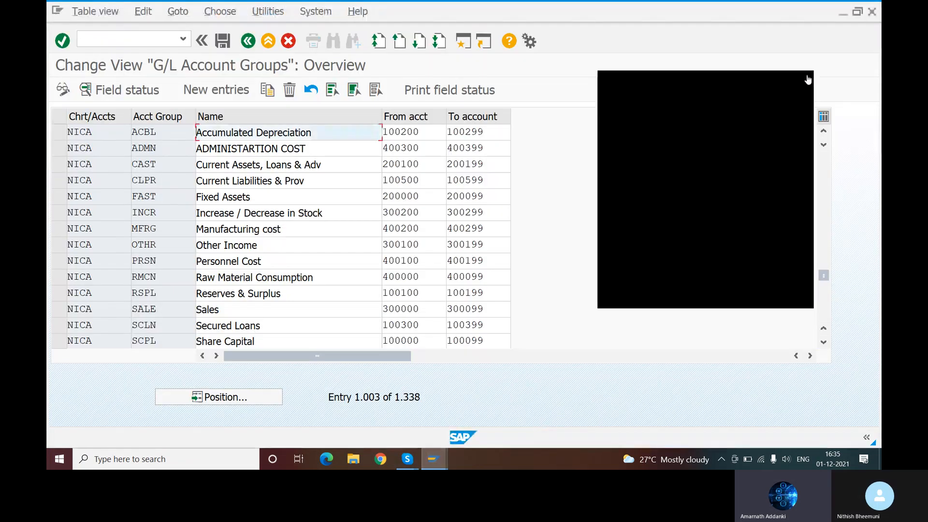
- Switch to the session displaying G/L account 200106 and start customer creation there with transaction /NXD01
left_click(806, 77)
mouse_move(430, 465)
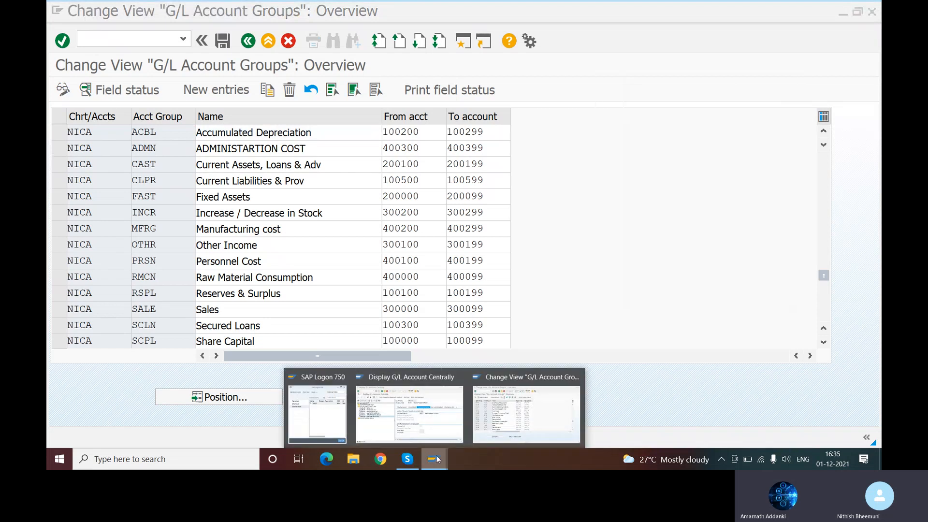
left_click(437, 418)
left_click(132, 40)
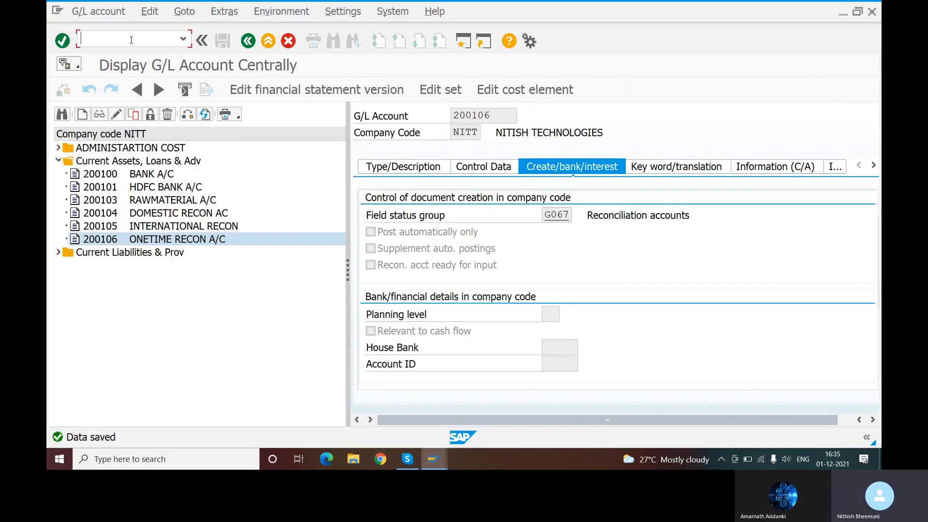
type("/NXD")
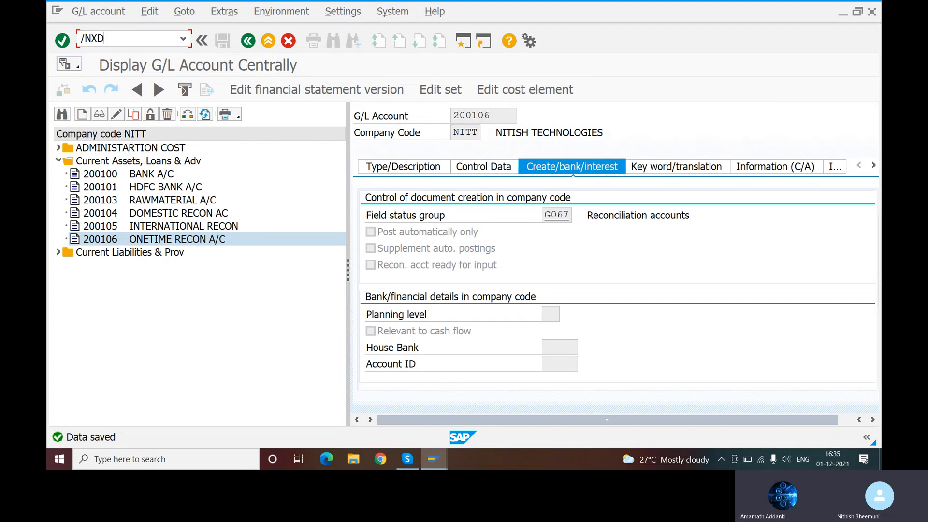
type("01")
key("Return")
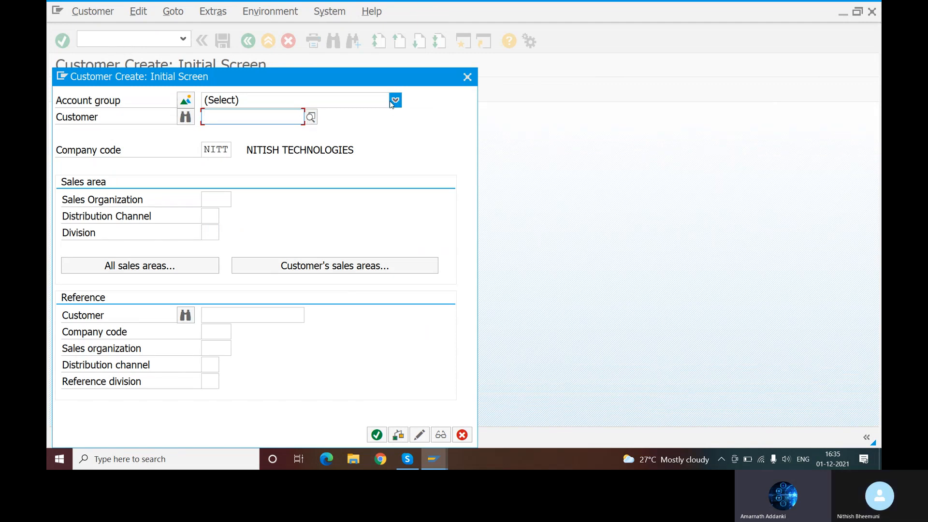
left_click(394, 100)
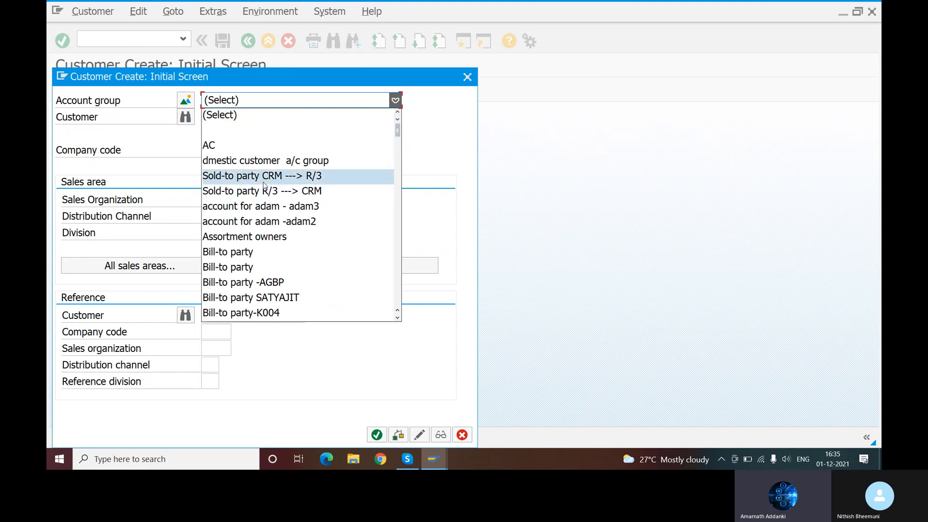
left_click(258, 163)
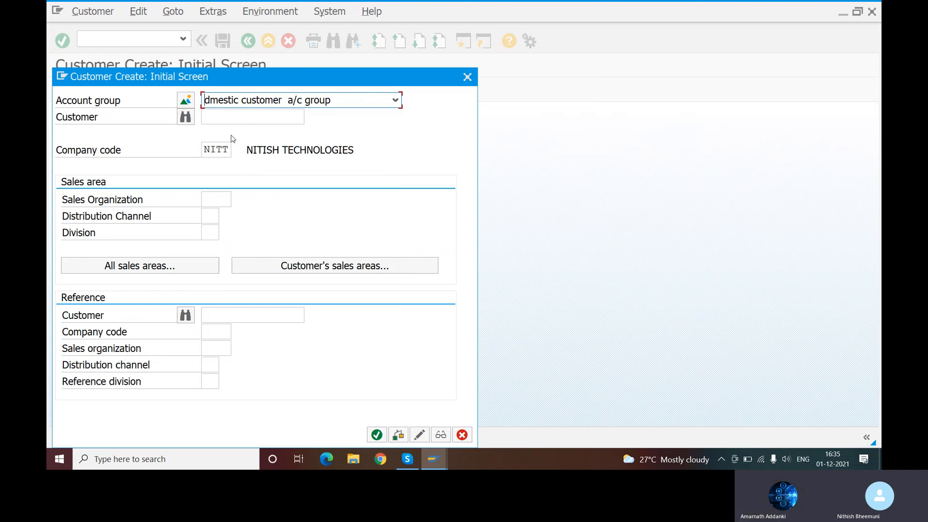
left_click(263, 116)
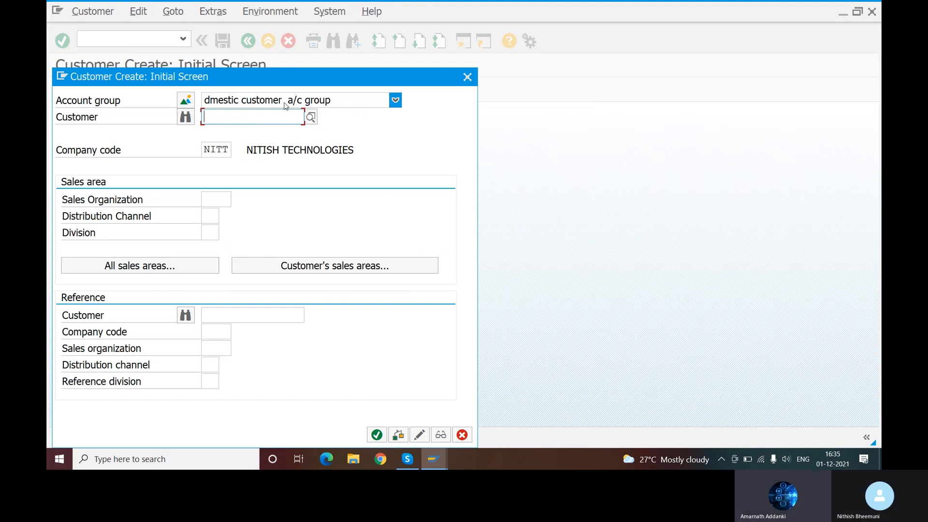
left_click(312, 118)
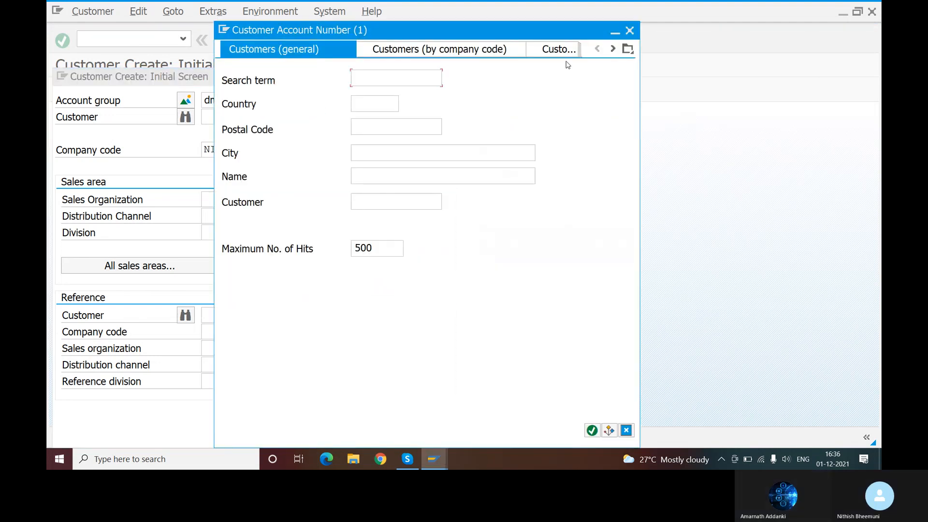
left_click(628, 31)
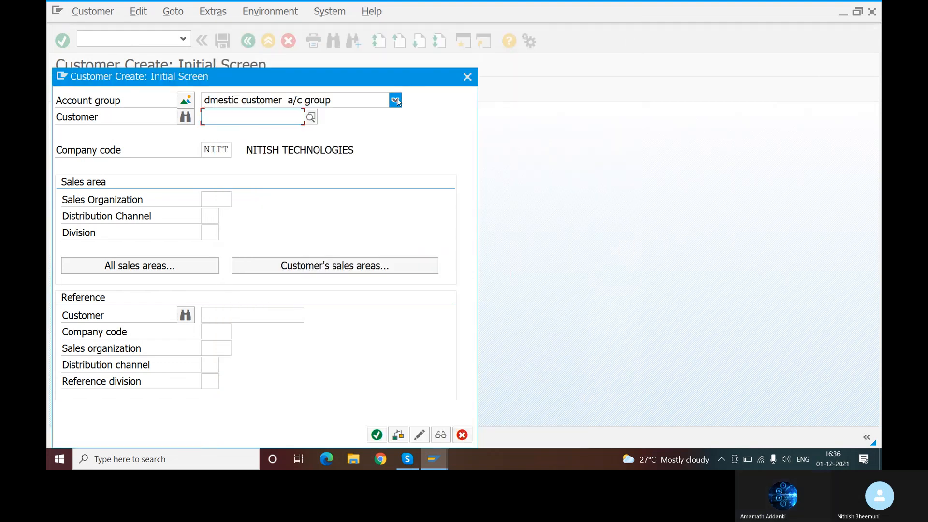
- Choose account group DOMESTIC CUSTOMER FOR NITT for the new customer and continue to its general data
left_click(395, 100)
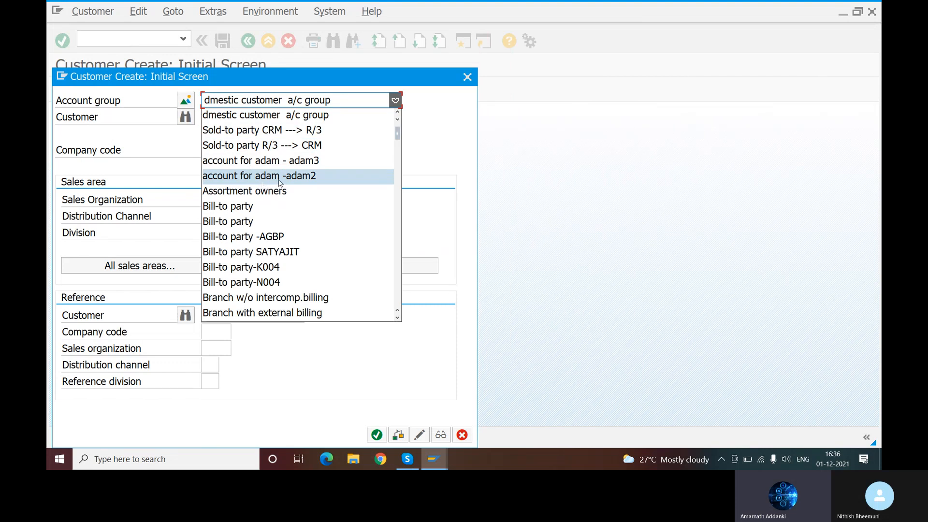
scroll(310, 205, "down", 1)
scroll(310, 206, "down", 3)
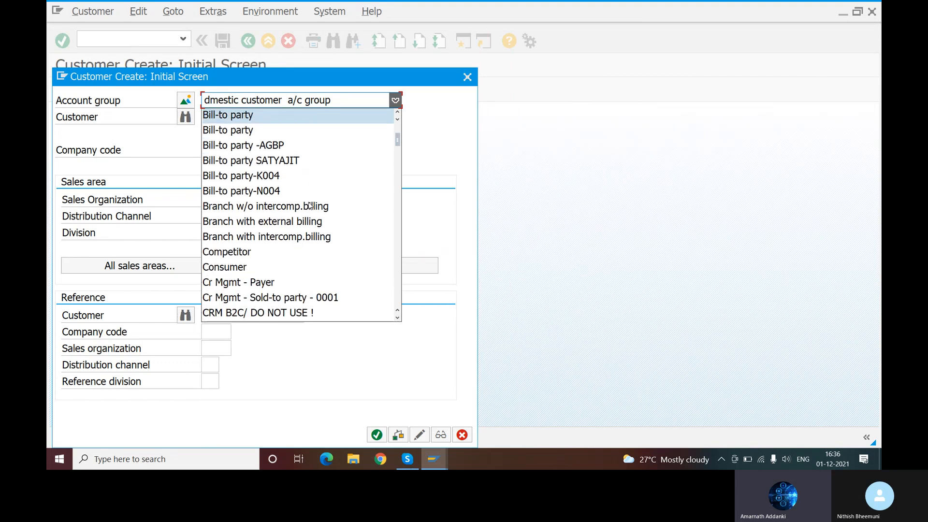
scroll(310, 206, "down", 5)
scroll(313, 203, "down", 1)
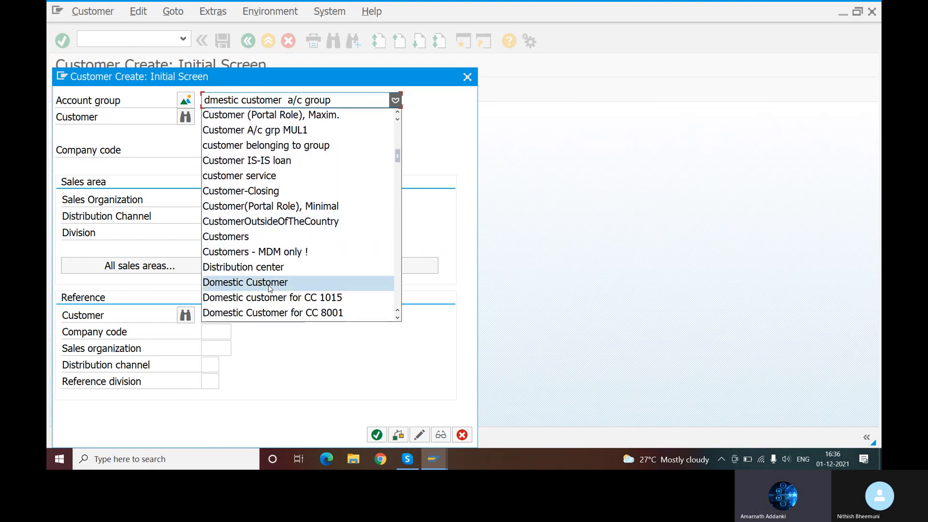
scroll(273, 283, "down", 9)
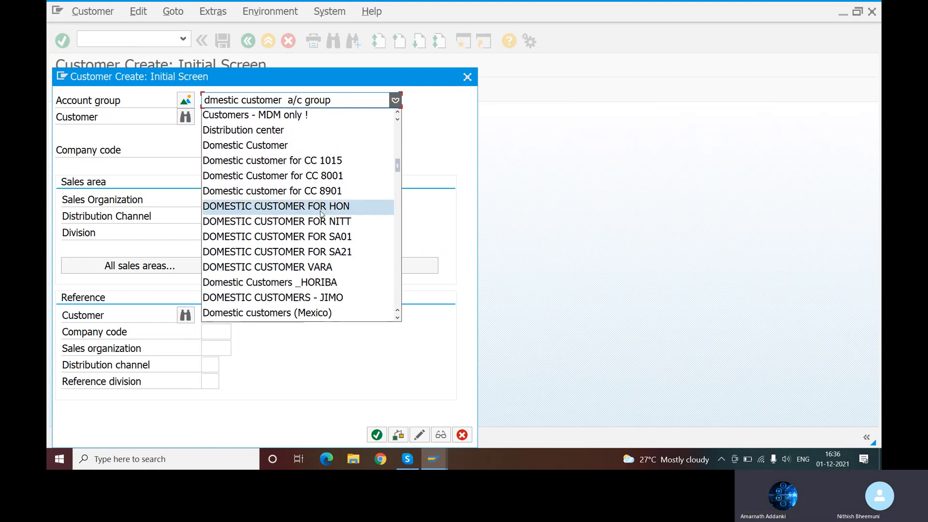
left_click(301, 222)
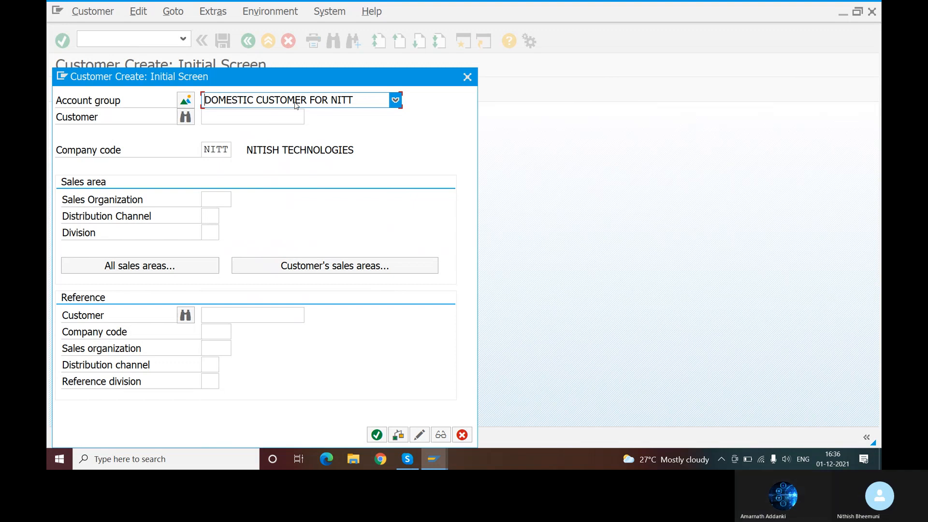
key("Return")
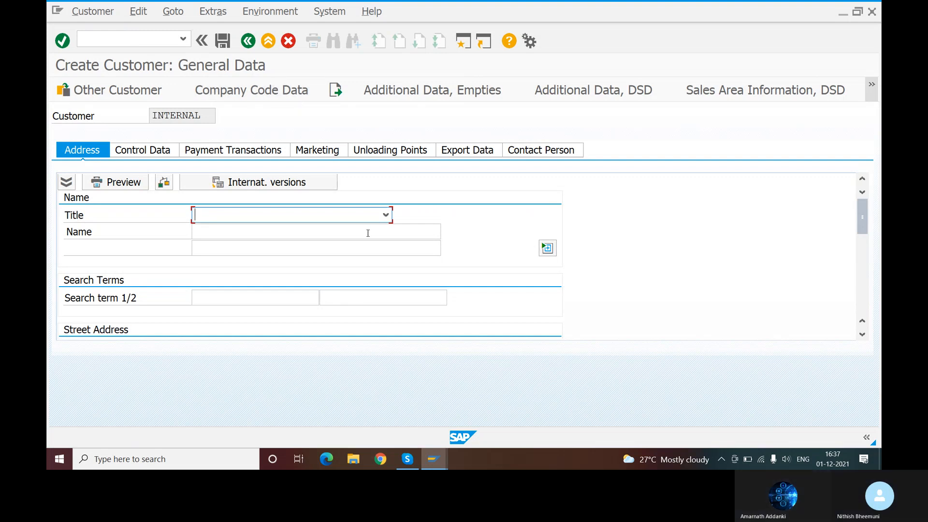
- Set the new customer's title to Company and enter the customer's name
left_click(386, 215)
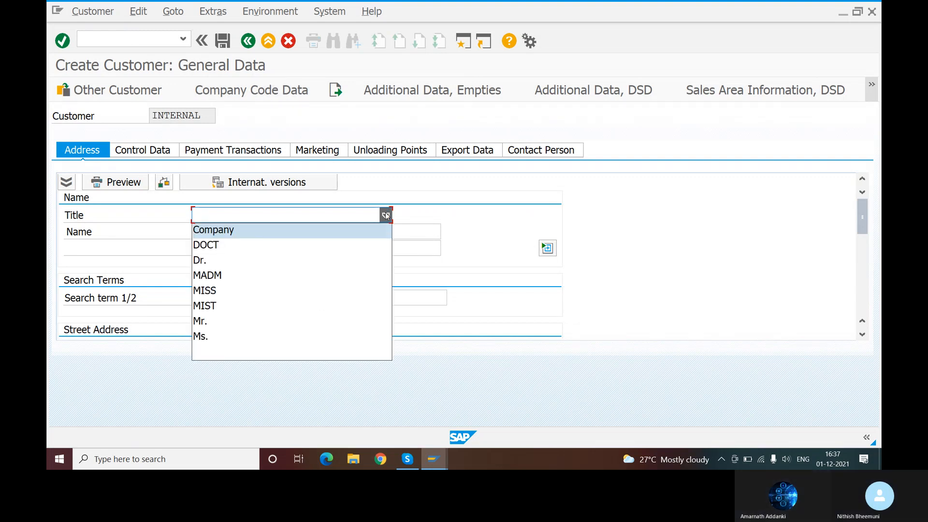
left_click(237, 232)
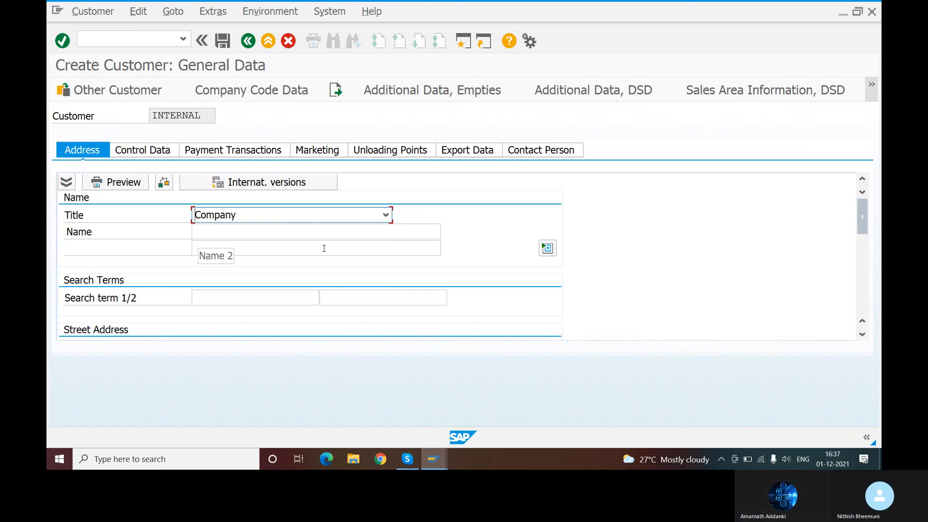
left_click(251, 234)
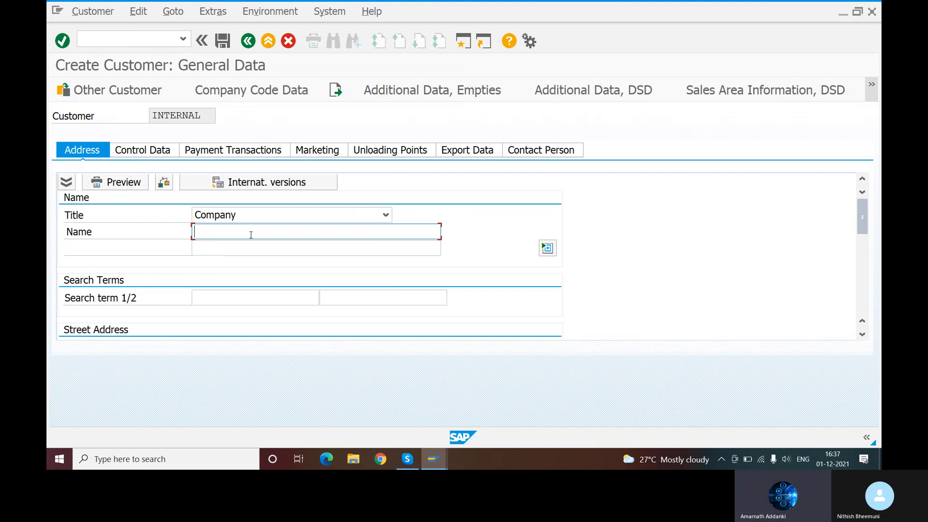
type("KRISH ")
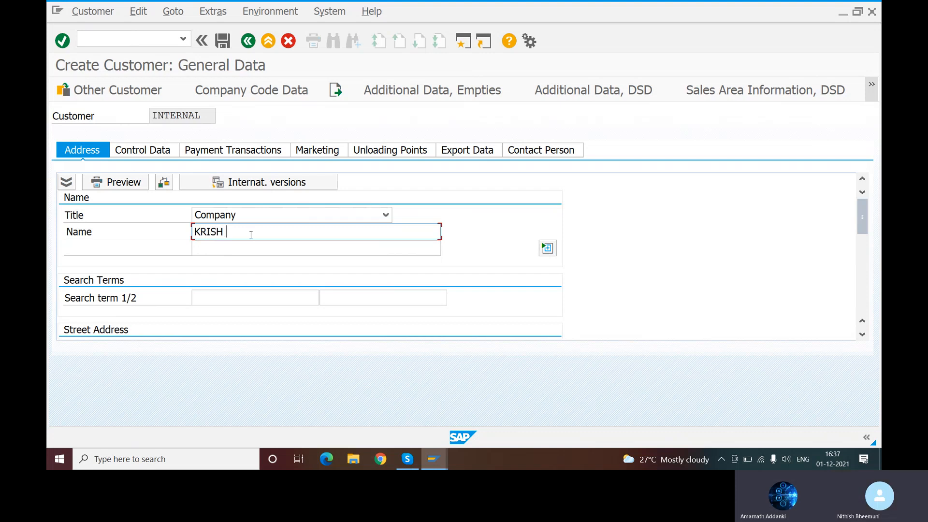
type("DOMESTIC CUST")
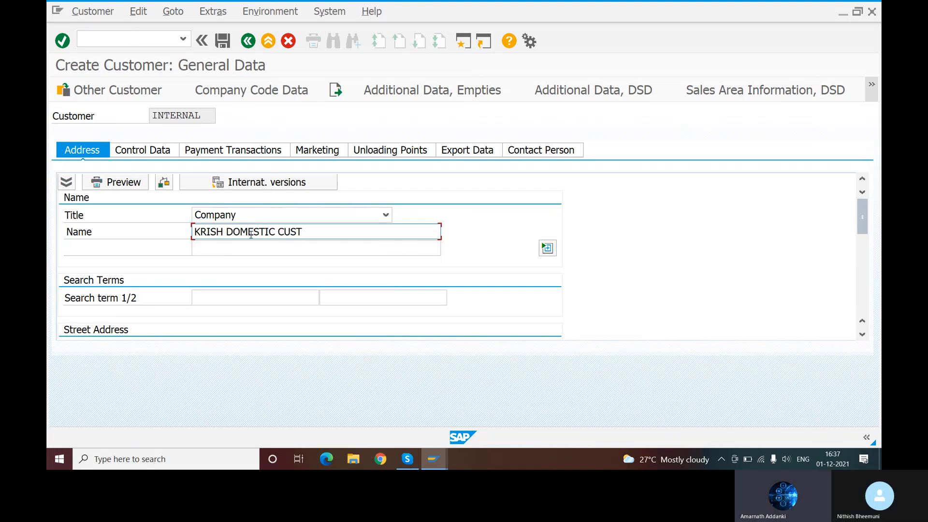
type("OMER")
- Enter the customer's locality as the first search term in the address data
left_click(273, 298)
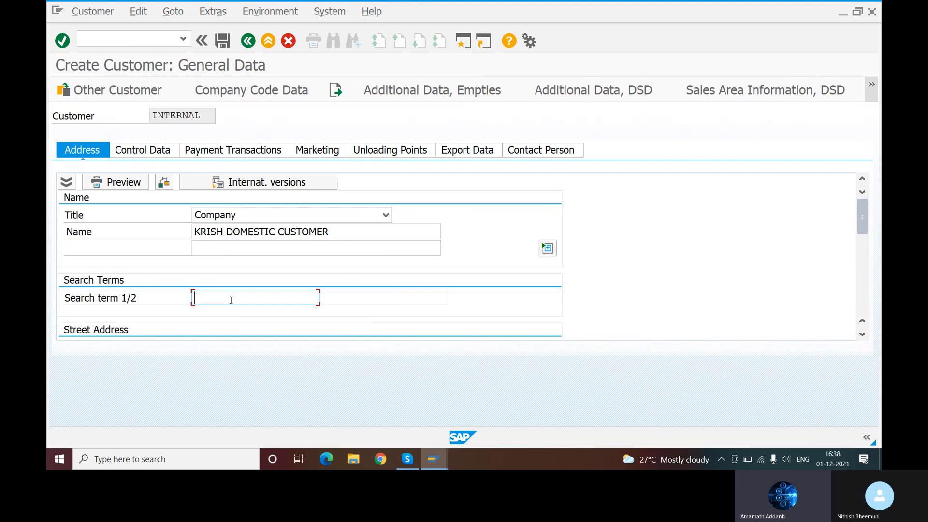
type("KO")
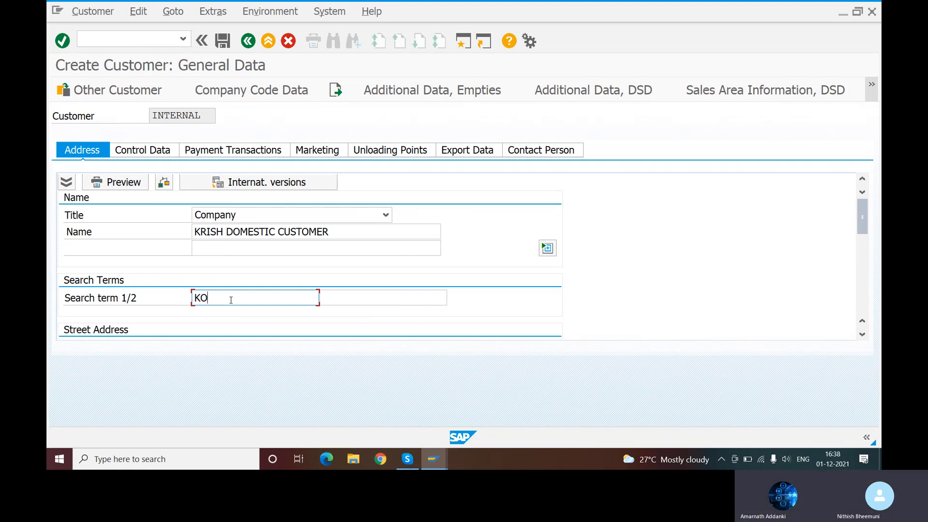
key("BackSpace")
key("BackSpace")
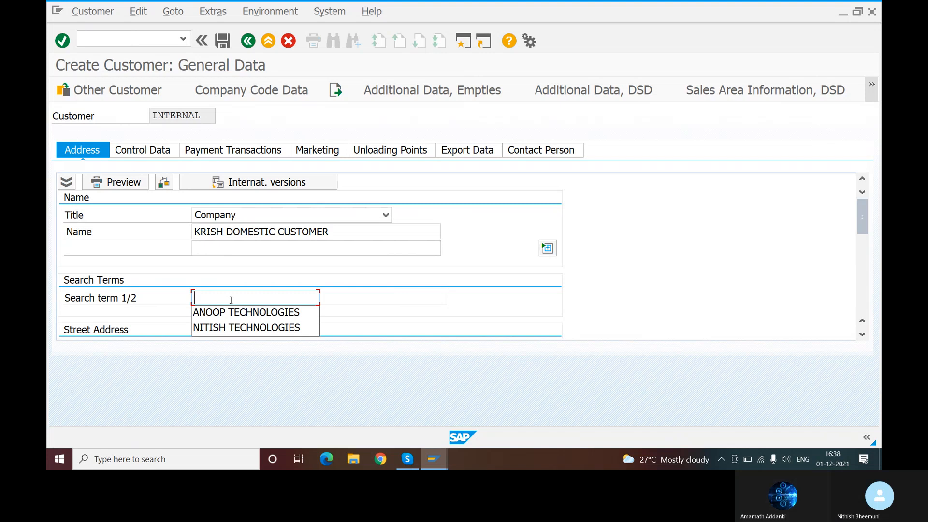
type("MEDCAH")
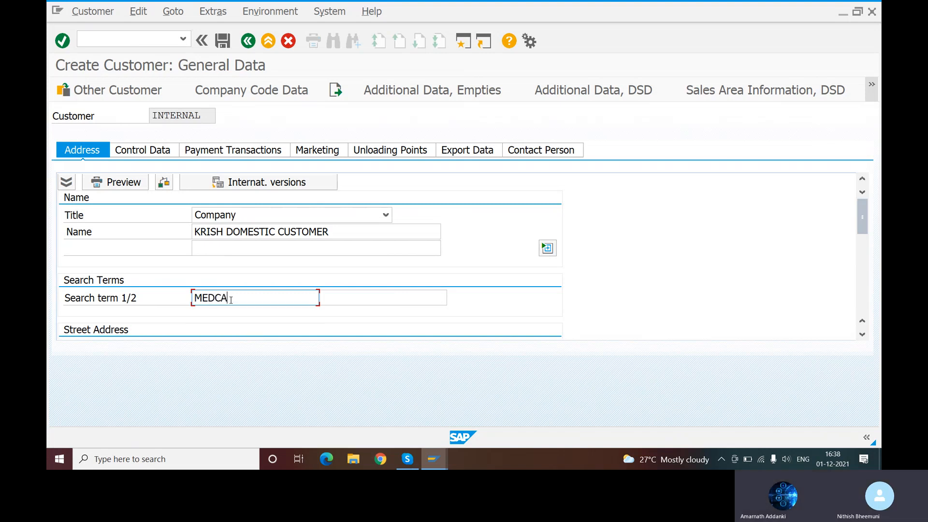
key("BackSpace")
key("BackSpace")
type("HAL")
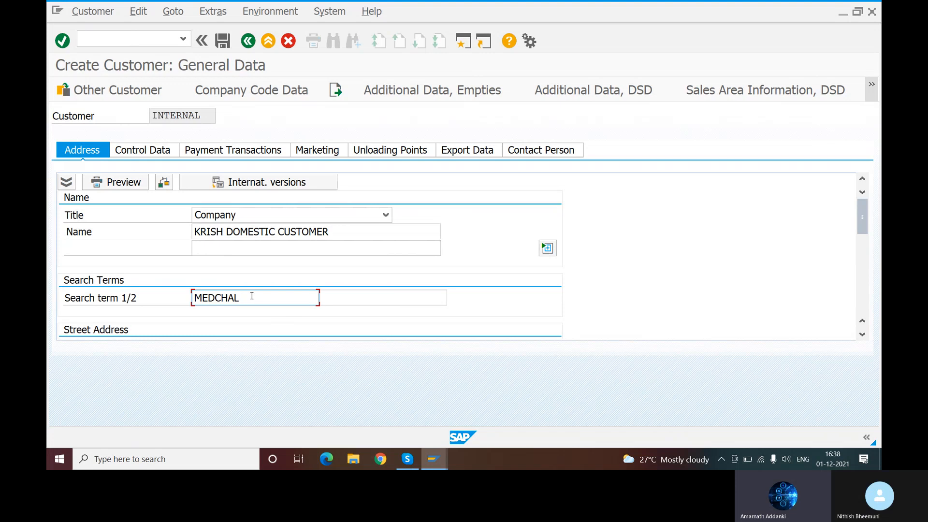
- Enter the customer's house number as the second search term, keeping only the locality in the first
type("6-45")
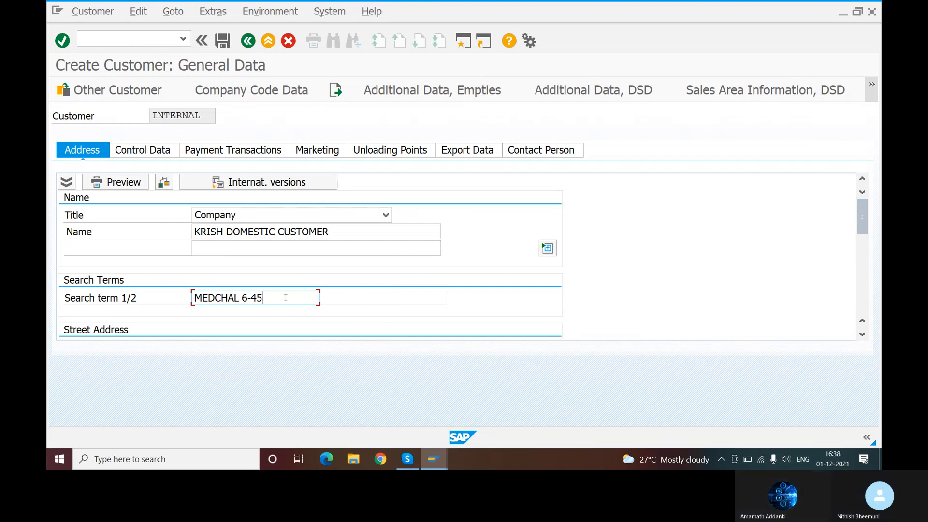
key("BackSpace")
key("BackSpace")
key("BackSpace")
key("BackSpace")
key("Tab")
type("6")
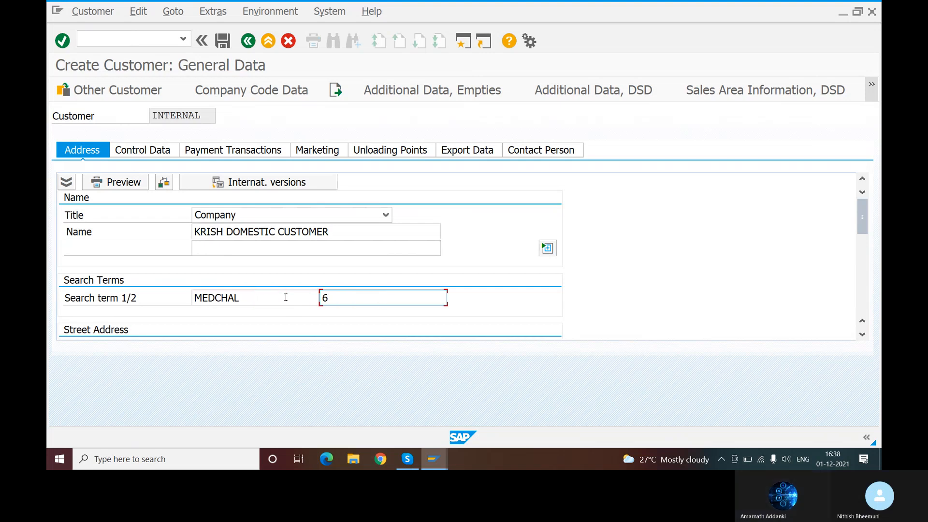
type("-55")
key("Tab")
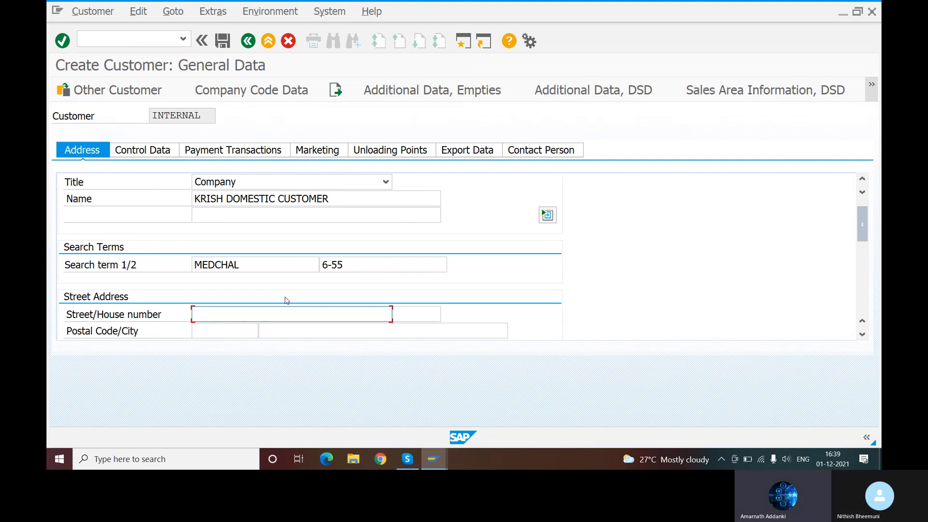
- Fill in the street of the customer's street address with the locality only, without the house number
type("MEDCHA")
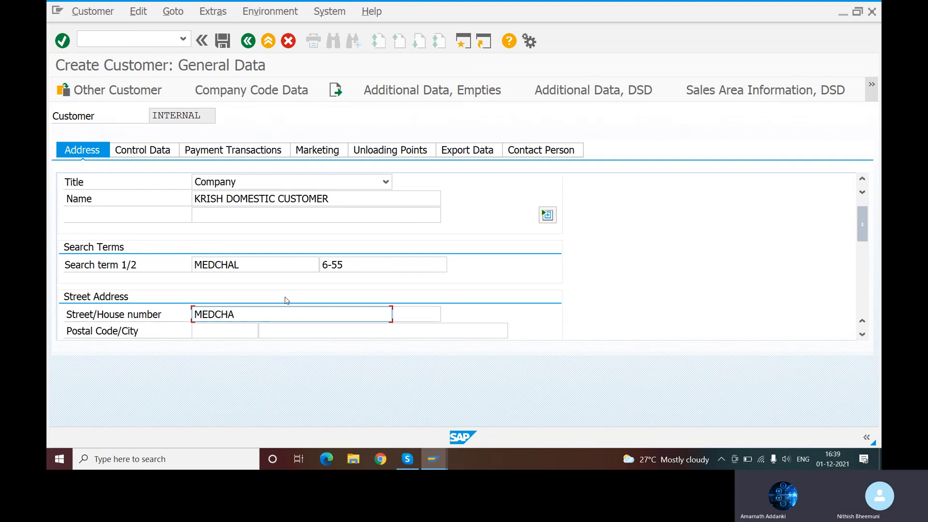
type("L")
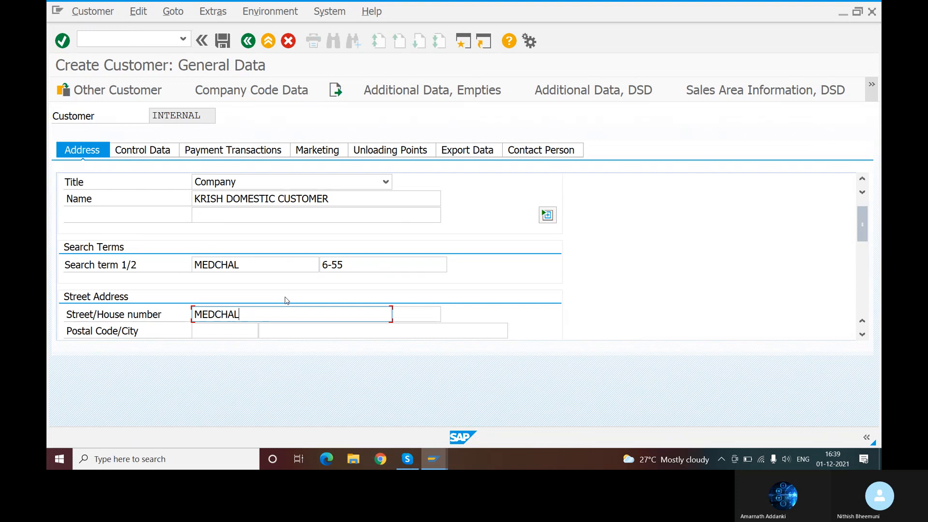
type(" 5")
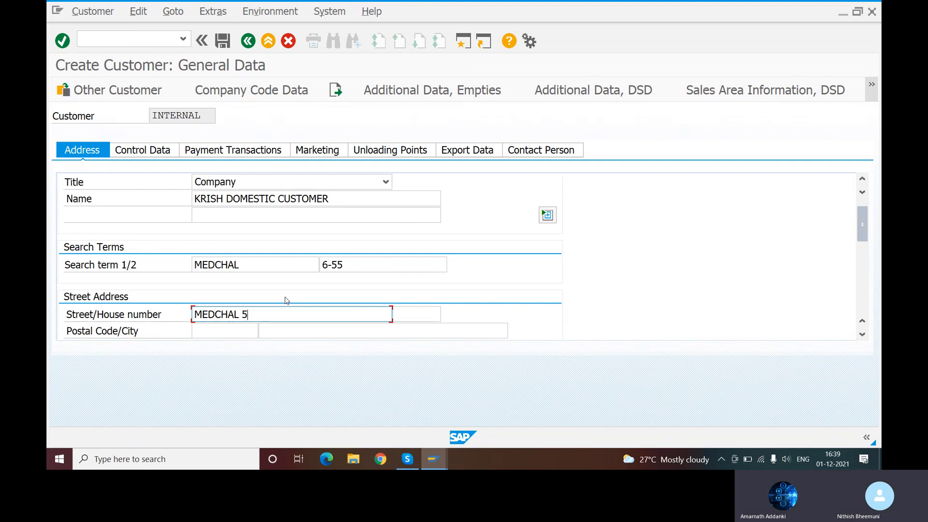
type("-54")
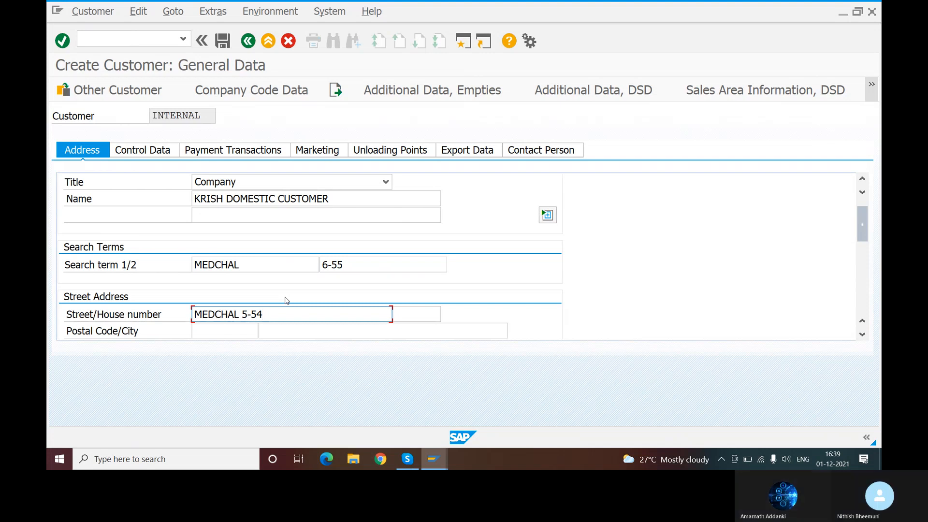
key("Tab")
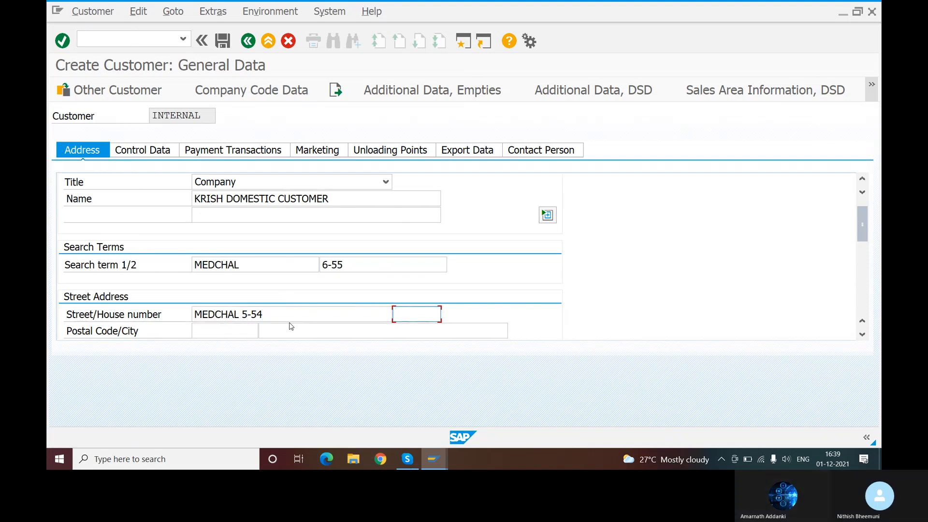
left_click(293, 315)
key("BackSpace")
key("BackSpace")
key("BackSpace")
key("BackSpace")
- Fill in the separate house number of the customer's street address, using the same number as the second search term
key("Tab")
type("5")
key("BackSpace")
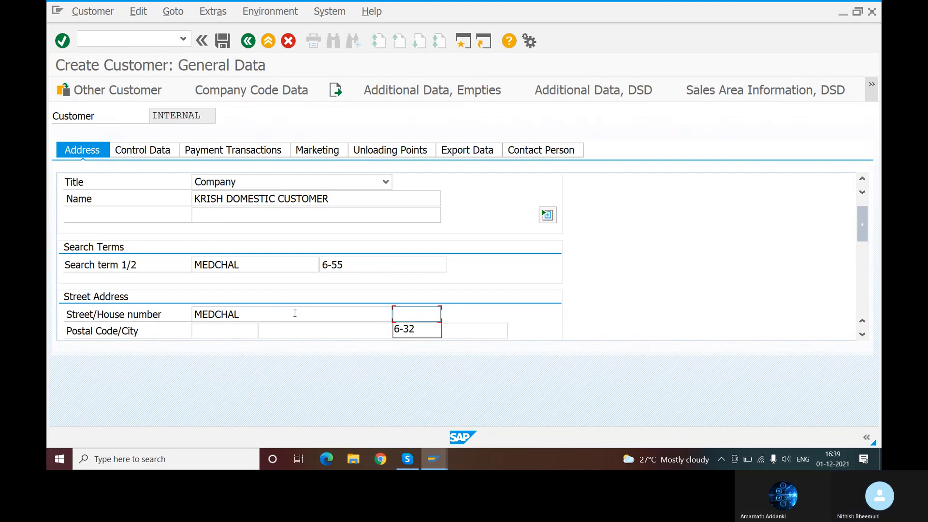
type("6-55")
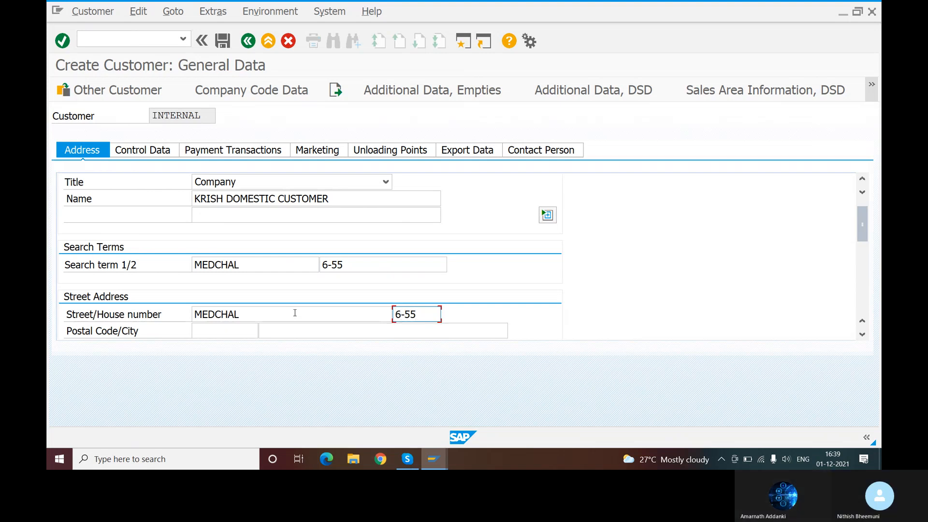
- Fill in the postal code and the city of the customer's street address
key("Tab")
type("50510")
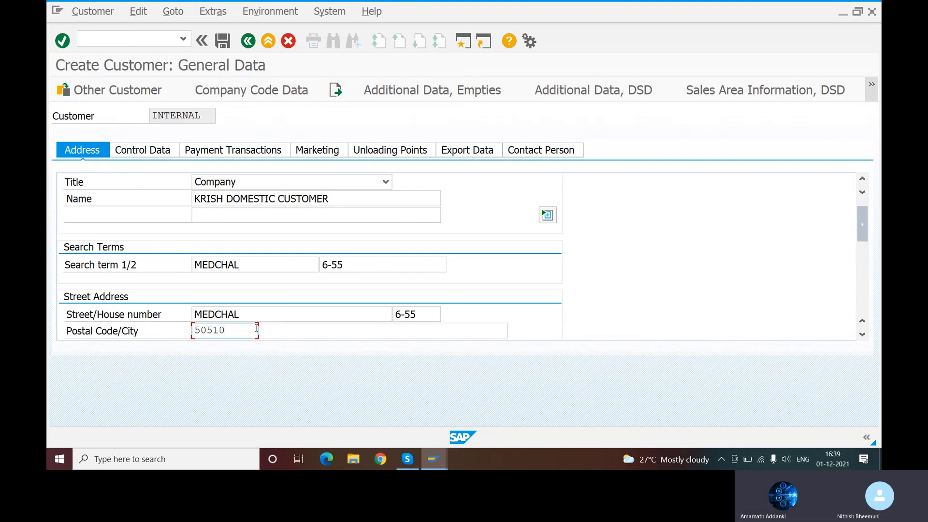
type("8")
left_click(259, 330)
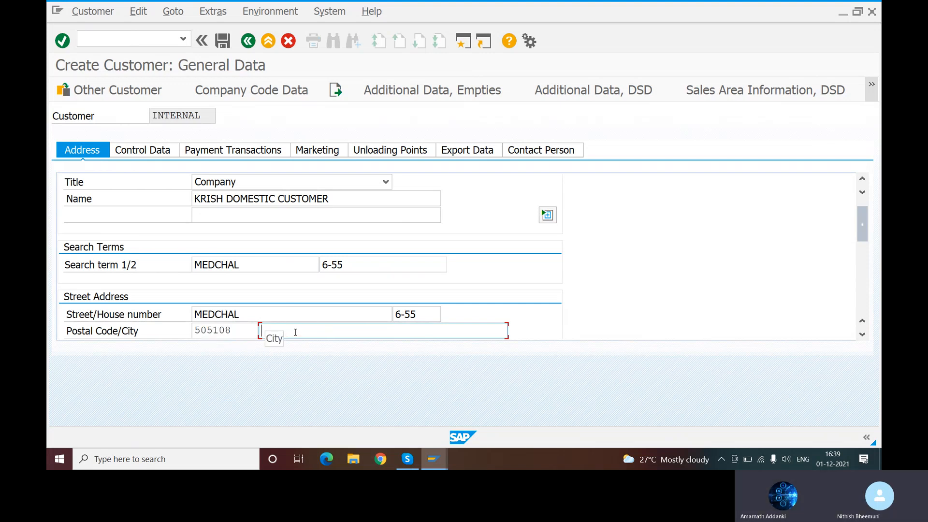
type("HYD")
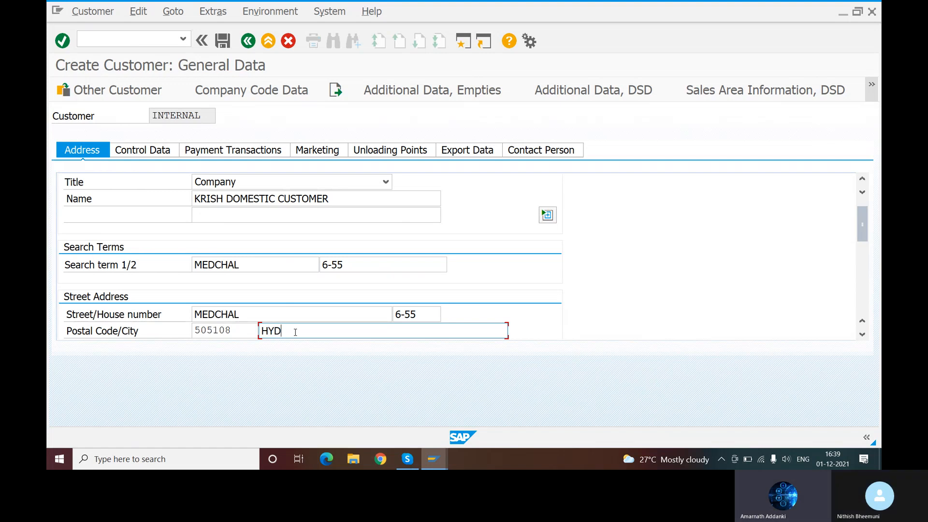
type("ERBAD")
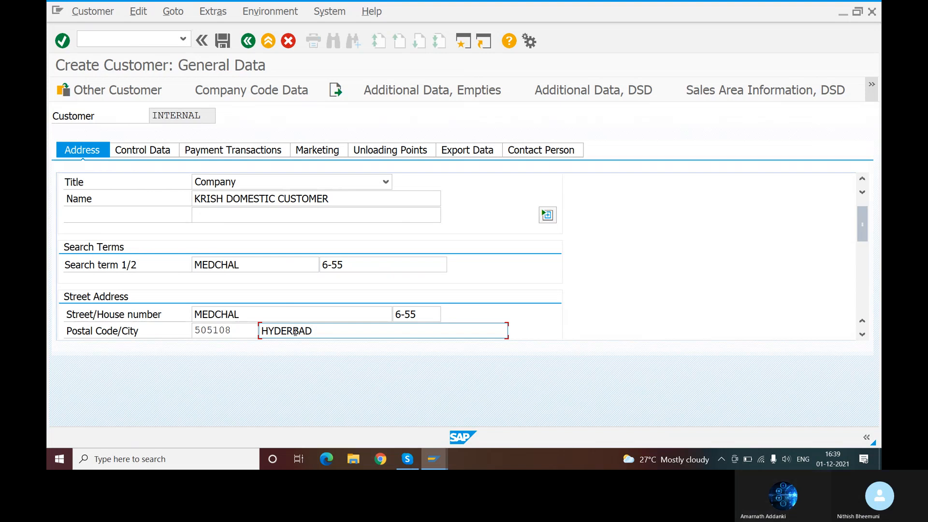
key("BackSpace")
key("BackSpace")
key("BackSpace")
type("ABAD")
key("Tab")
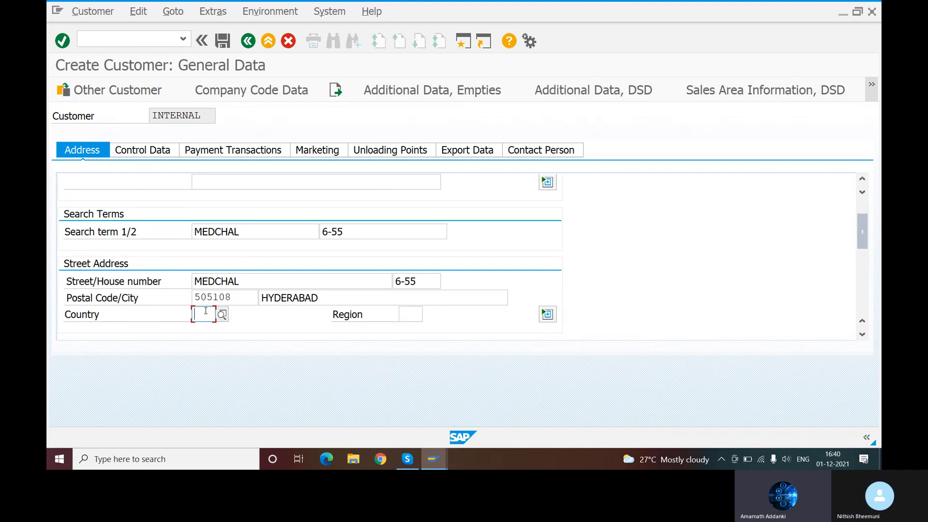
- Set the country of the customer's street address to IN and the region to 01 (Andra Pradesh)
type("IN")
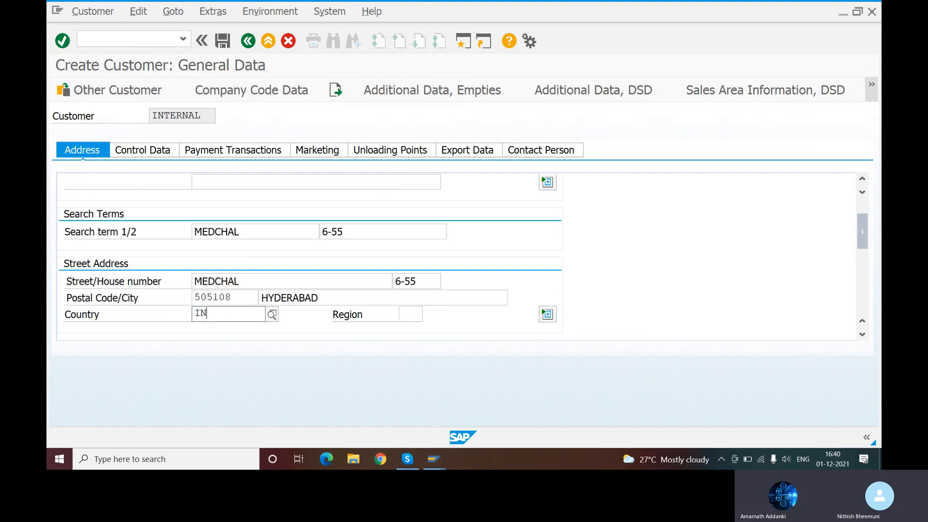
left_click(237, 339)
left_click(412, 314)
left_click(426, 315)
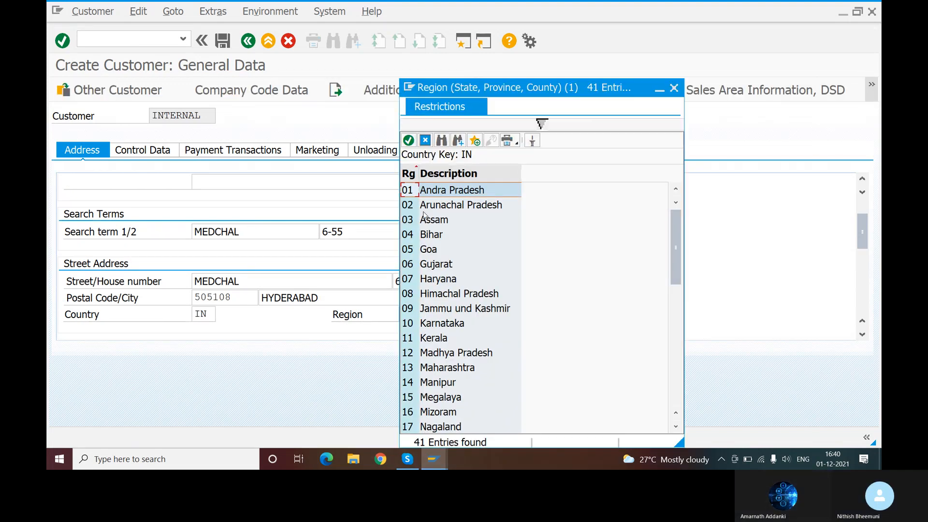
left_click(428, 191)
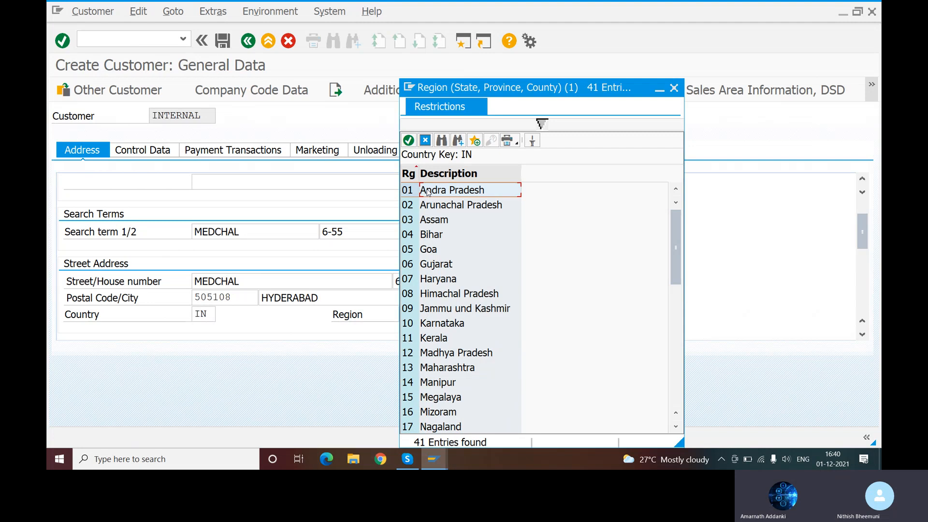
double_click(427, 191)
key("Tab")
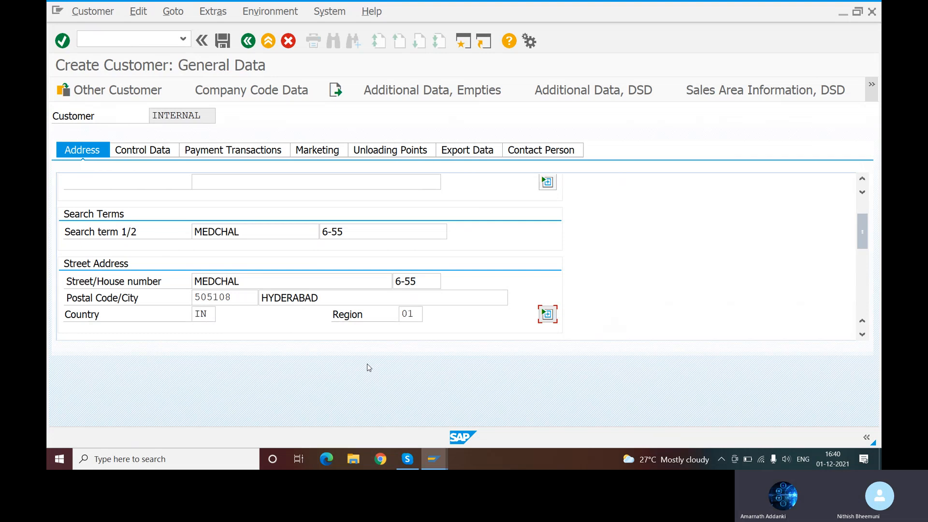
- Check the general control data and bank details, and assign the DOMESTIC CUSTOMER RECON ACCOUNT as reconciliation account in the company code data
left_click(140, 151)
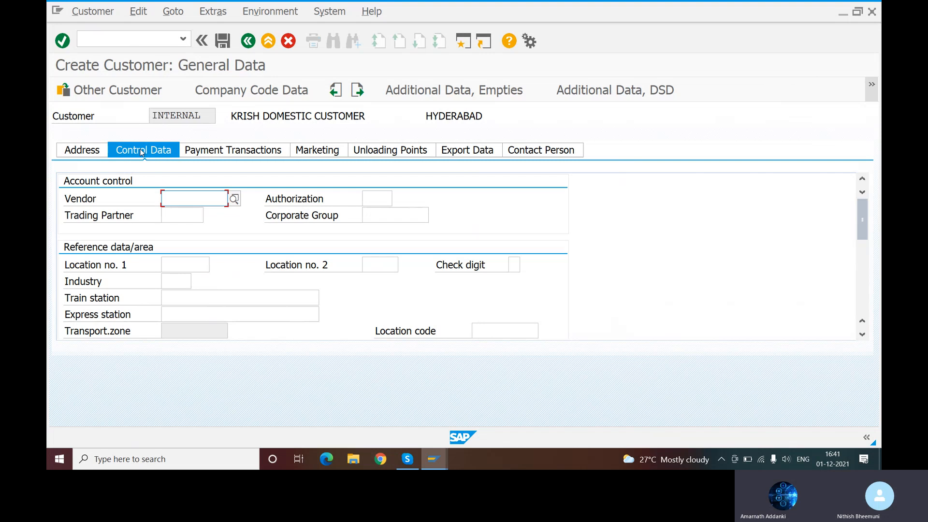
left_click(231, 150)
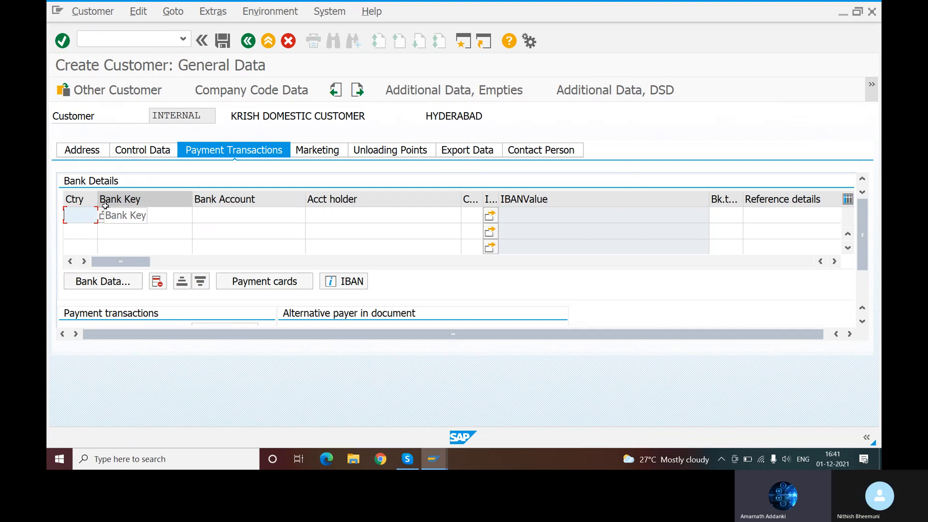
left_click(246, 95)
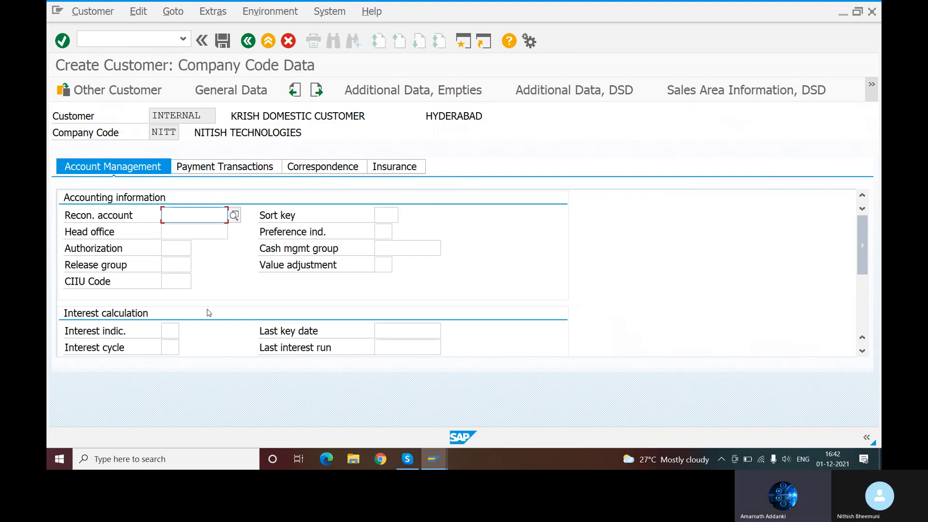
left_click(237, 217)
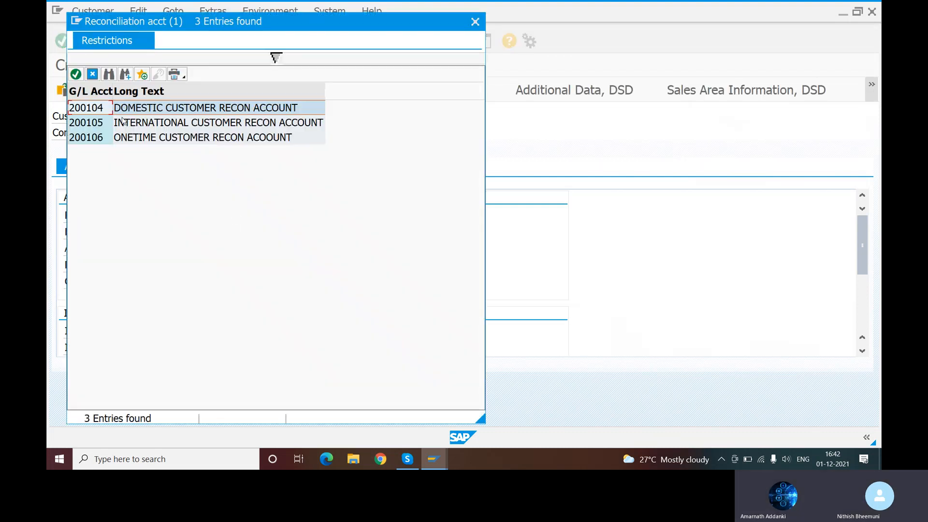
double_click(174, 108)
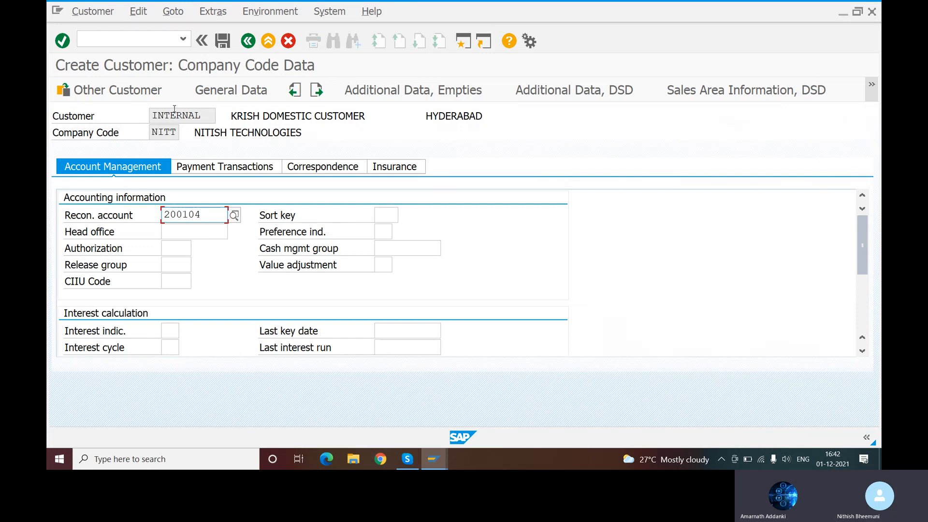
- Set the sort key to 031 (Customer number) and the cash management group to E6 (Major customers)
left_click(386, 215)
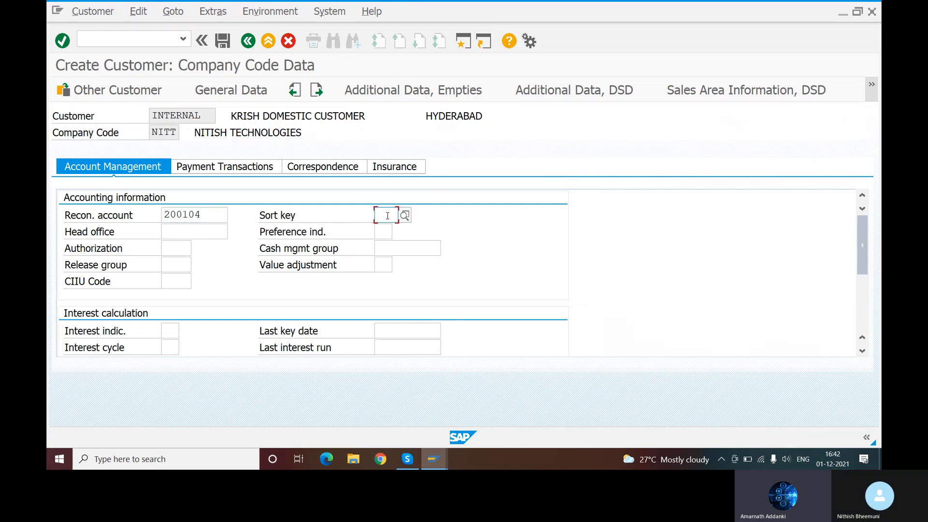
left_click(405, 215)
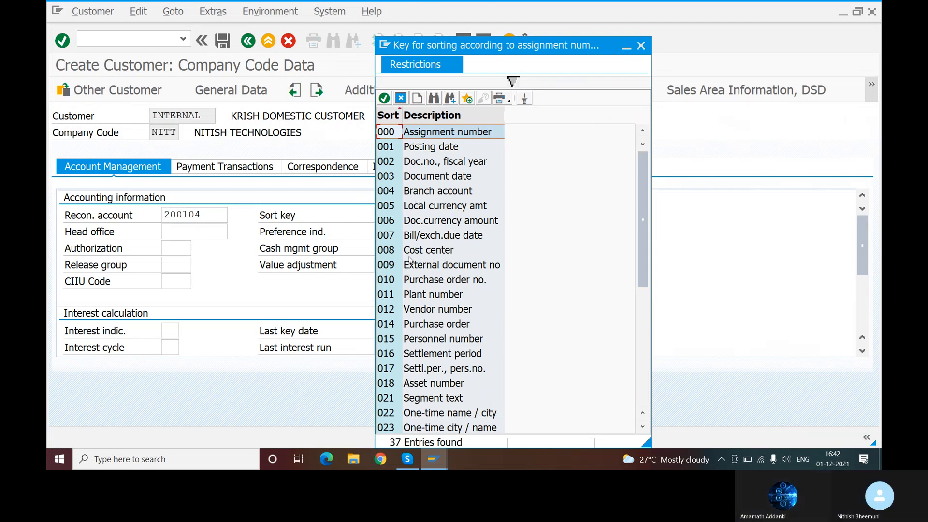
scroll(410, 357, "down", 3)
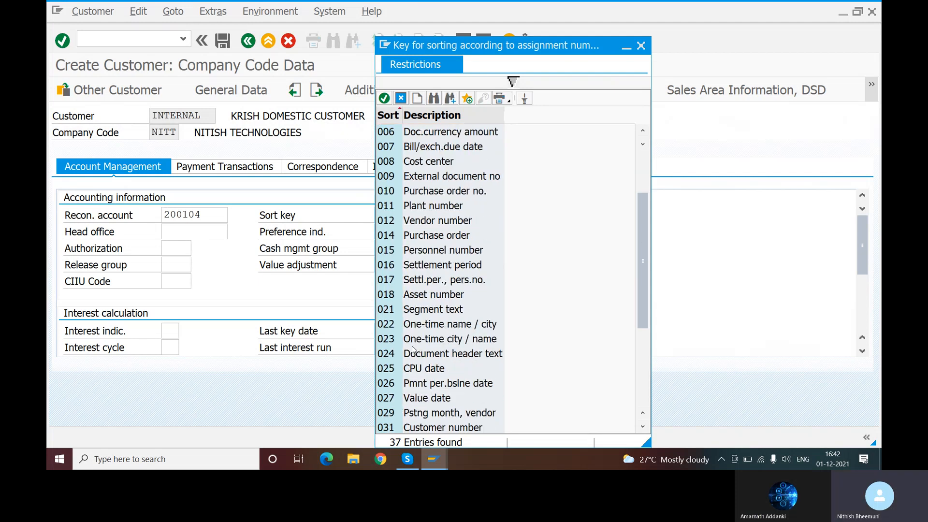
double_click(399, 384)
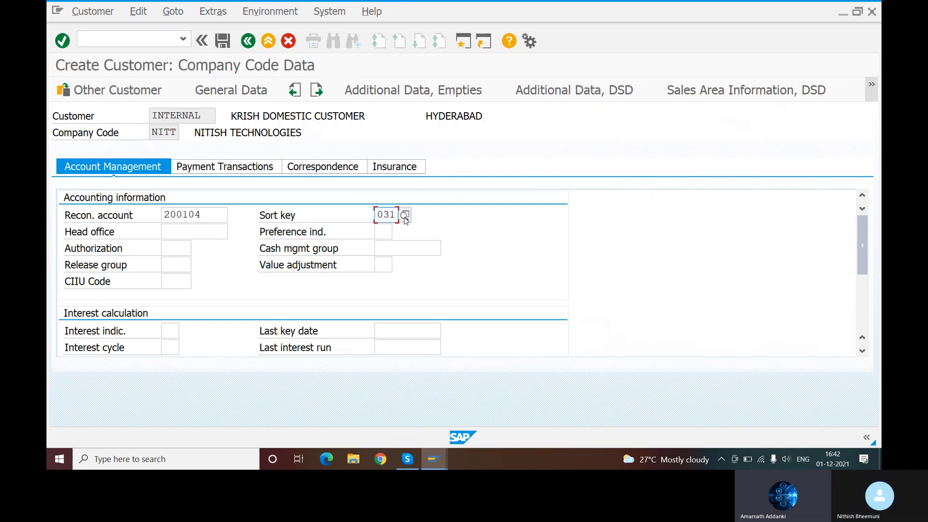
left_click(438, 248)
left_click(447, 248)
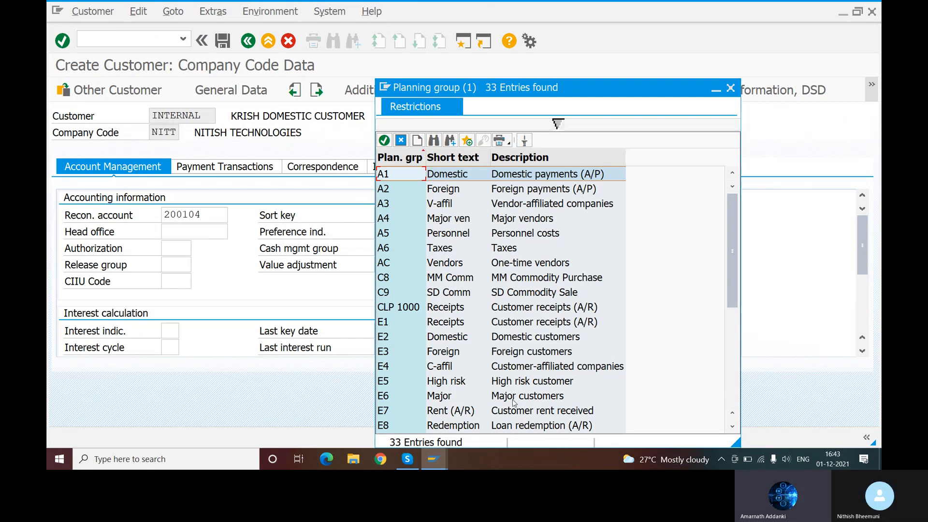
double_click(438, 396)
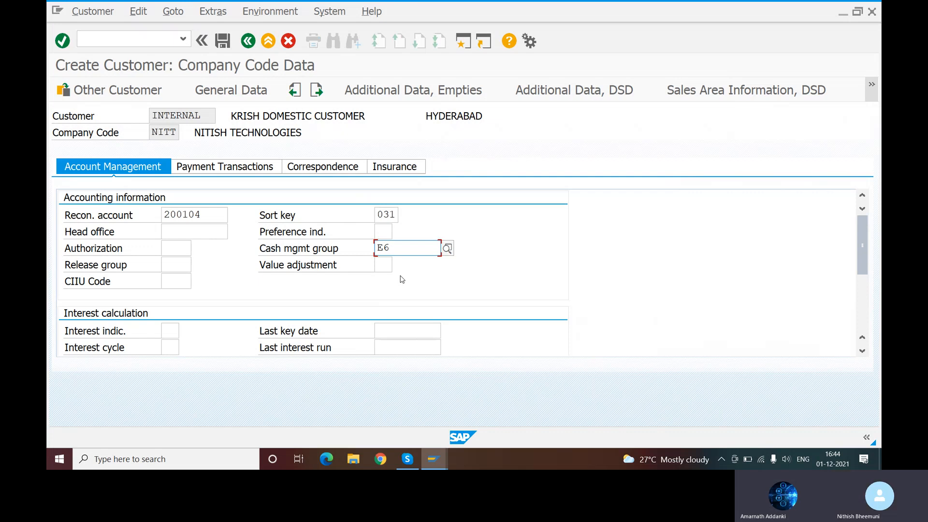
- Try to save the customer with 001 as the terms of payment in the company code payment data
left_click(245, 167)
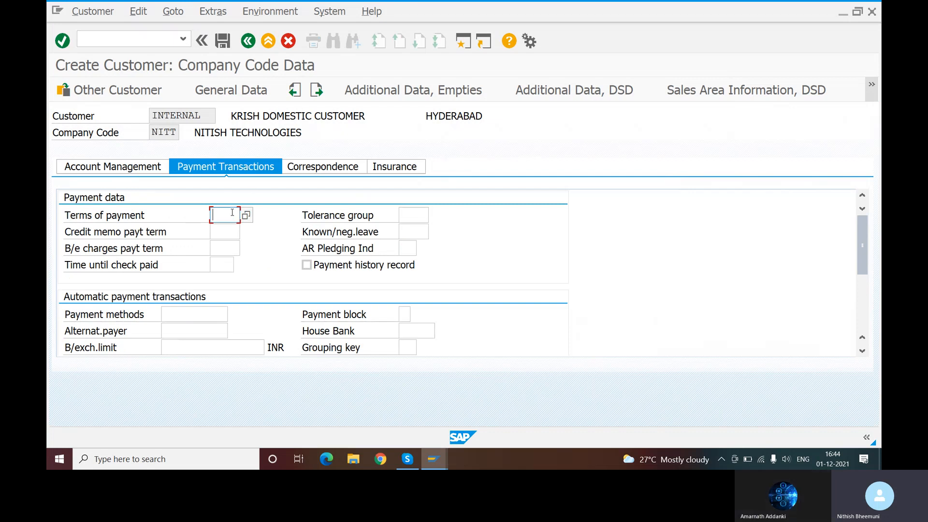
type("001")
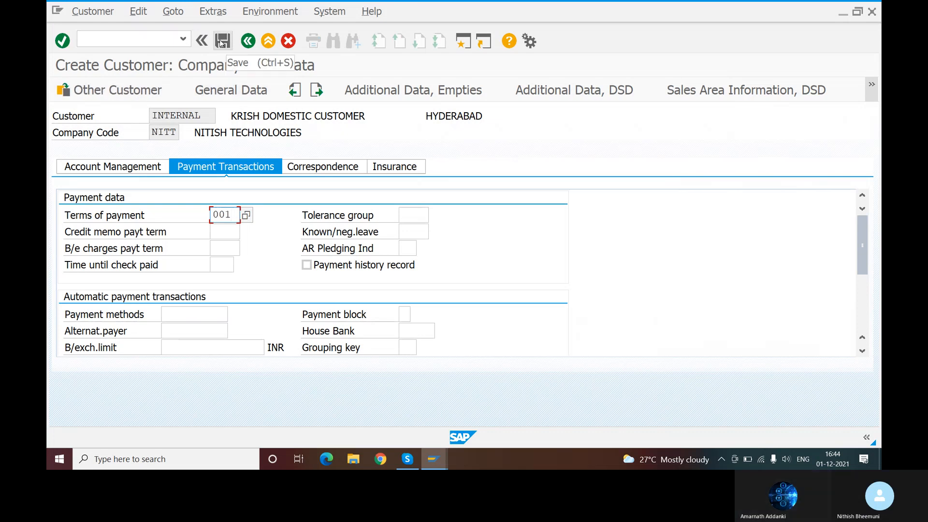
left_click(221, 43)
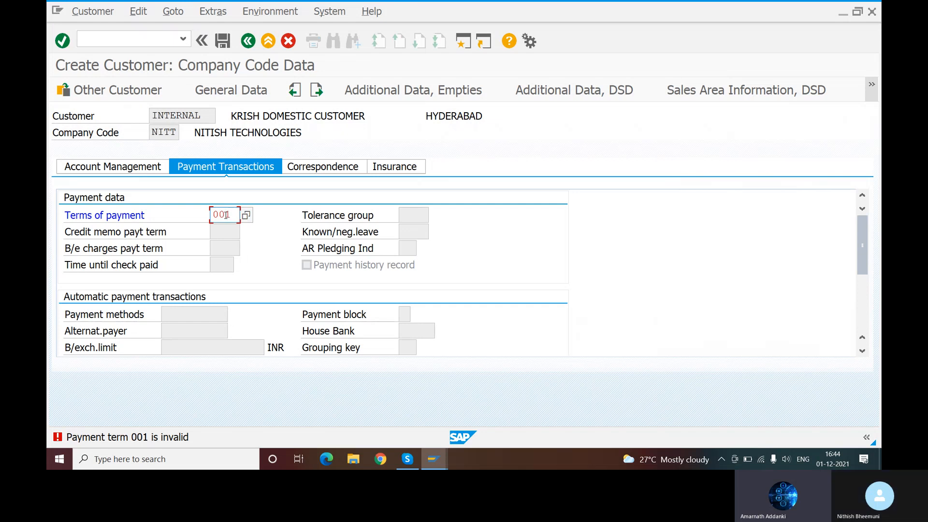
- Save the customer with terms of payment 0001 (Payable immediately Due net) and move the new creation dialog aside to read the status message
type("0")
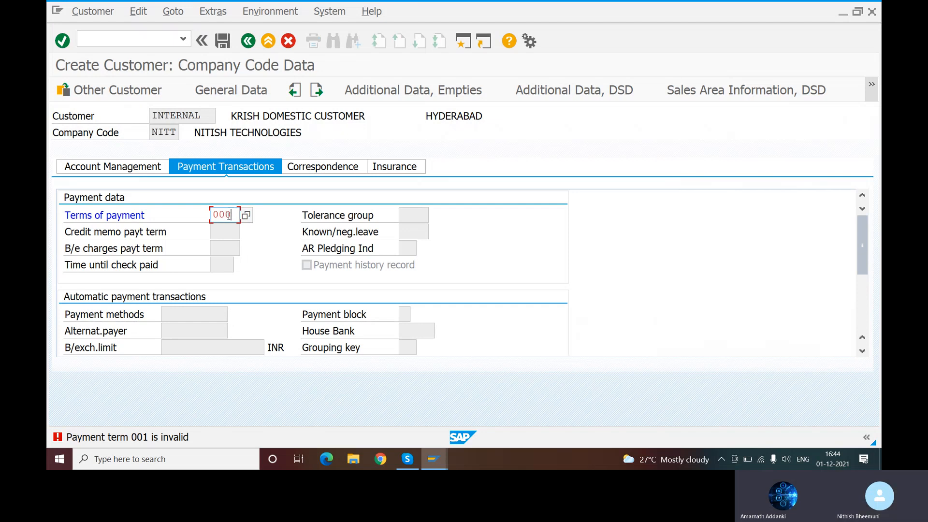
type("1")
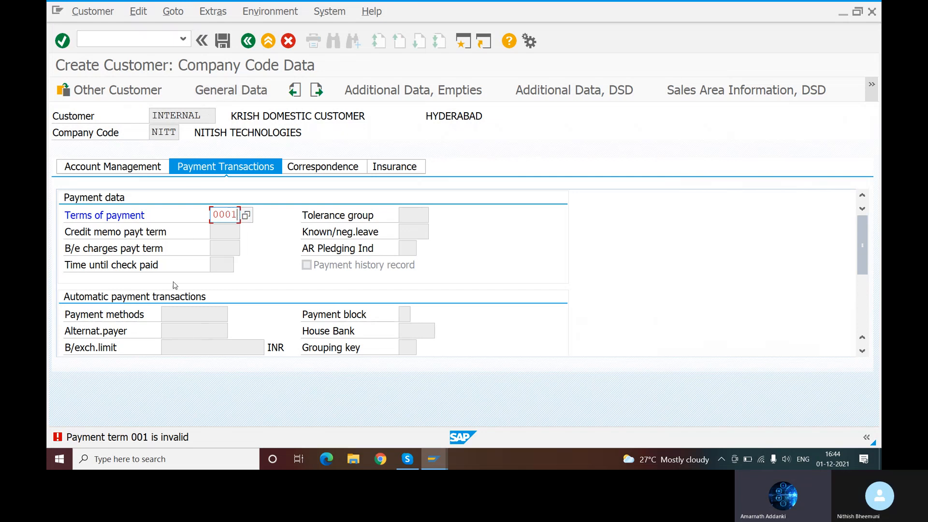
left_click(248, 219)
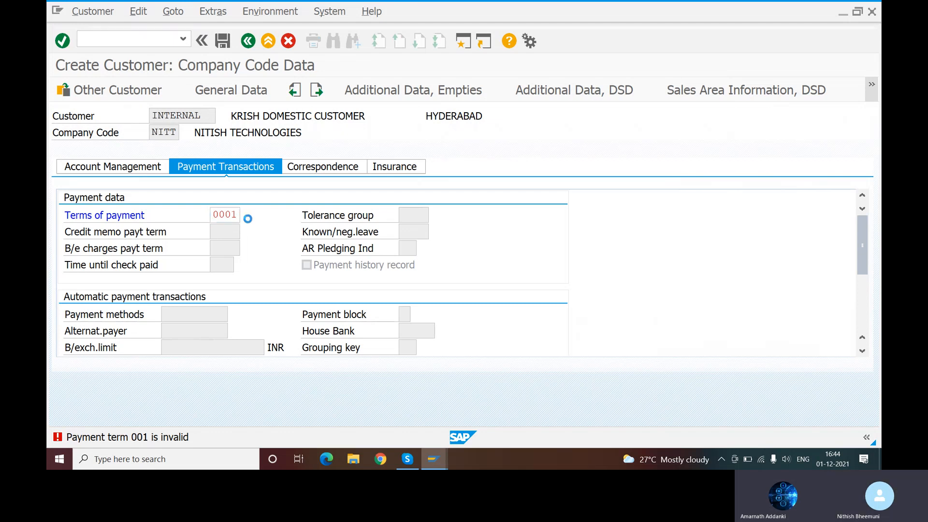
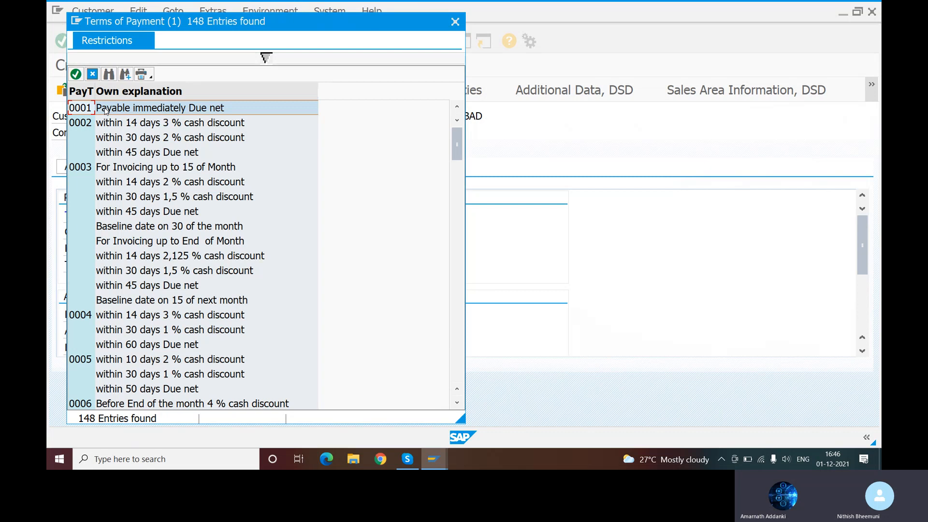
left_click(106, 111)
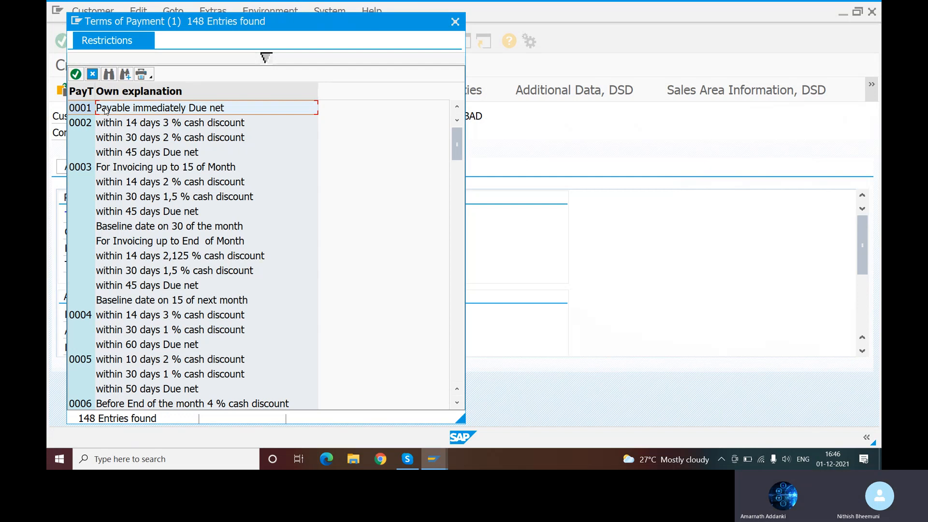
double_click(103, 109)
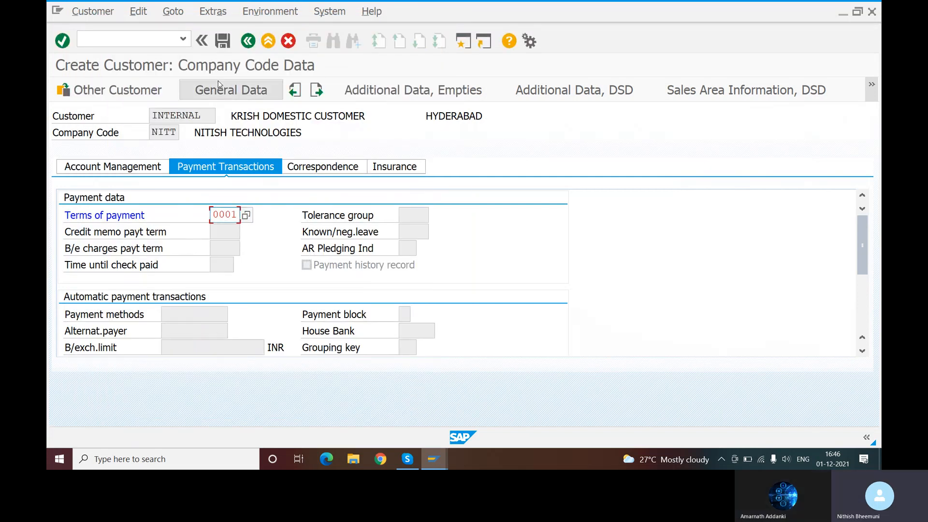
left_click(223, 42)
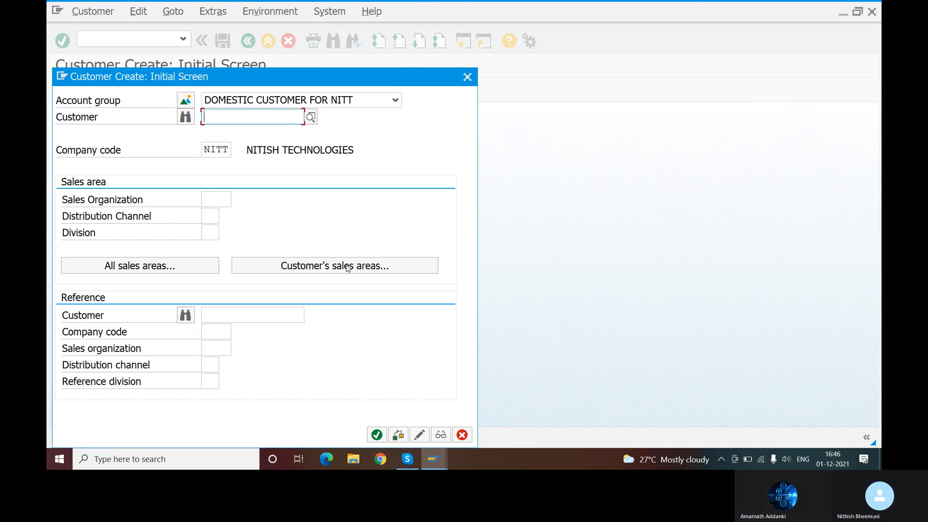
left_click_drag(222, 77, 495, 95)
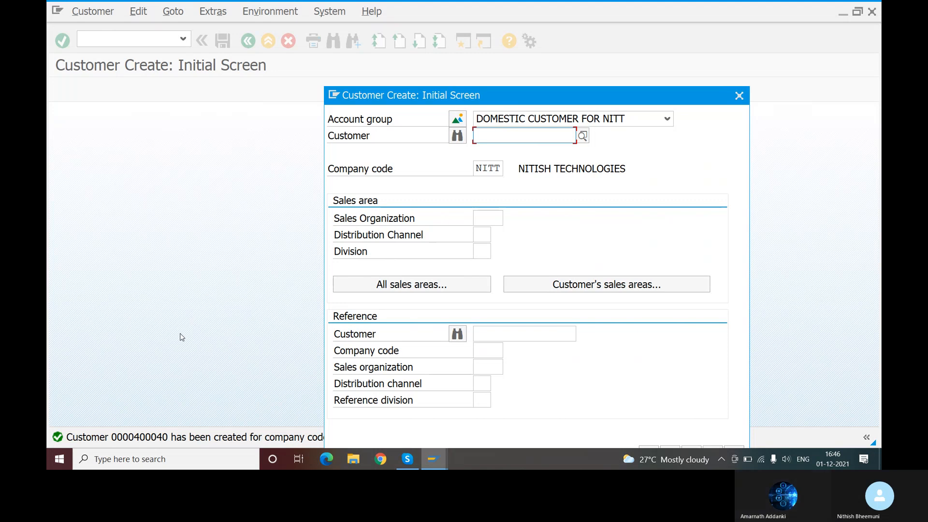
left_click_drag(380, 97, 551, 105)
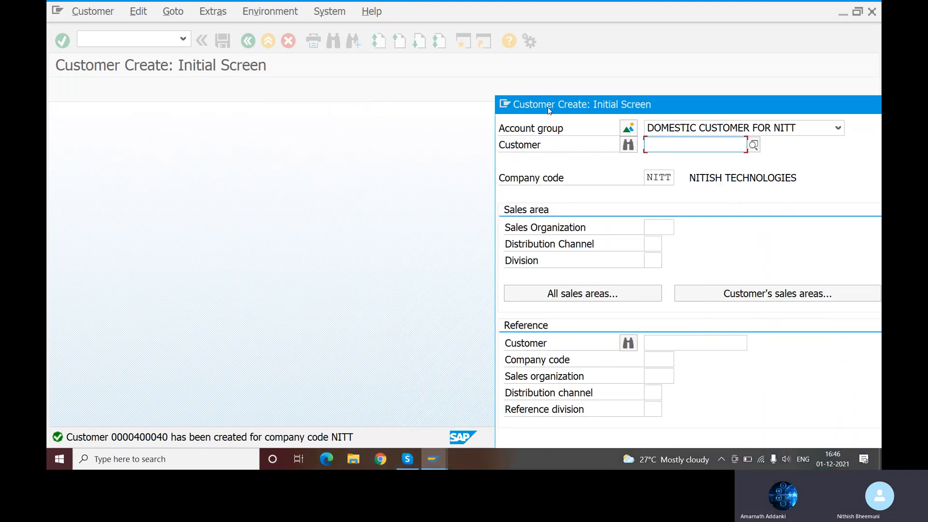
left_click_drag(622, 104, 495, 59)
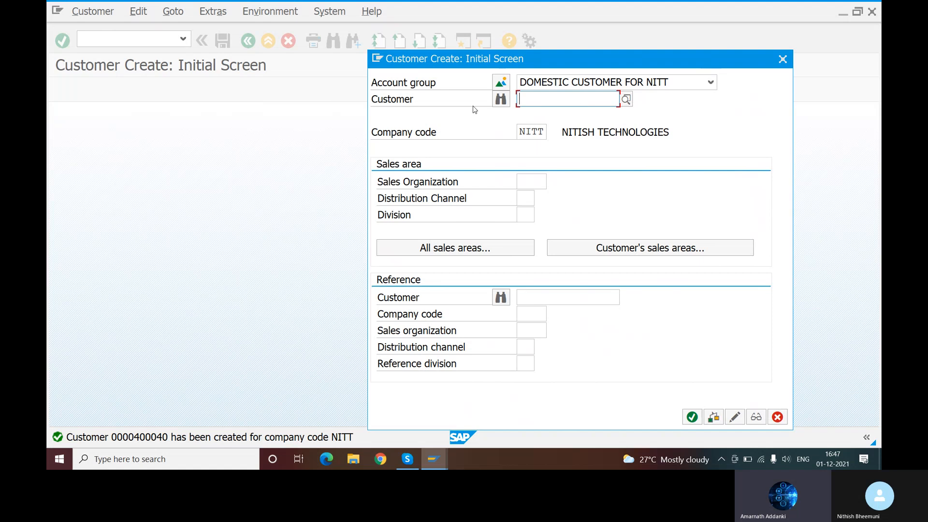
left_click_drag(425, 58, 252, 56)
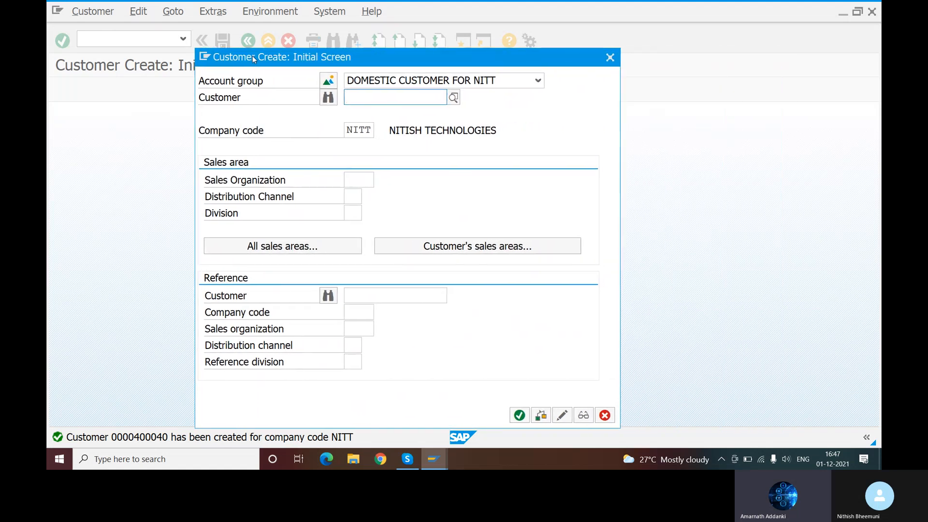
left_click_drag(318, 58, 175, 29)
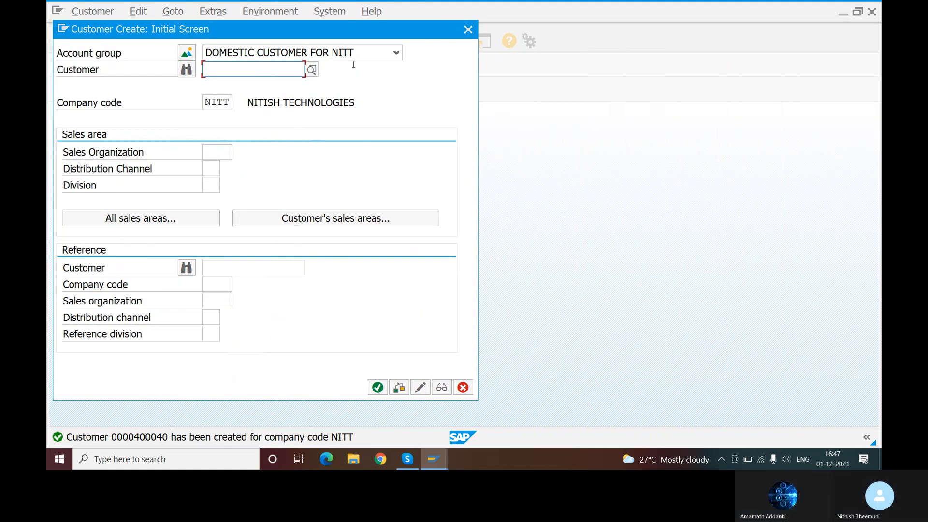
left_click(466, 29)
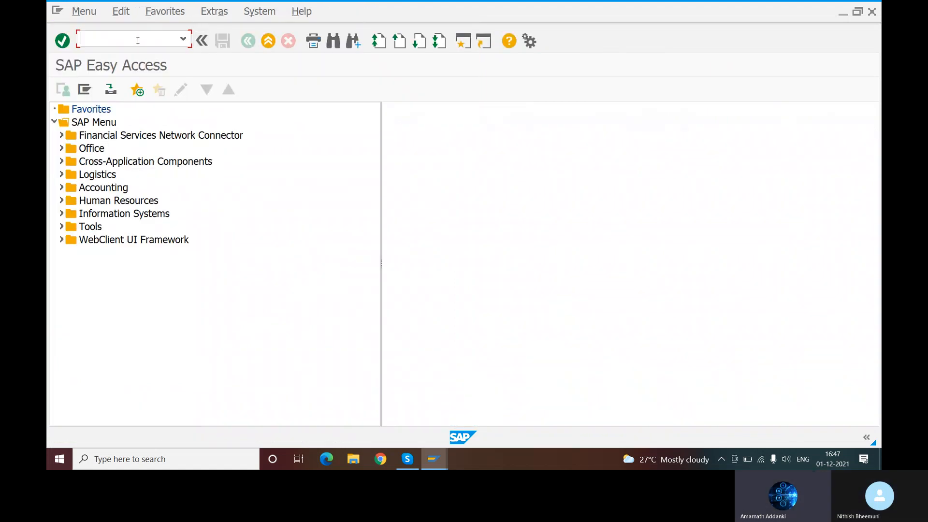
- Consult the AR configuration T-code list in Skype and start transaction XD01 in SAP
left_click(404, 461)
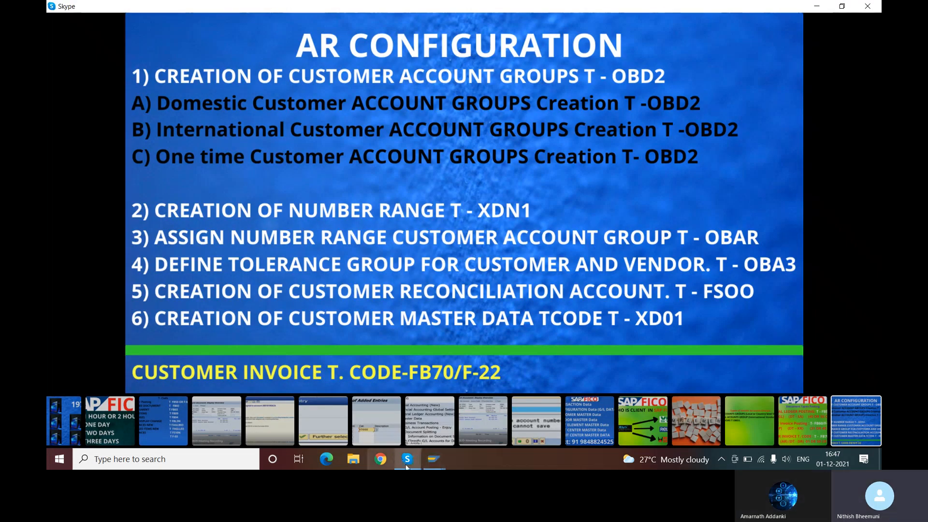
left_click(433, 459)
left_click(463, 420)
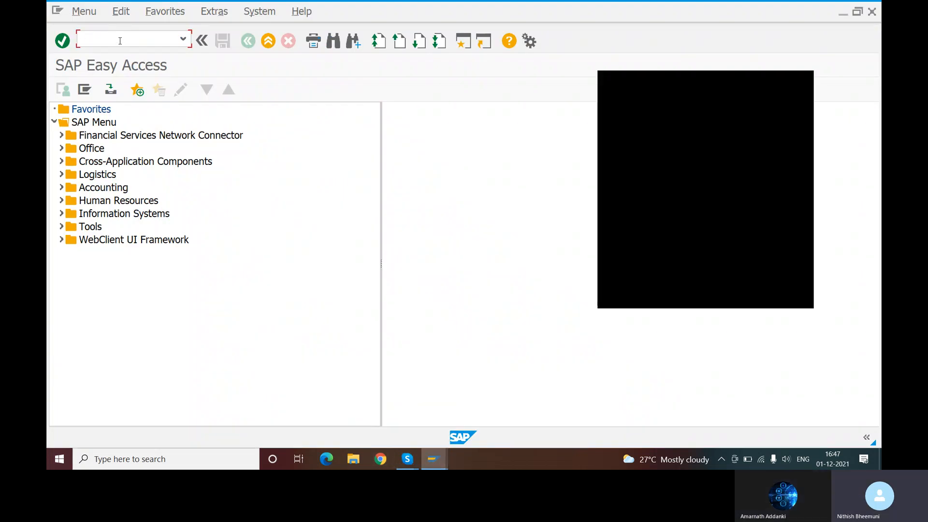
type("XD01")
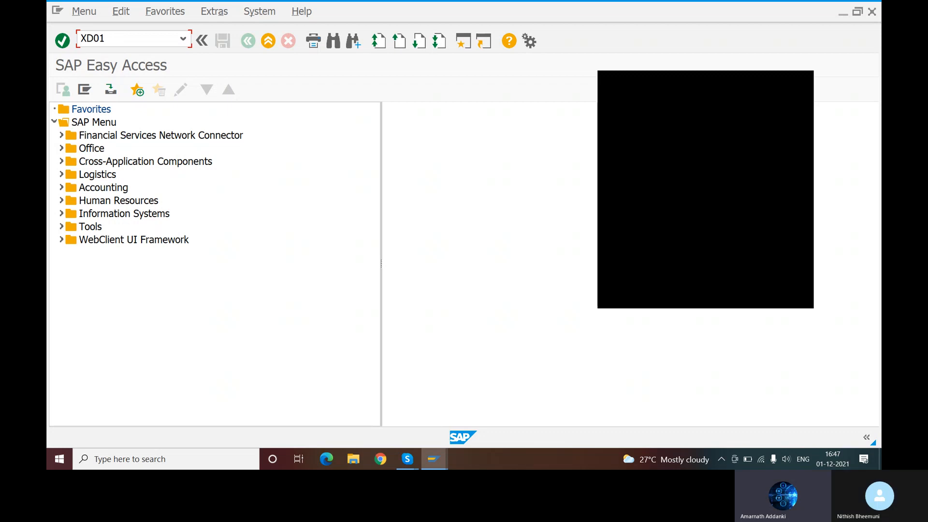
key("Return")
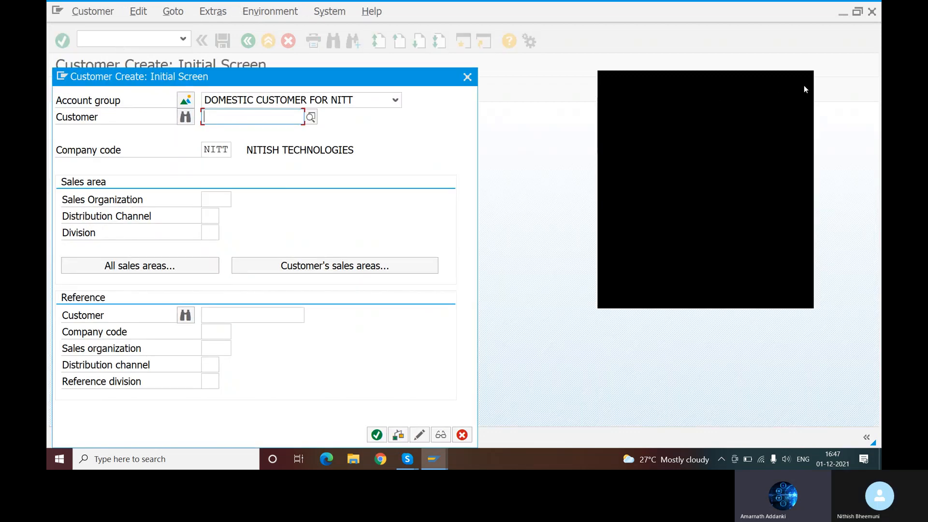
left_click(806, 81)
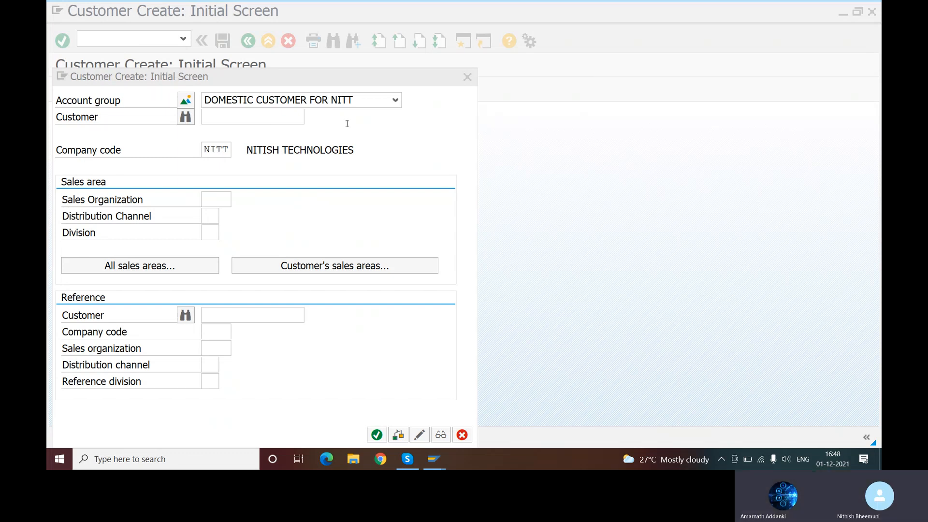
- Choose the account group DOMESTIC CUSTOMER FOR NITT for company code NITT and continue to the general data
left_click(389, 104)
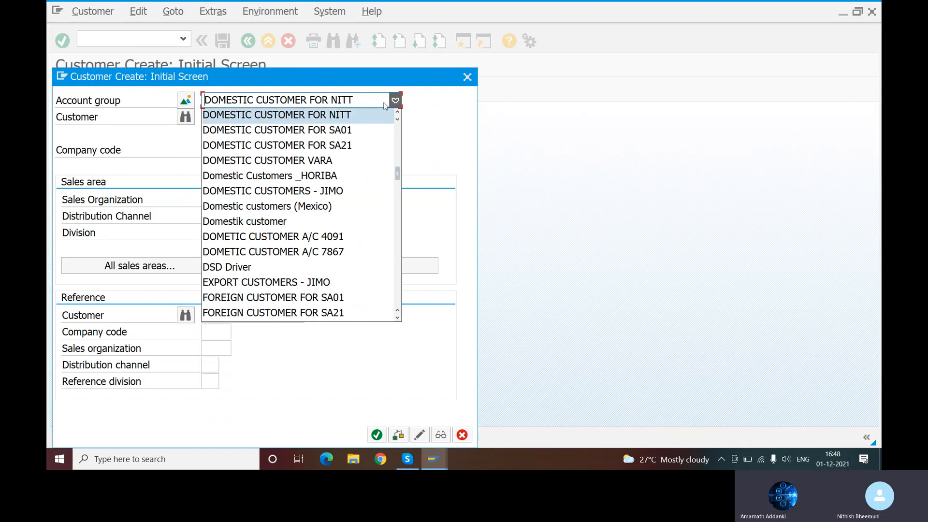
left_click(282, 115)
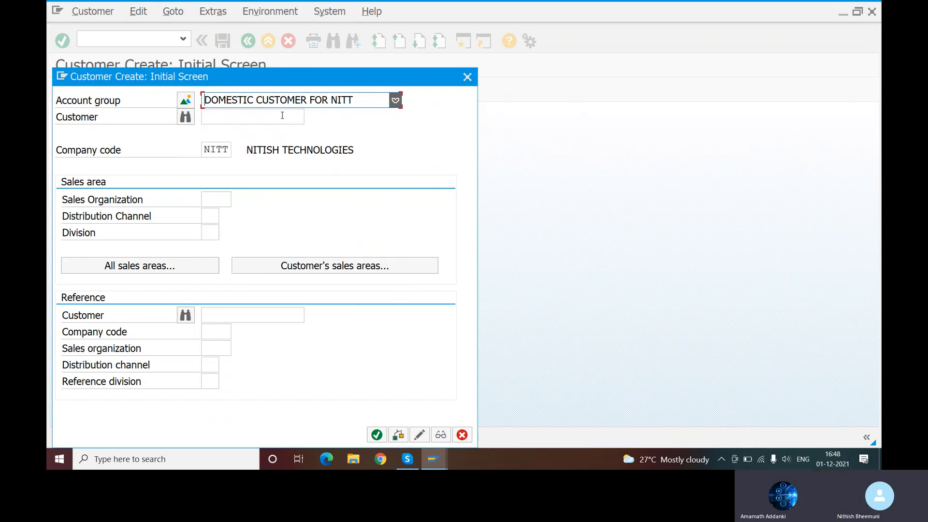
key("Return")
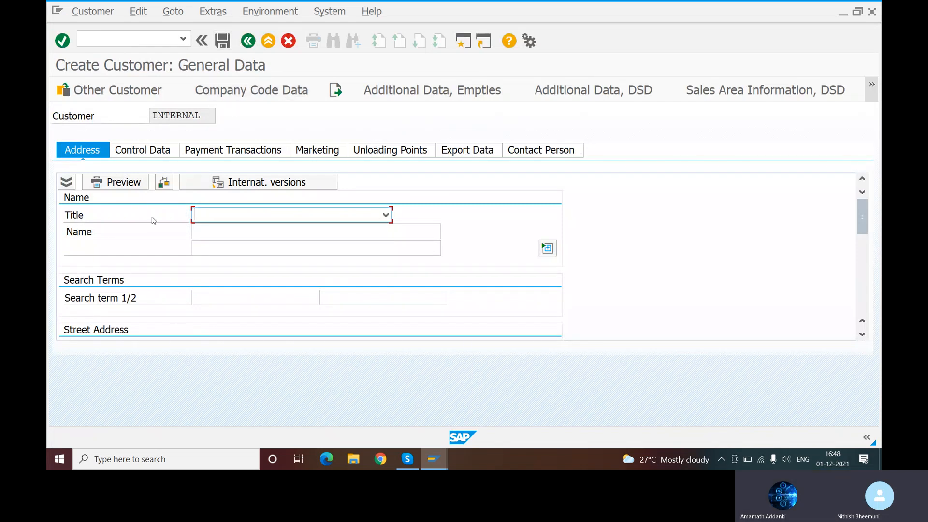
- Set the new customer's title to Company and enter the customer's name
left_click(386, 215)
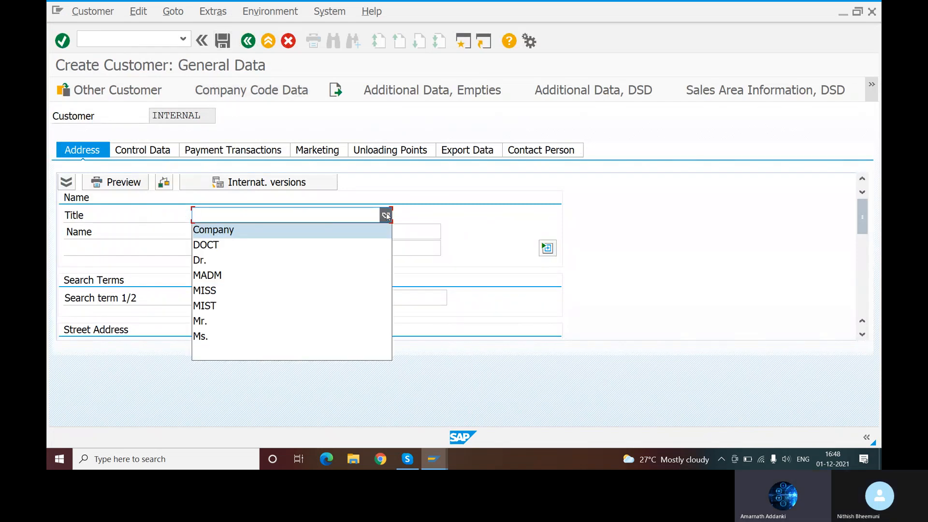
left_click(224, 231)
left_click(234, 235)
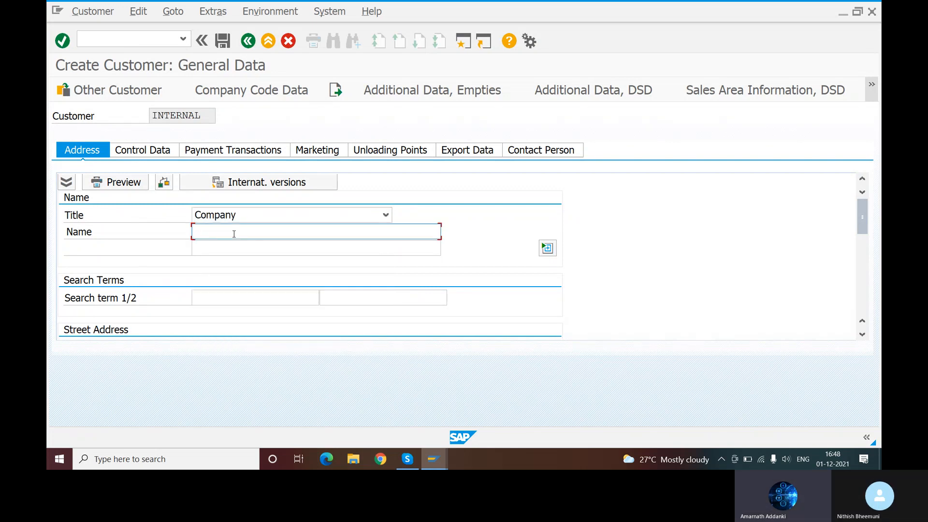
type("AMARNATH D")
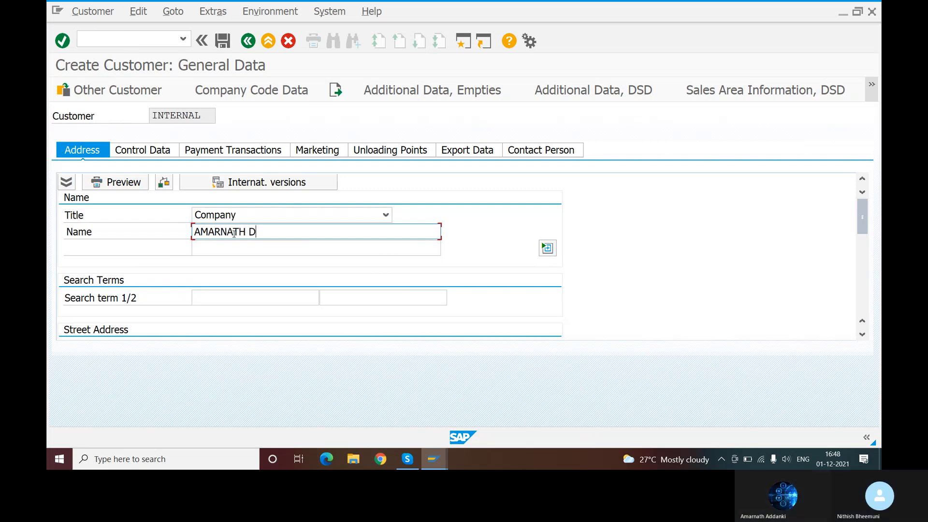
type("OMESTIC CUSTOMER")
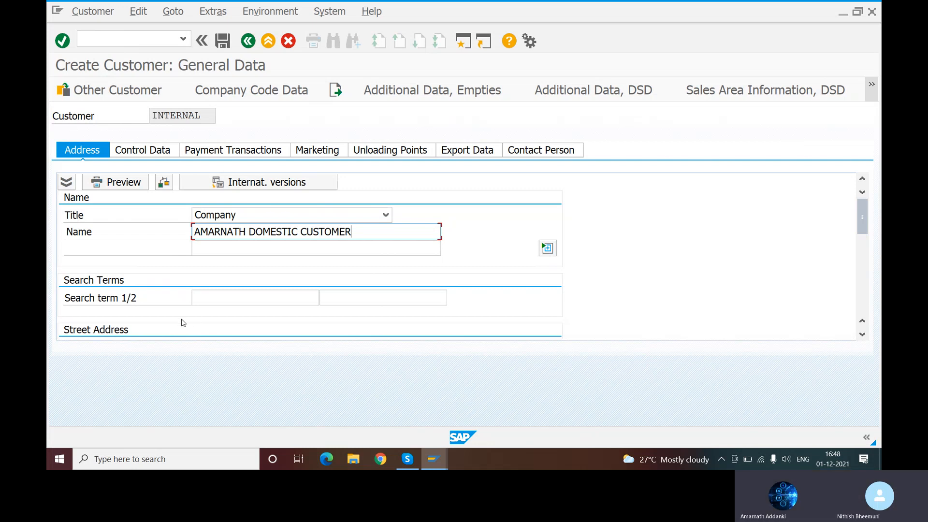
key("Tab")
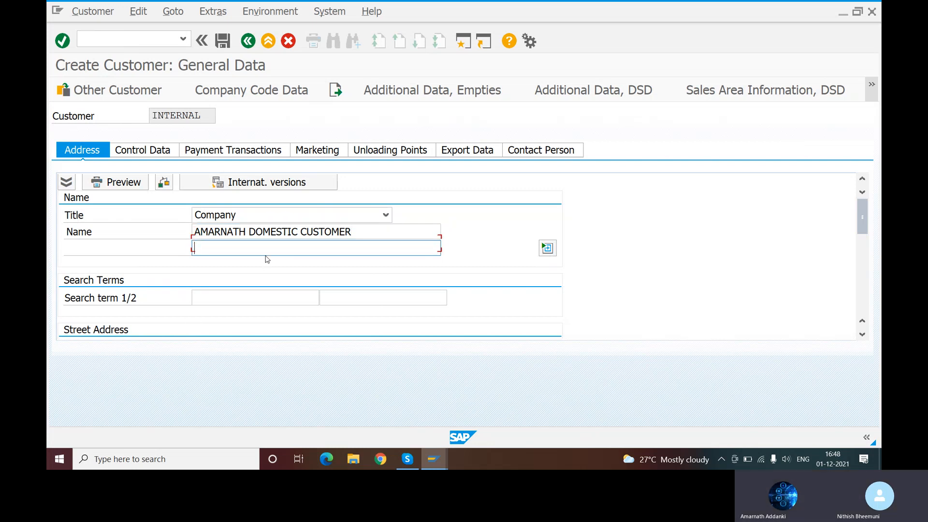
- Leave the search terms empty and enter the customer's street and house number in the street address
key("Tab")
key("Tab")
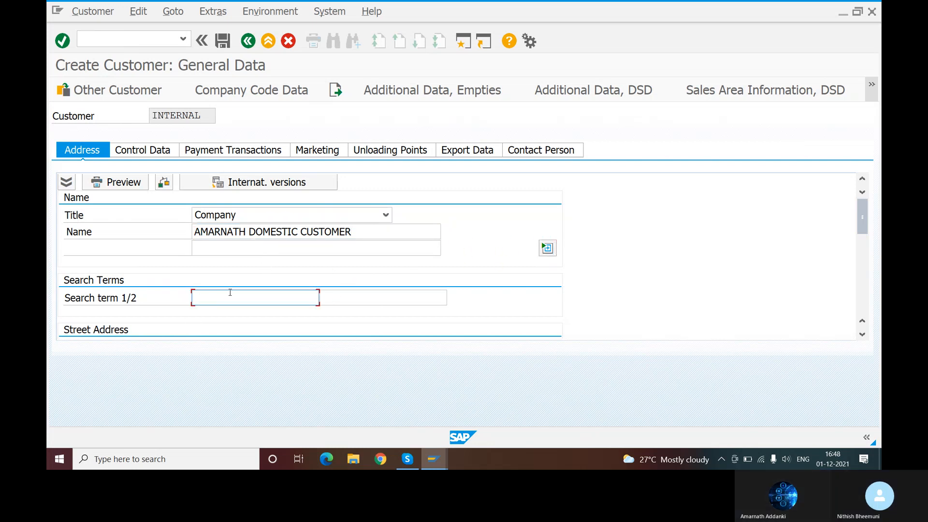
key("Tab")
key("Tab")
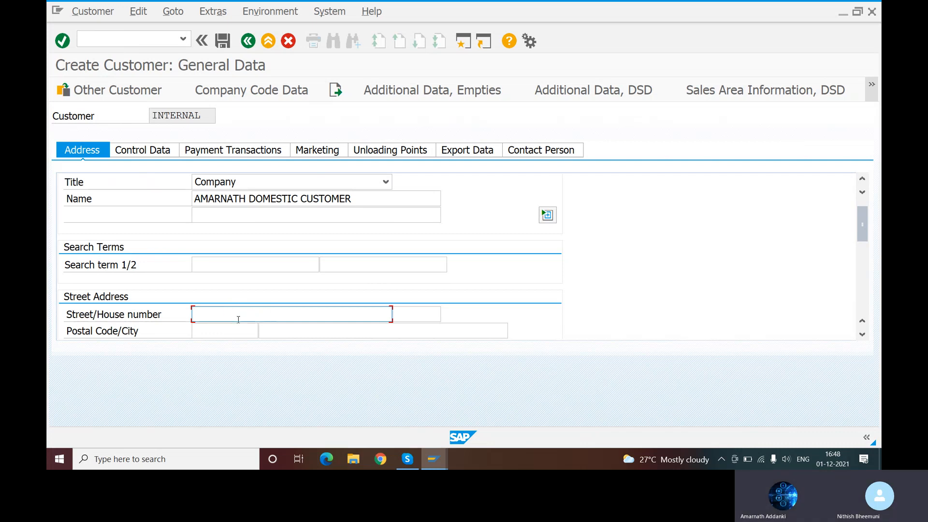
type("MEENAKSHI ")
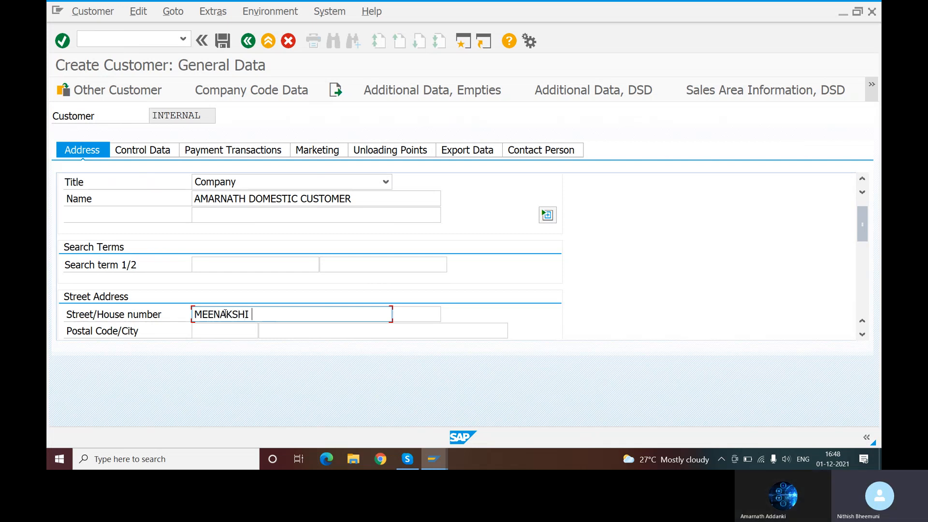
type("ESTETE")
key("BackSpace")
type("S")
key("BackSpace")
key("BackSpace")
key("BackSpace")
type("A")
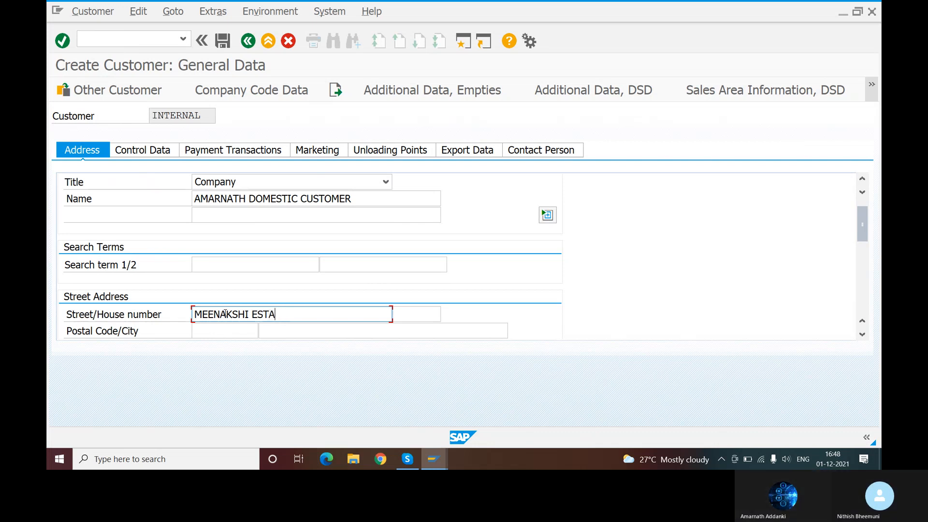
type("TES")
key("Tab")
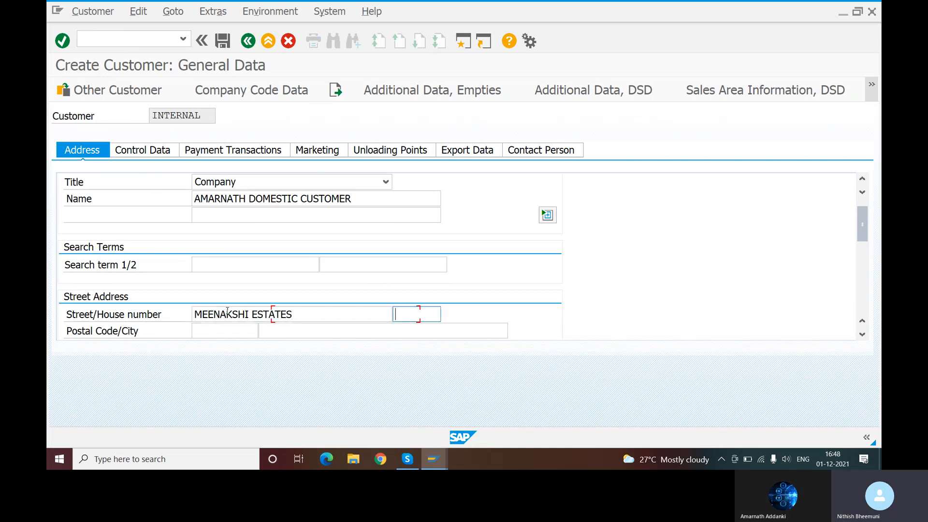
type("5-50")
key("Tab")
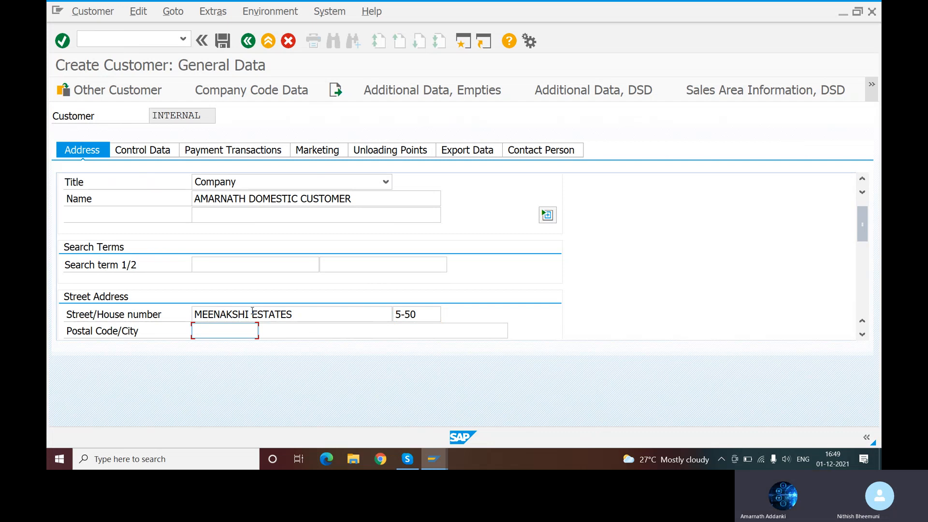
- Fill in the postal code and city of the customer's street address
type("5000")
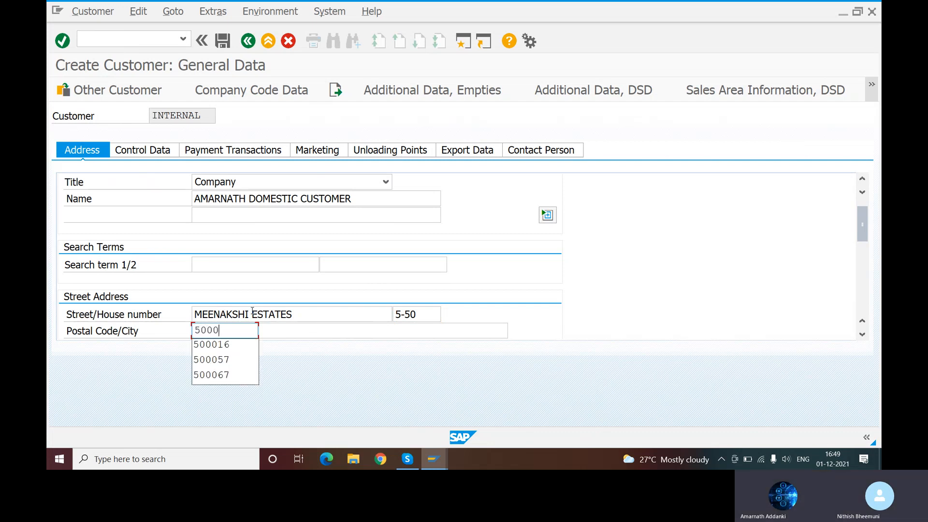
type("15")
key("Tab")
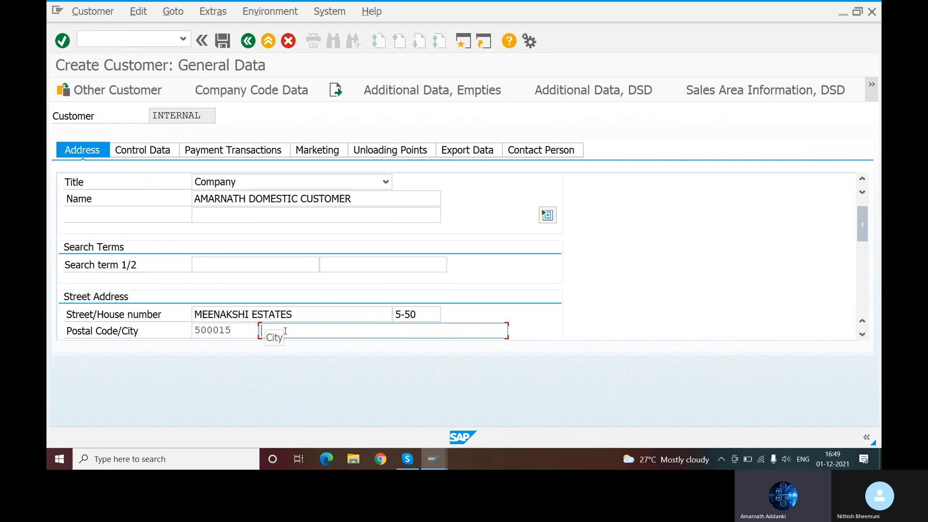
type("HY")
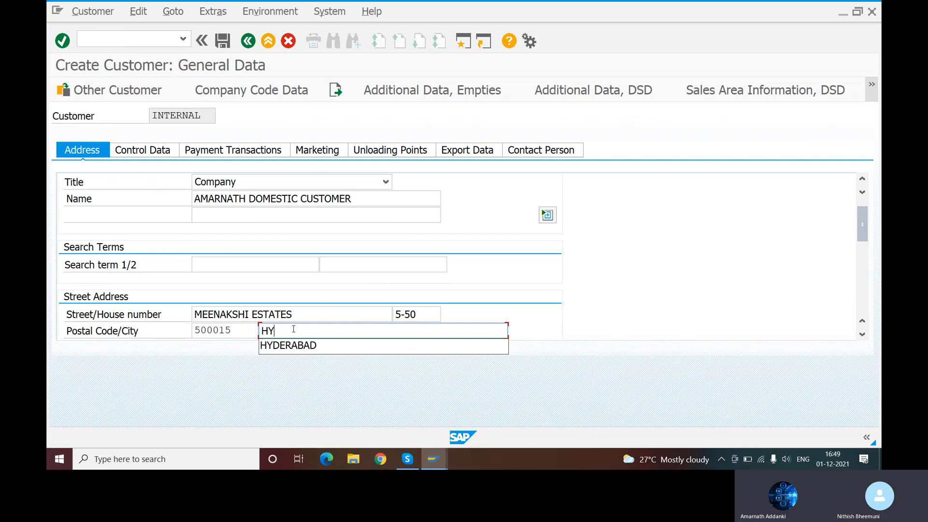
left_click(289, 346)
key("Tab")
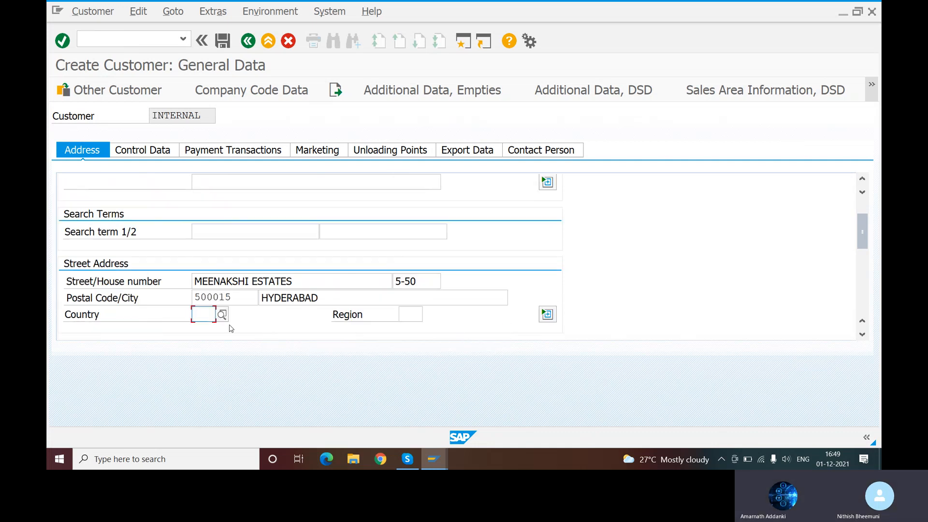
- Set the address country to IN and the region to 01, and confirm the address entries
type("IN")
key("Tab")
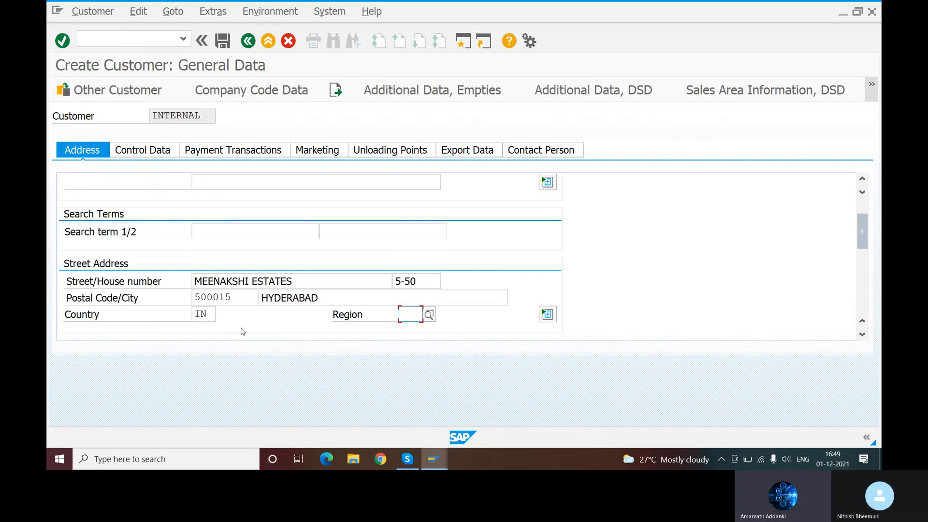
type("00")
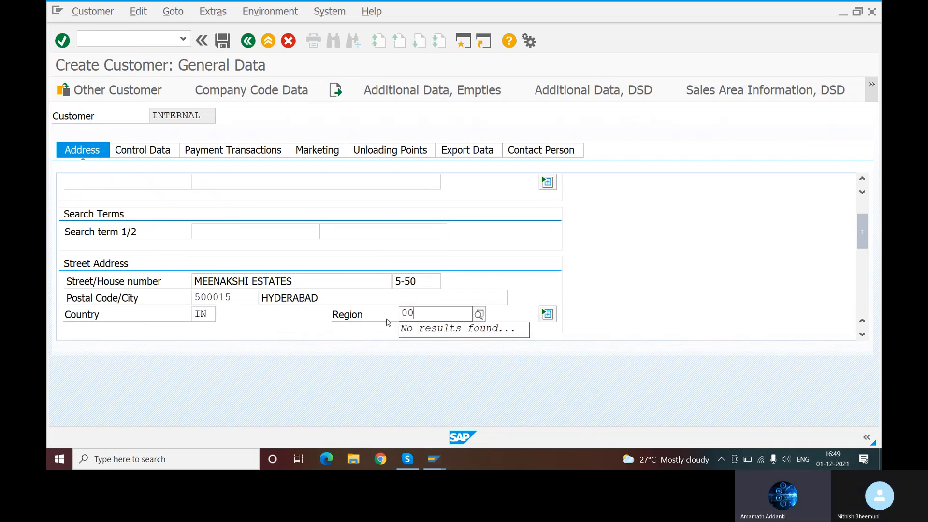
key("BackSpace")
type("1")
left_click(420, 349)
key("Tab")
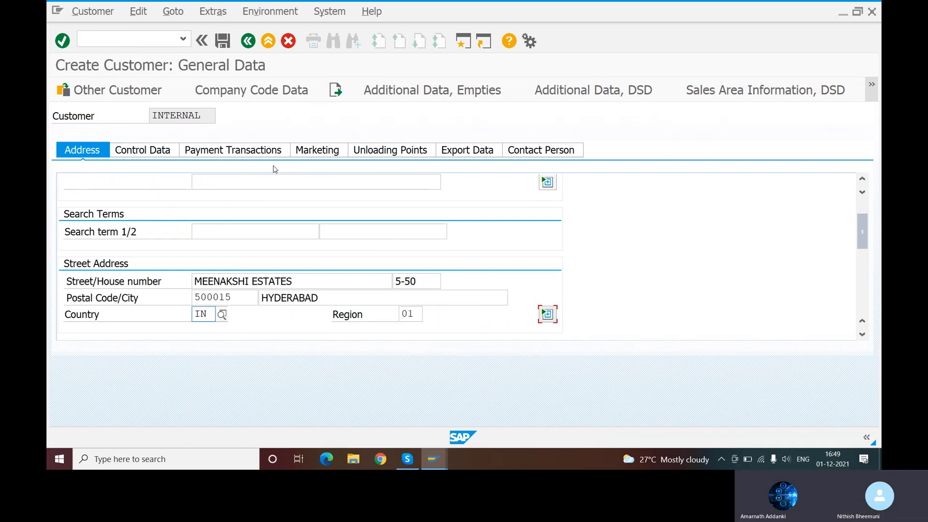
key("Return")
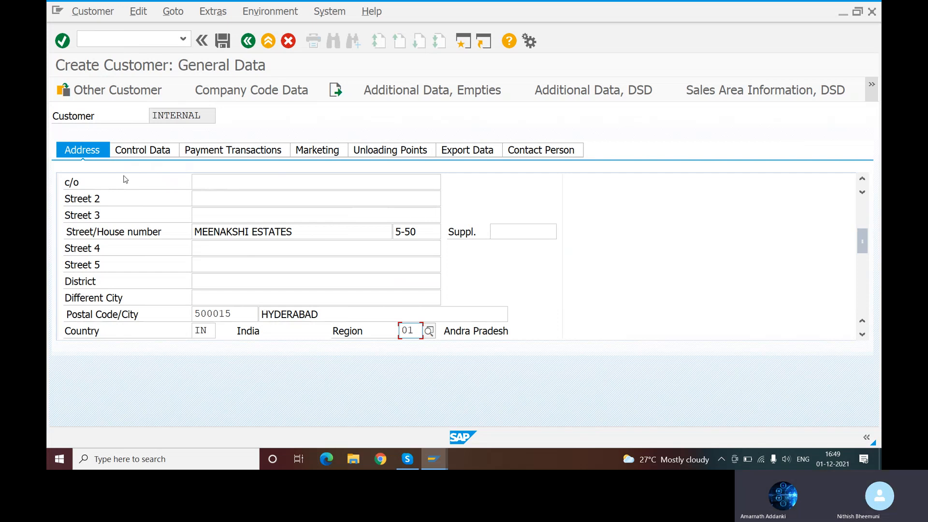
- Leave the control and bank data empty and set the company code reconciliation account to DOMESTIC CUSTOMER RECON ACCOUNT
left_click(130, 151)
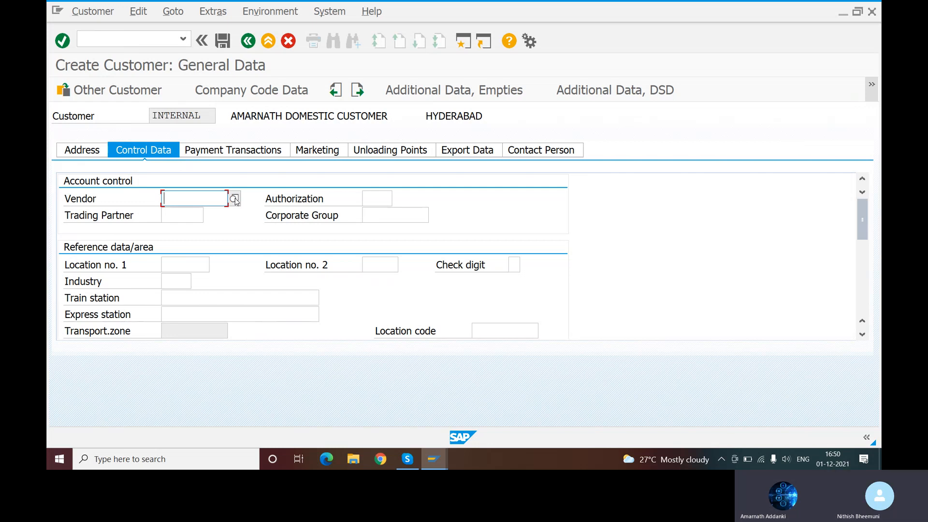
left_click(228, 152)
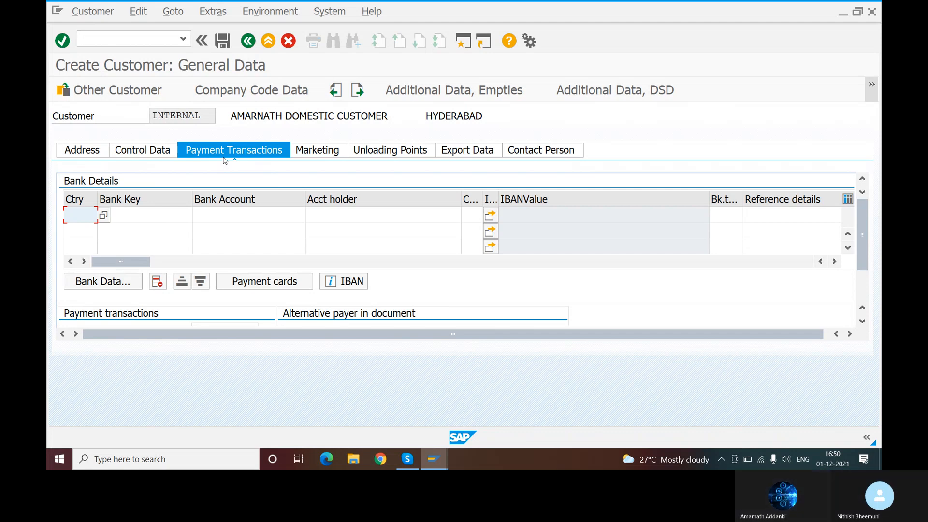
left_click(264, 98)
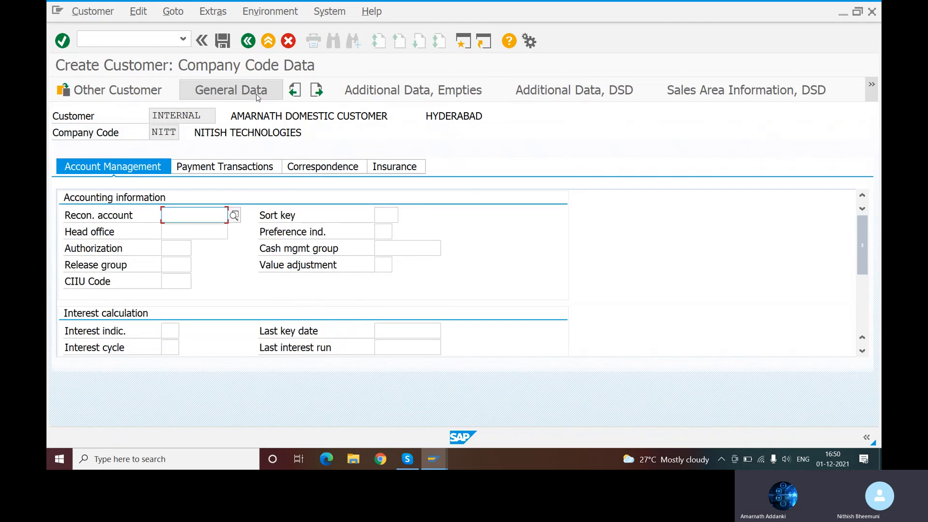
left_click(234, 216)
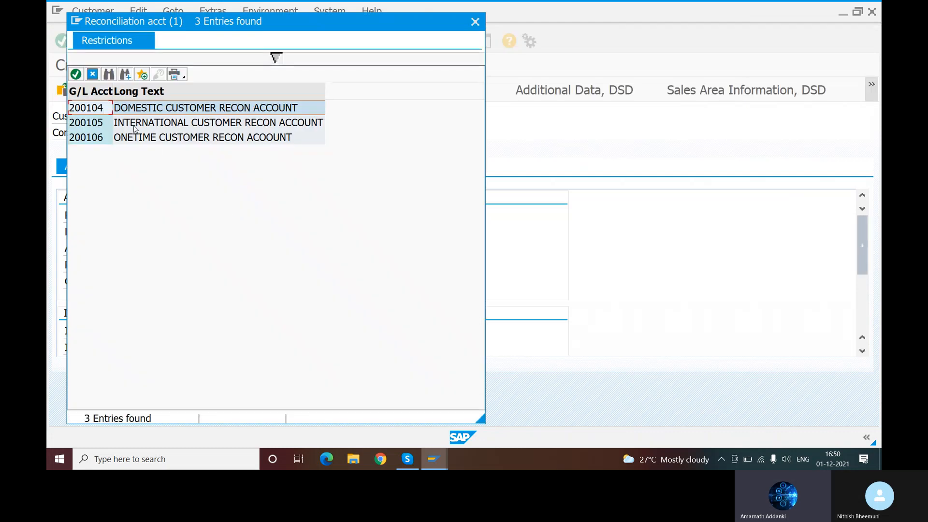
double_click(141, 112)
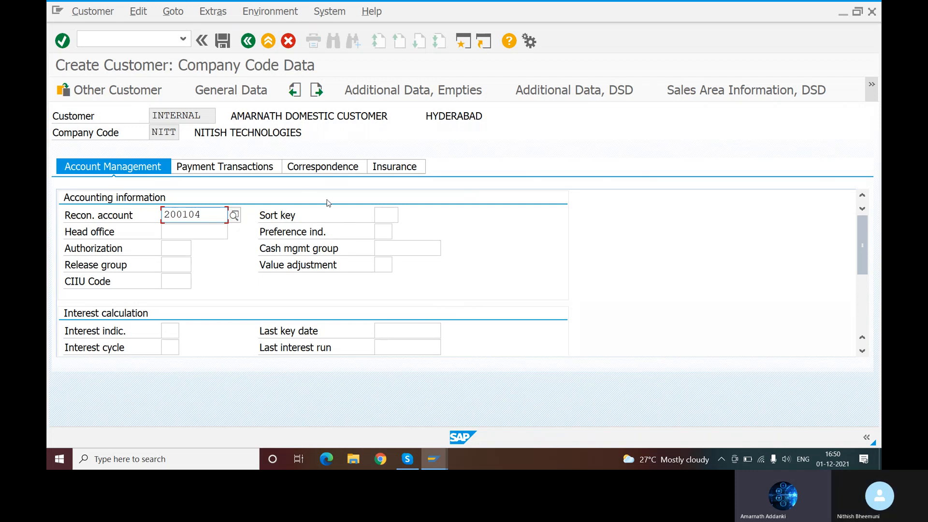
- Set the sort key in the customer's accounting information to 031, Customer number
left_click(388, 215)
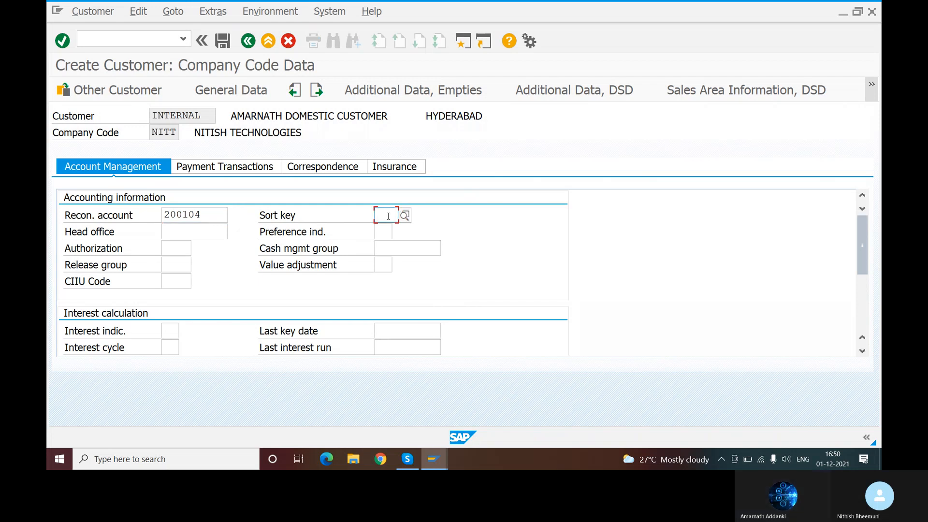
type("0")
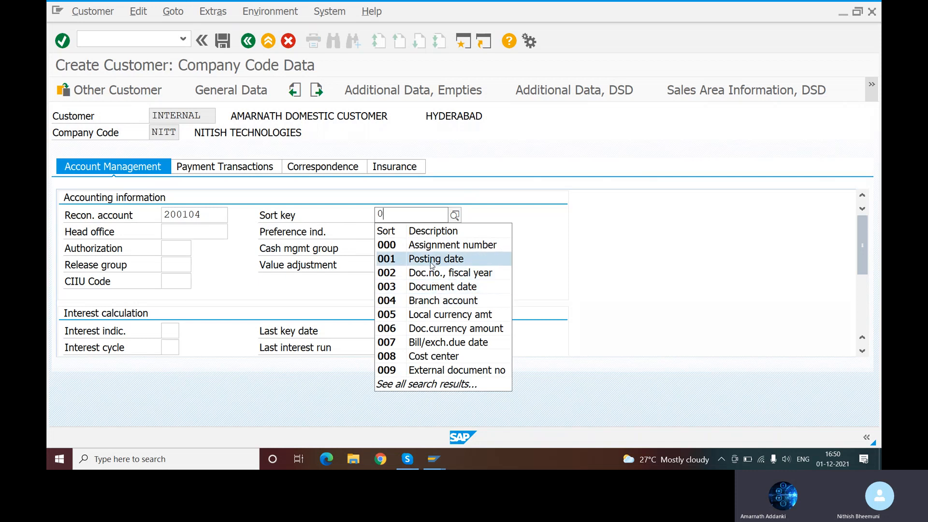
left_click(454, 215)
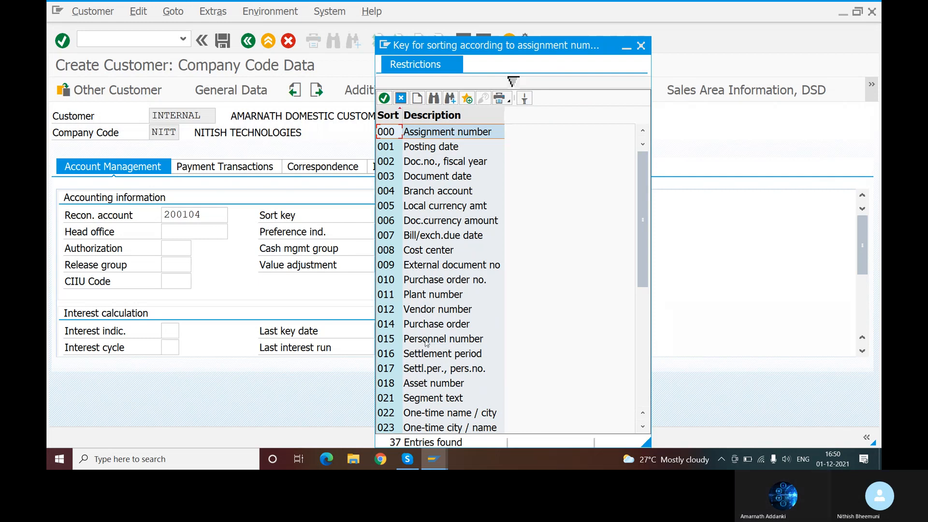
scroll(433, 353, "down", 2)
scroll(433, 352, "down", 1)
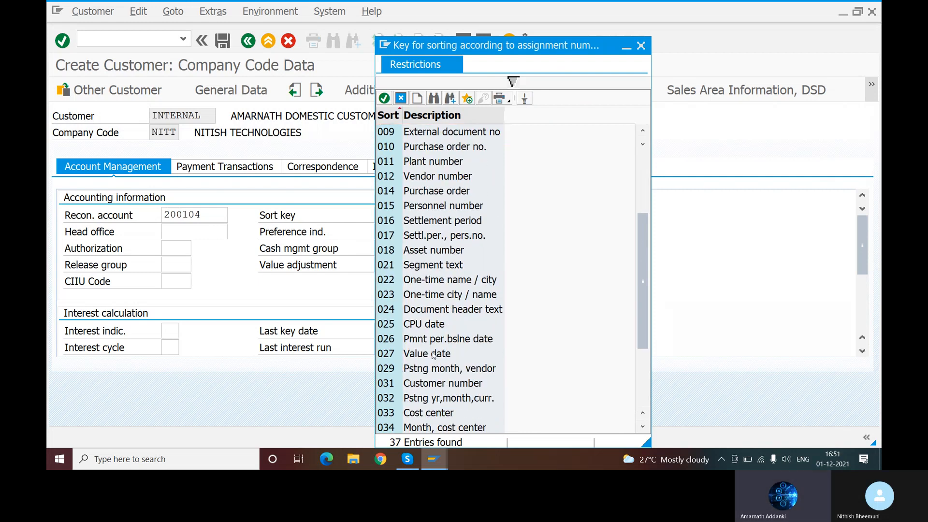
double_click(411, 384)
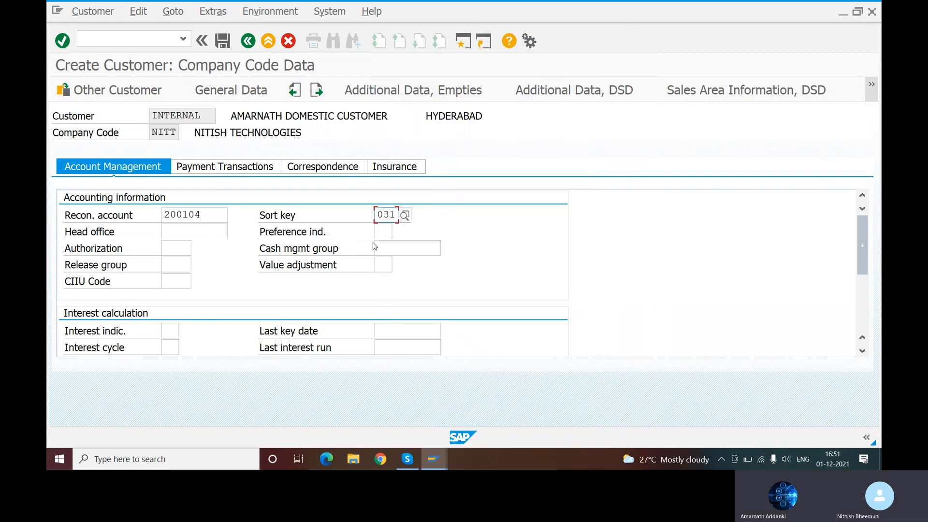
- Set the cash management group to E6, Major customers
left_click(428, 252)
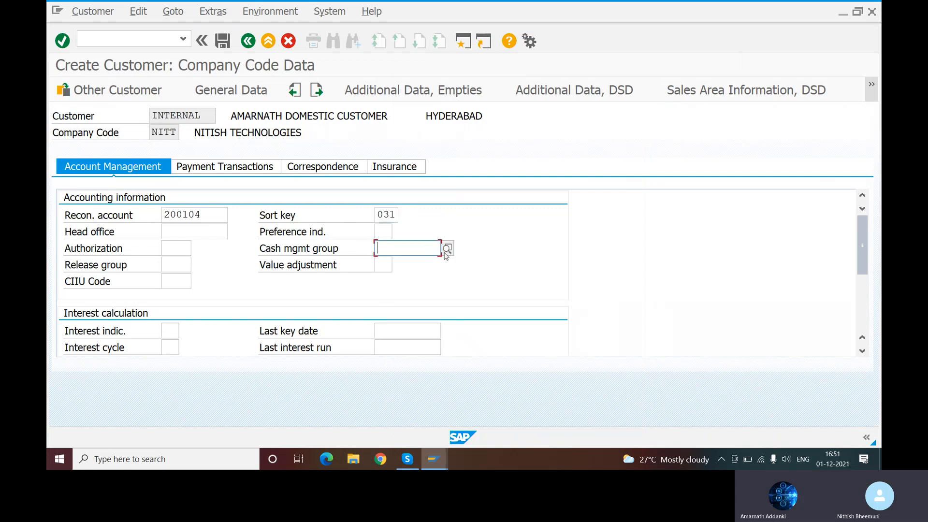
left_click(447, 248)
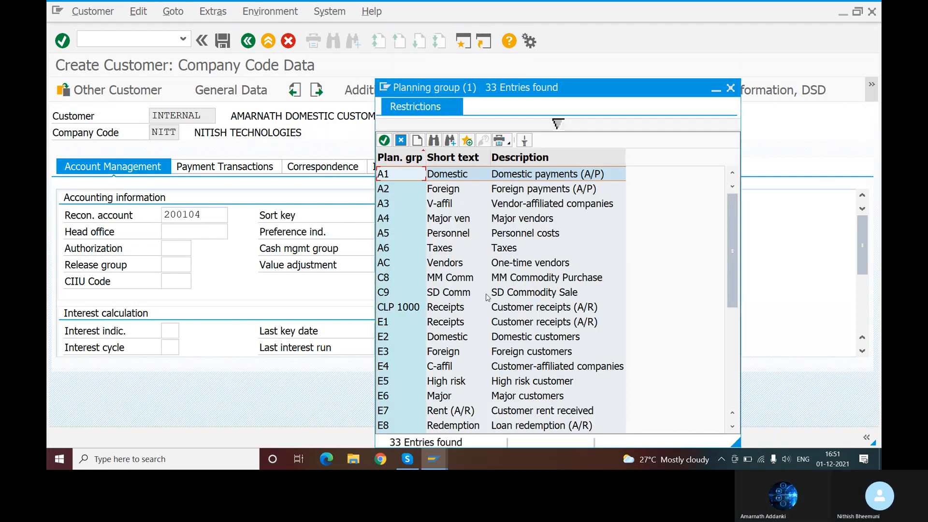
double_click(526, 396)
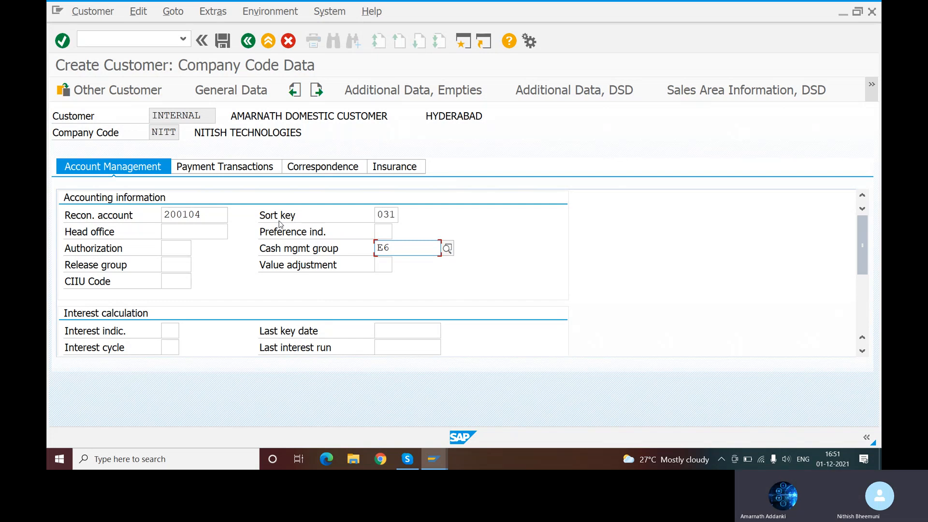
- Set the customer's terms of payment to 0001 and save the customer master record
left_click(225, 166)
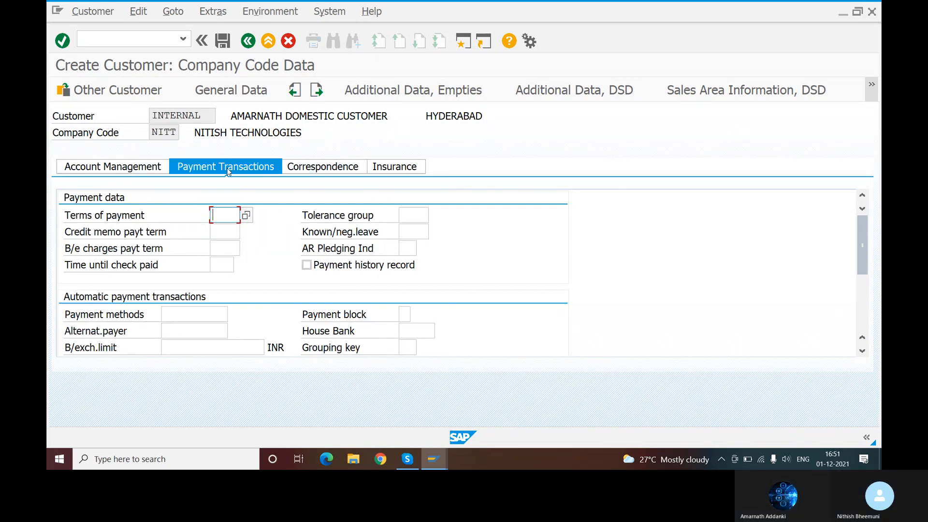
left_click(246, 215)
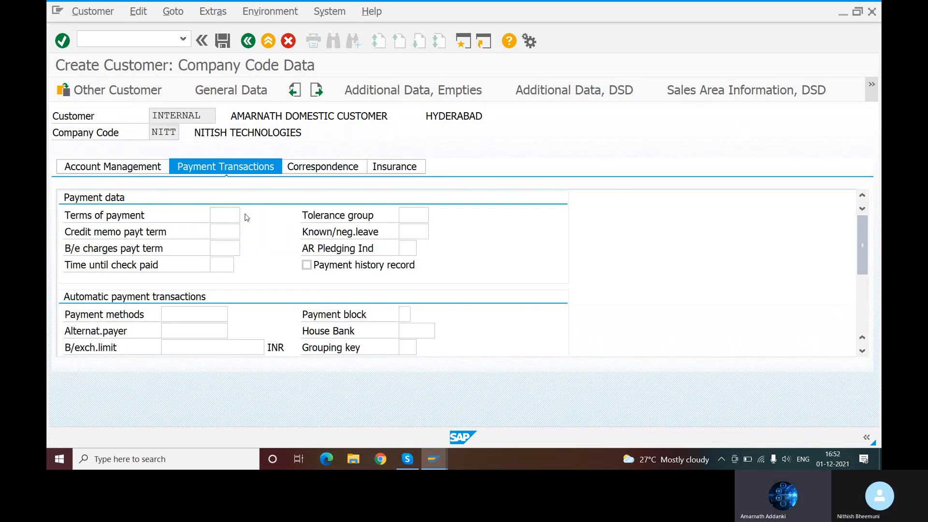
left_click(143, 111)
double_click(143, 112)
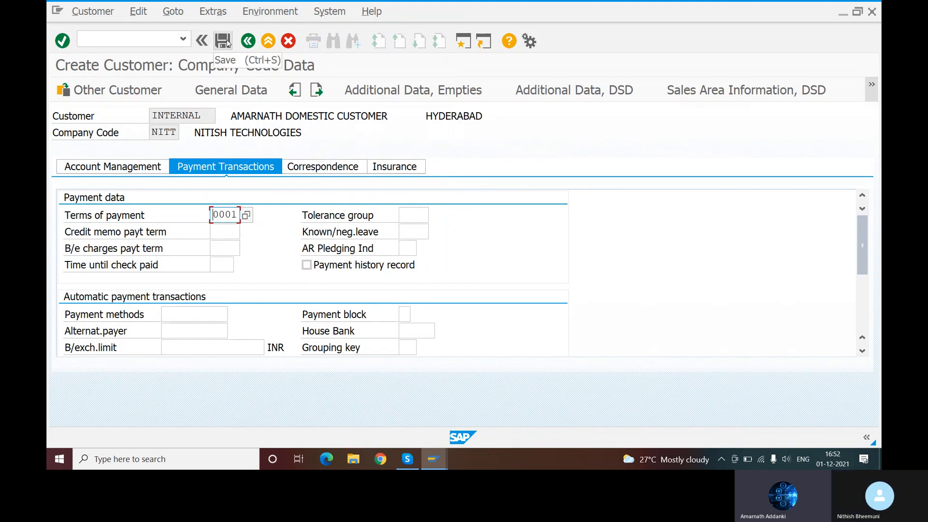
left_click(227, 43)
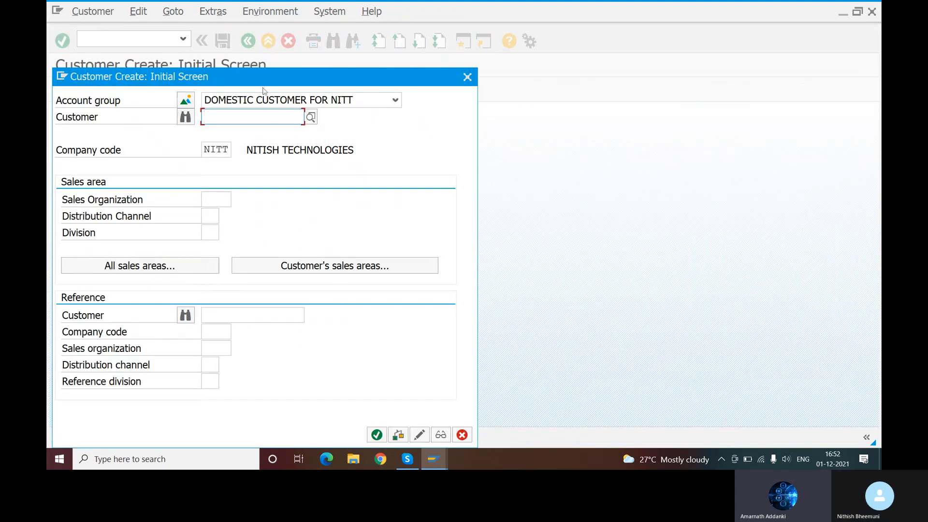
left_click_drag(288, 81, 282, 38)
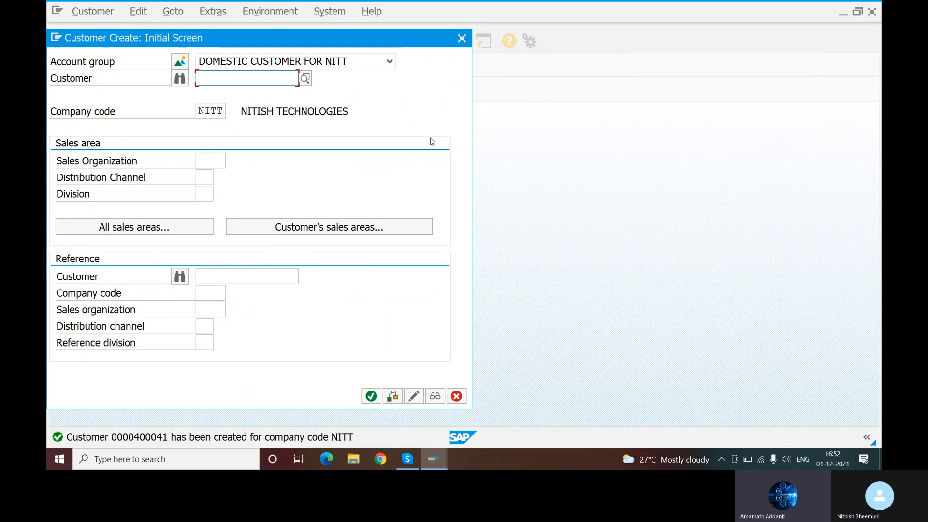
- Switch to Skype and check the AR Configuration slide for the customer invoice transaction code
mouse_move(409, 465)
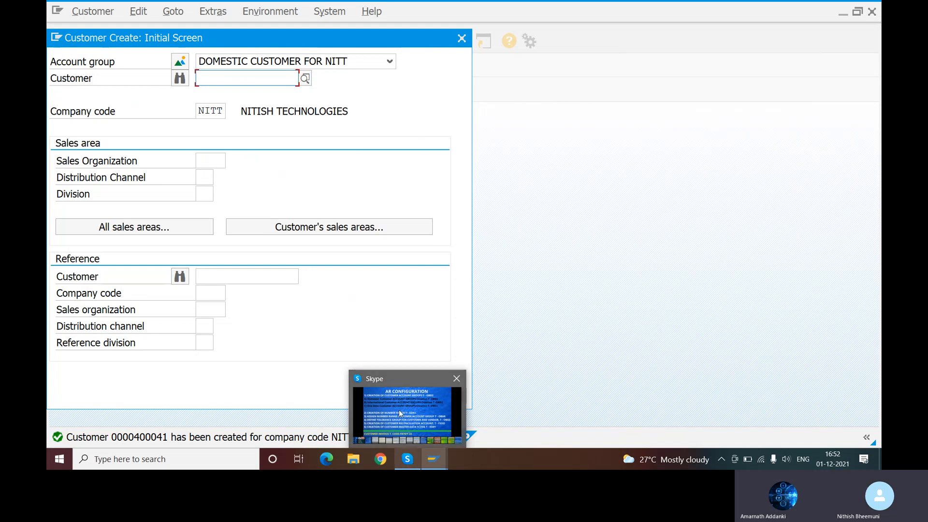
left_click(384, 410)
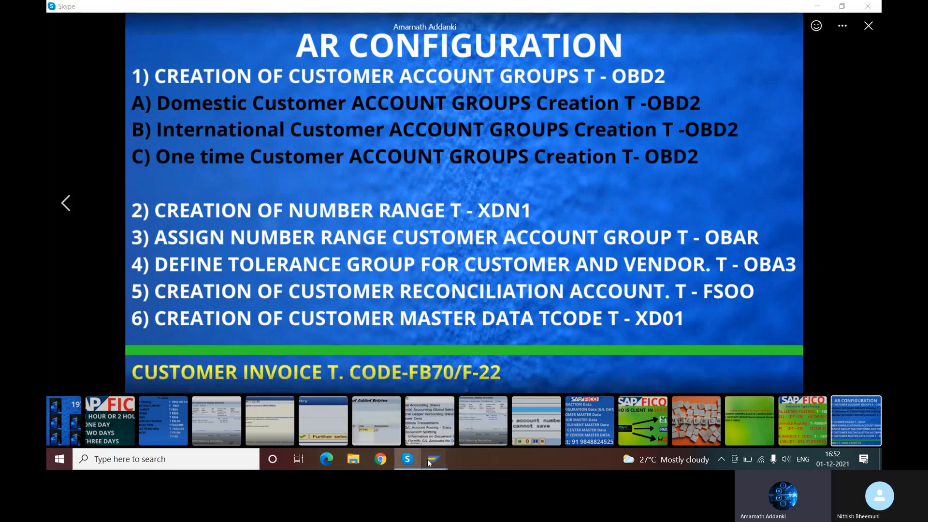
mouse_move(433, 459)
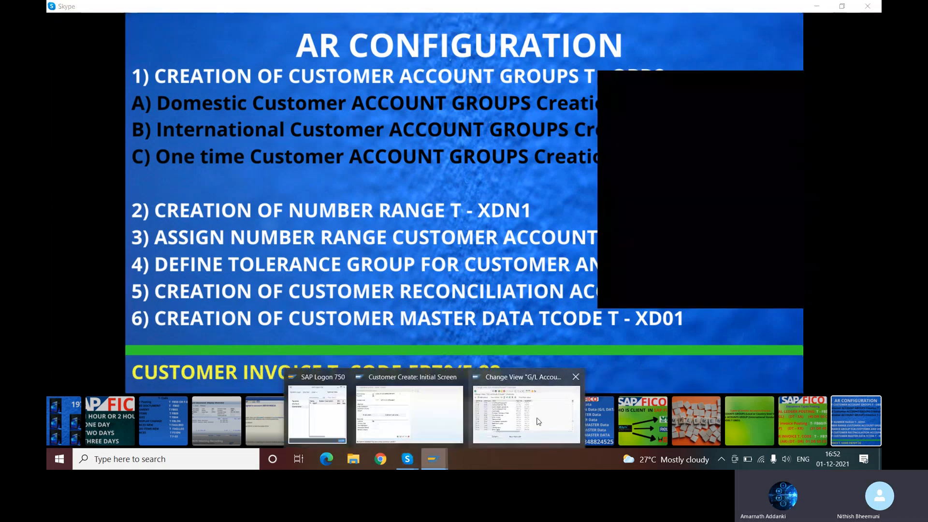
left_click(497, 432)
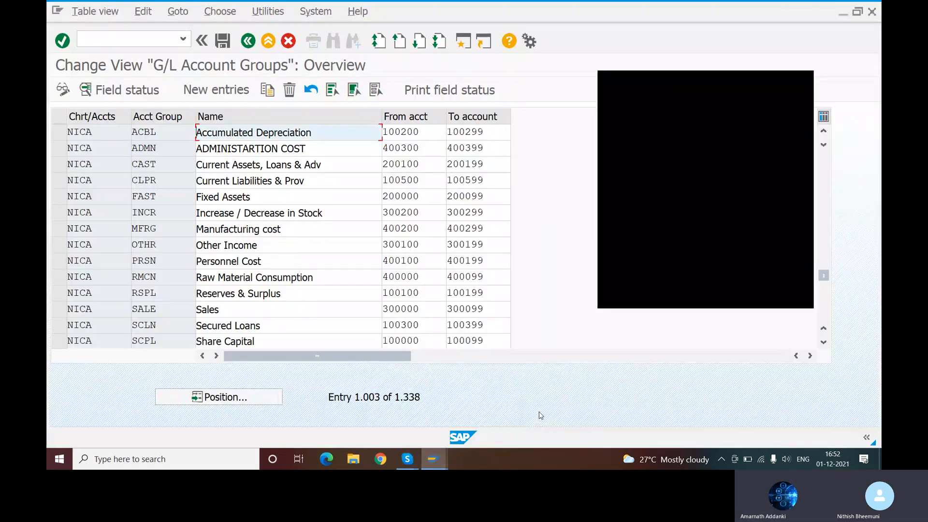
left_click(413, 459)
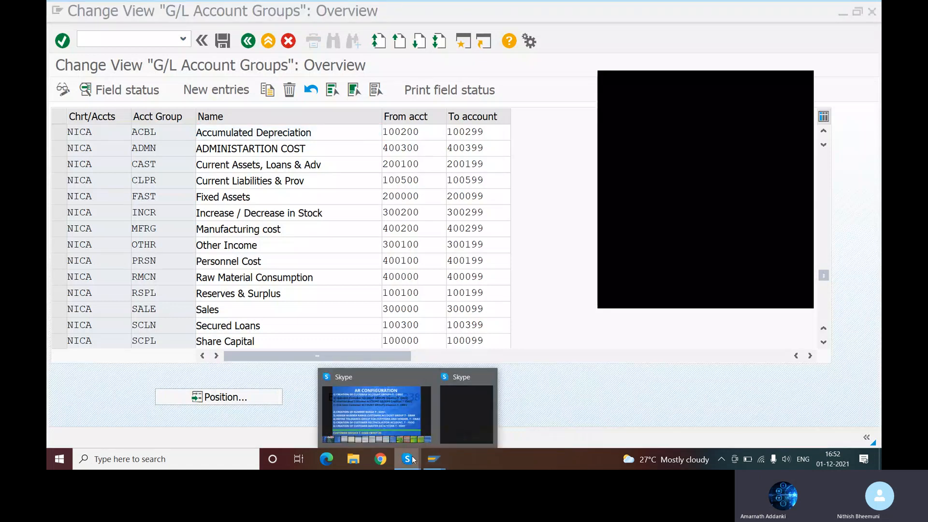
left_click(373, 422)
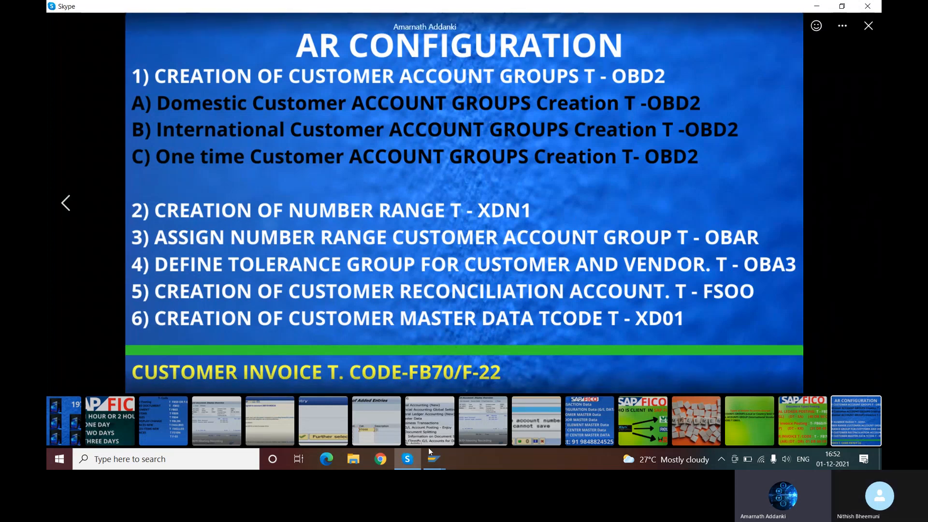
- Switch back to the SAP customer creation window, leave it and start transaction FB70 for entering a customer invoice
mouse_move(434, 459)
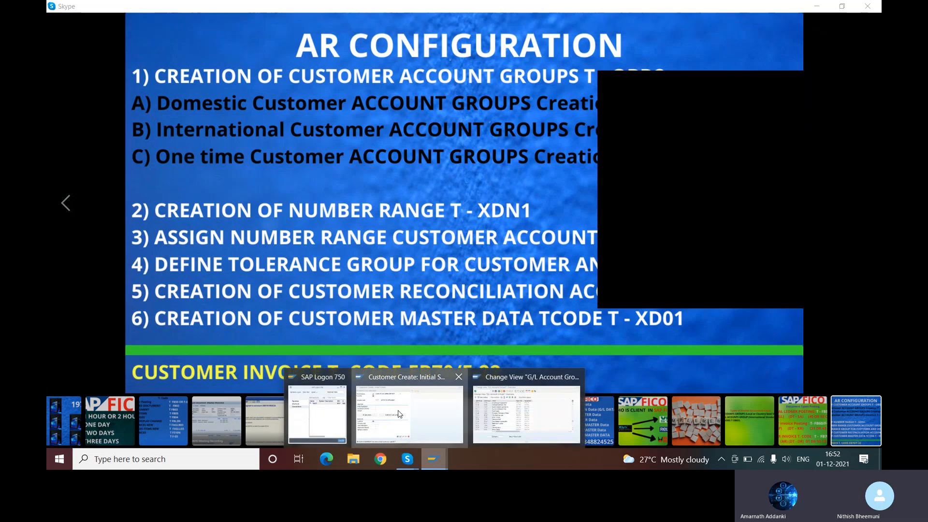
left_click(399, 411)
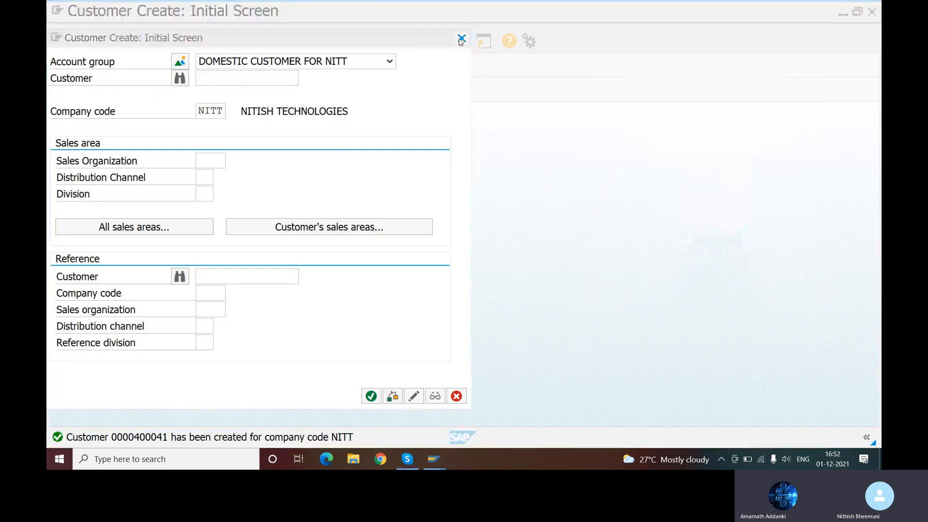
left_click(462, 38)
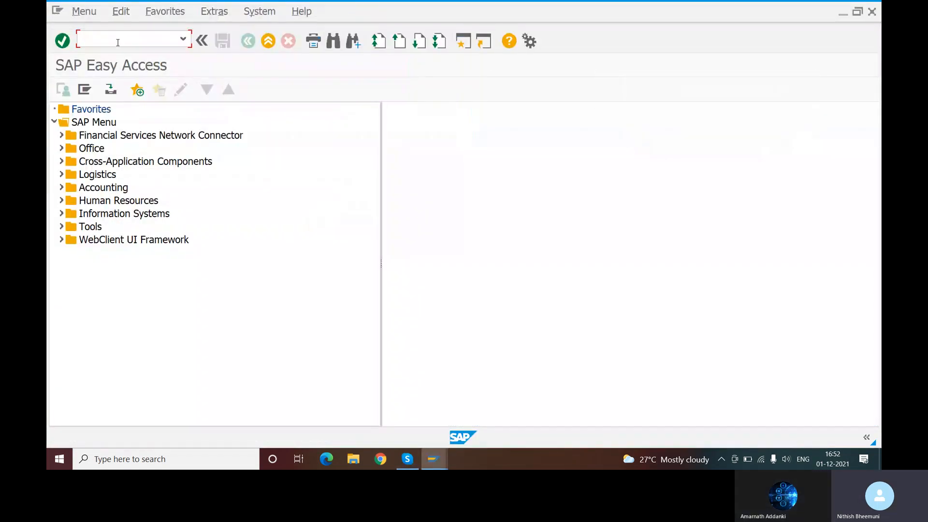
type("FB70")
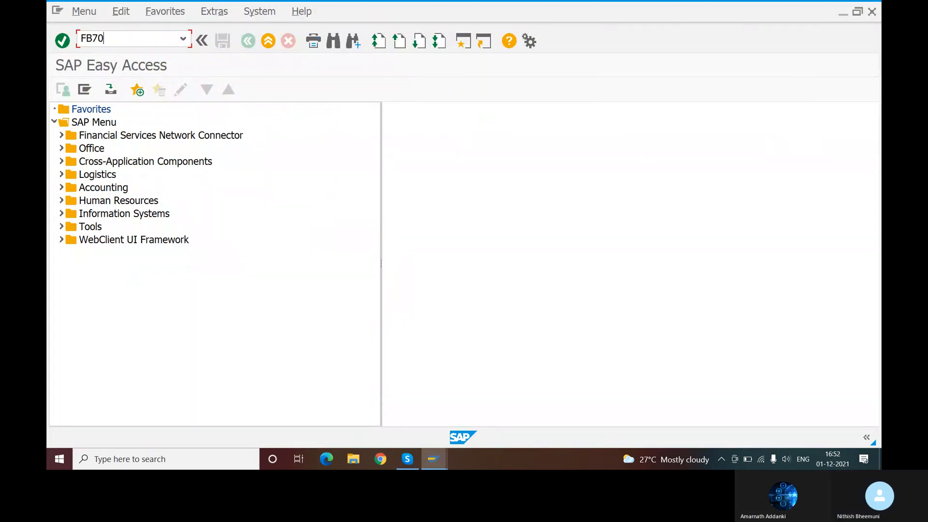
key("Return")
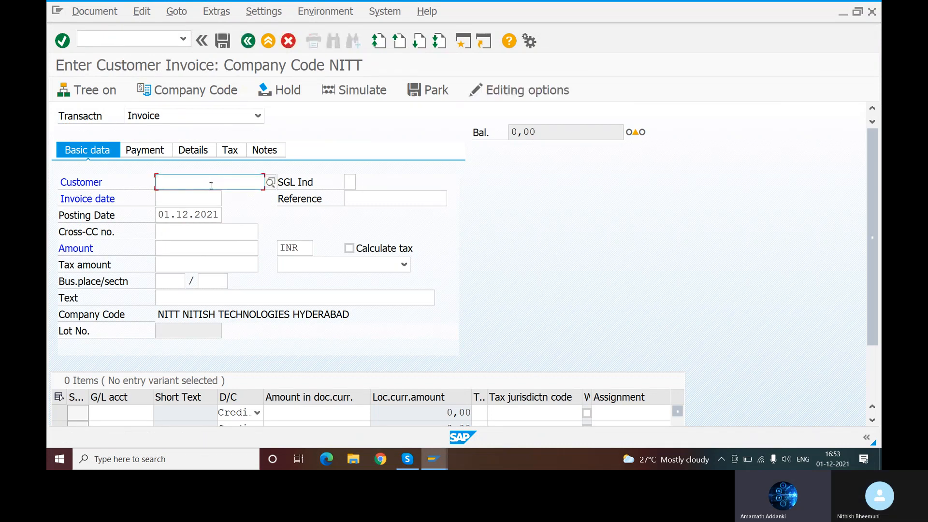
left_click(270, 183)
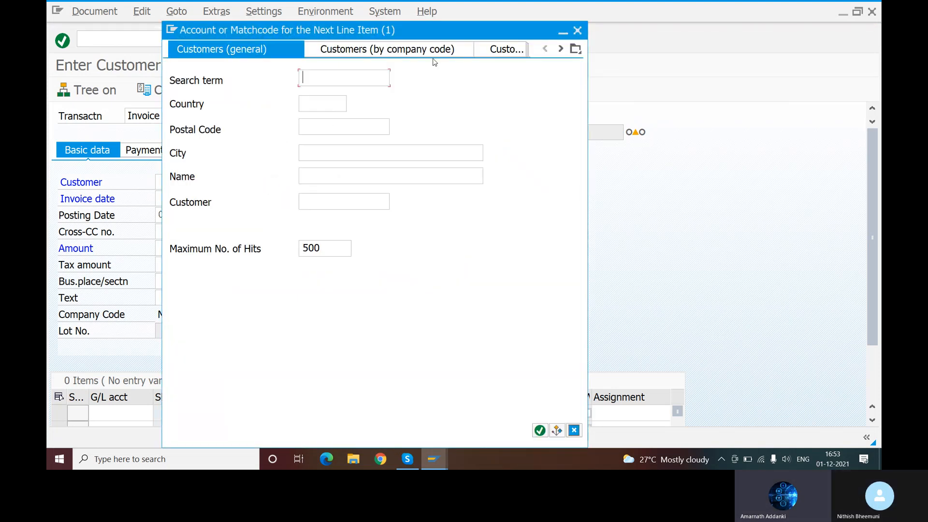
left_click(578, 31)
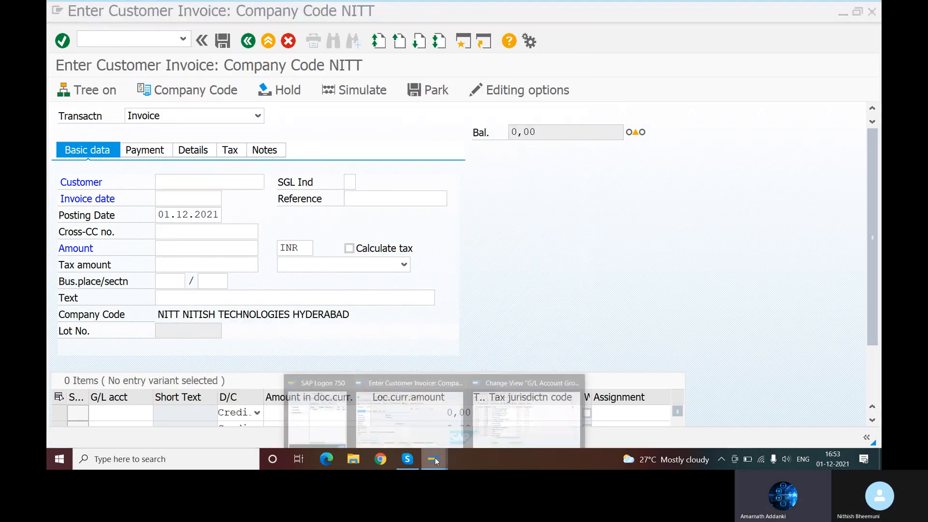
- In the SAP session showing the G/L account groups, start transaction FS00 with /NFS00
left_click(522, 411)
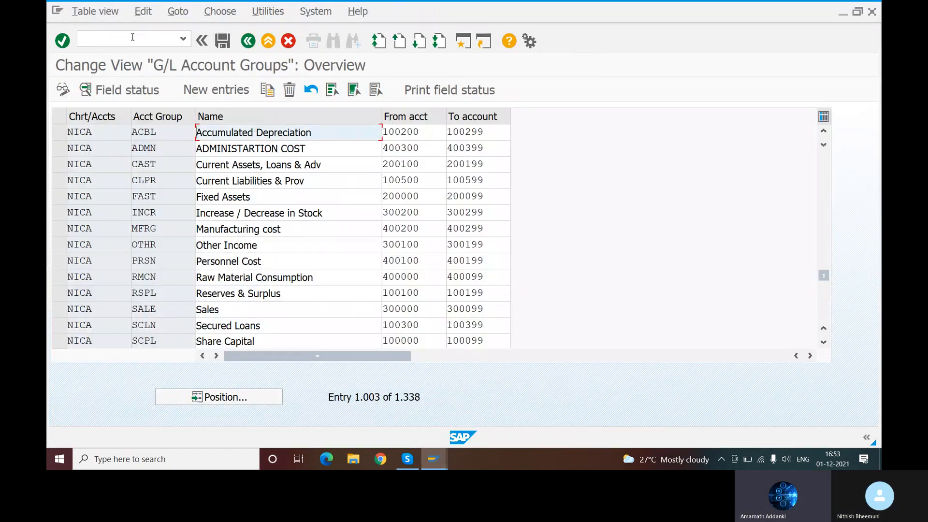
left_click(135, 34)
type("/N")
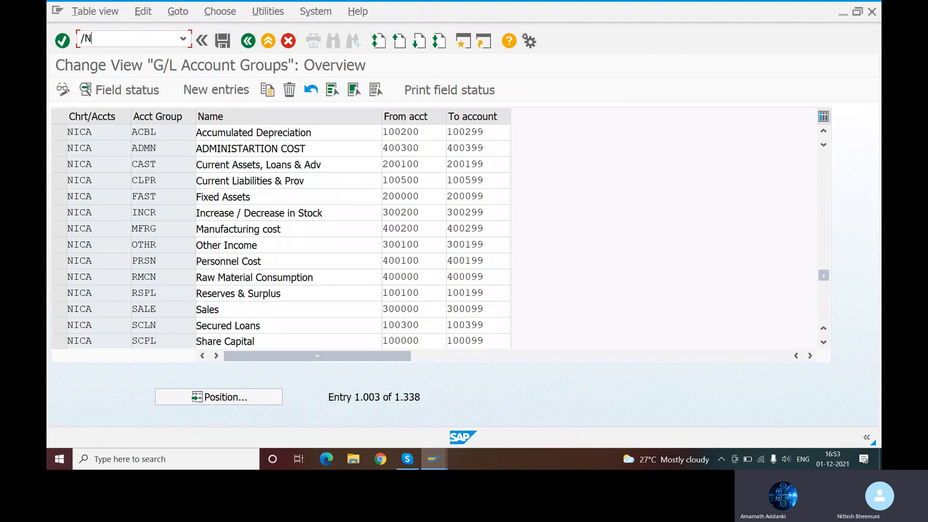
type("FS00")
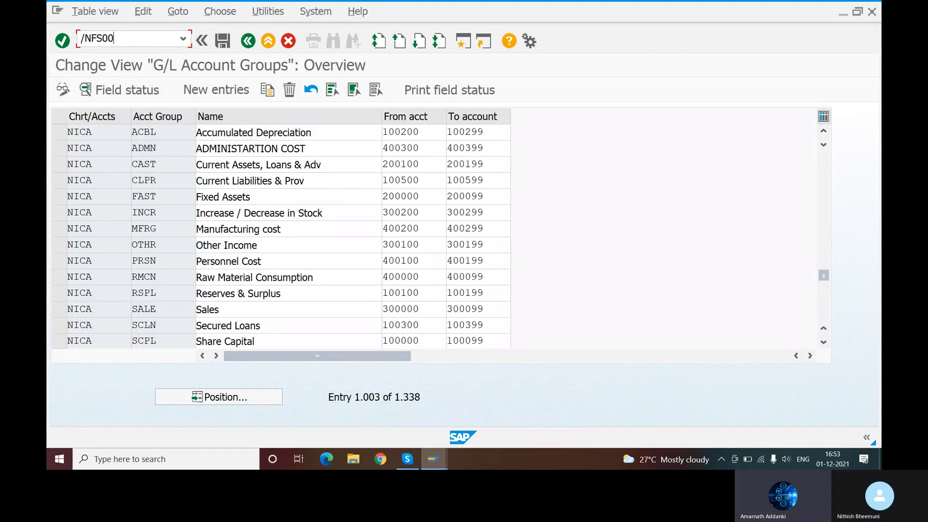
key("Return")
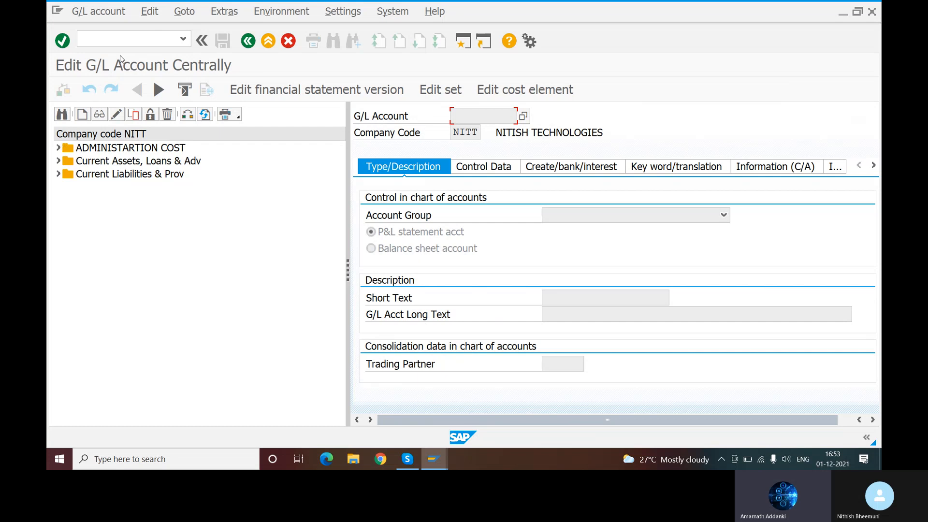
- Start transaction OBD4 with /NOBD4 and position the G/L account groups list on chart of accounts NICA
left_click(123, 41)
type("ON")
key("BackSpace")
key("BackSpace")
type("/NOBD4")
key("Return")
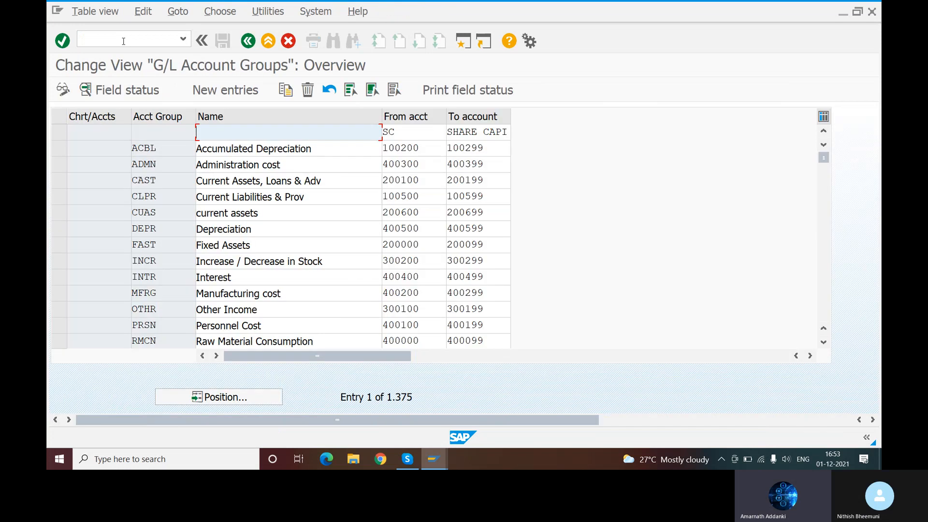
left_click(216, 400)
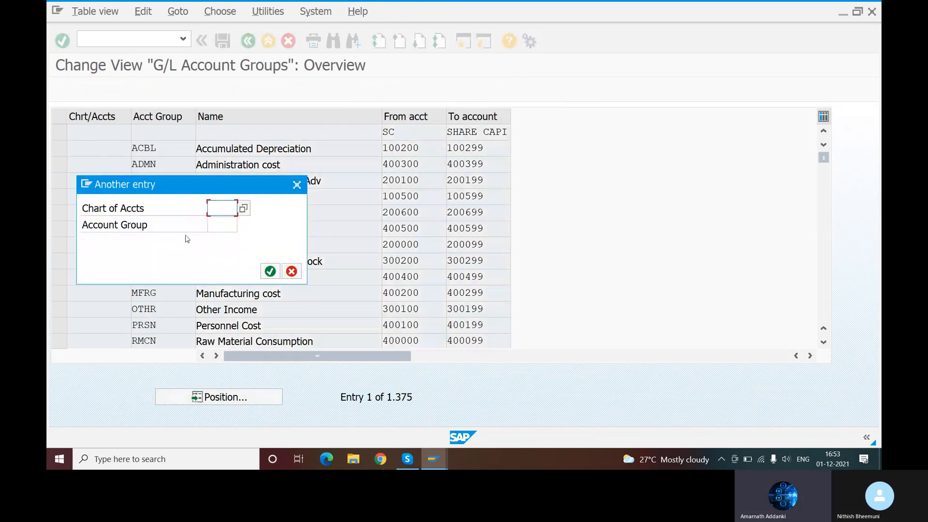
type("NICA")
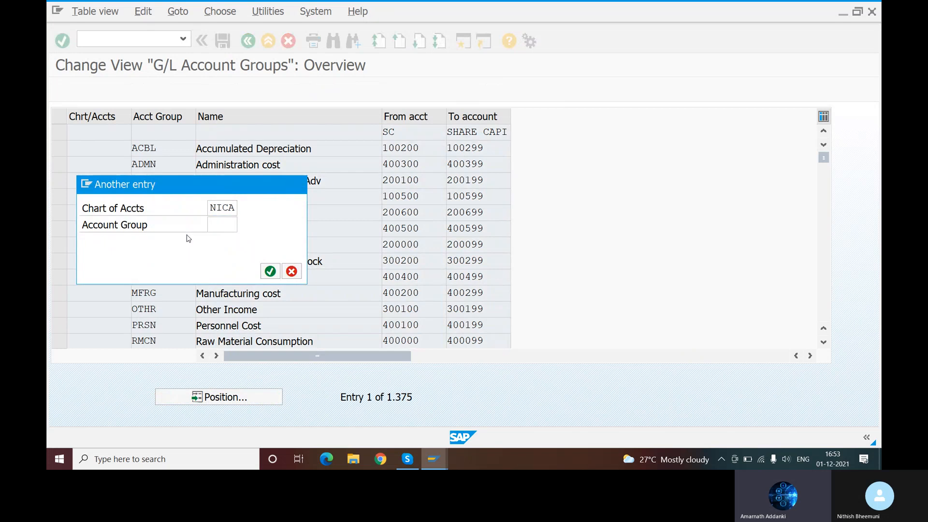
key("Return")
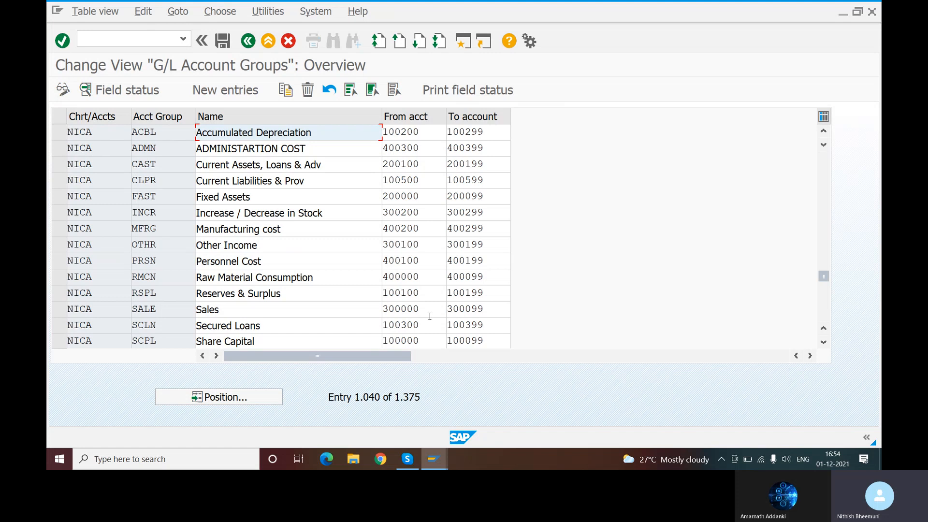
- Switch to the customer invoice window and look at the search help for the customer, closing it without a selection
left_click(430, 459)
left_click(423, 424)
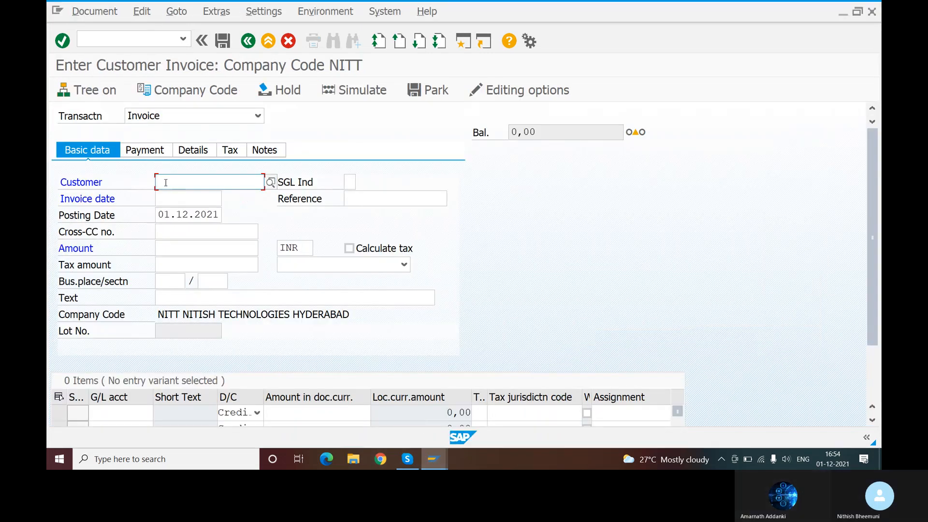
left_click(271, 186)
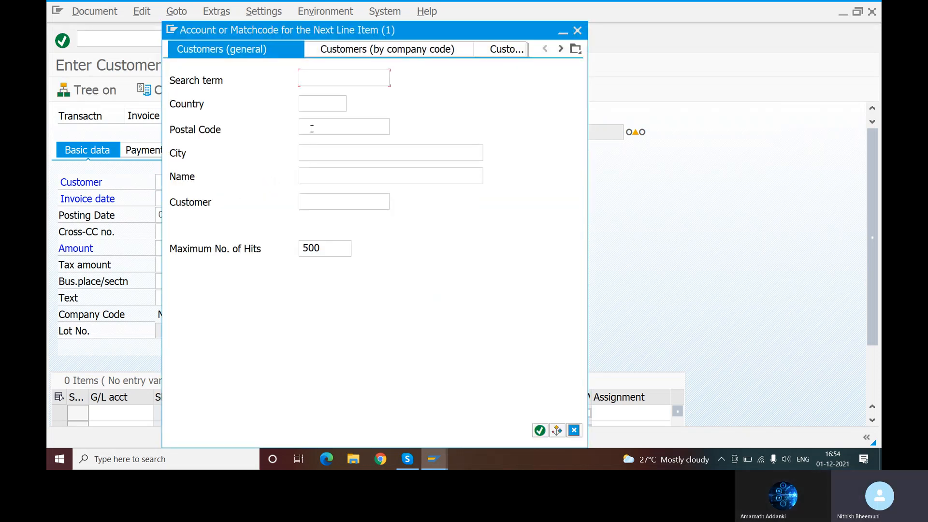
left_click(578, 31)
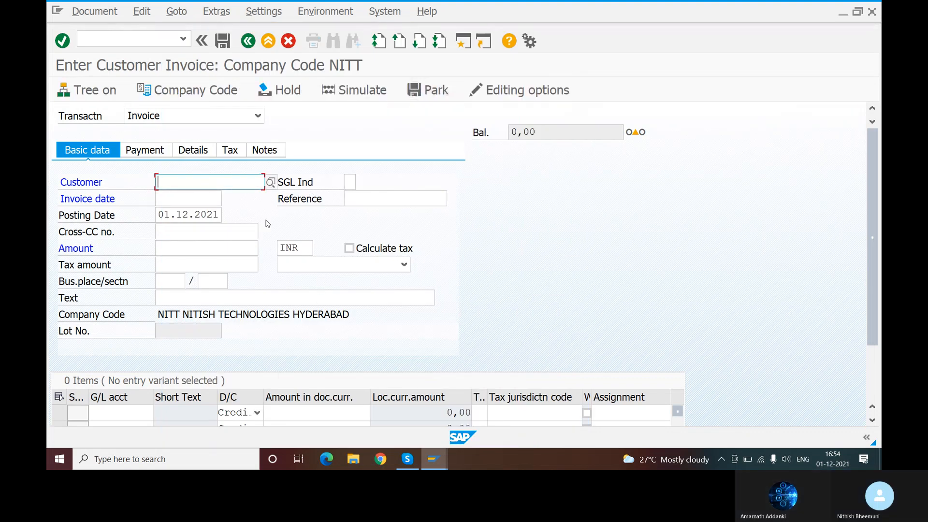
left_click(433, 459)
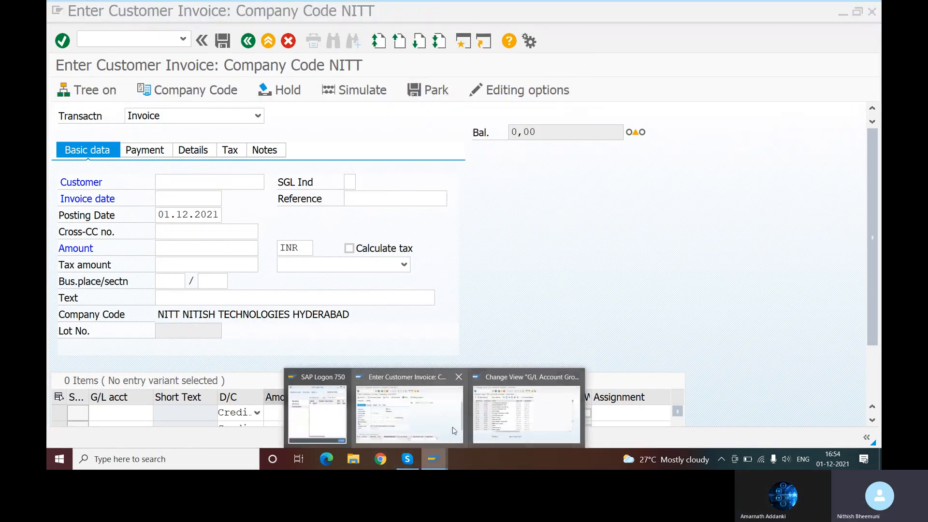
left_click(419, 418)
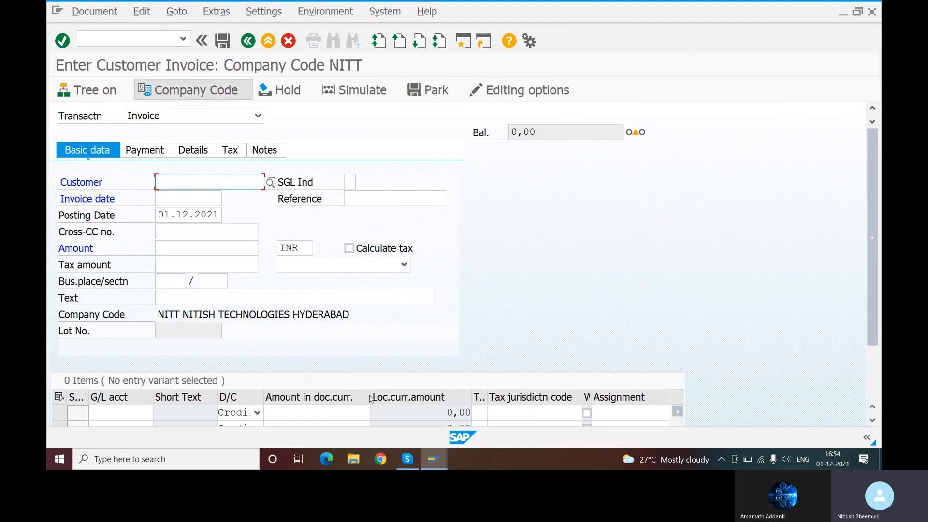
left_click(430, 459)
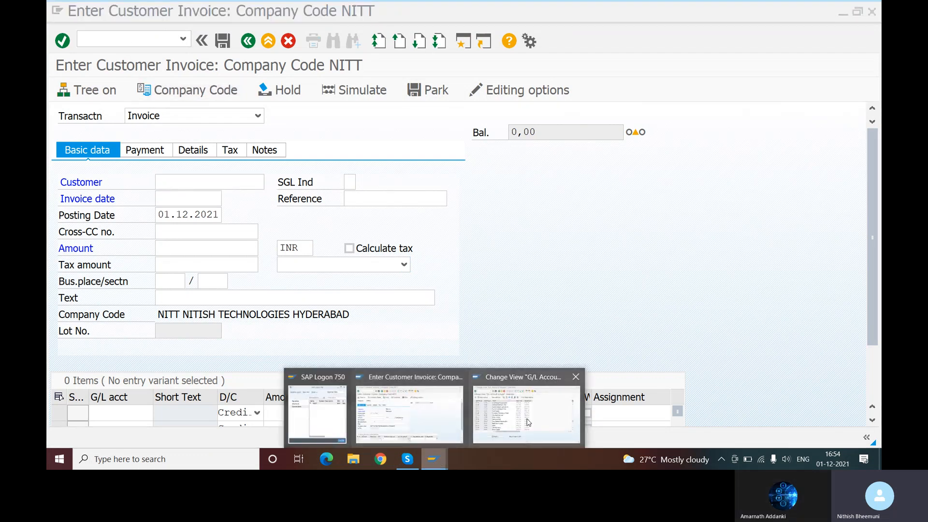
left_click(427, 421)
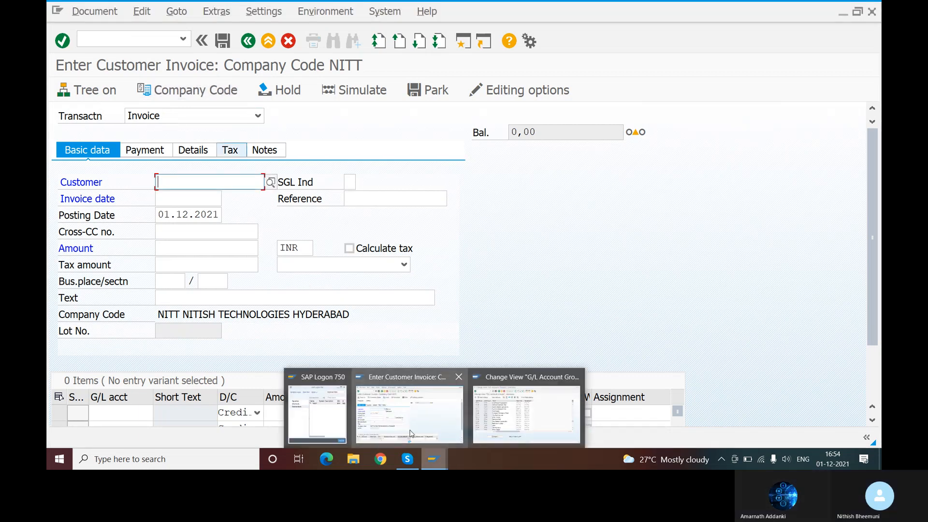
left_click(411, 427)
left_click(115, 36)
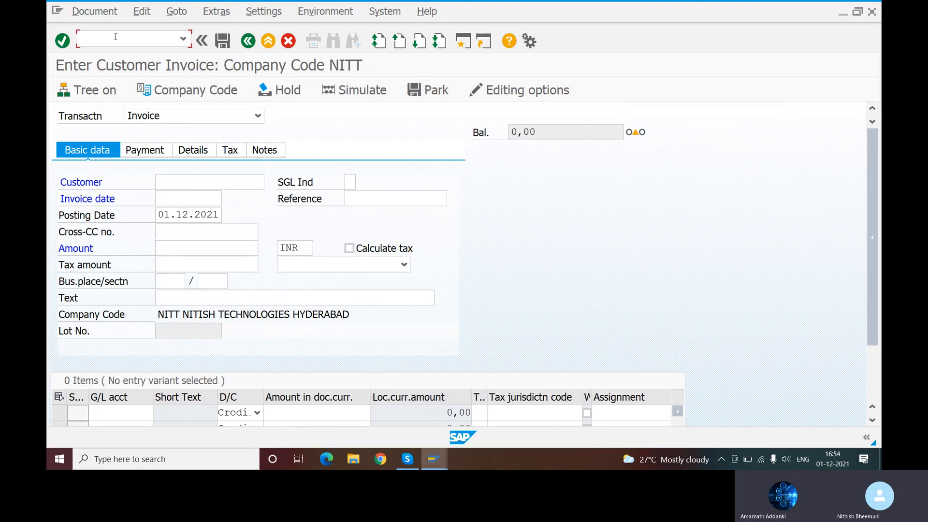
type("/M")
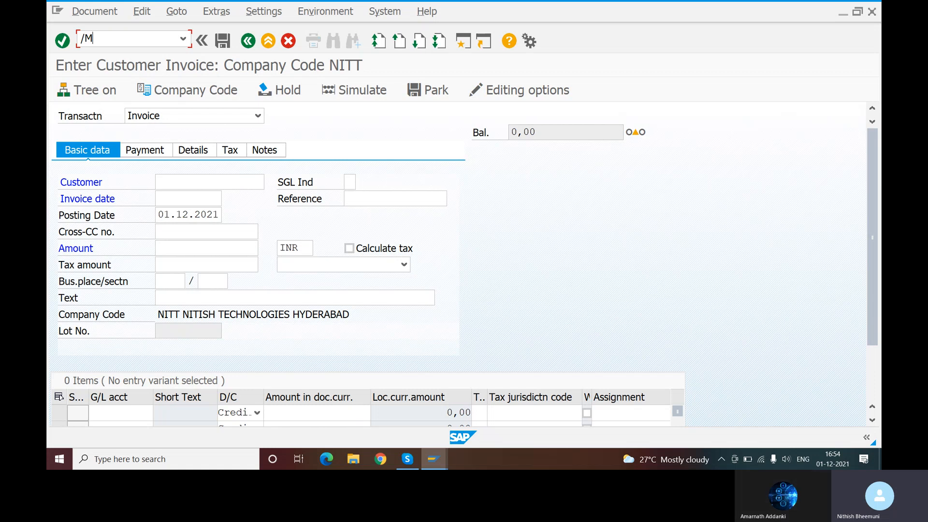
type("FS08")
key("Return")
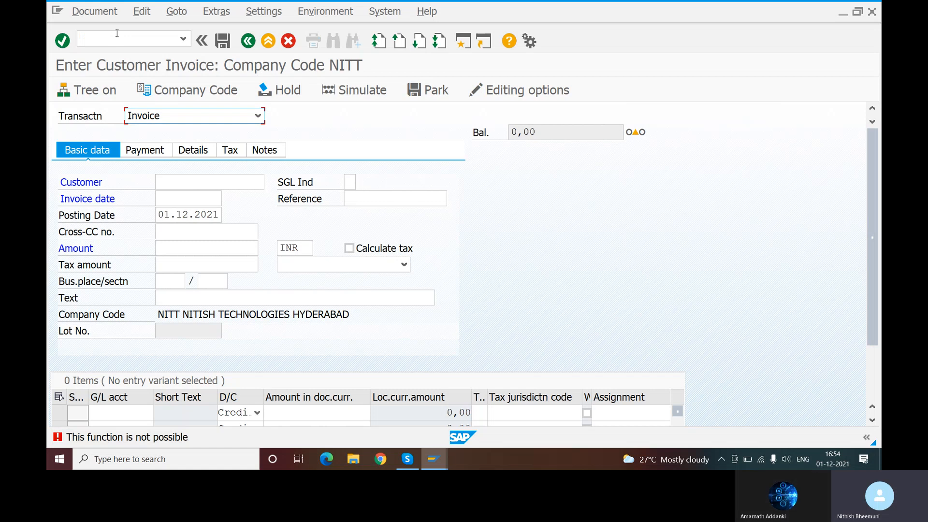
- Replace the customer invoice entry with transaction FS00 using /NFS00 and begin creating a new G/L account
left_click(114, 38)
type("/N")
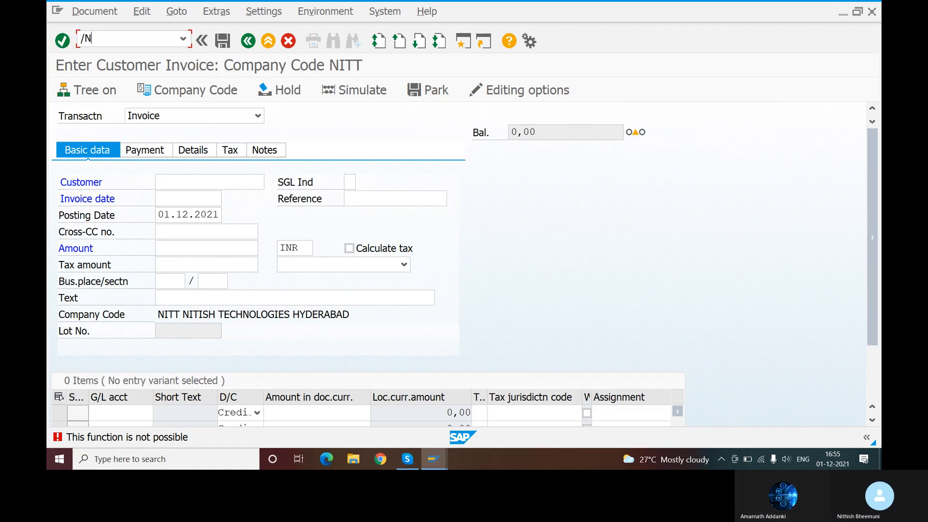
type("FS00")
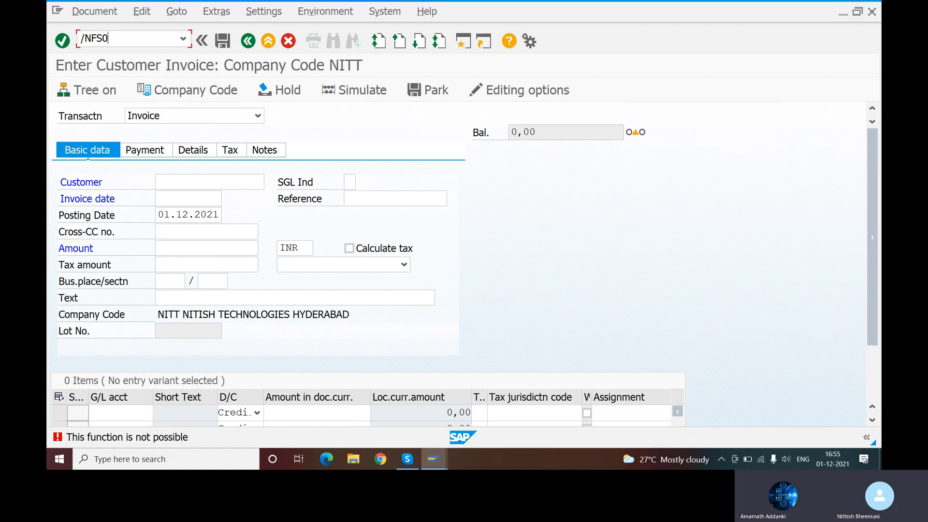
key("Return")
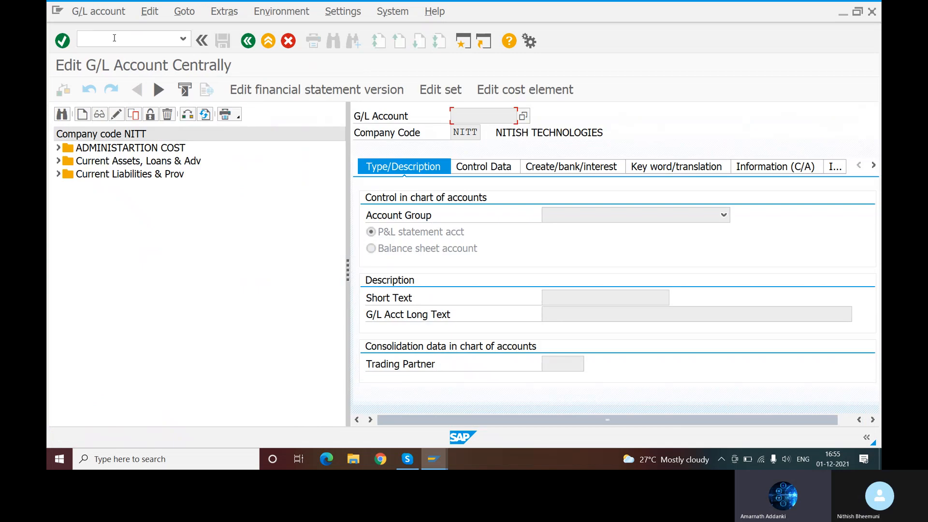
left_click(83, 117)
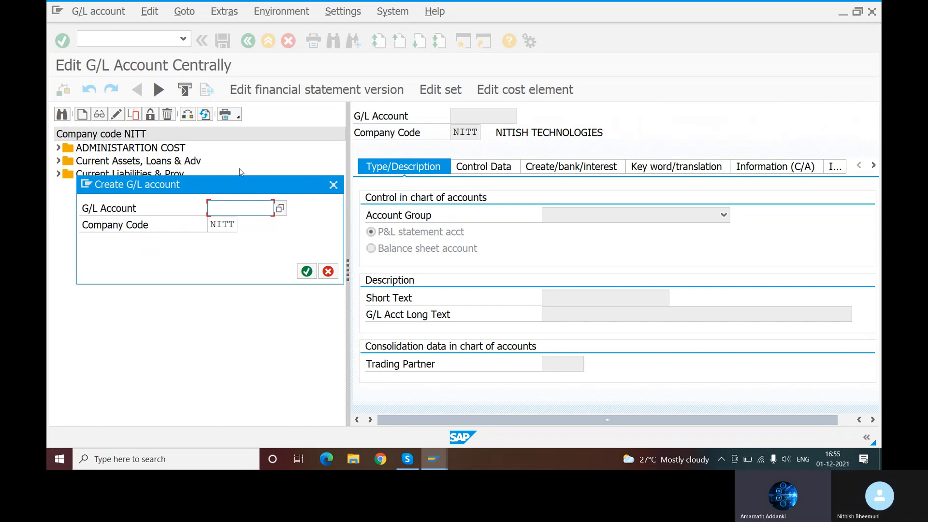
- Check the Sales group's number range in the G/L account groups window and return to the G/L account creation window
left_click(433, 459)
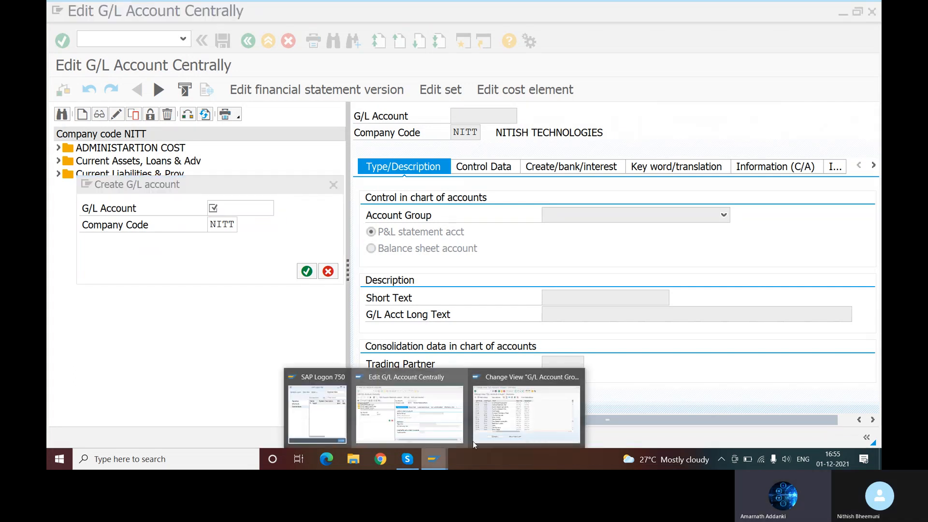
left_click(518, 424)
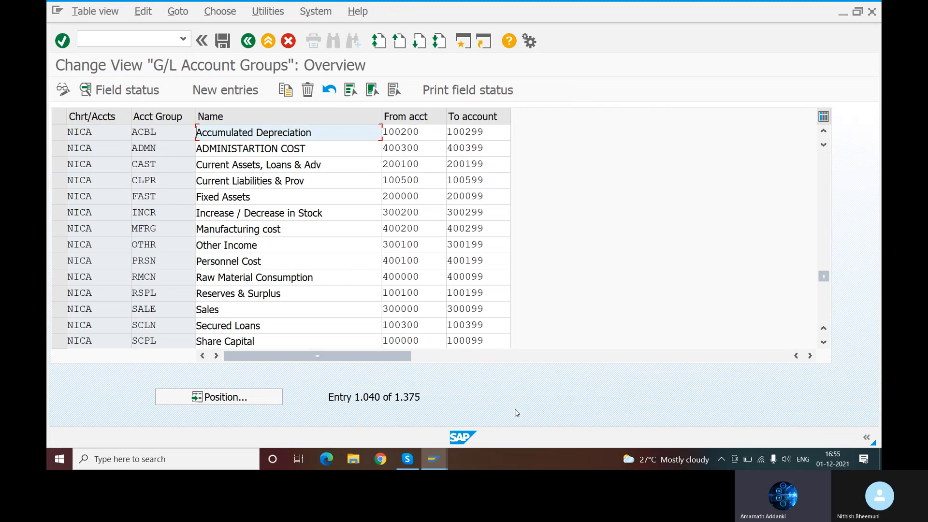
left_click(433, 459)
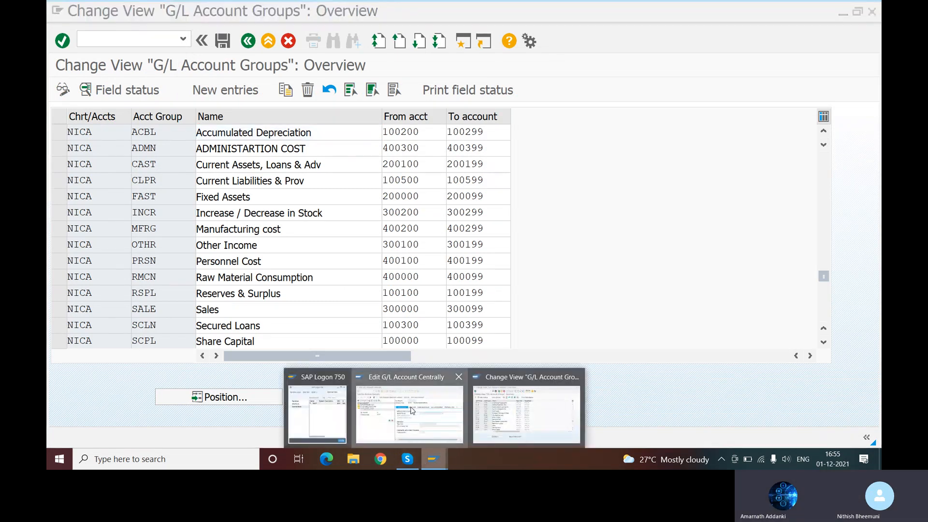
left_click(412, 410)
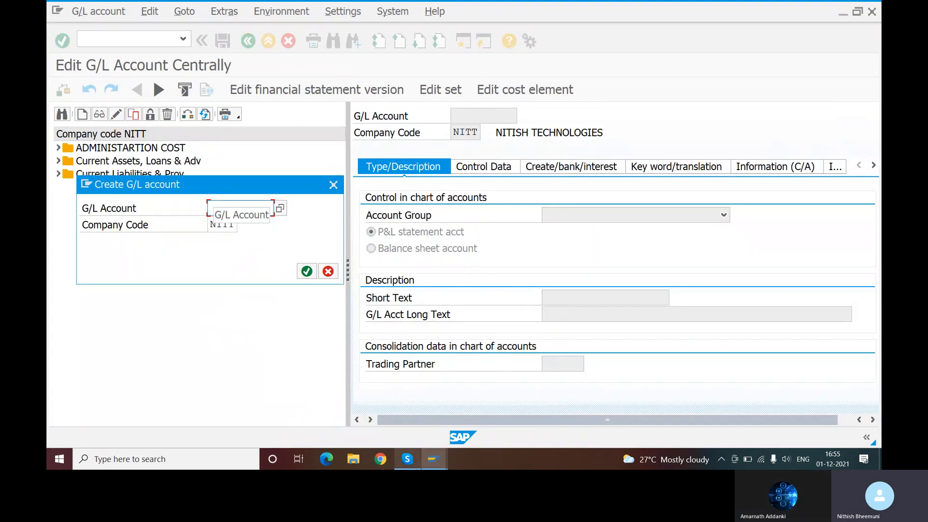
left_click(432, 459)
left_click(545, 403)
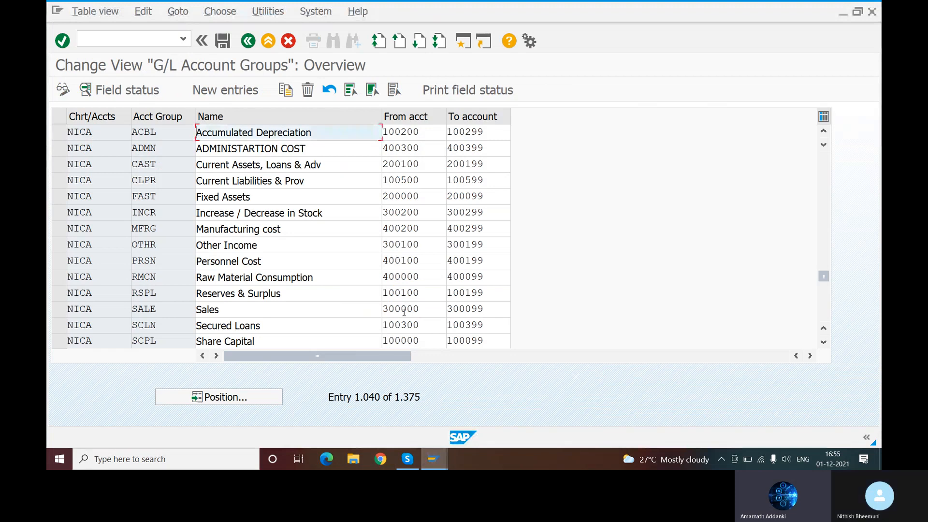
left_click(429, 458)
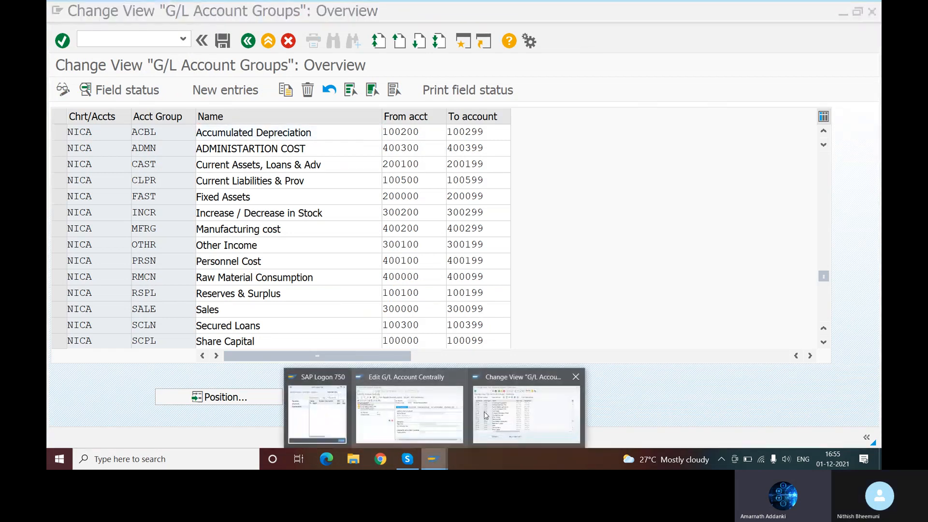
left_click(423, 409)
- Enter 300000 as the number of the new G/L account in company code NITT and confirm it
left_click(225, 208)
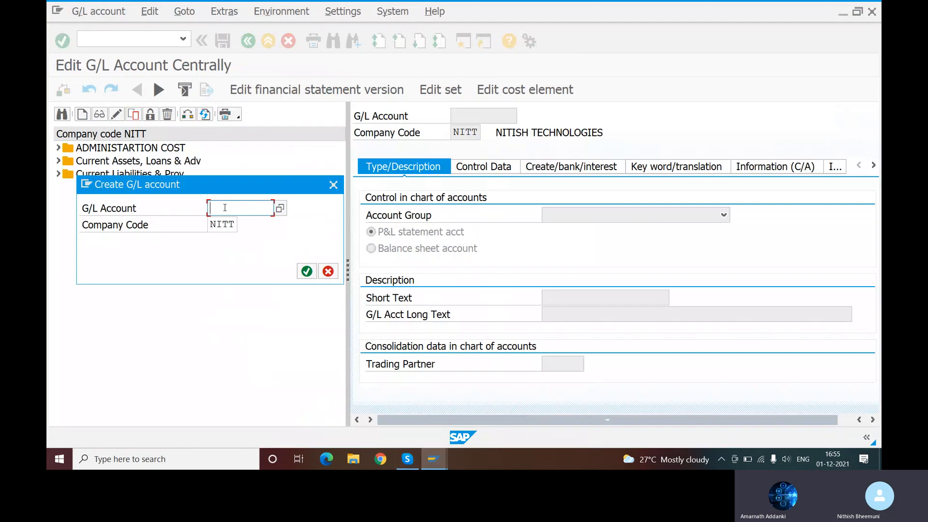
type("3")
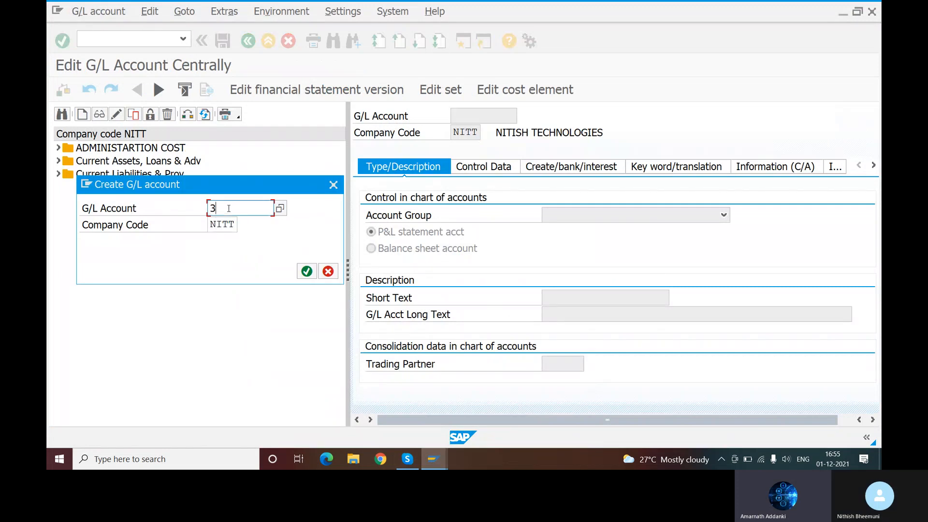
type("00000")
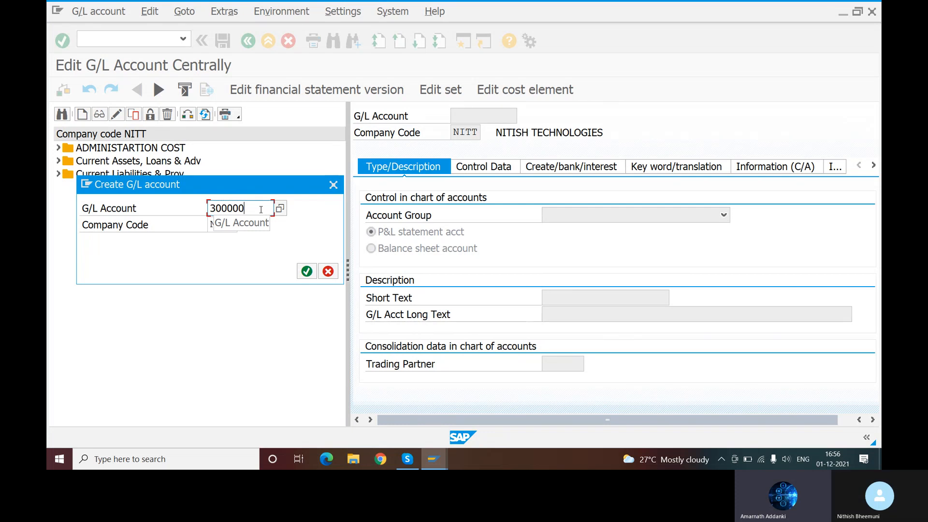
key("Return")
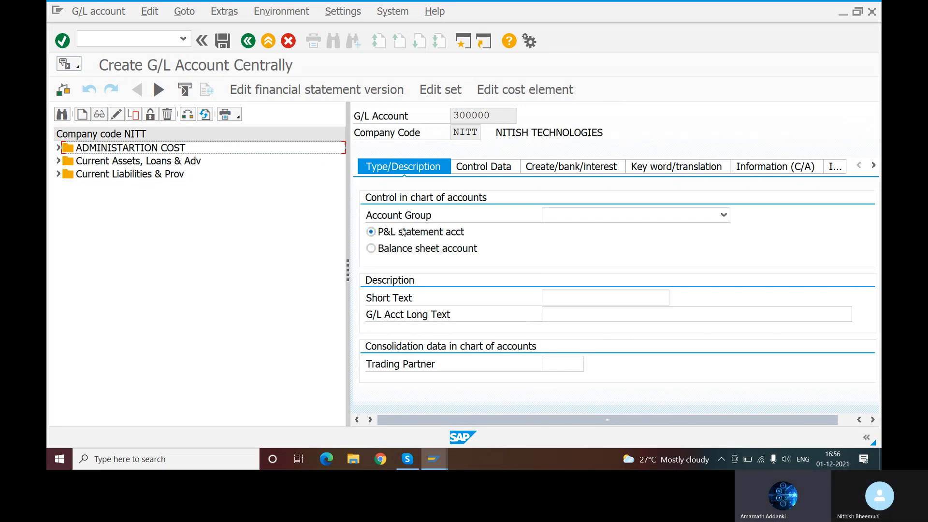
- Assign the account to the Sales account group, with short text SALES A/S and long text SALES ACCOUNT
left_click(722, 216)
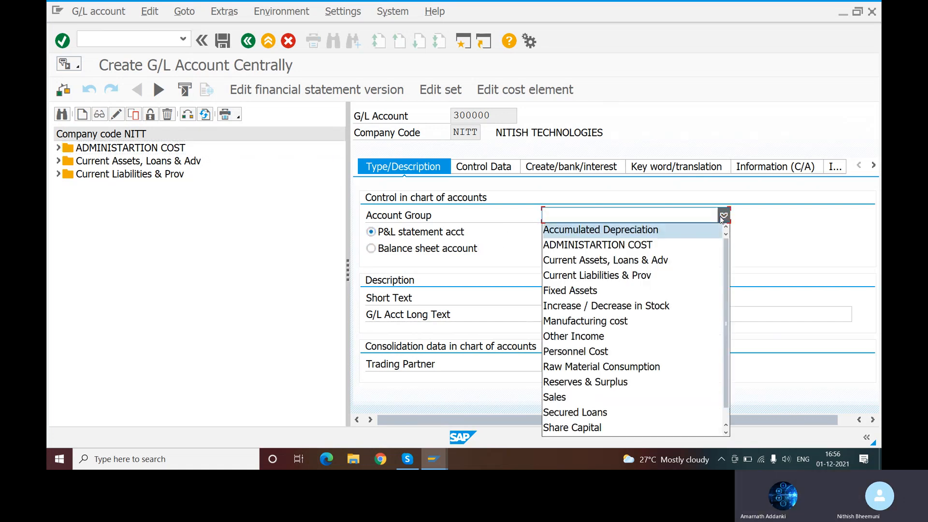
left_click(555, 398)
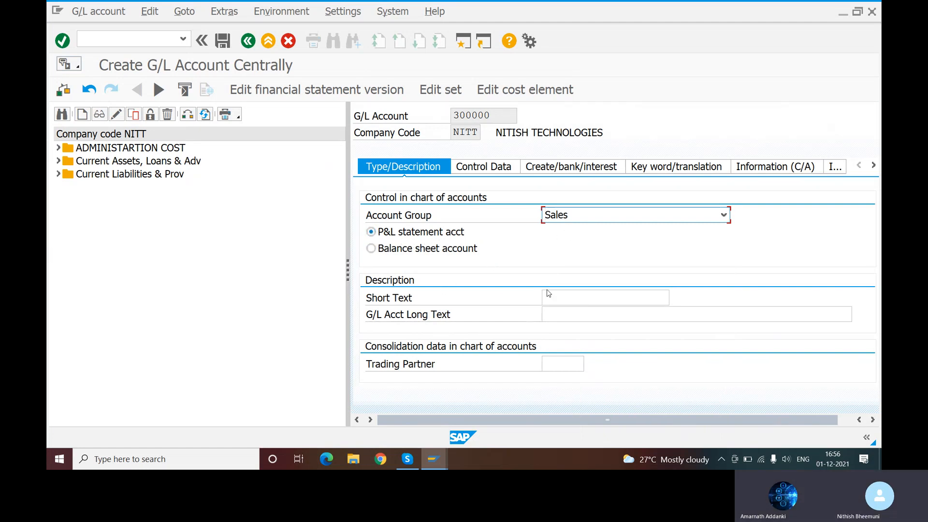
left_click(600, 297)
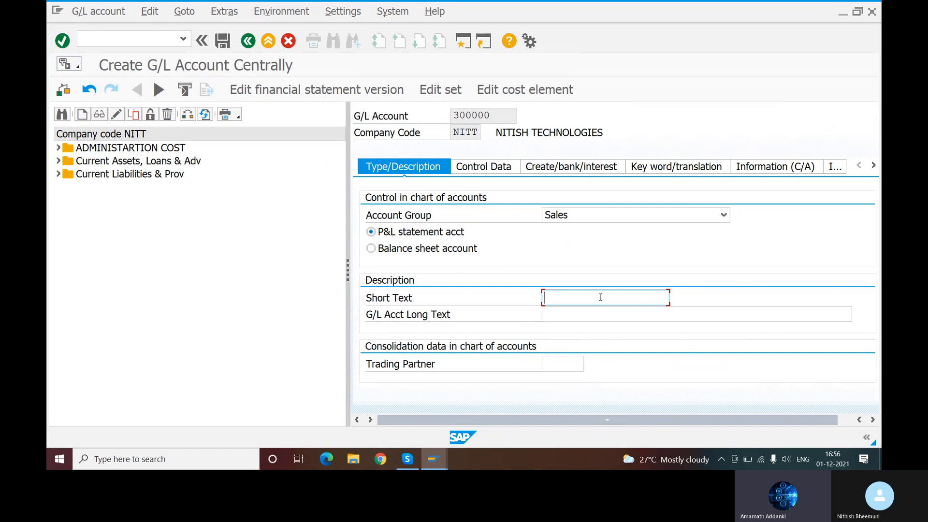
type("SALES A/S")
left_click(592, 314)
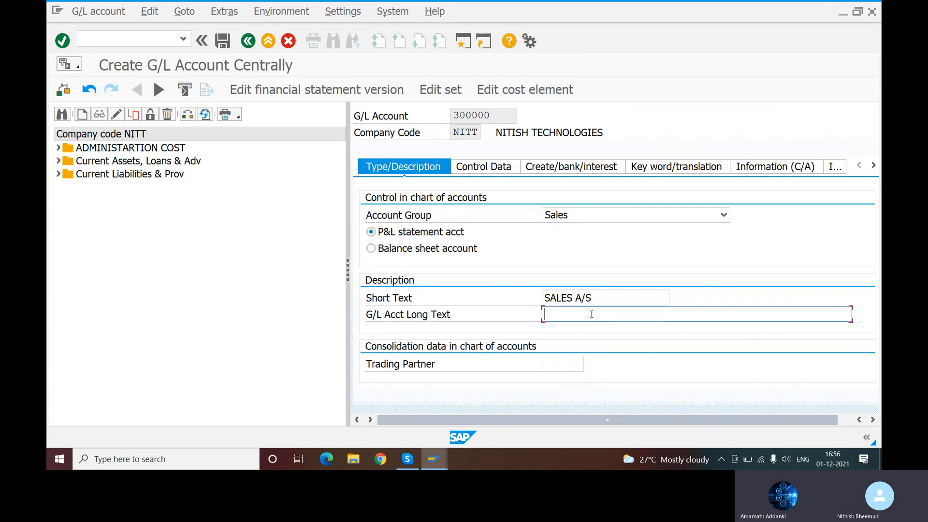
type("SALES ACCOUNT")
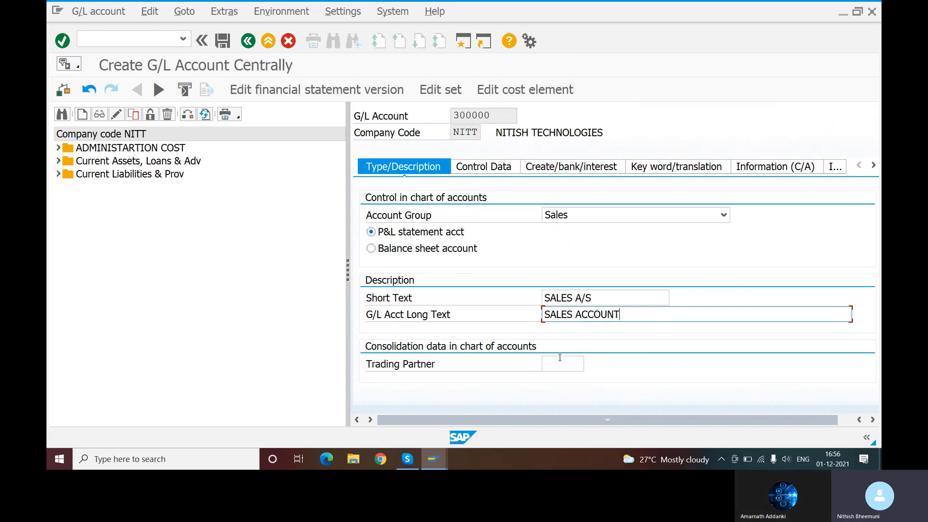
- Enable line item display in the account's control data and set the sort key to 001 (Posting date)
scroll(593, 354, "right", 1)
scroll(627, 361, "left", 1)
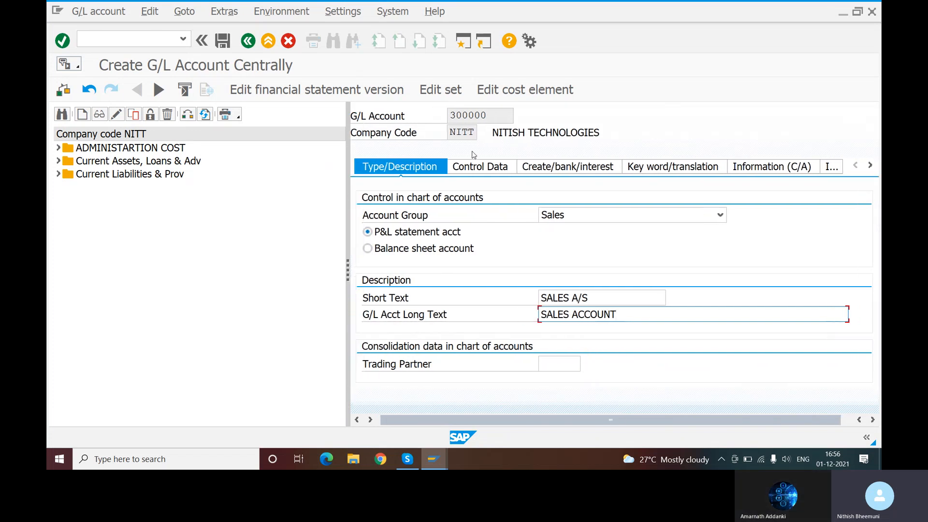
left_click(478, 166)
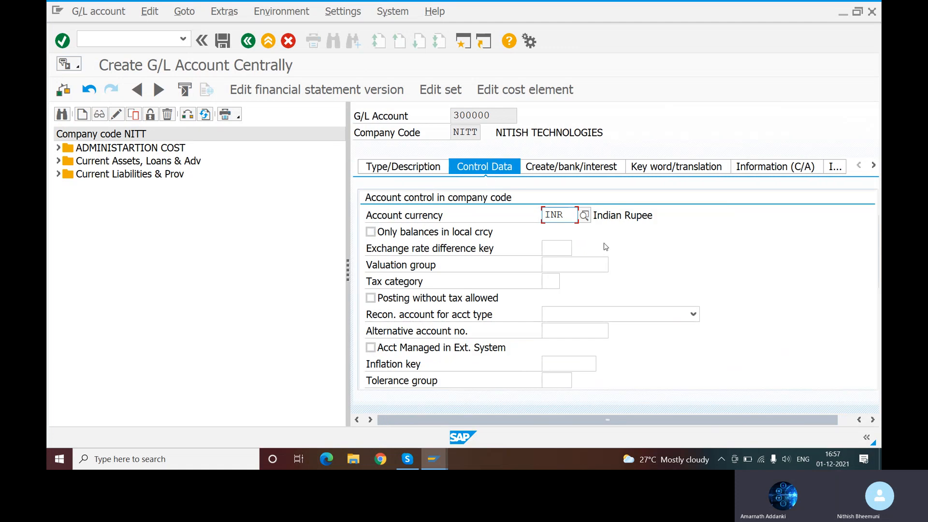
scroll(566, 323, "down", 1)
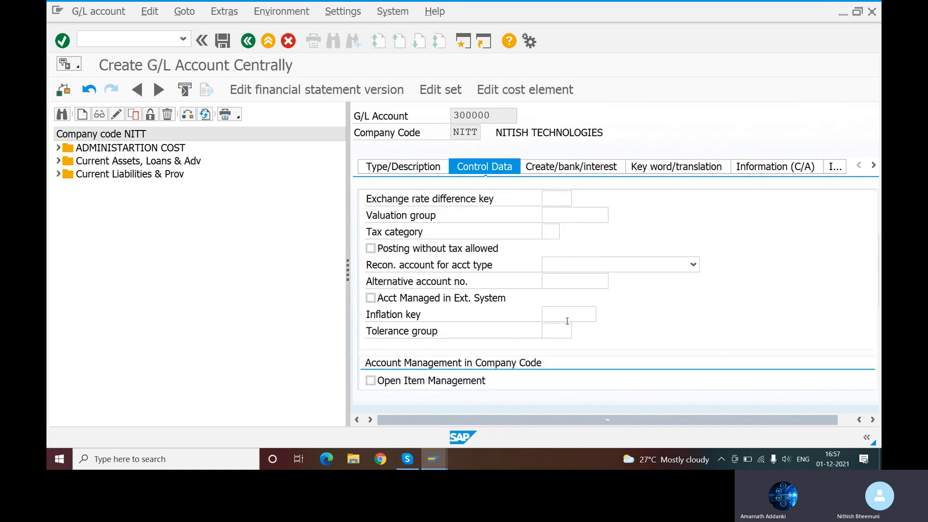
left_click(693, 265)
left_click(728, 240)
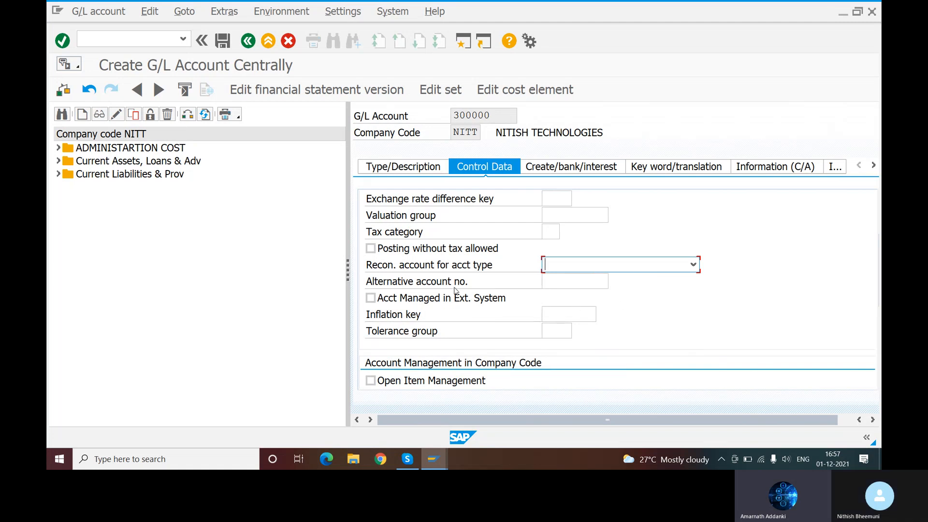
scroll(616, 295, "up", 2)
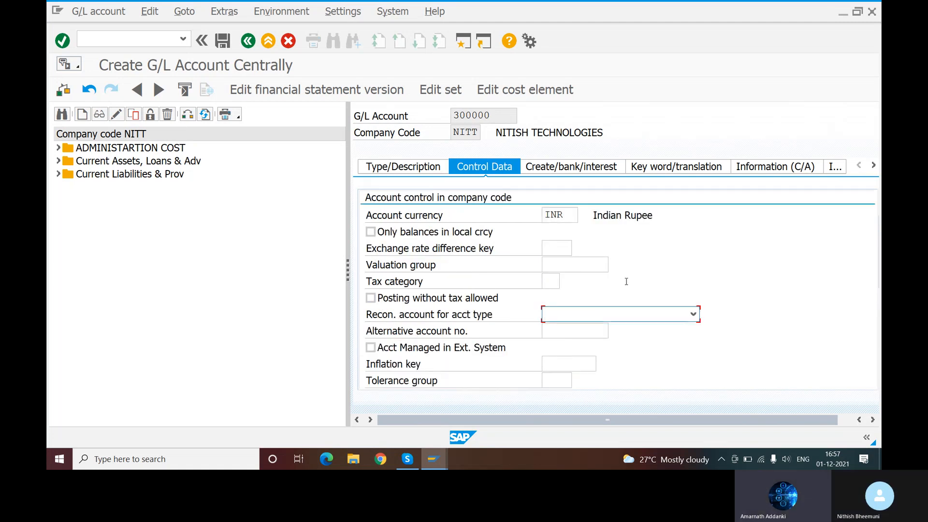
scroll(624, 283, "down", 6)
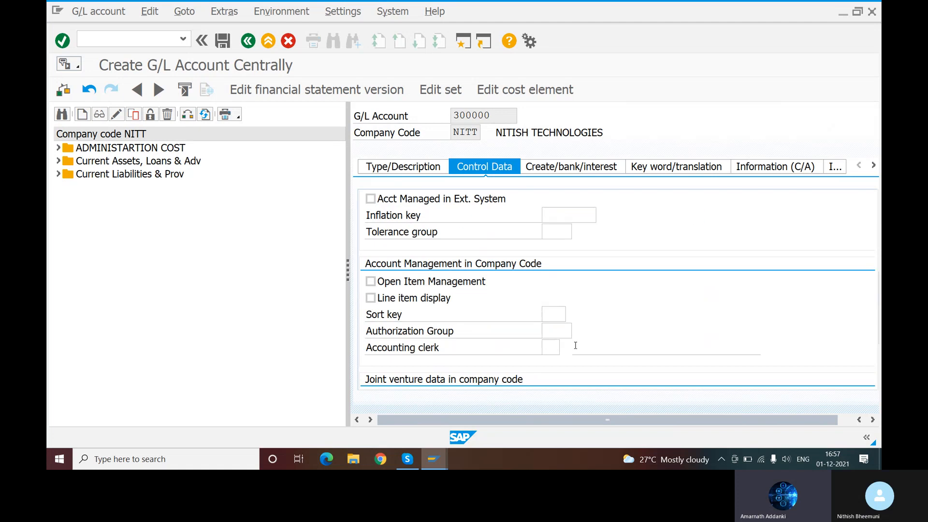
left_click(375, 300)
type("00")
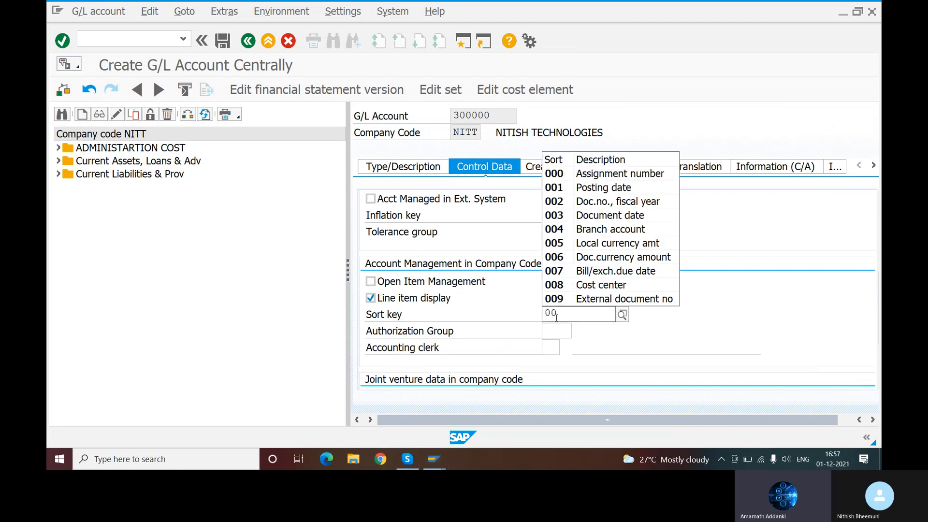
left_click(599, 189)
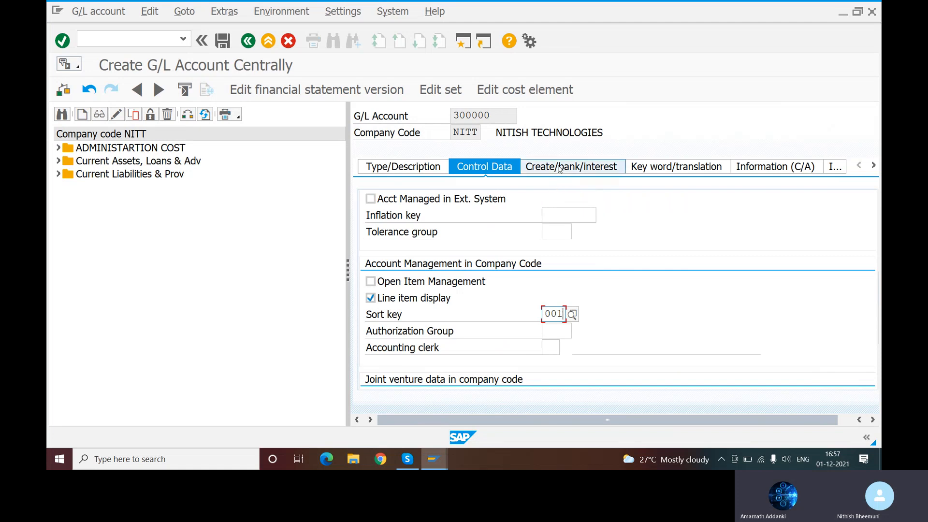
scroll(632, 276, "up", 5)
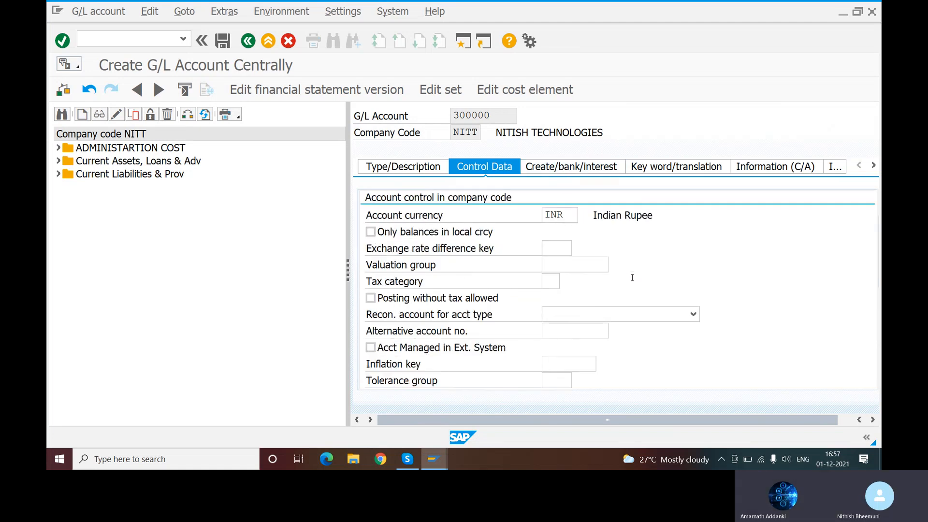
- Assign field status group G001 to the new sales account and save the account
left_click(542, 167)
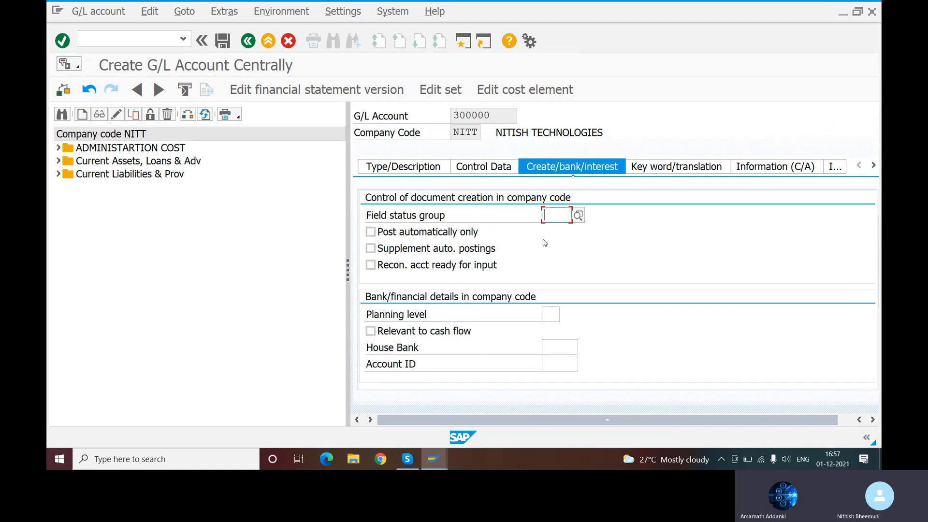
left_click(785, 459)
left_click(768, 433)
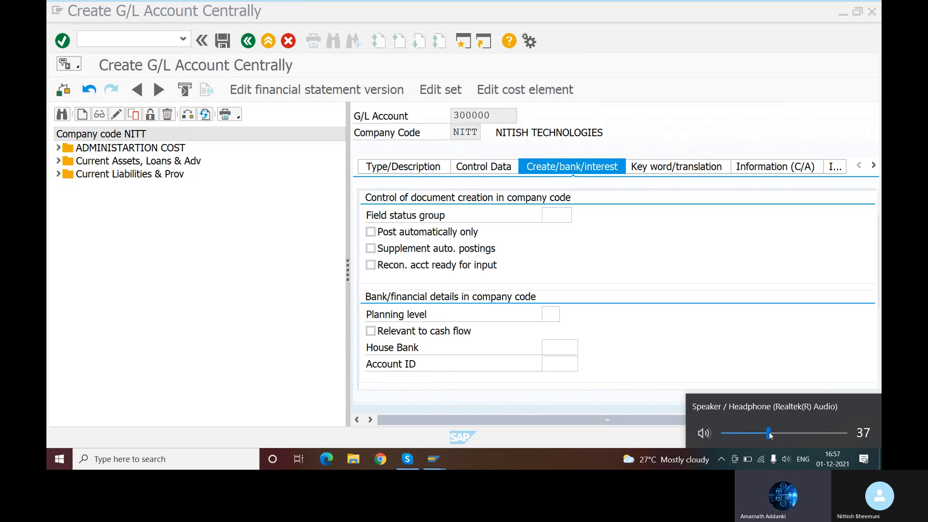
left_click(544, 216)
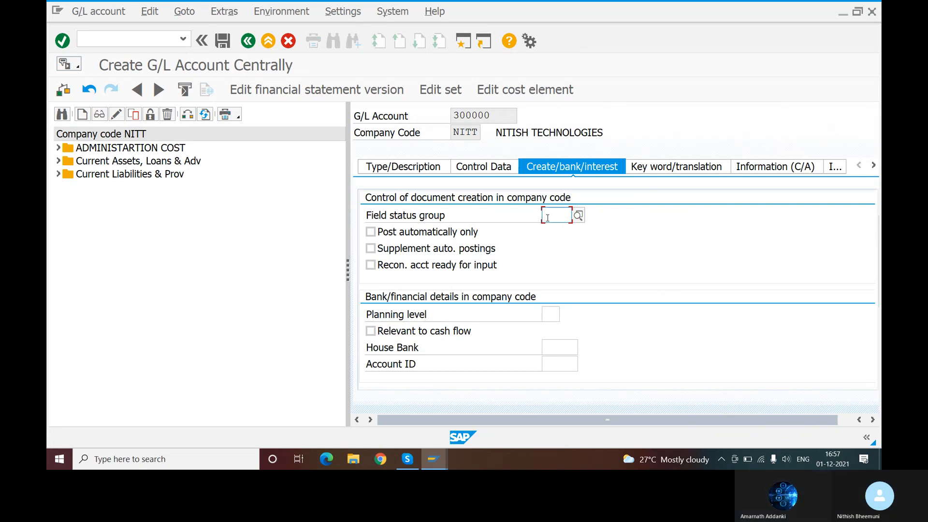
type("G002")
key("BackSpace")
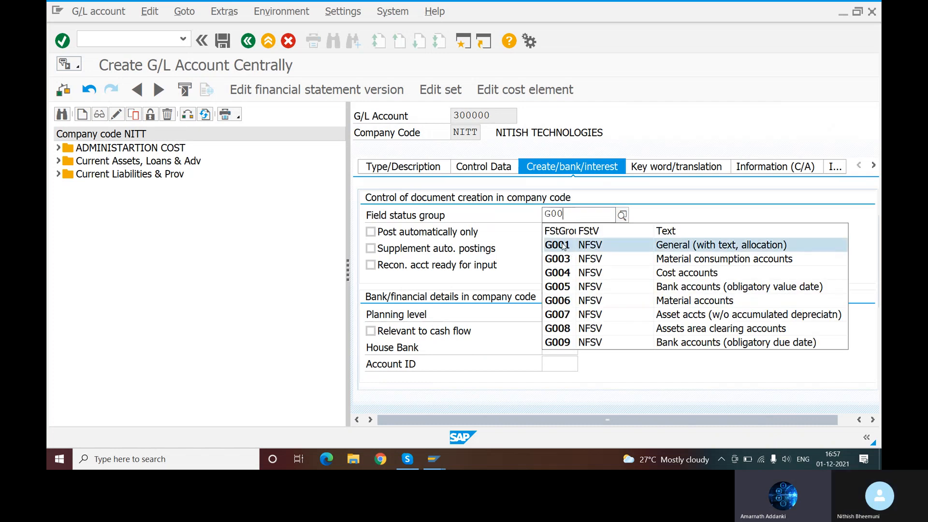
left_click(566, 245)
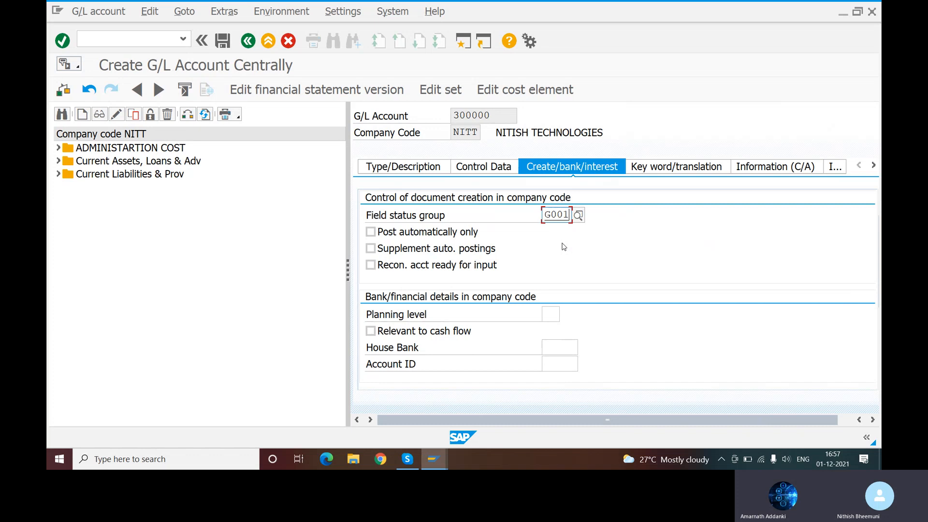
left_click(222, 40)
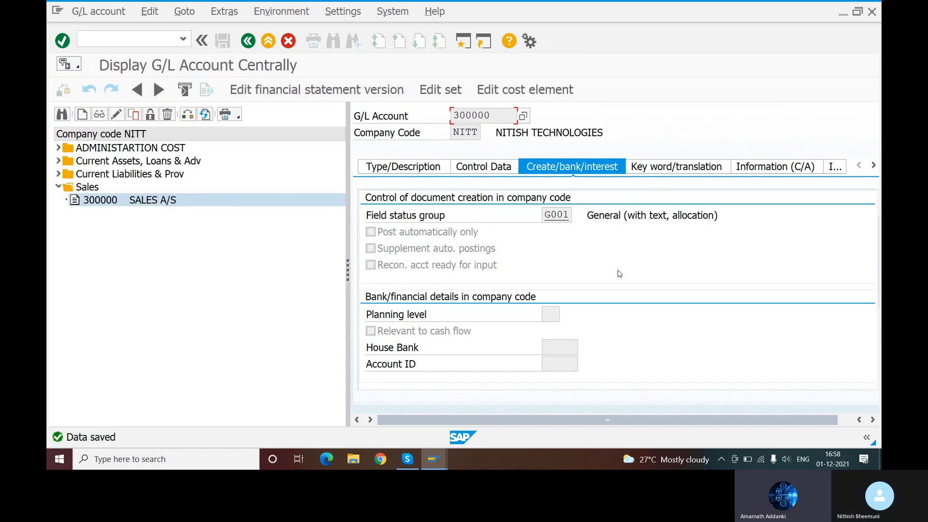
- Check the AR configuration slide in Skype for the customer invoice transaction code and return to the SAP G/L account window
mouse_move(697, 459)
left_click(414, 465)
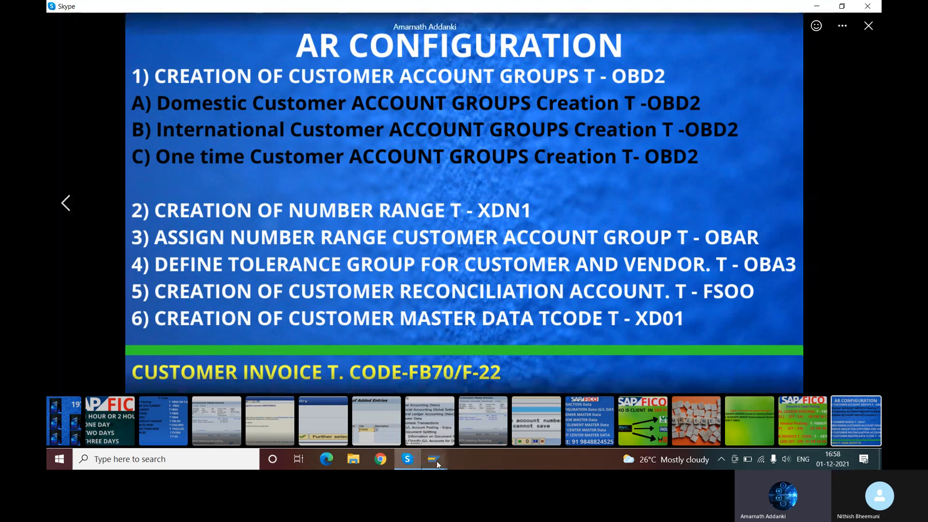
mouse_move(434, 459)
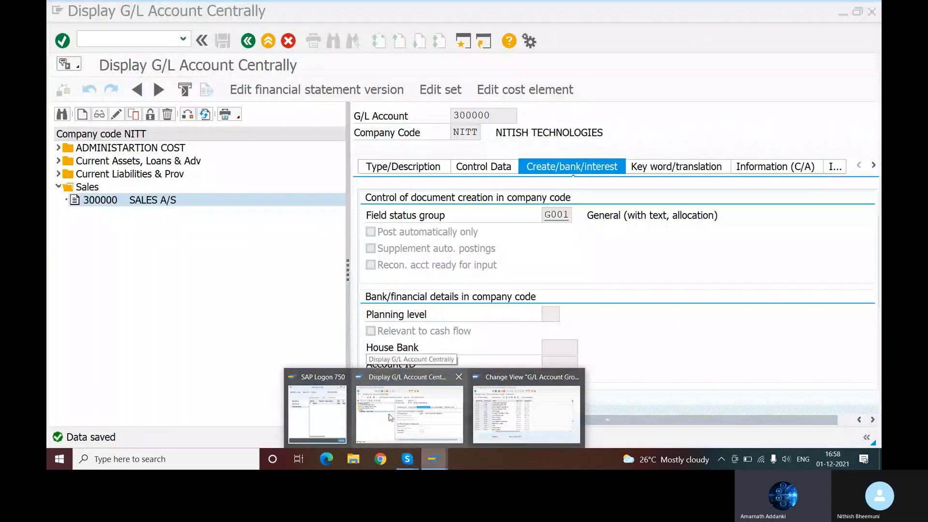
left_click(385, 419)
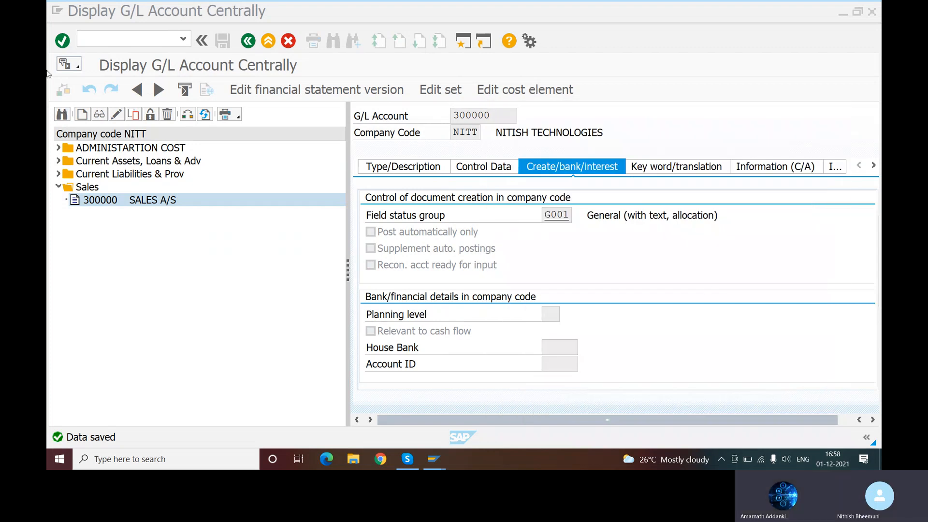
- Switch to customer invoice entry with transaction /NFB70
left_click(135, 41)
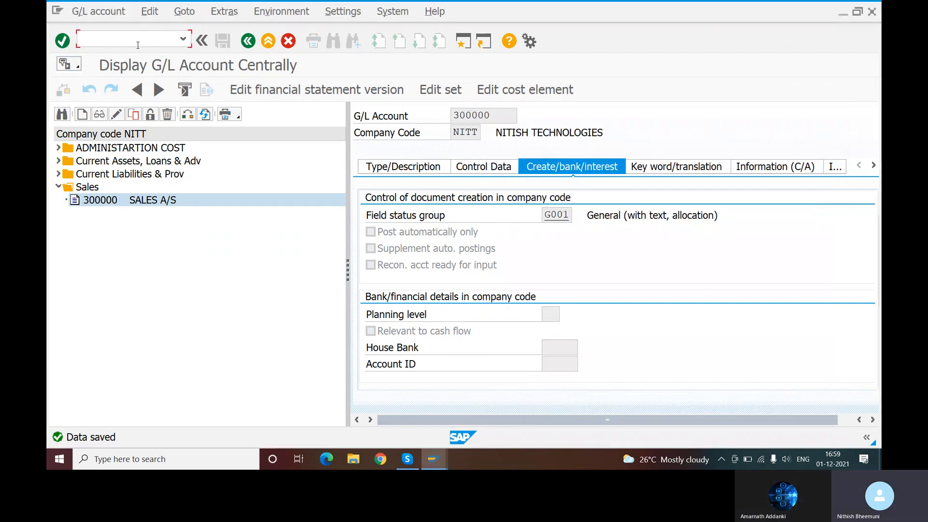
type("/N")
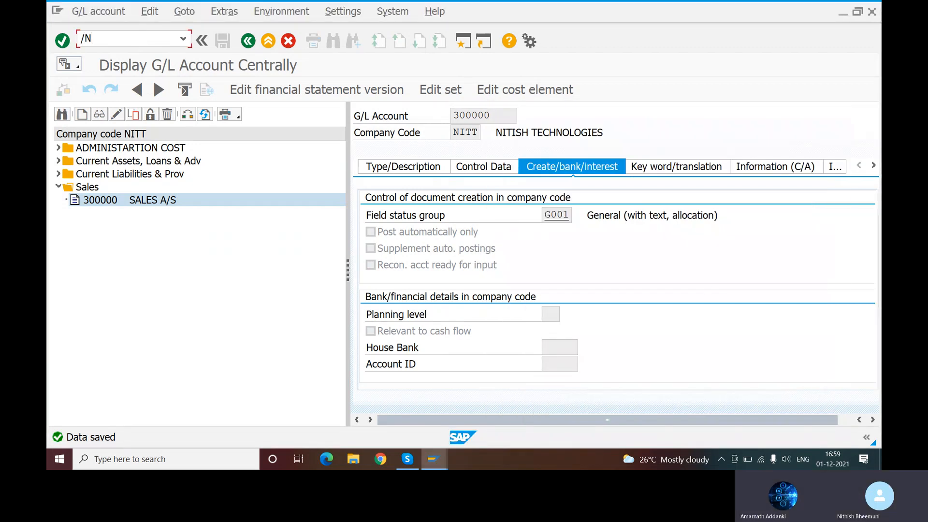
type("FB70")
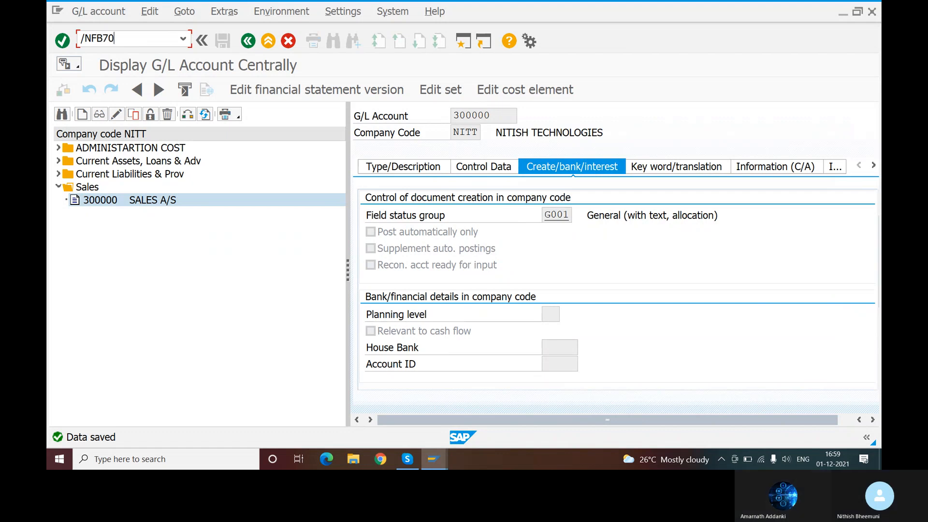
key("Return")
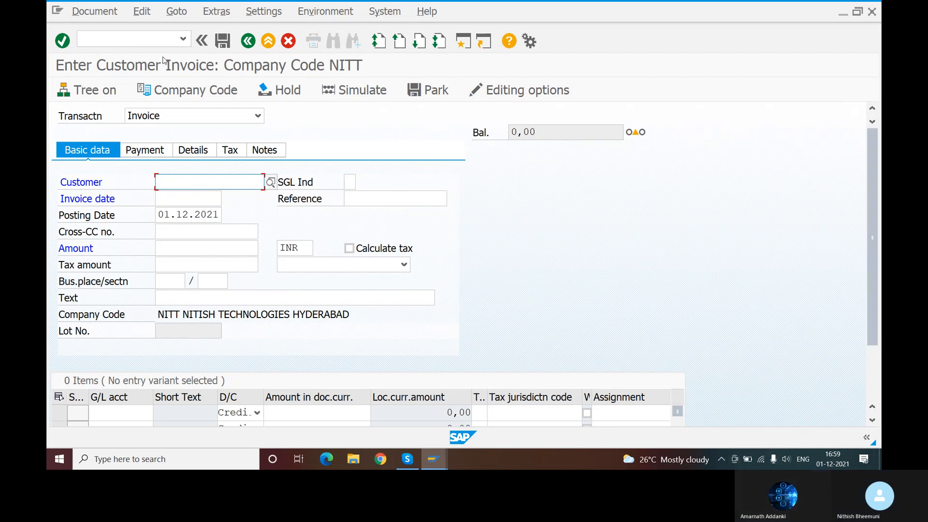
left_click(270, 182)
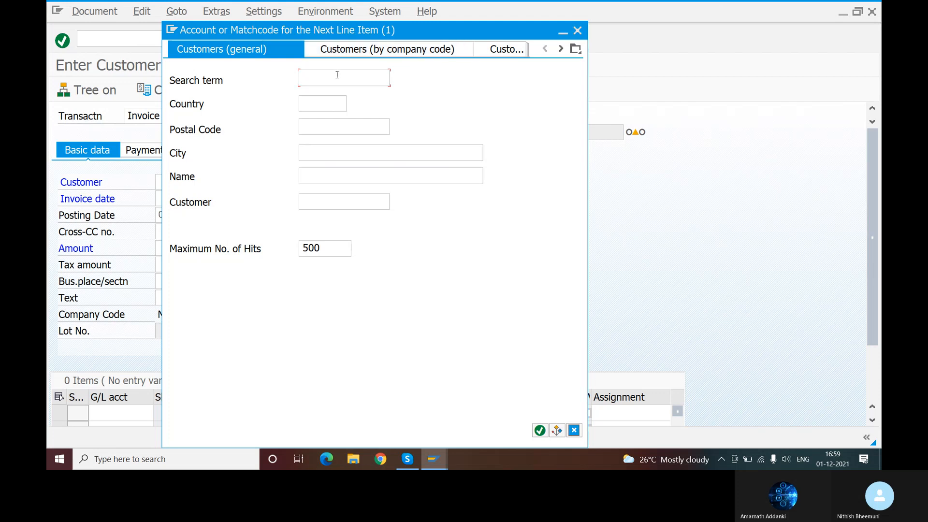
left_click(539, 430)
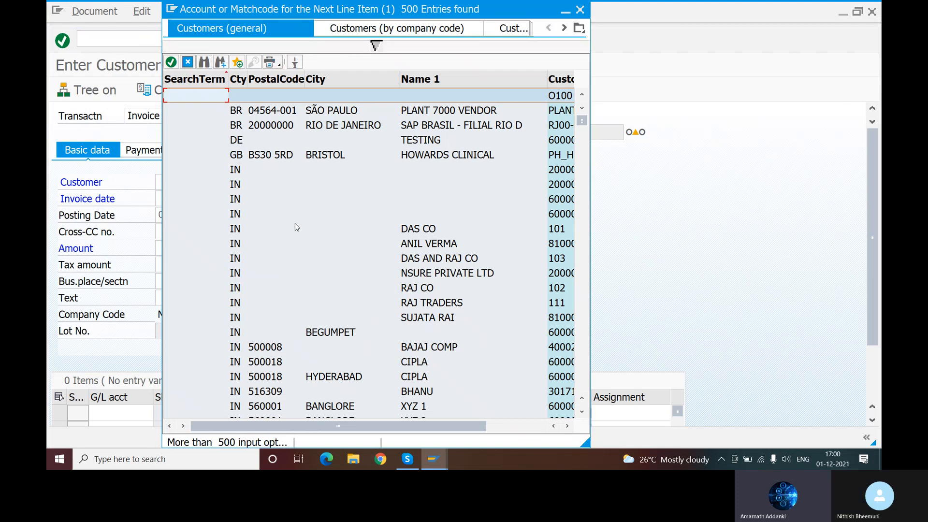
left_click(580, 10)
- Search the customers by company code NITT and select the Amarnath domestic customer for the invoice
left_click(269, 182)
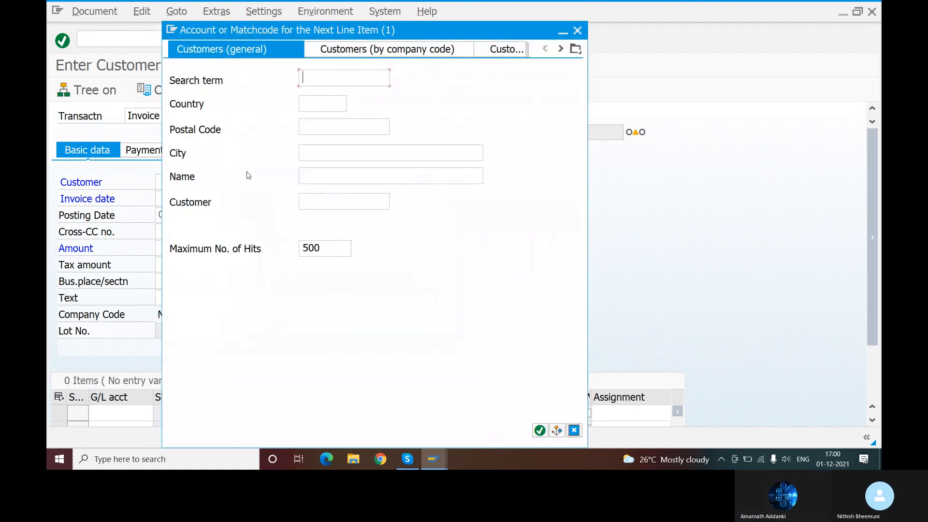
left_click(347, 49)
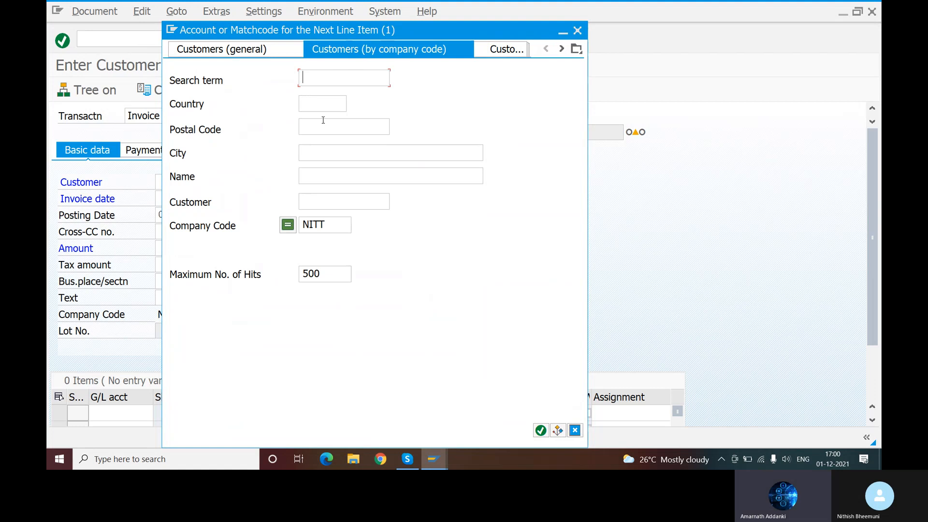
left_click(540, 430)
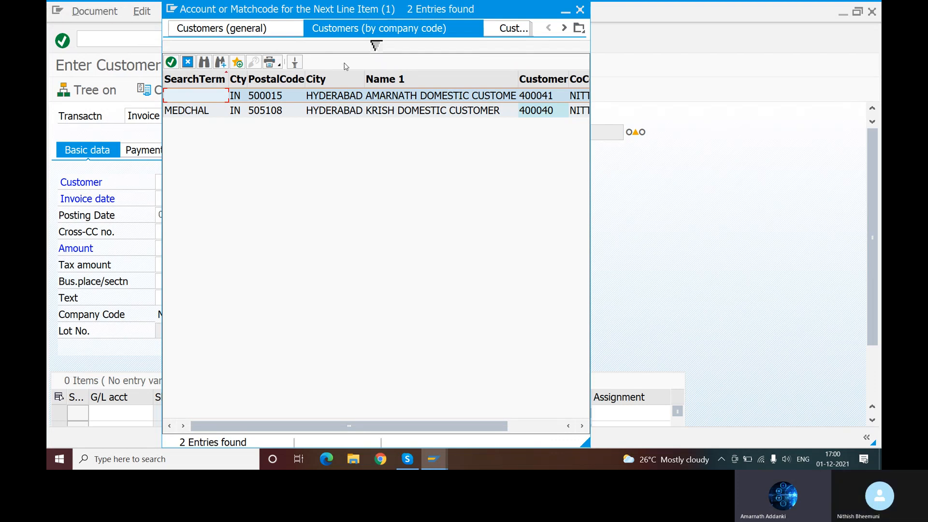
double_click(325, 97)
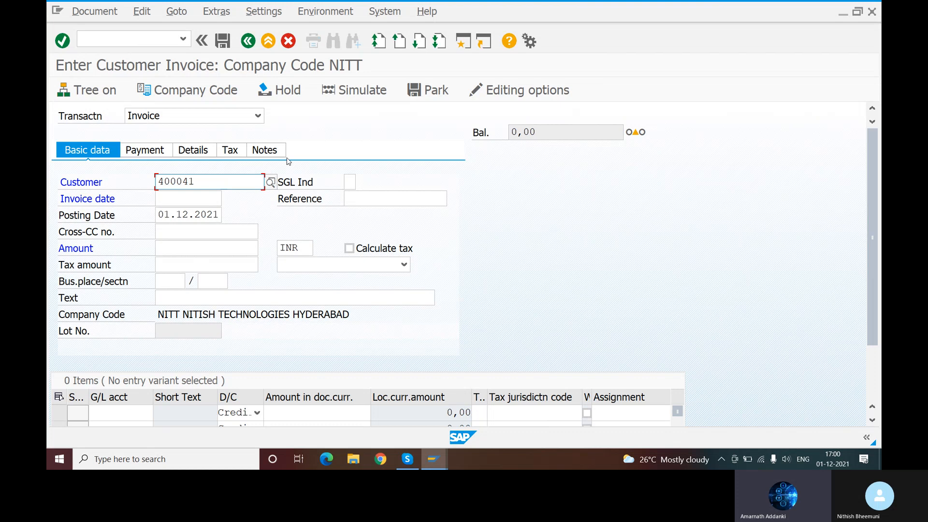
- Enter invoice date 01.12.2021, reference REF1 and amount 10000 INR in the customer invoice's basic data
left_click(187, 201)
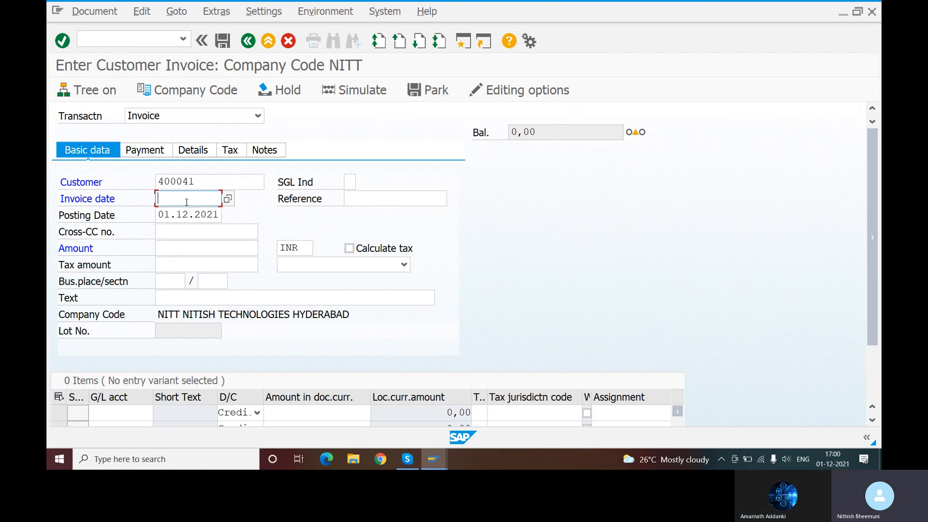
type("01.12.2021")
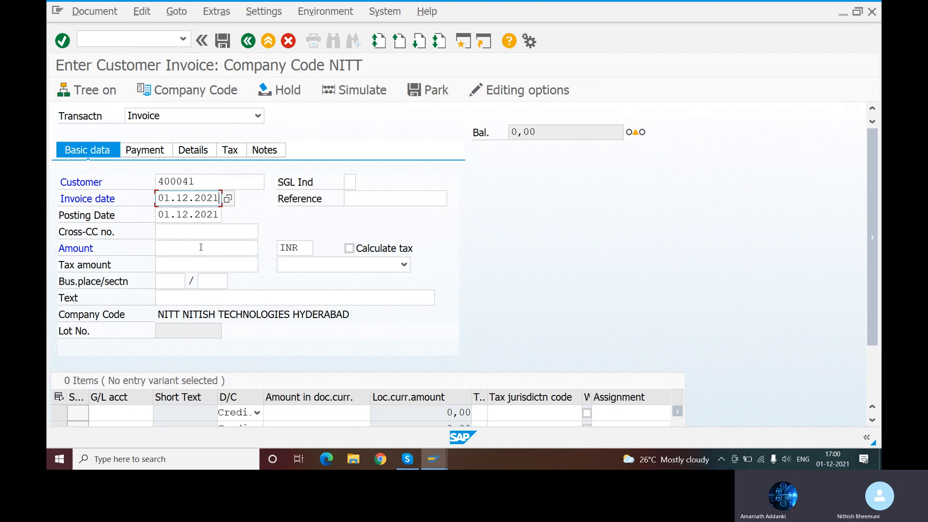
left_click(355, 203)
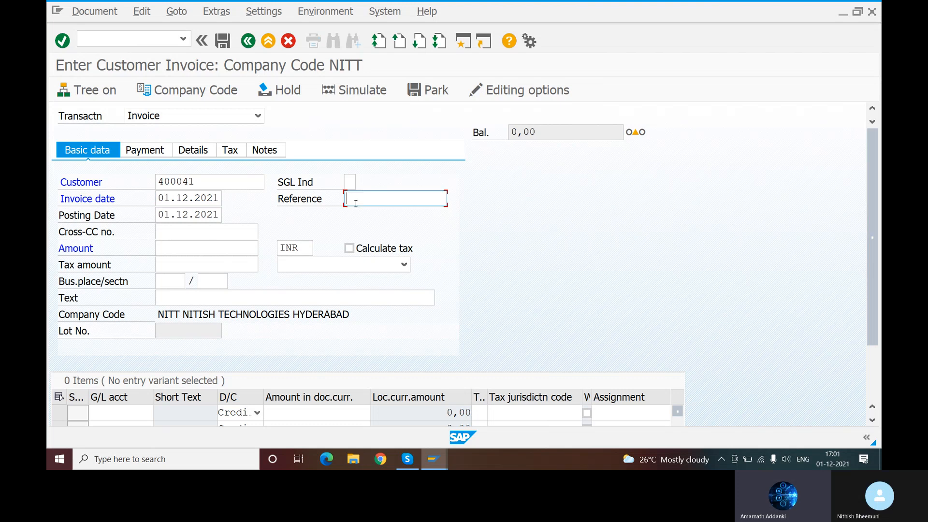
type("REF1")
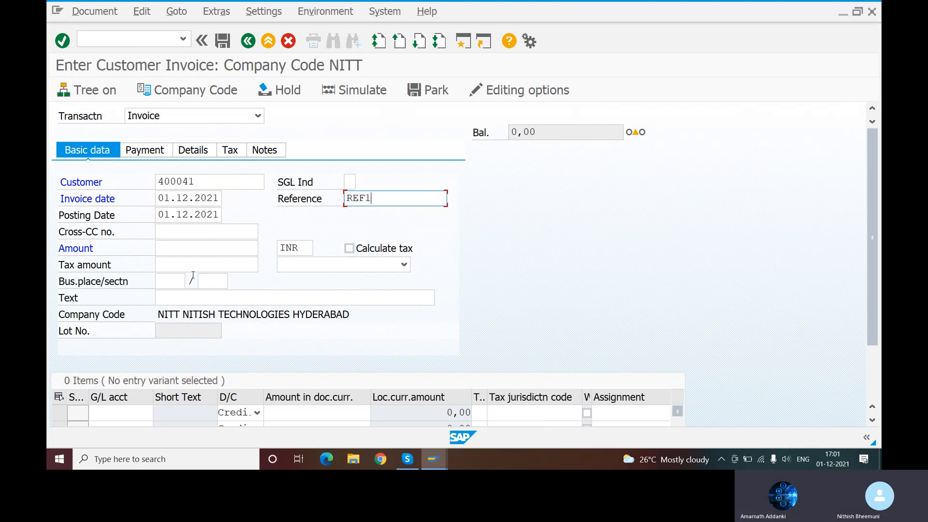
left_click(195, 251)
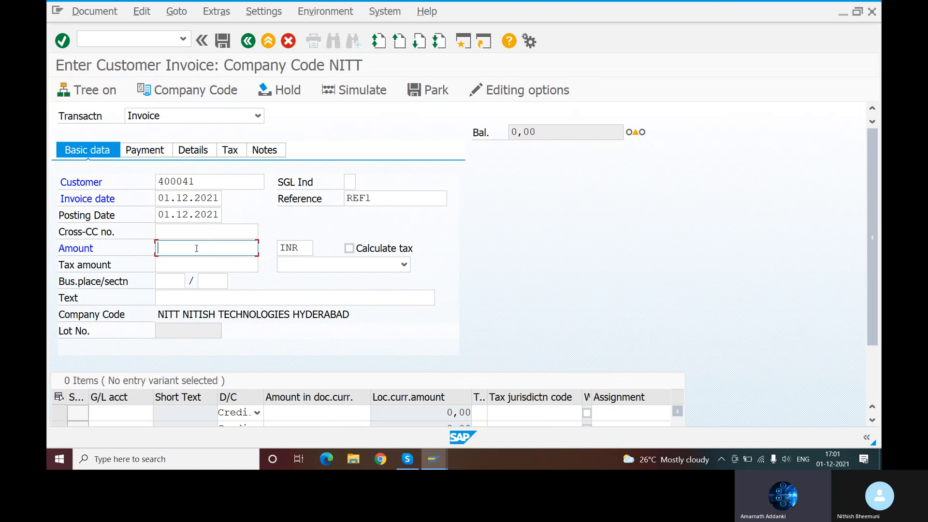
type("10000")
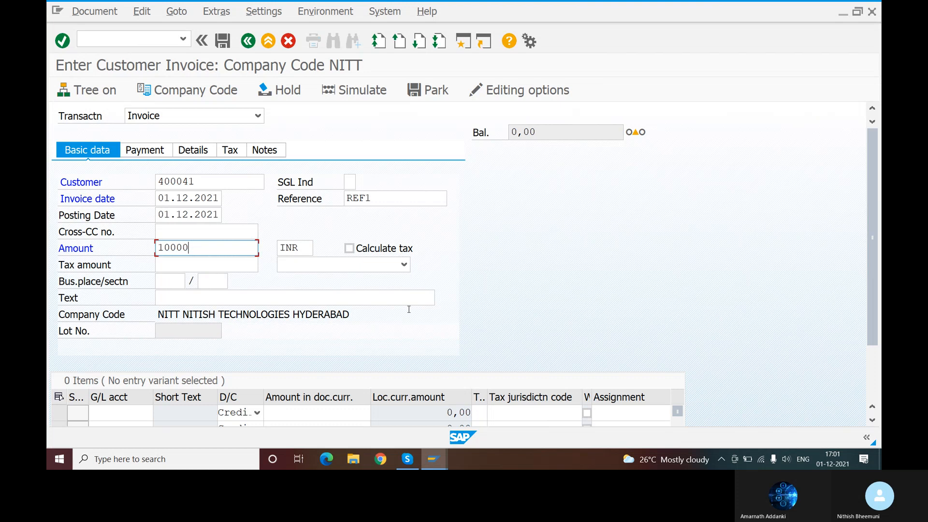
scroll(328, 360, "down", 1)
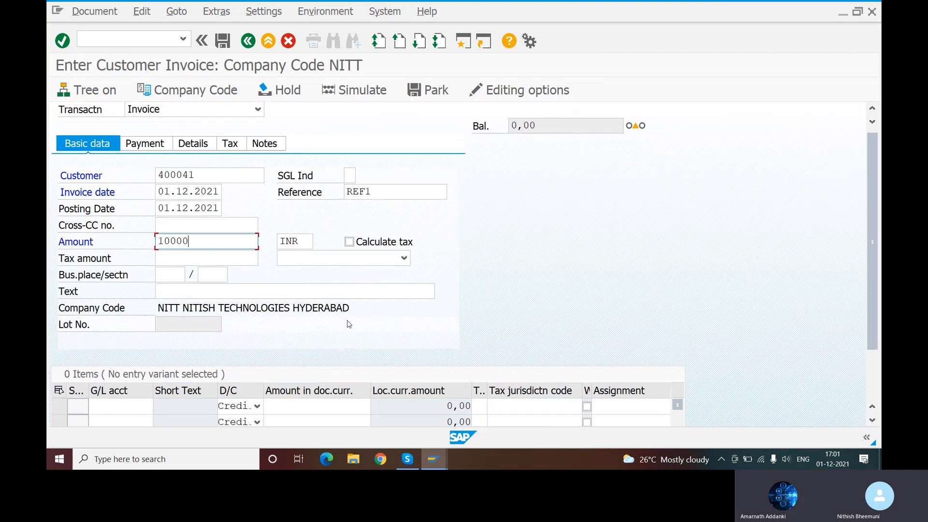
- Enter CUSTOMER INVOICE as the text in the invoice's basic data
scroll(464, 293, "down", 2)
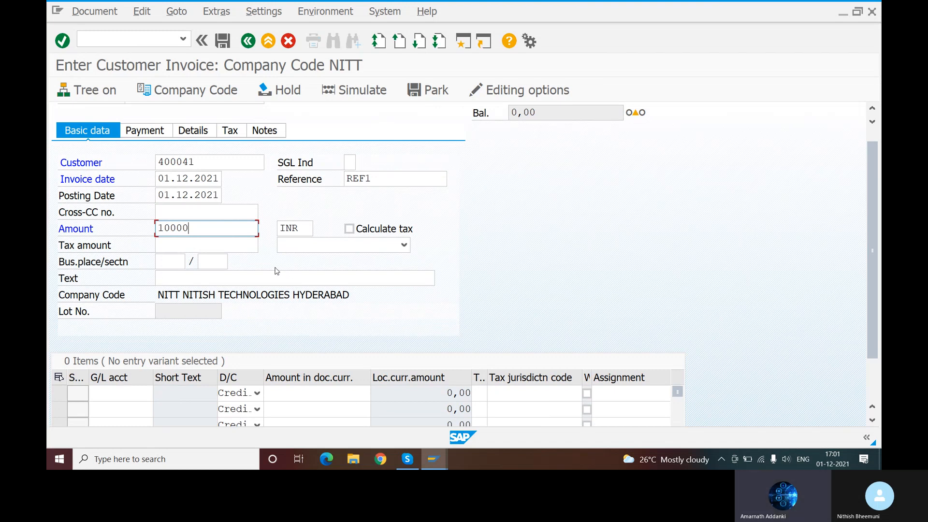
left_click(192, 276)
type("CO")
key("BackSpace")
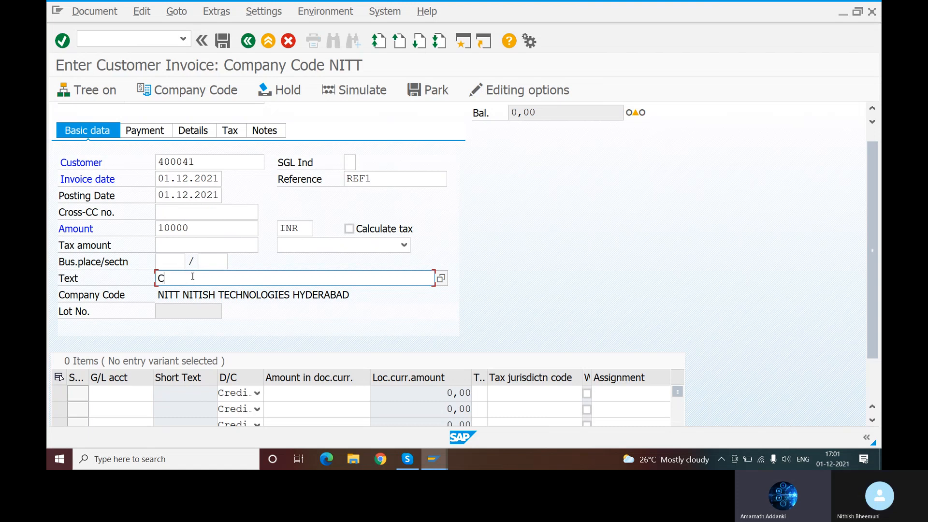
type("USTOMER O")
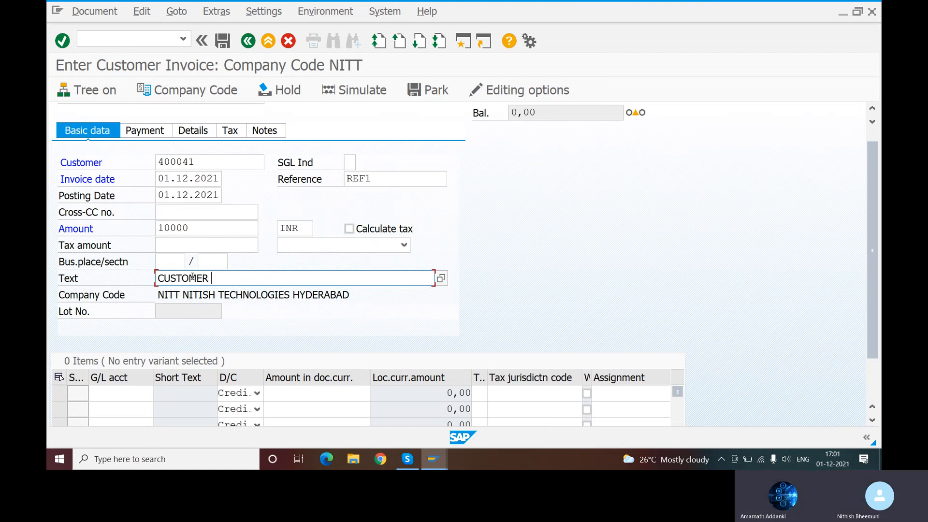
key("BackSpace")
type("INVOICE")
- Look up the G/L accounts in chart NICA and select the Sales Account, 300000, for the first line item
scroll(356, 288, "down", 1)
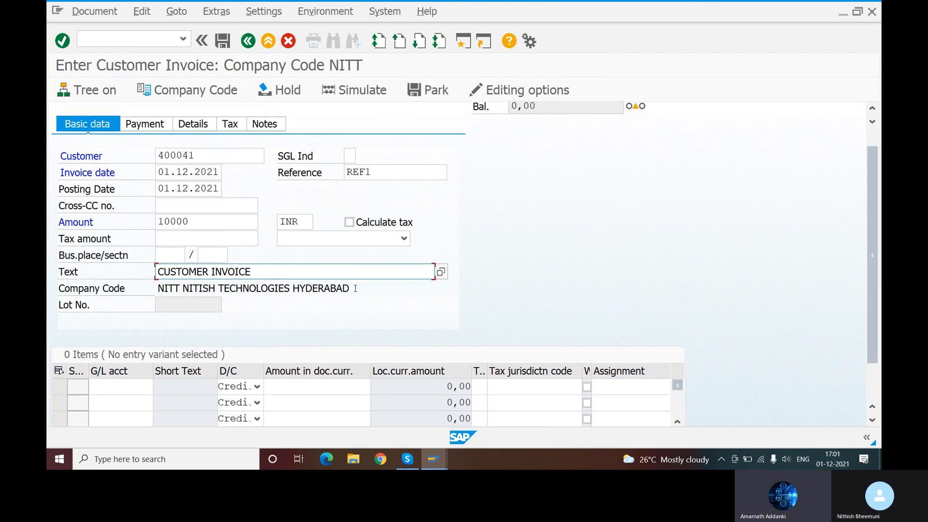
left_click(136, 389)
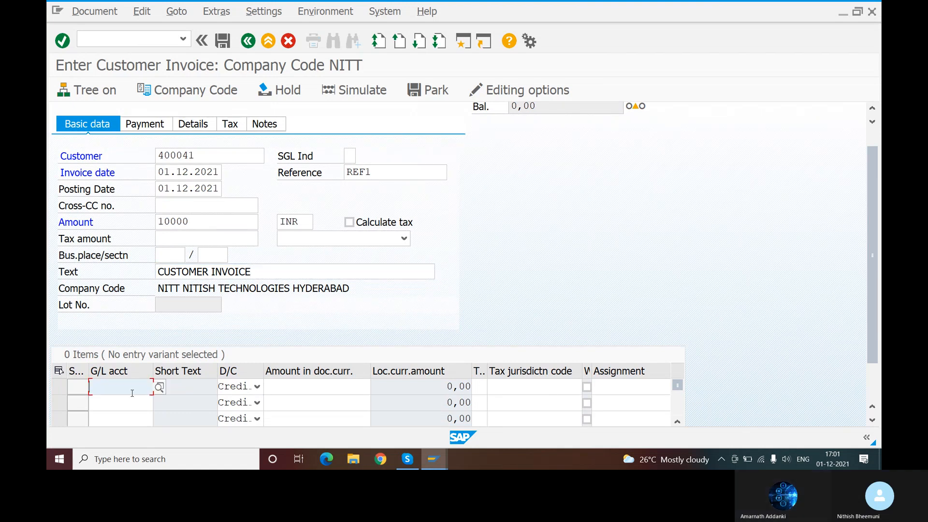
left_click(159, 387)
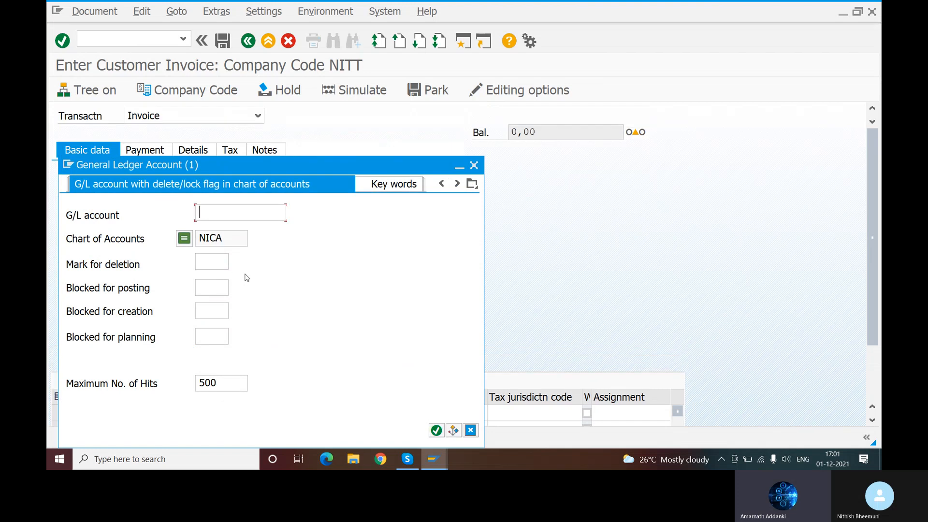
left_click(436, 430)
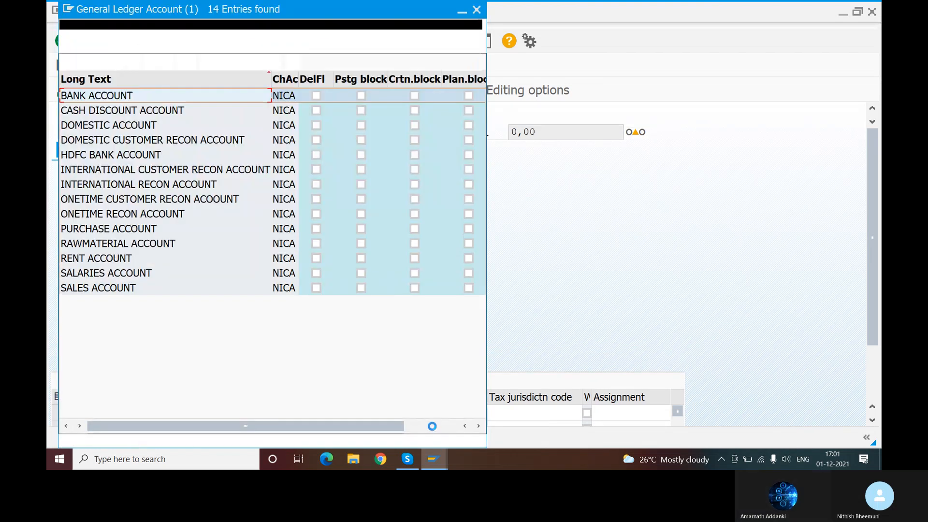
double_click(88, 289)
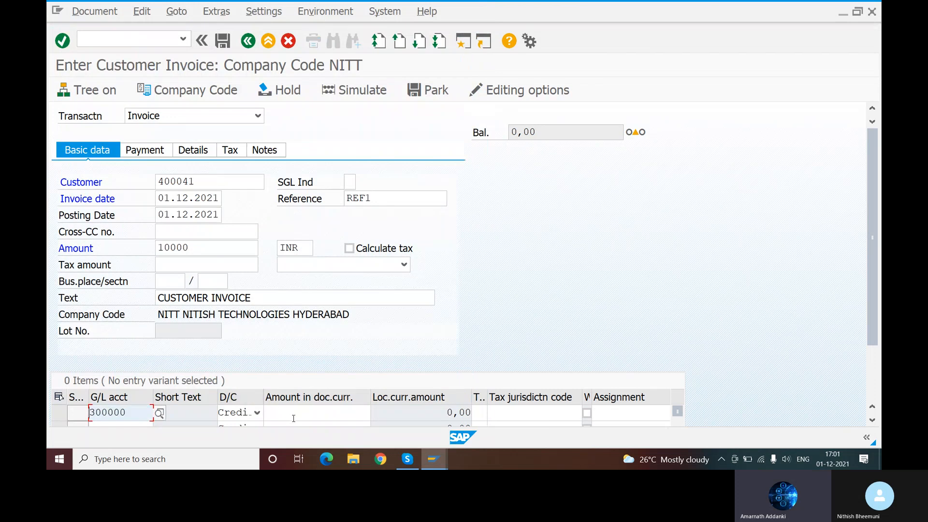
- Enter 10000 as the document currency amount of the 300000 line item and validate the invoice entries
left_click(293, 418)
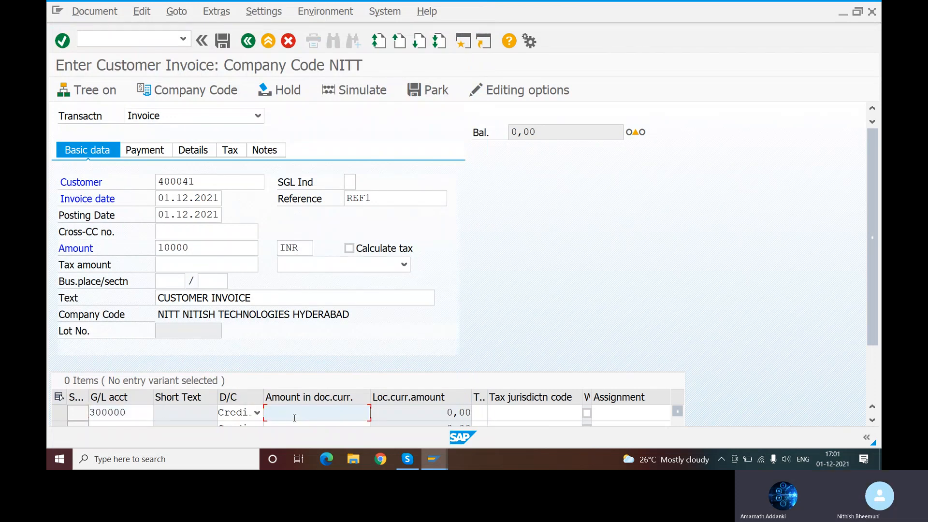
type("10000")
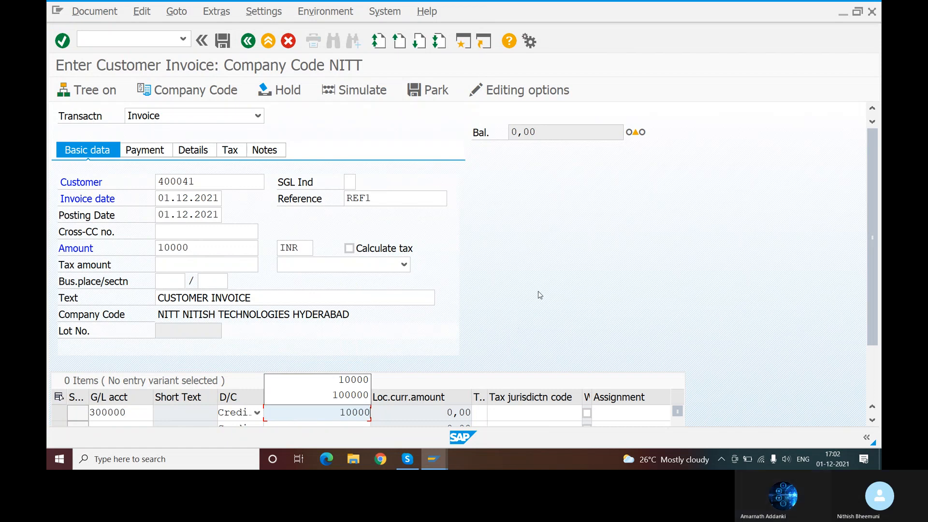
left_click_drag(870, 335, 879, 380)
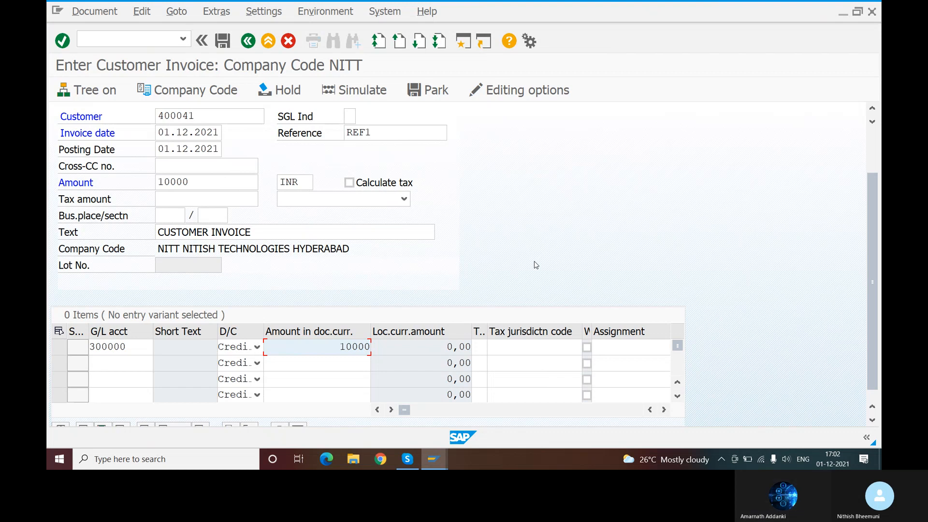
key("Return")
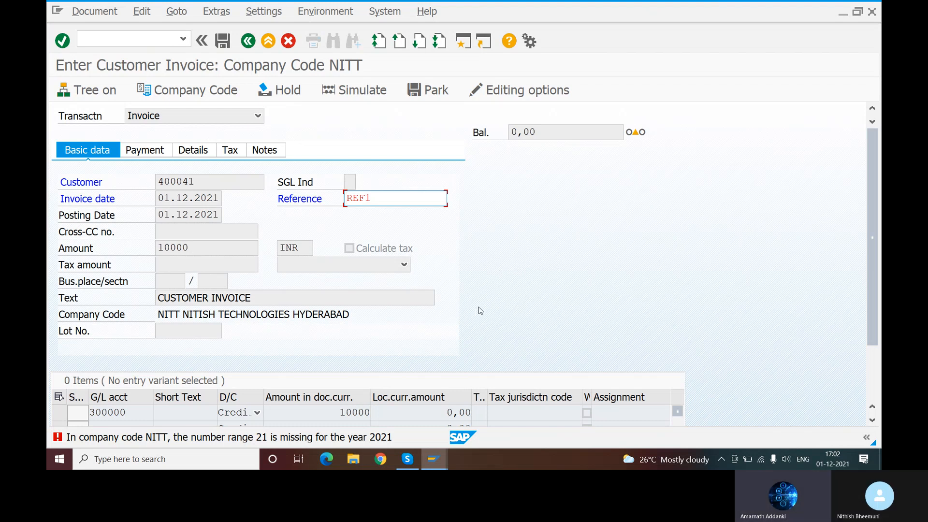
scroll(485, 295, "down", 1)
scroll(480, 292, "down", 1)
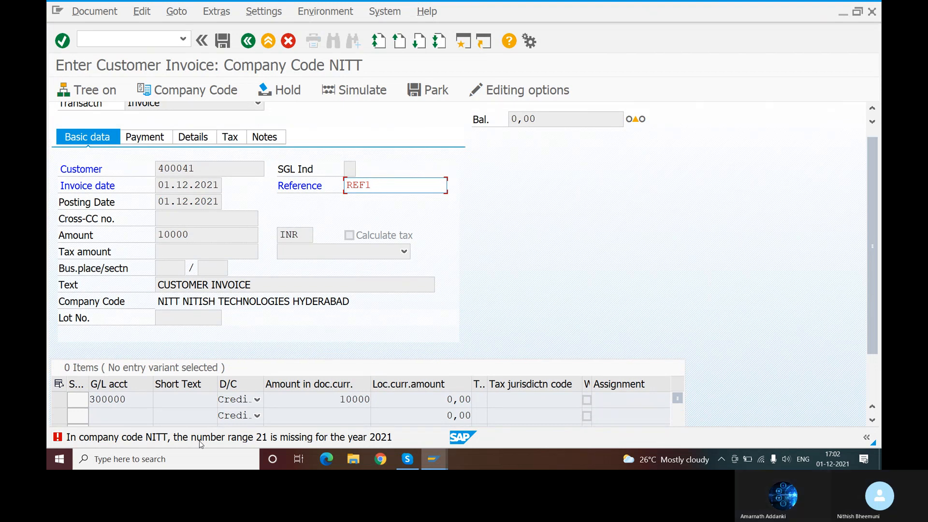
- Switch to the G/L Account Groups session and open accounting document range maintenance with transaction /NFBN1
left_click(434, 458)
left_click(506, 427)
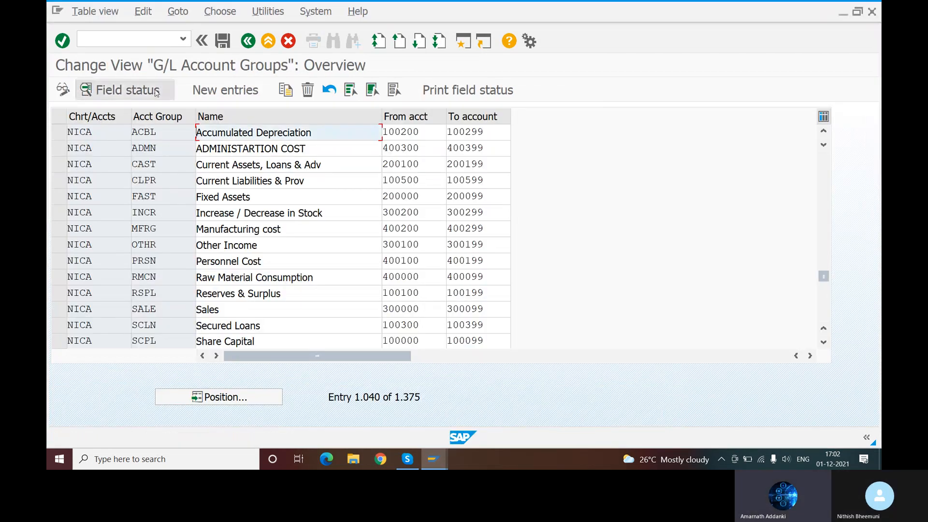
left_click(108, 35)
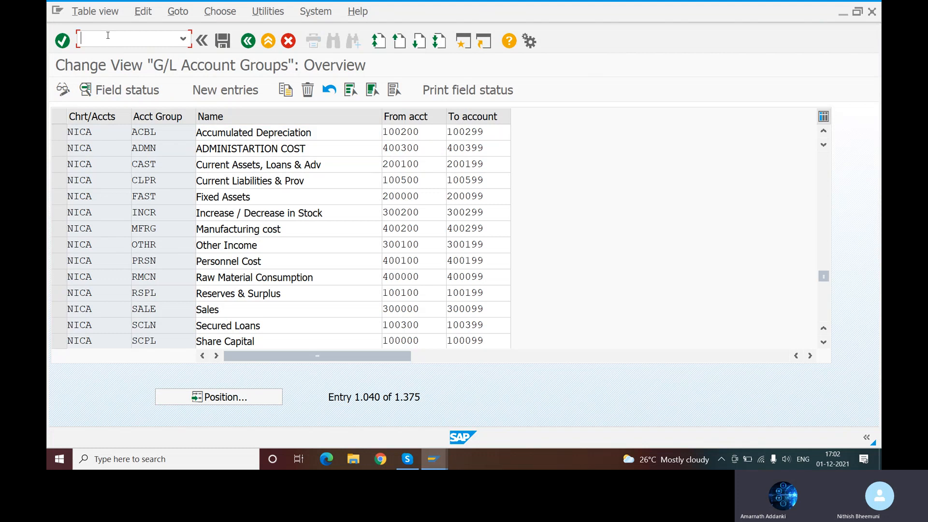
type("FBN")
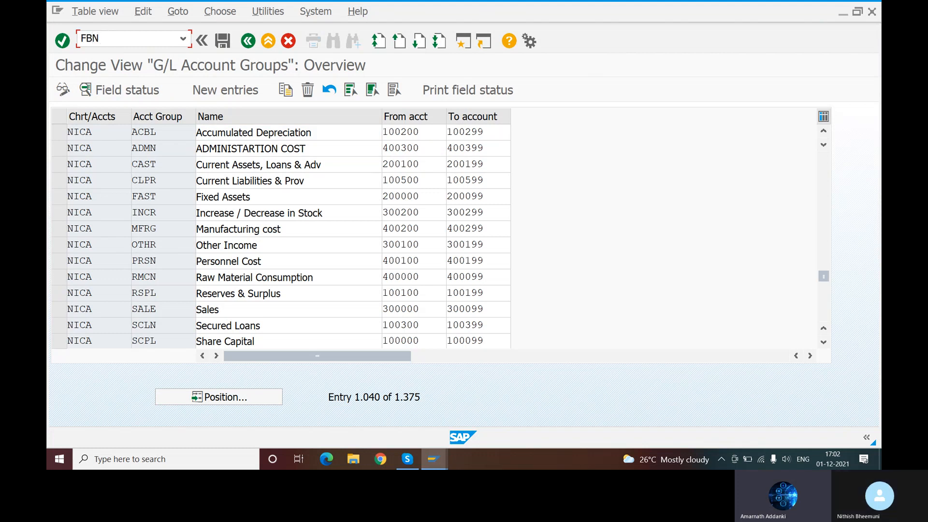
key("BackSpace")
key("BackSpace")
key("BackSpace")
type("/NFBN1")
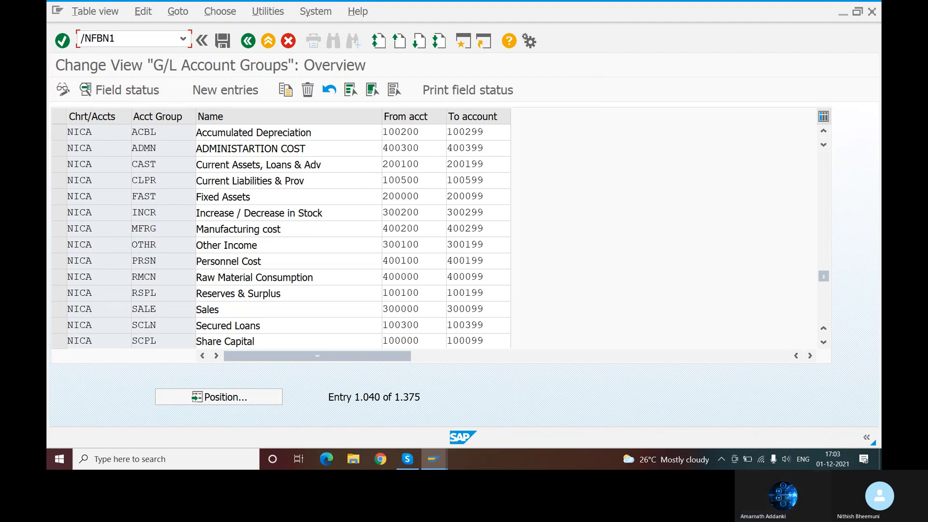
key("Return")
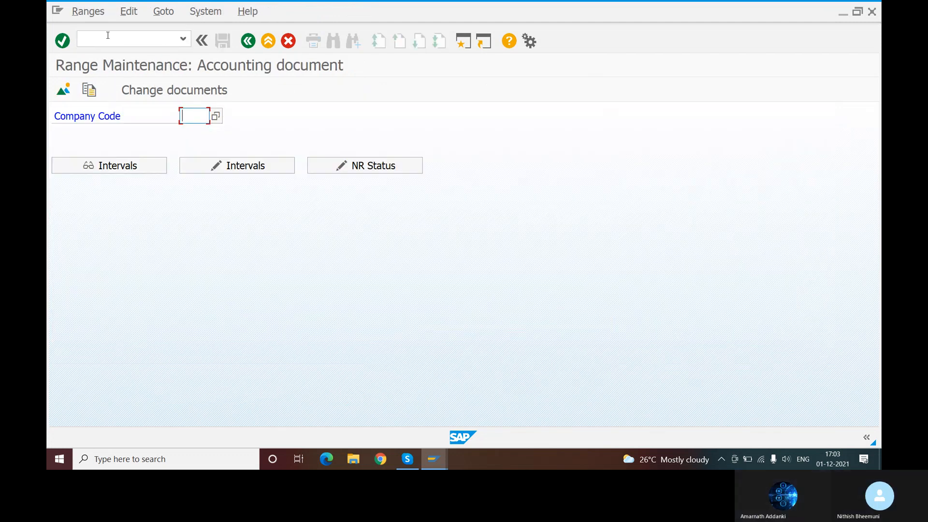
- Open the accounting document number intervals of company code NITT for editing
type("NITT")
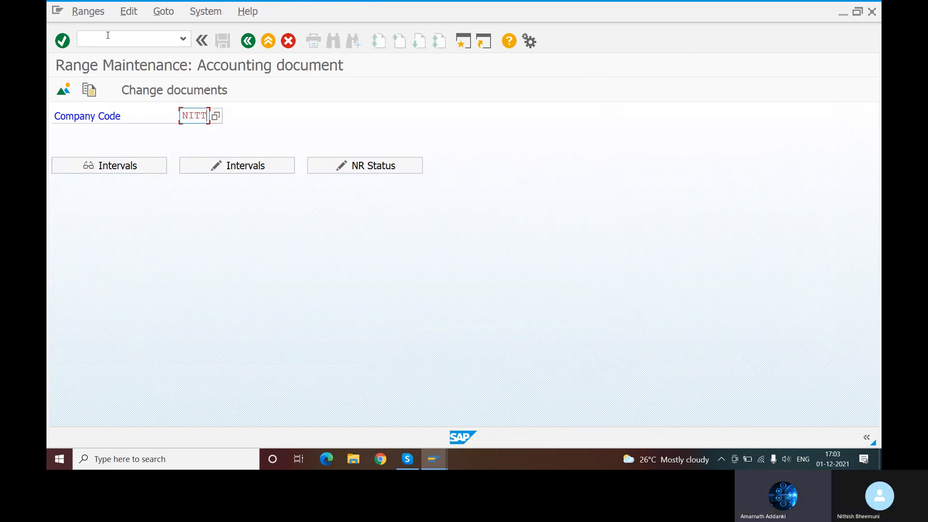
left_click(236, 167)
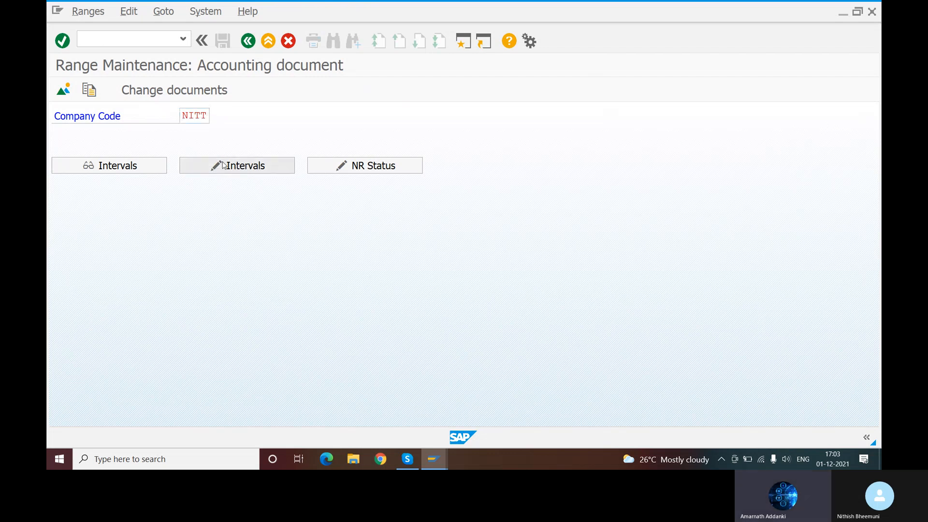
left_click(236, 167)
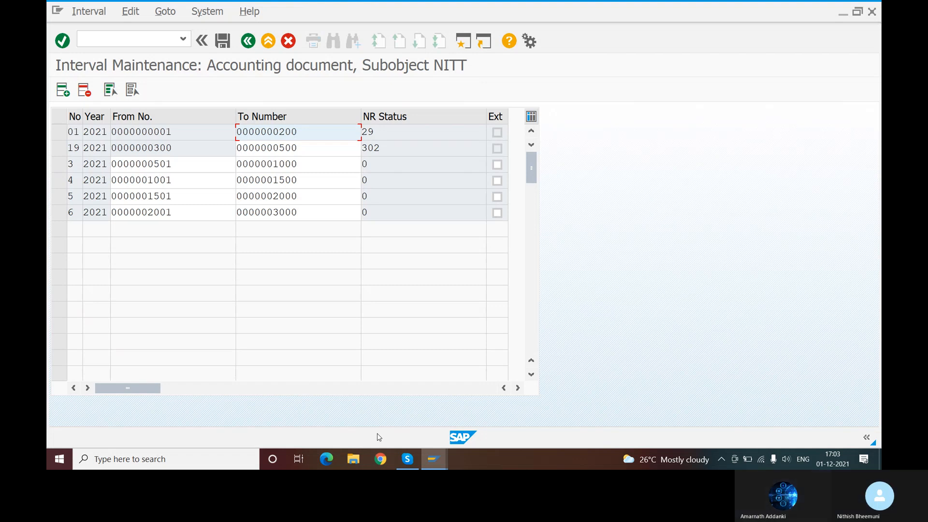
- Check the number range and year requested by the customer invoice against NITT's accounting document intervals
left_click(432, 464)
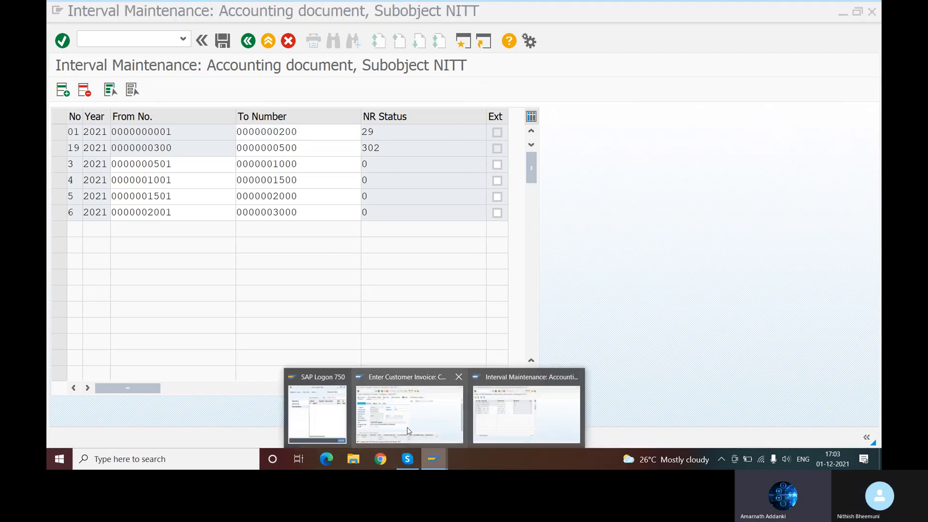
left_click(408, 415)
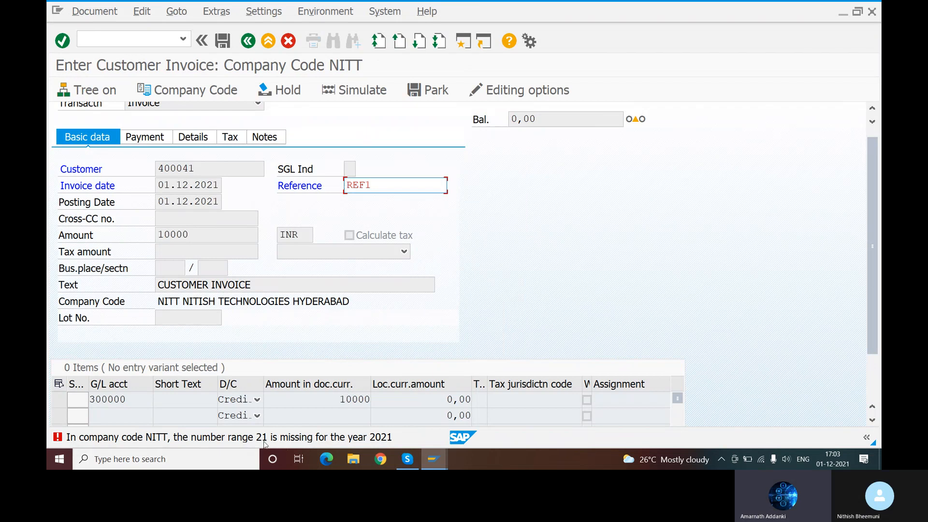
left_click(433, 461)
left_click(495, 428)
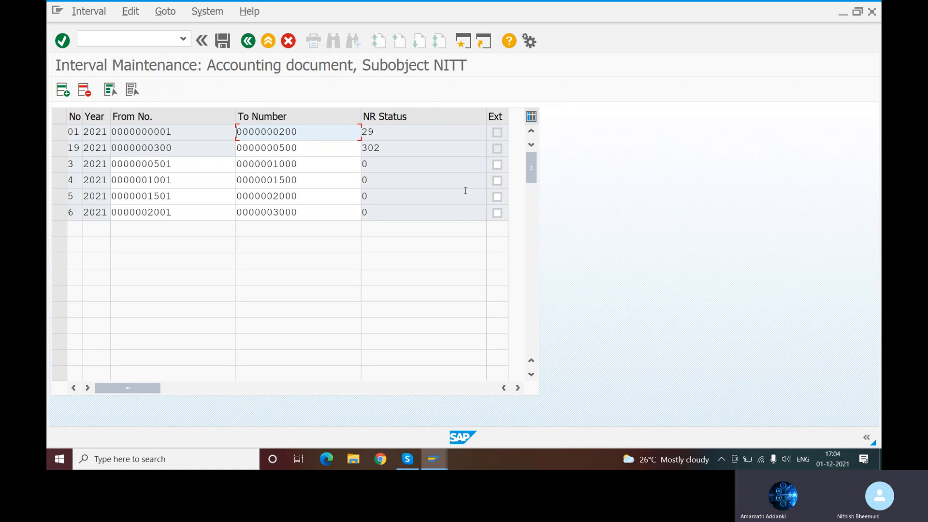
mouse_move(428, 453)
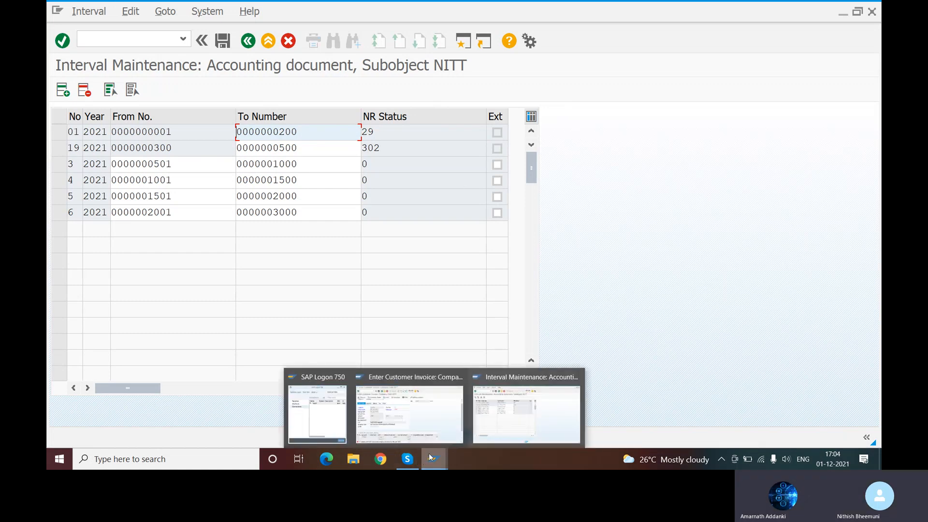
left_click(356, 413)
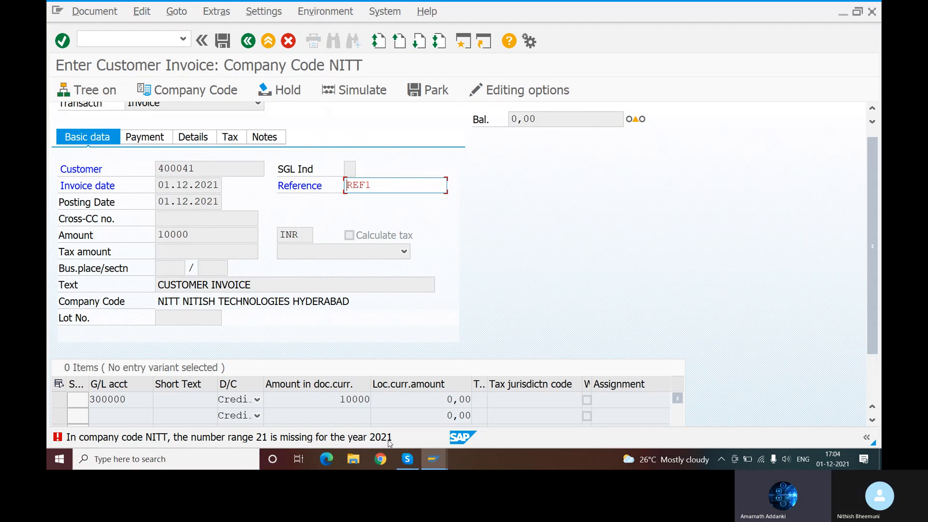
mouse_move(428, 462)
left_click(512, 410)
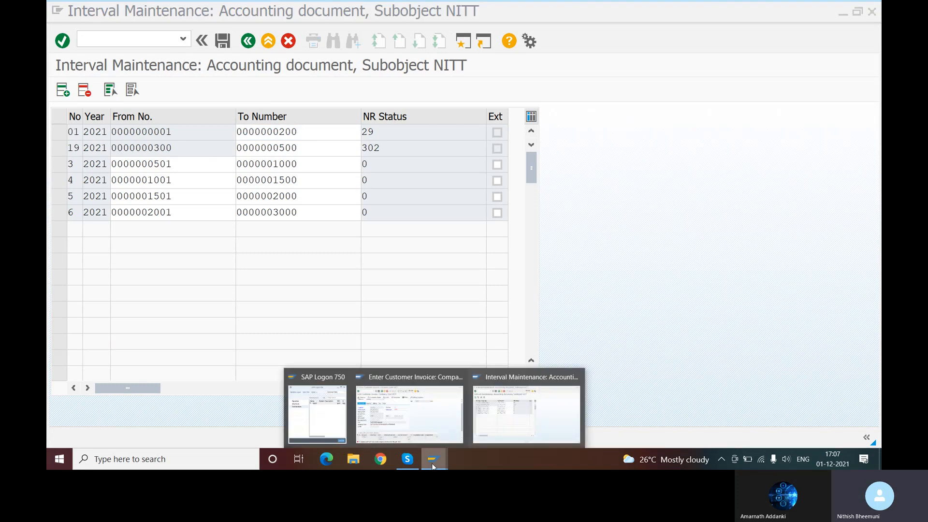
- Leave the accounting document intervals and open customer number range maintenance with transaction /NXDN1
left_click(114, 41)
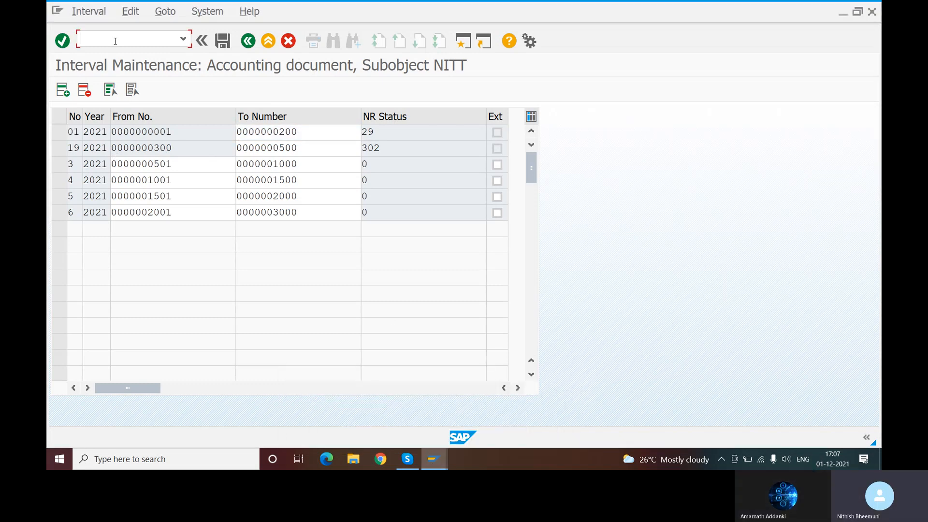
type("XDN1")
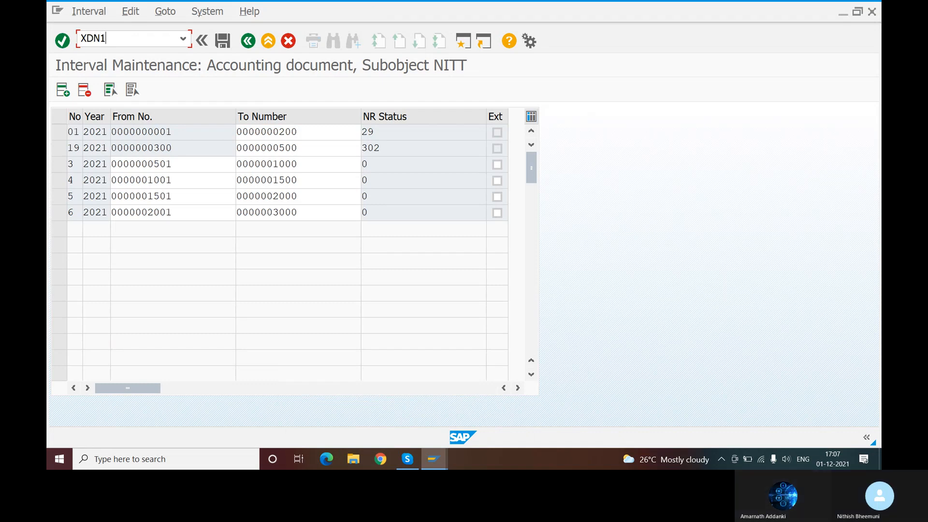
key("Return")
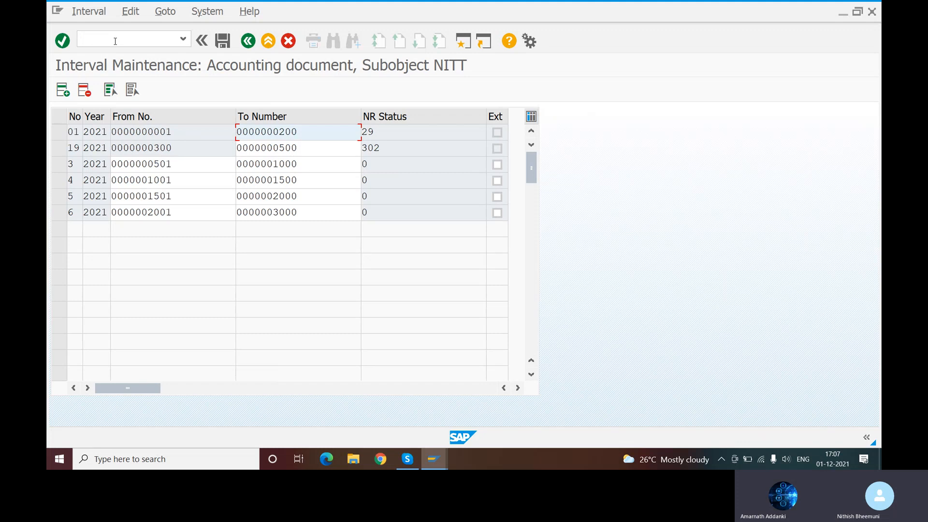
type("/NXDN")
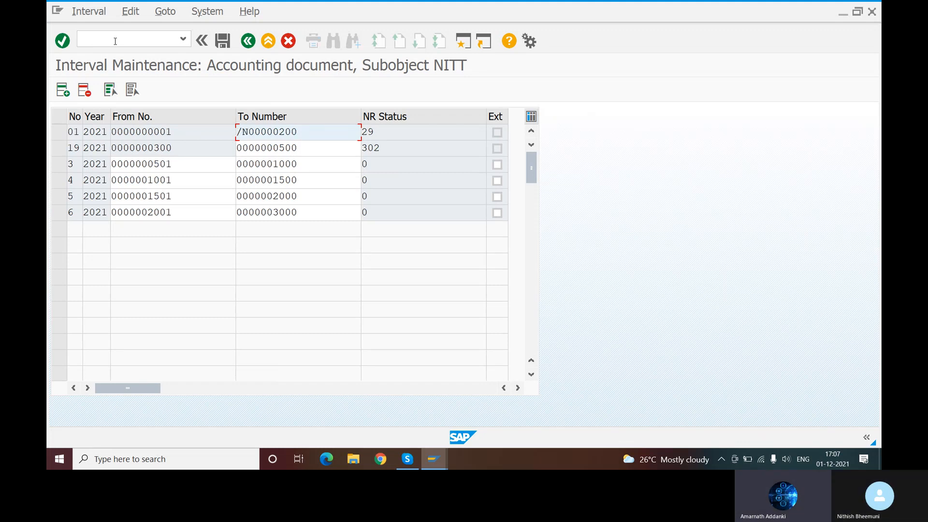
type("1")
left_click(115, 41)
type("/NXDN1")
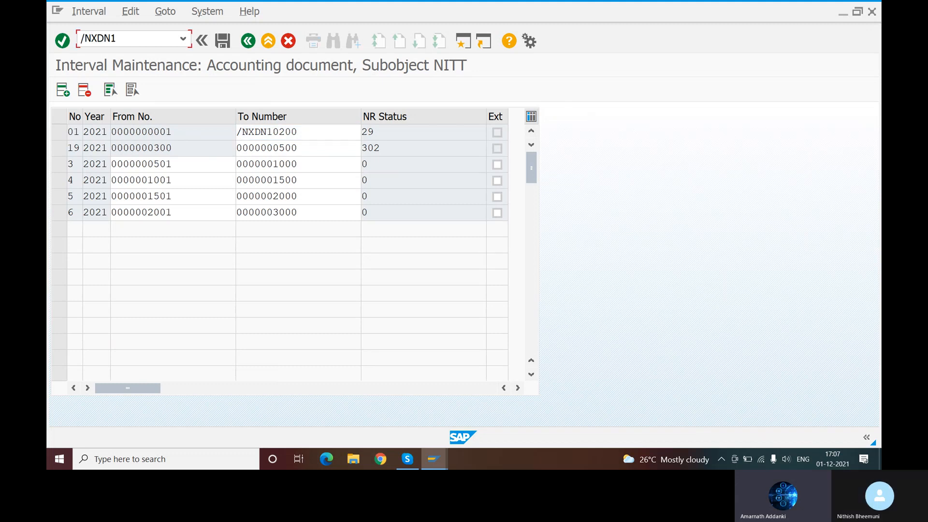
key("Return")
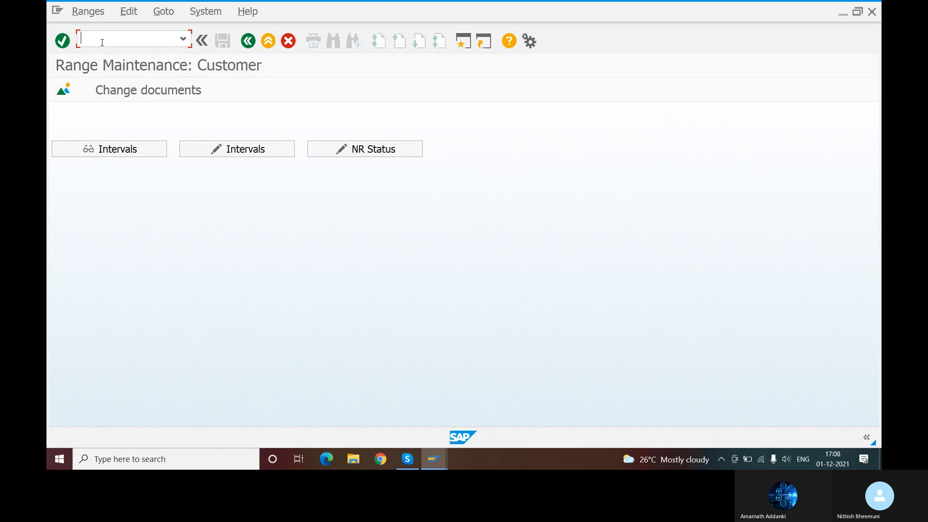
- Try to open number range maintenance with transactions XBN1 and FDN1
type("/NX")
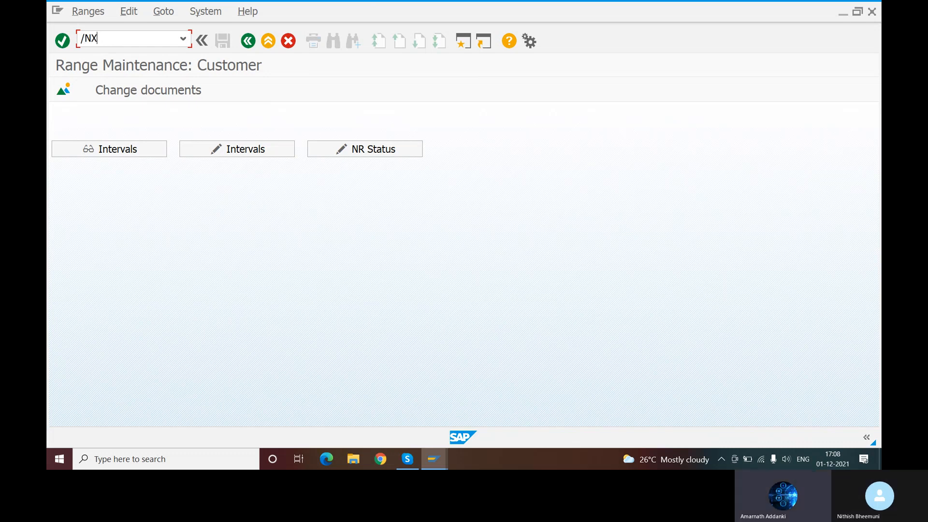
type("DN1")
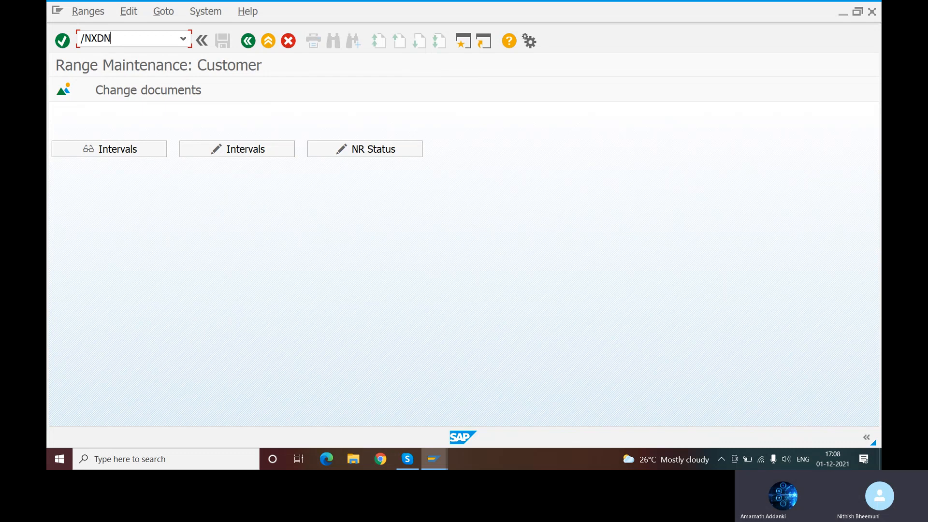
key("BackSpace")
key("BackSpace")
key("BackSpace")
key("BackSpace")
type("XBN1")
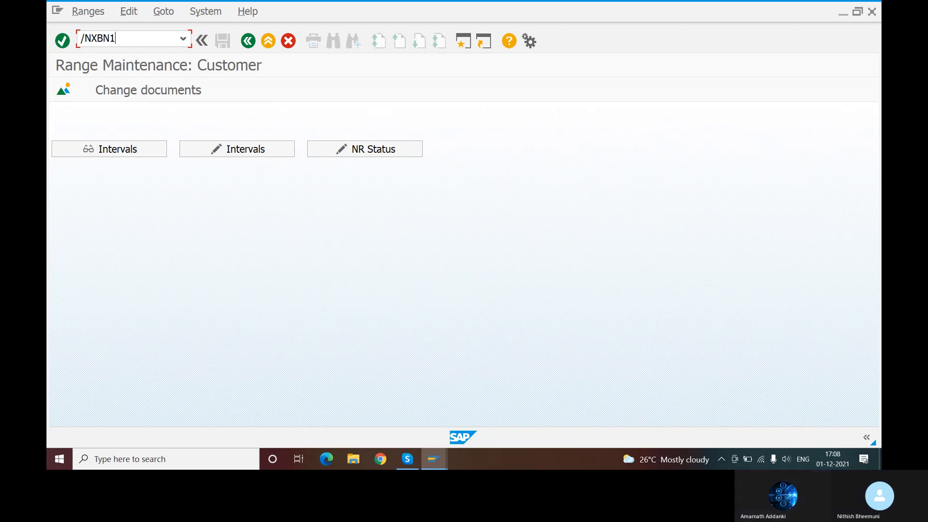
key("Return")
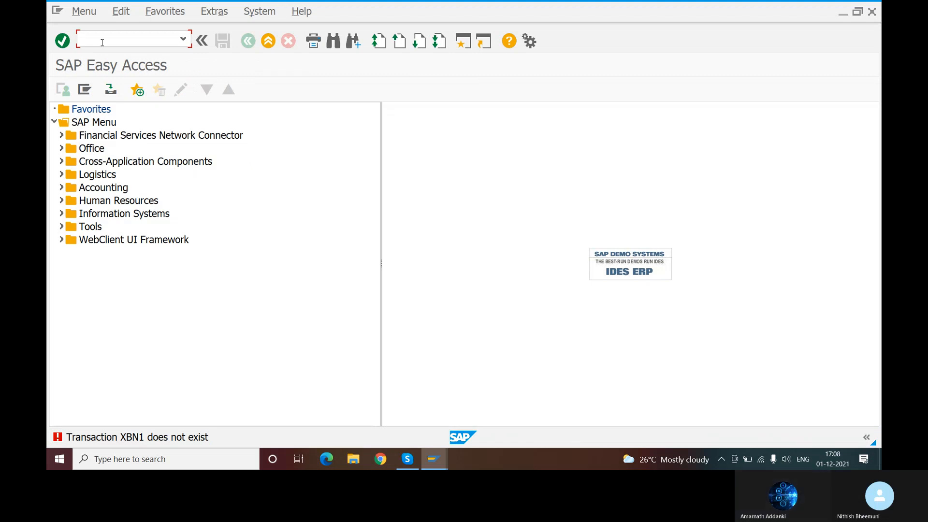
type("XBN1")
key("Return")
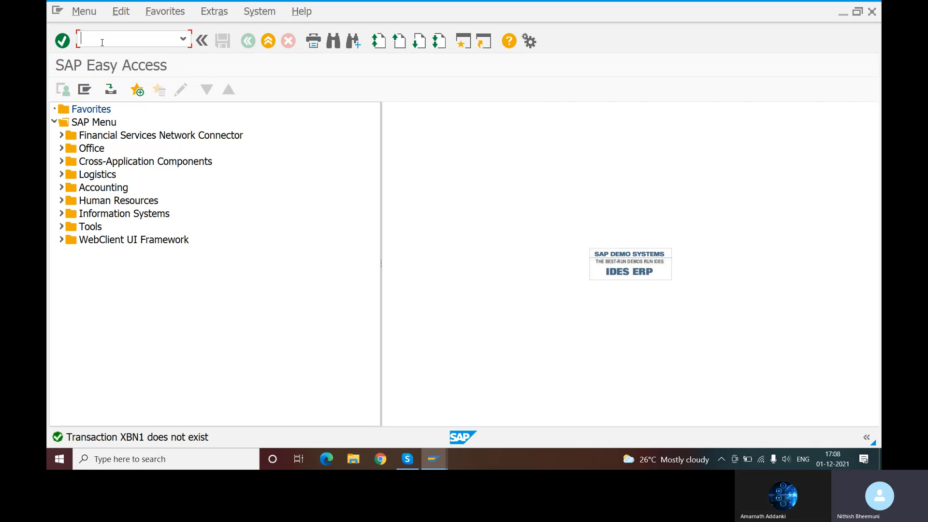
type("XBN1")
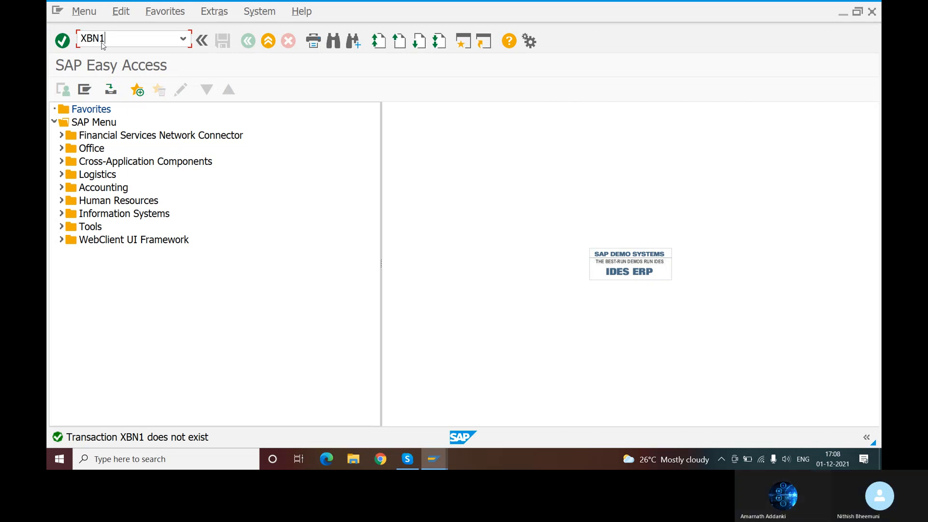
key("Return")
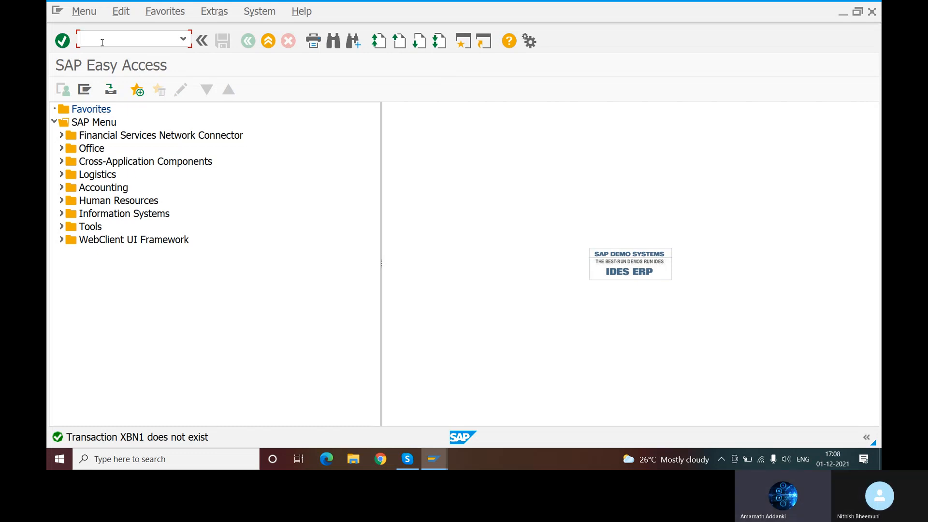
type("FDN1")
key("Return")
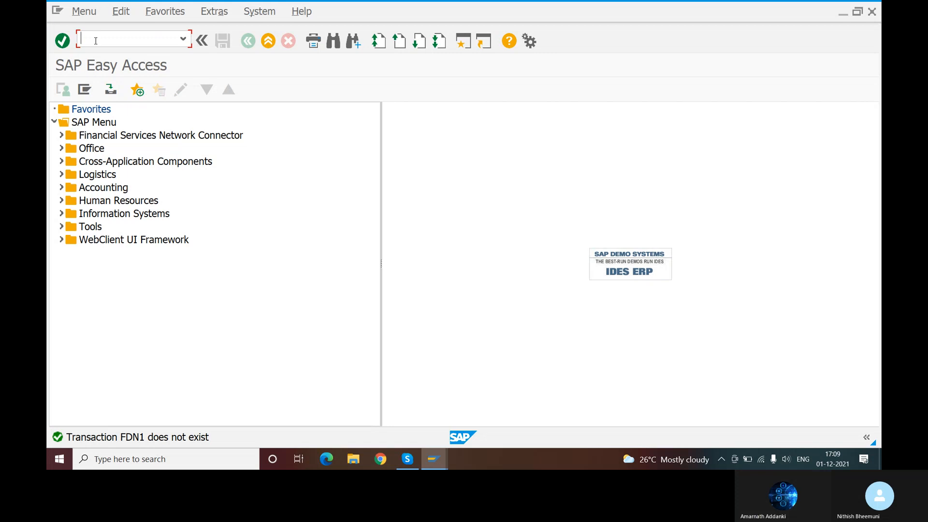
- Open accounting document number range maintenance with transaction FBN1
type("FDN1")
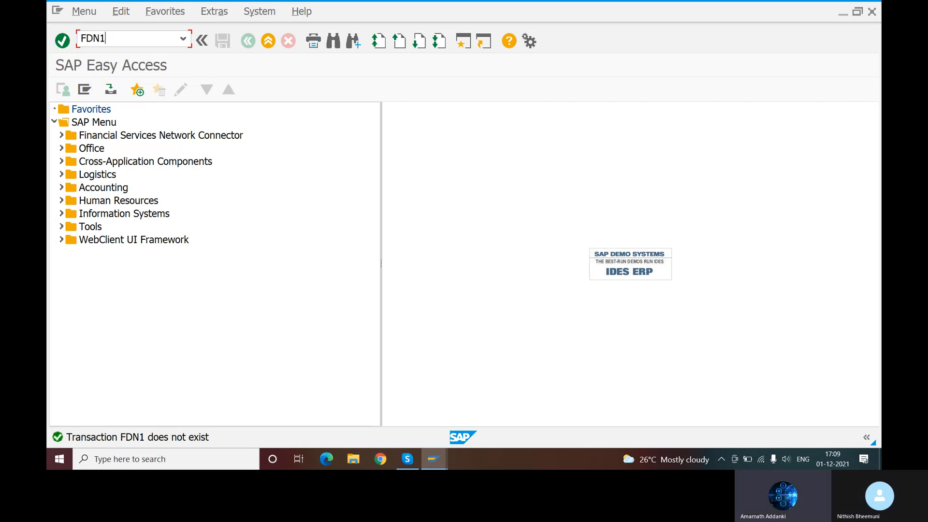
key("BackSpace")
key("BackSpace")
key("BackSpace")
type("BN1")
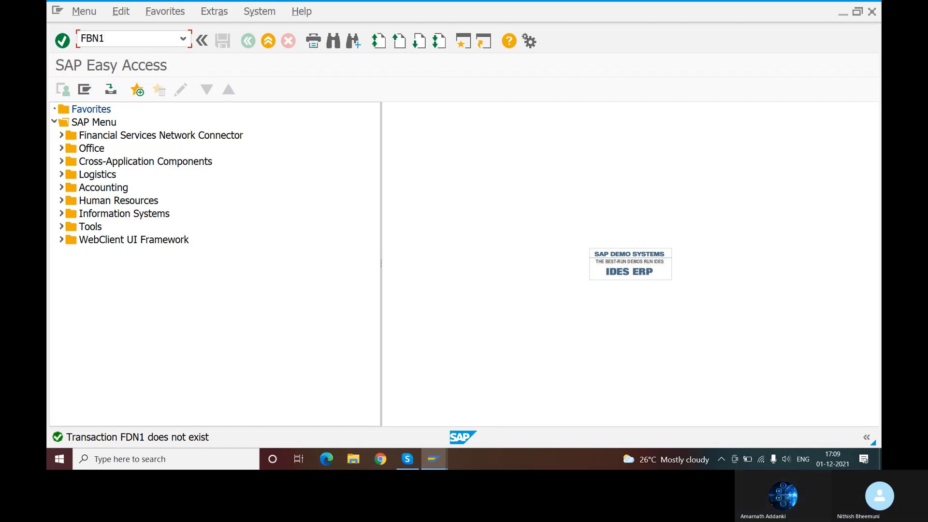
key("Return")
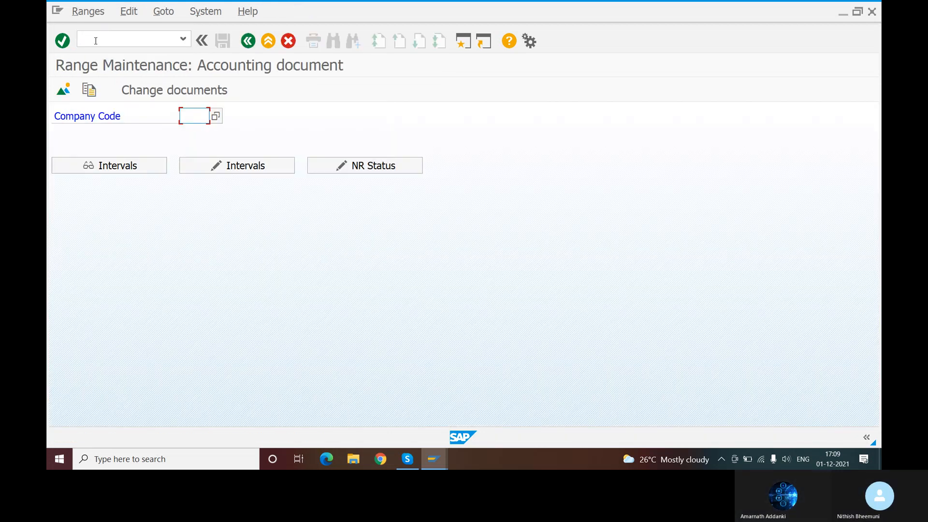
- Open company code NITT's accounting document intervals for editing and delete number range 4 of 2021
type("NI")
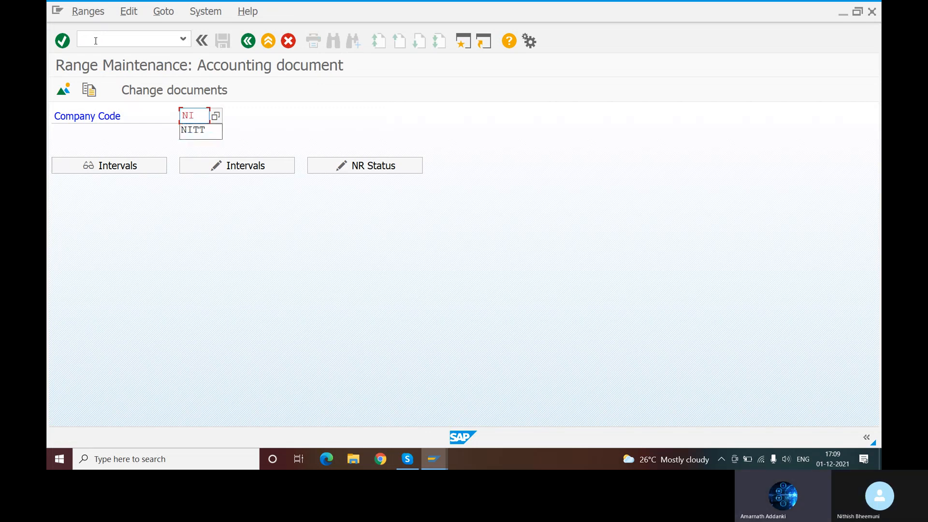
type("TT")
left_click(255, 167)
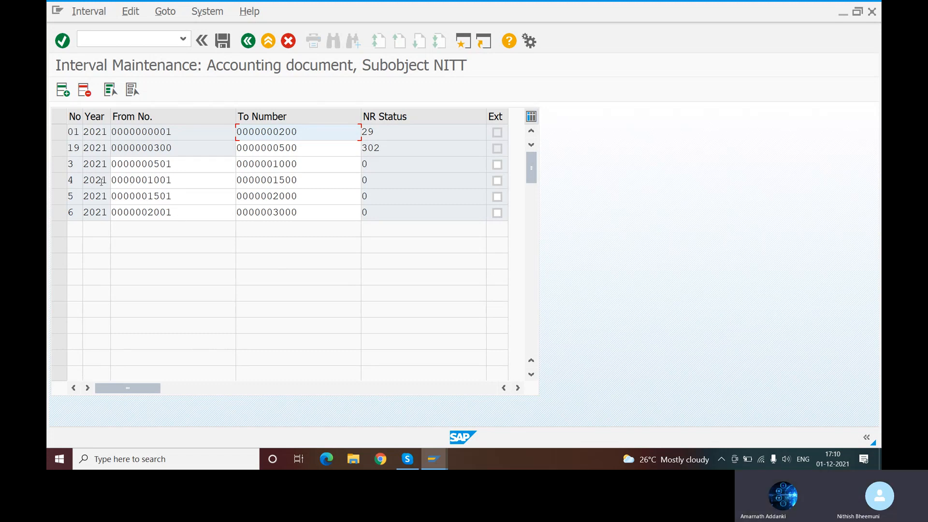
left_click(61, 182)
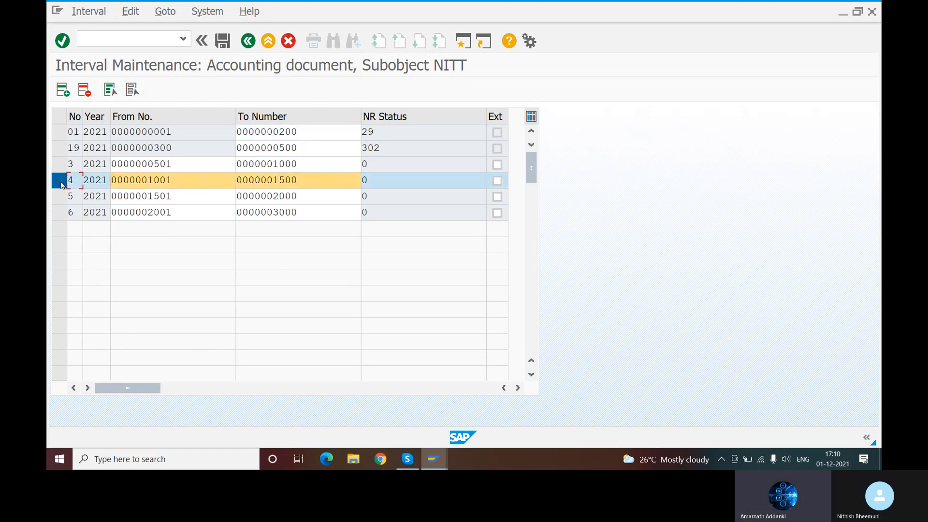
left_click(84, 91)
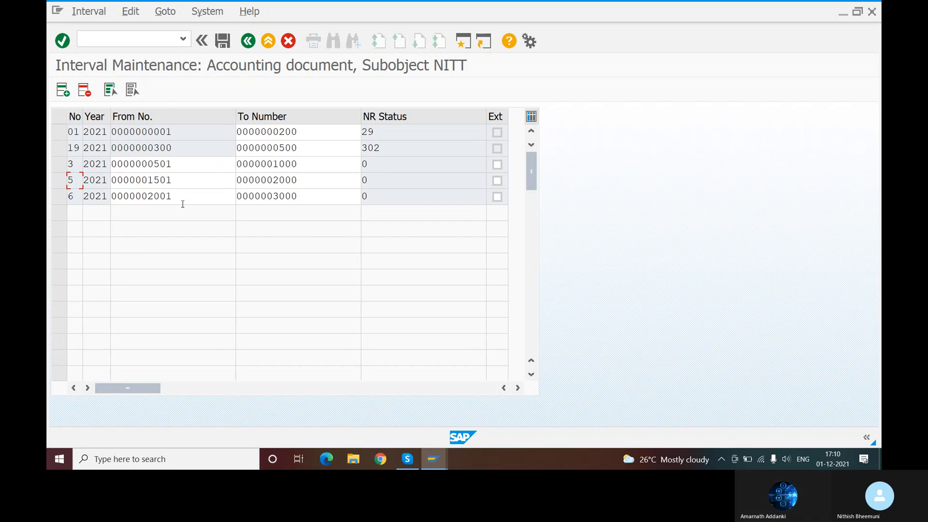
- Add number range 21 for year 2021 from 1001 to 1500 and save the intervals, confirming the transport notice
left_click(66, 95)
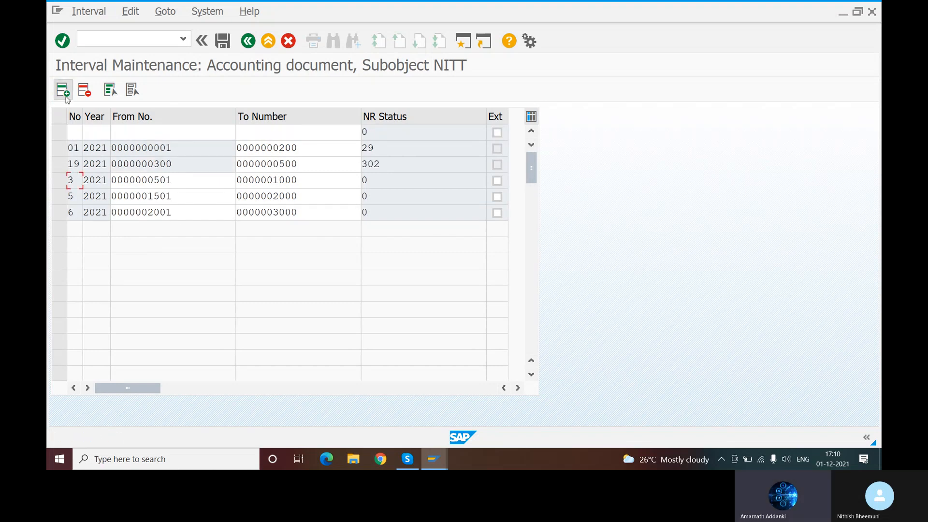
left_click(77, 135)
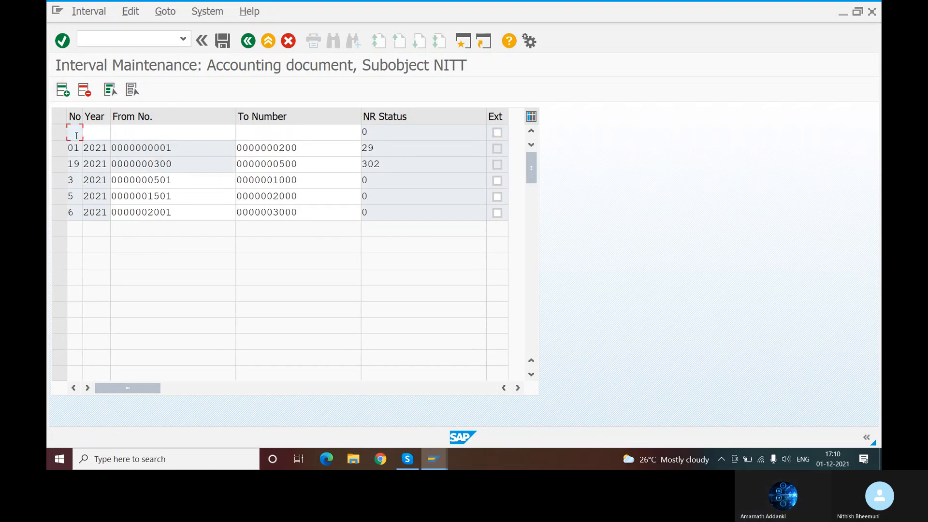
type("21")
key("Tab")
type("2021")
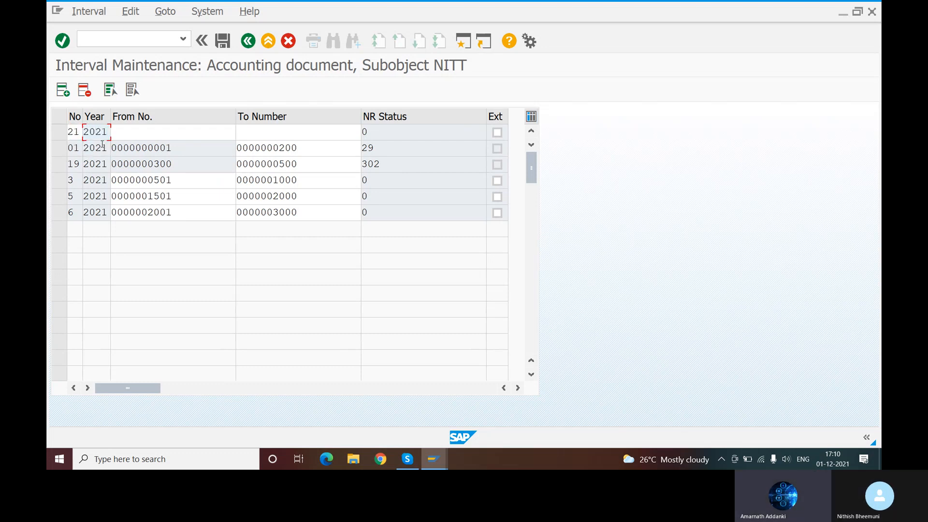
key("Tab")
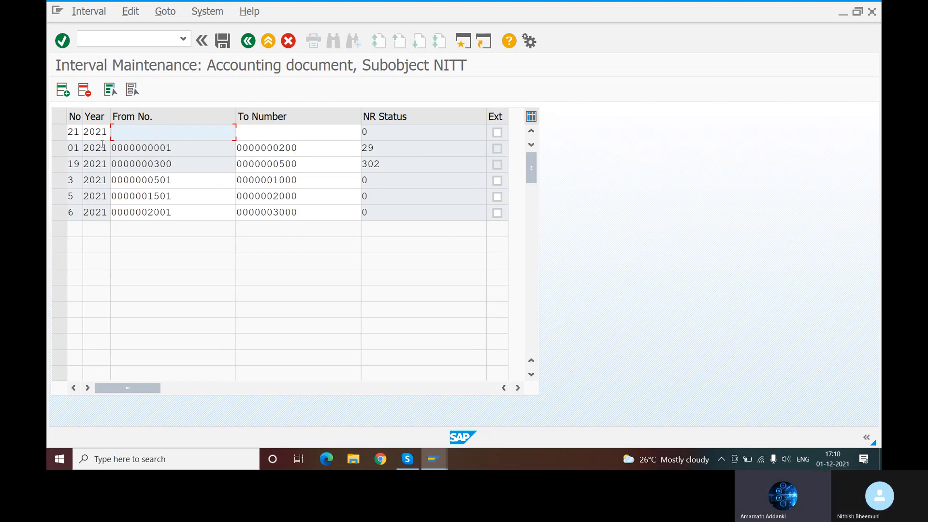
type("1001")
key("Tab")
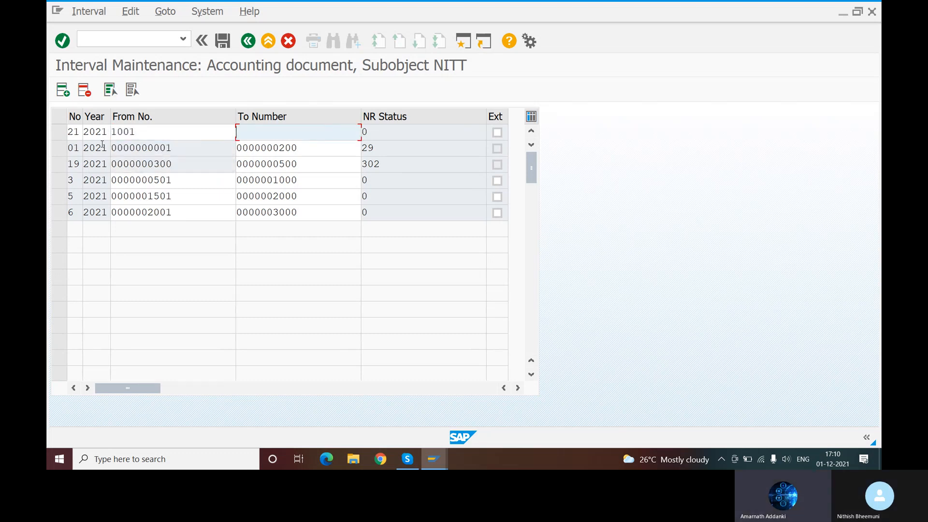
type("1500")
left_click(223, 42)
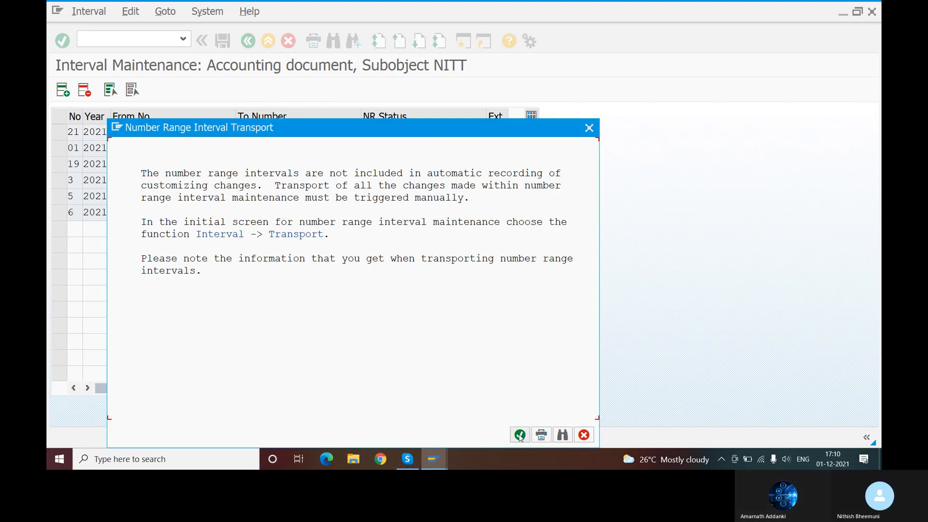
left_click(520, 435)
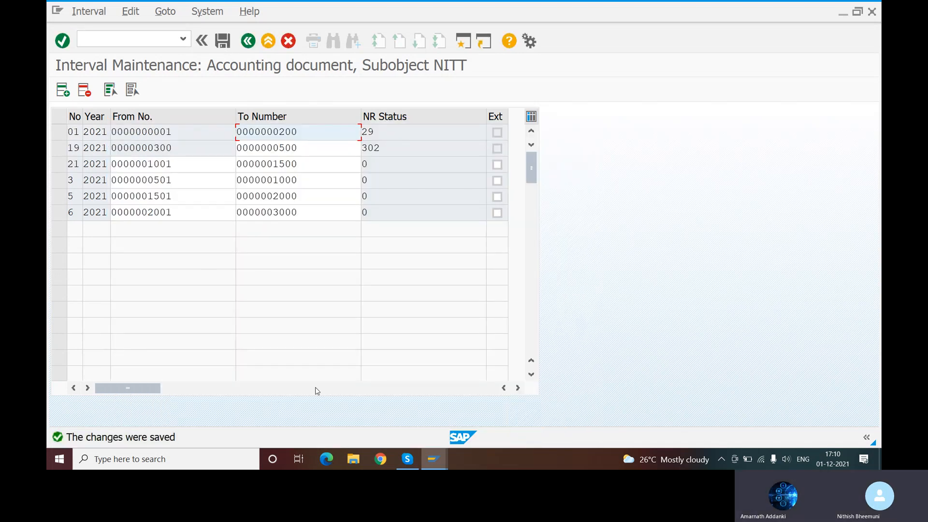
- Return to the NITT customer invoice and assign business area NITH to the sales account 300000 line
mouse_move(433, 459)
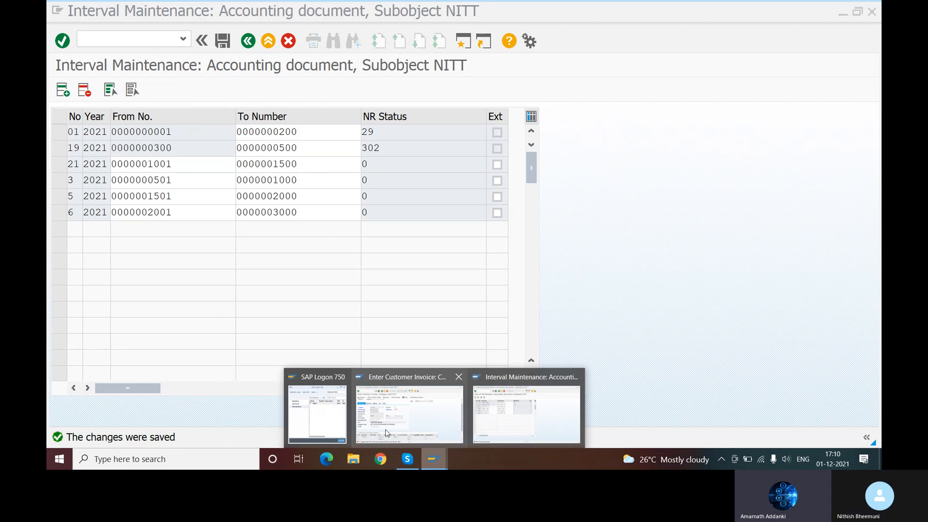
left_click(385, 429)
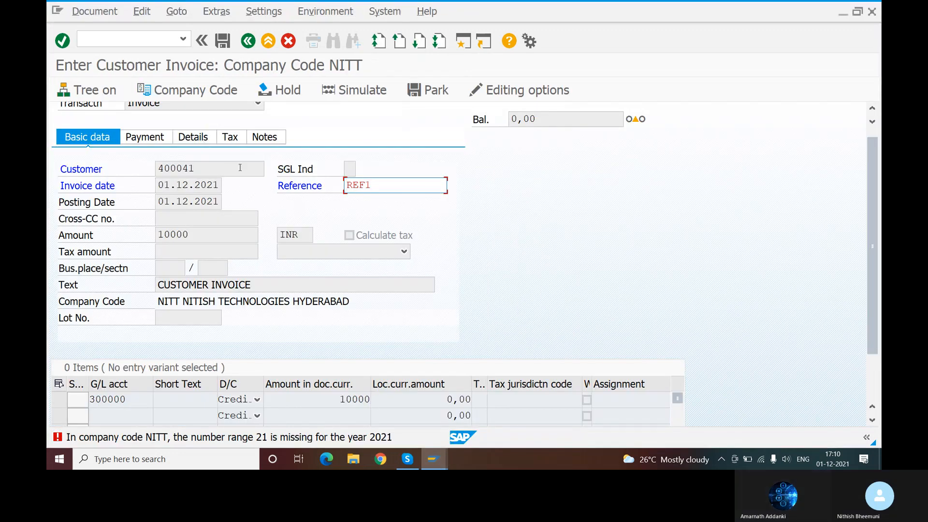
key("Return")
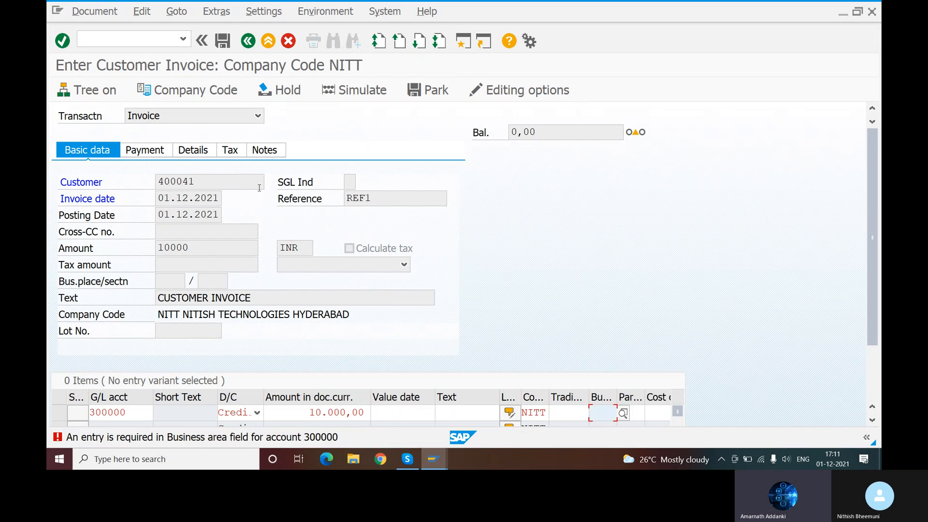
type("NITH")
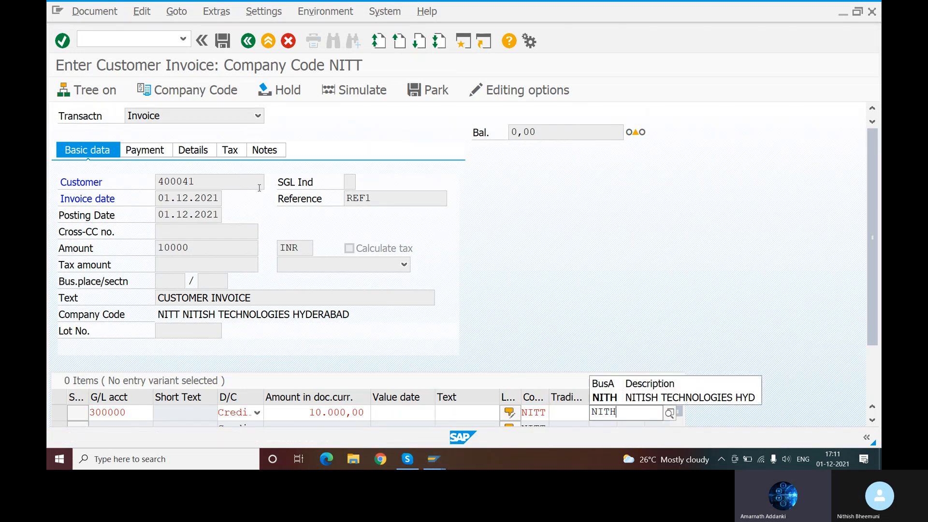
key("Return")
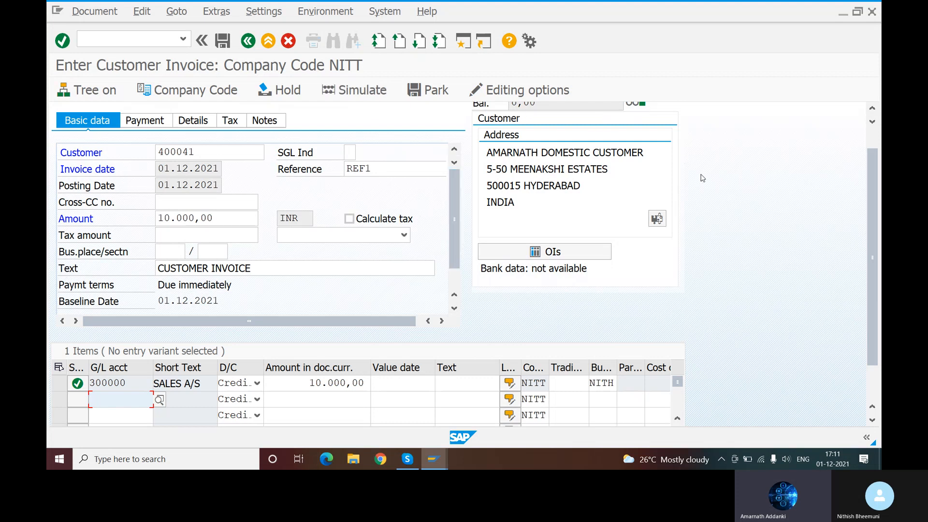
- Simulate the customer invoice to review its line items and post it
scroll(695, 174, "up", 1)
mouse_move(642, 111)
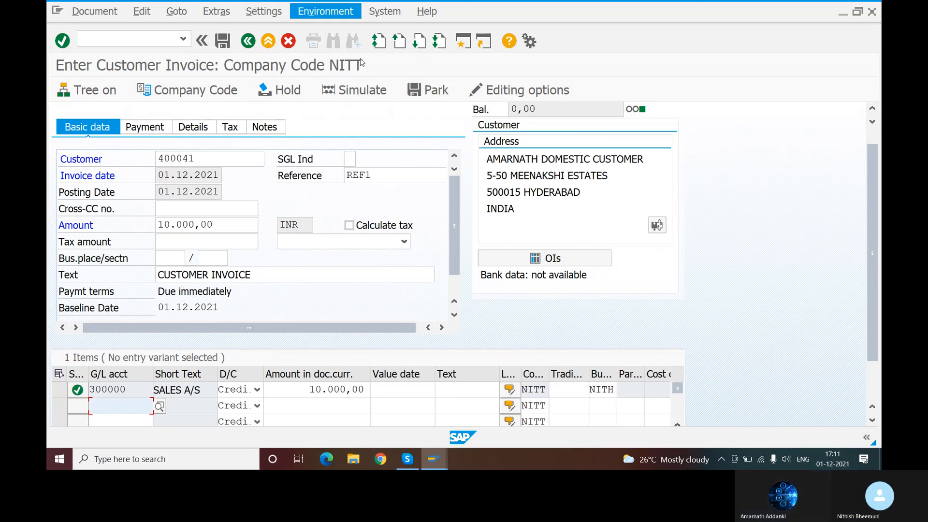
left_click(363, 101)
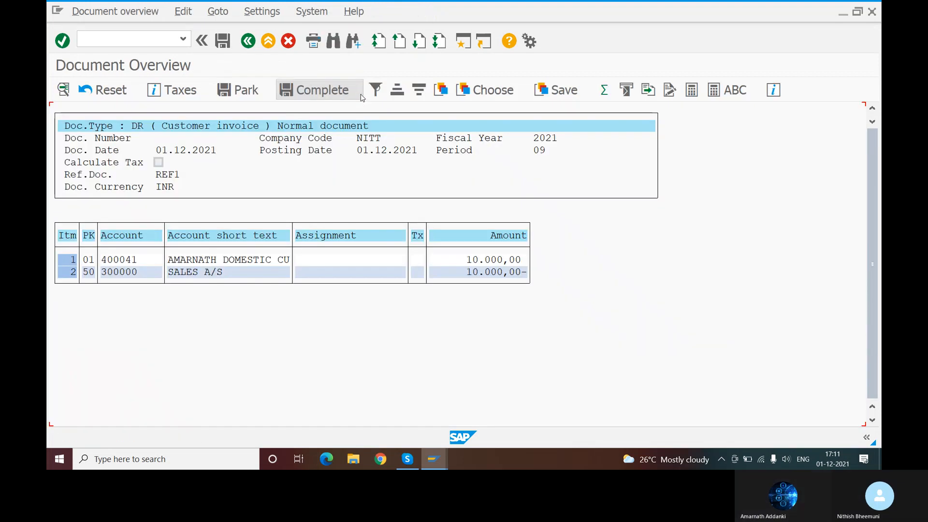
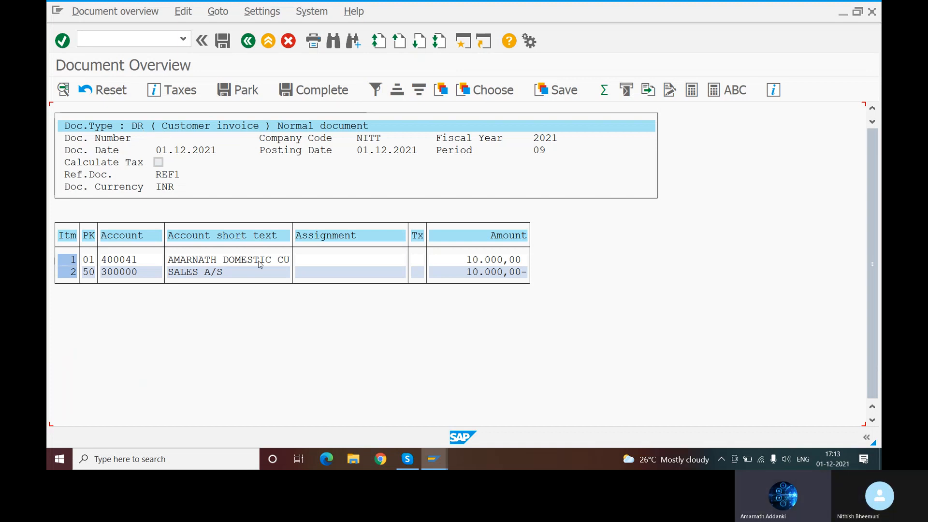
left_click(222, 42)
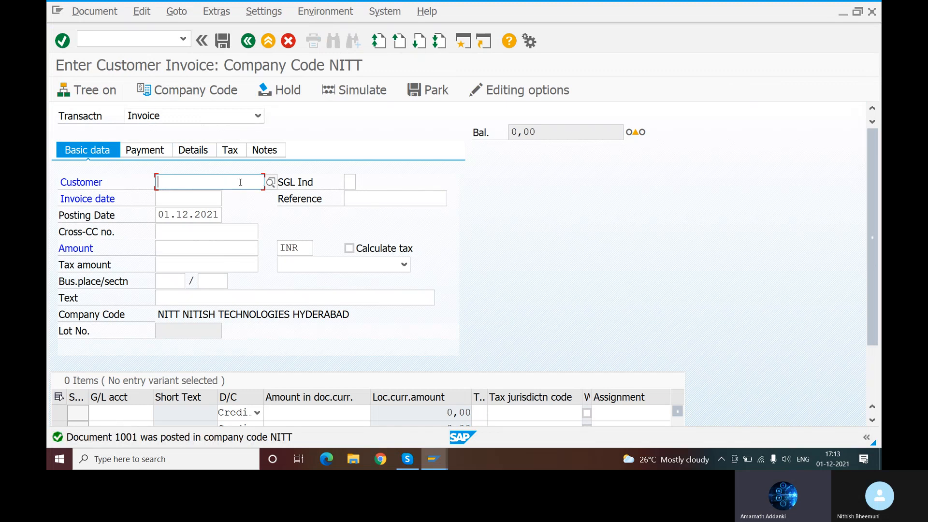
- Search the customers of company code NITT and select one as the customer of a new invoice
left_click(271, 182)
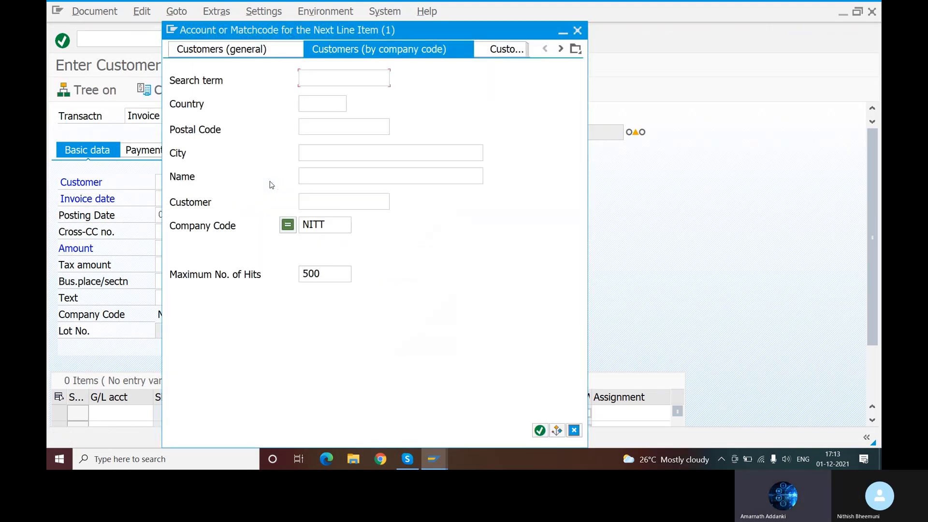
left_click(539, 429)
left_click(282, 112)
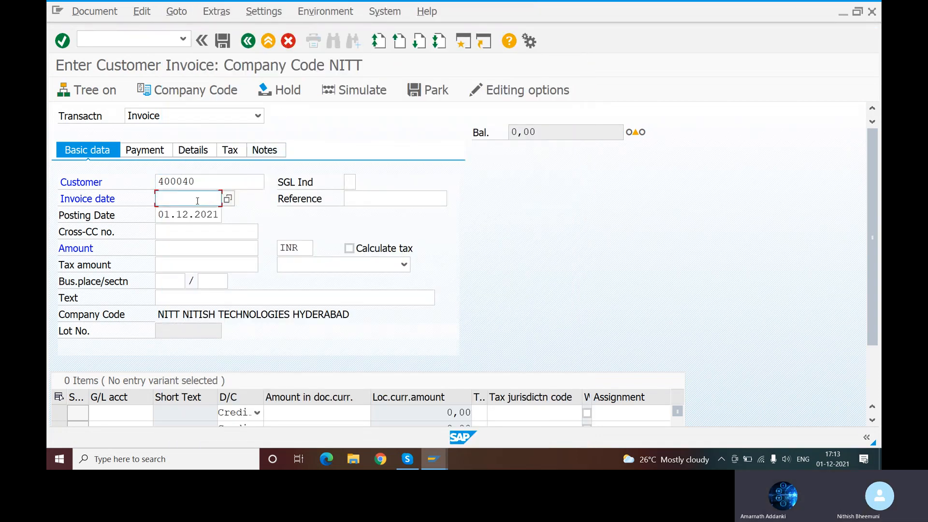
left_click(226, 182)
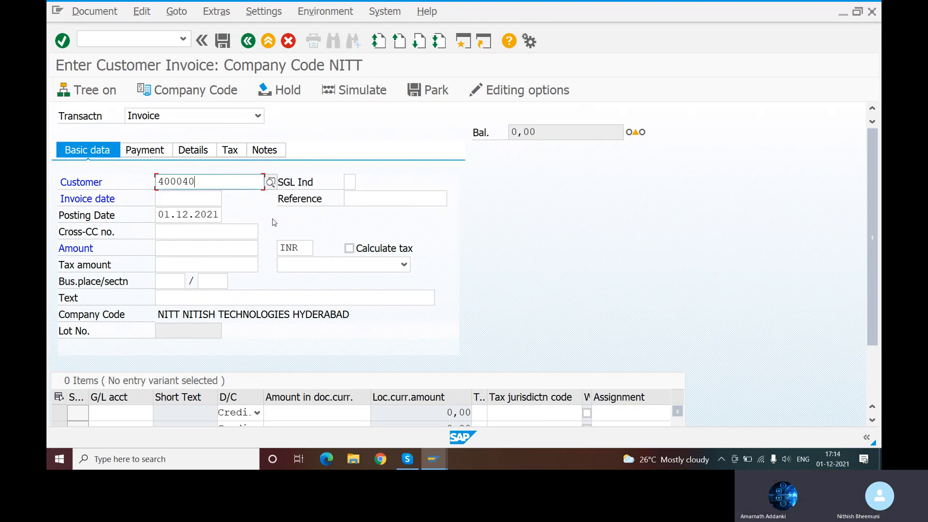
left_click(186, 203)
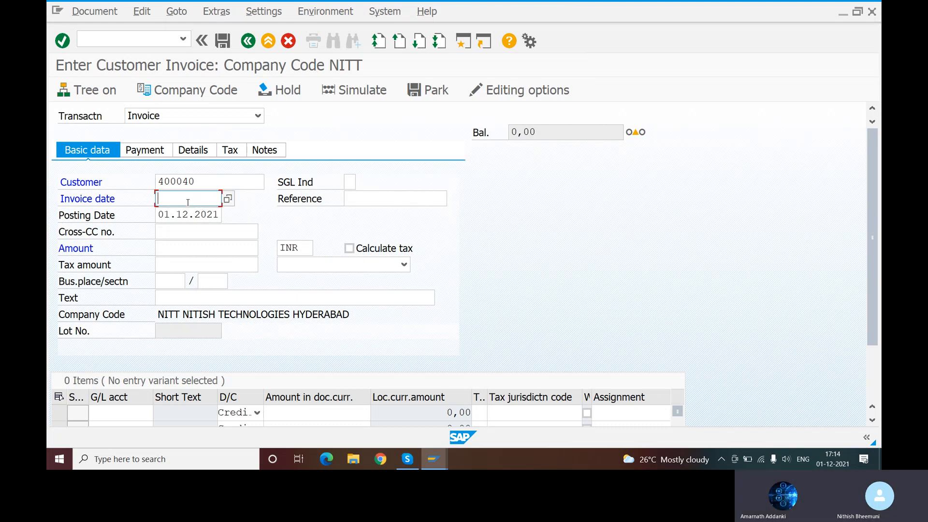
- Set the invoice date to 01.12.2021, the reference to REF2 and the amount to 20000 INR
type("01.12.2021")
left_click(361, 198)
type("RE")
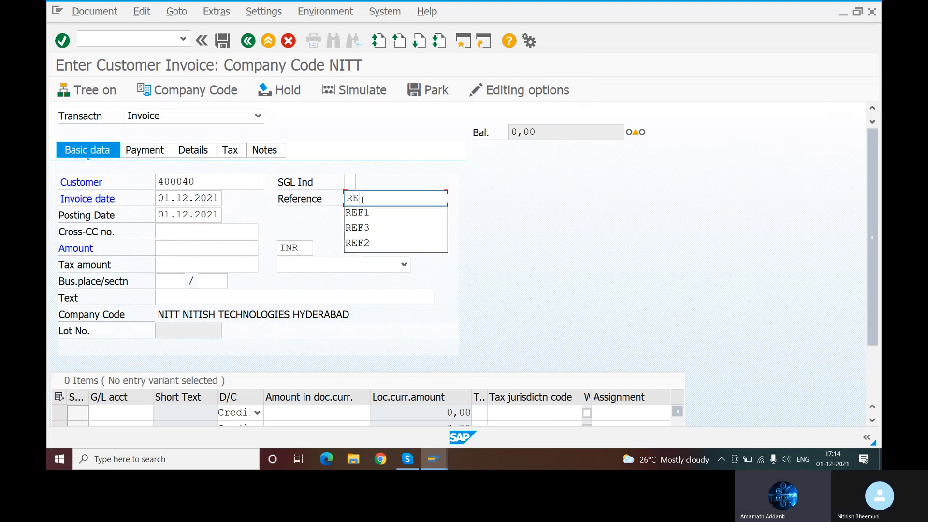
type("F2")
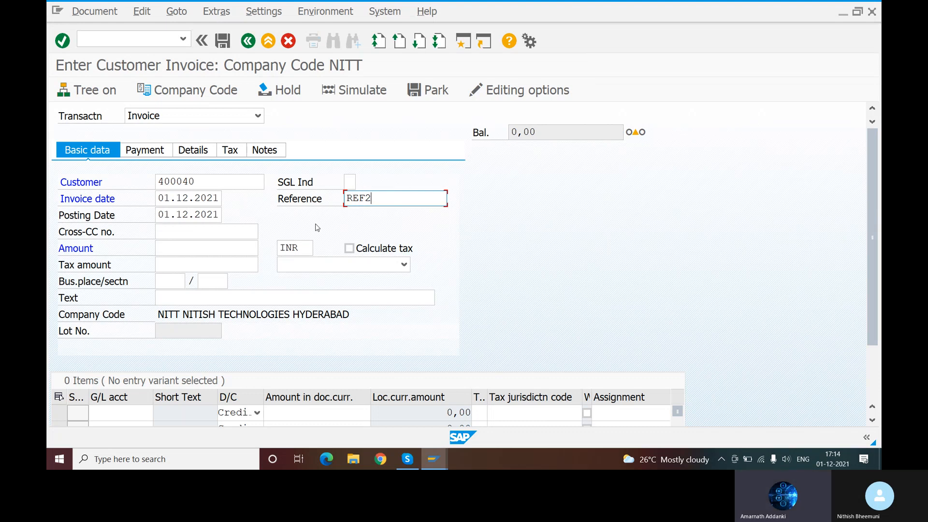
left_click(197, 253)
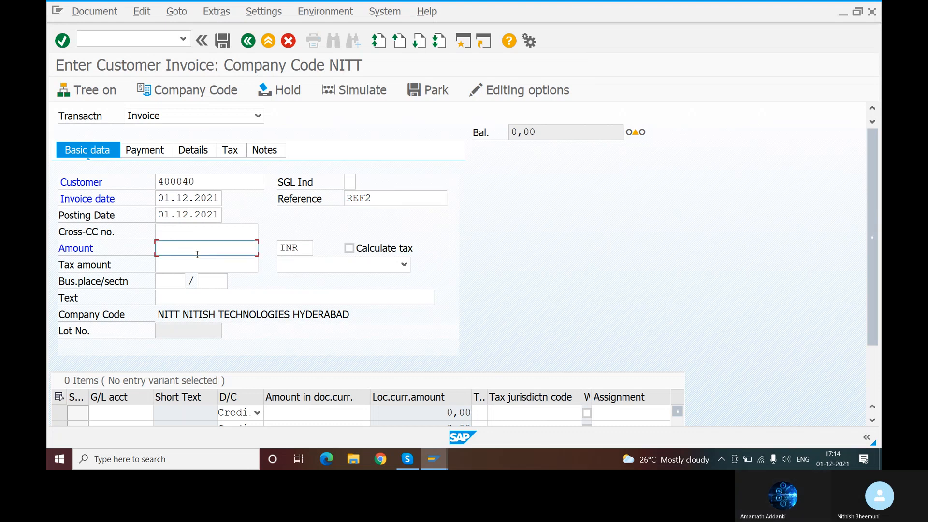
type("20000")
left_click(197, 298)
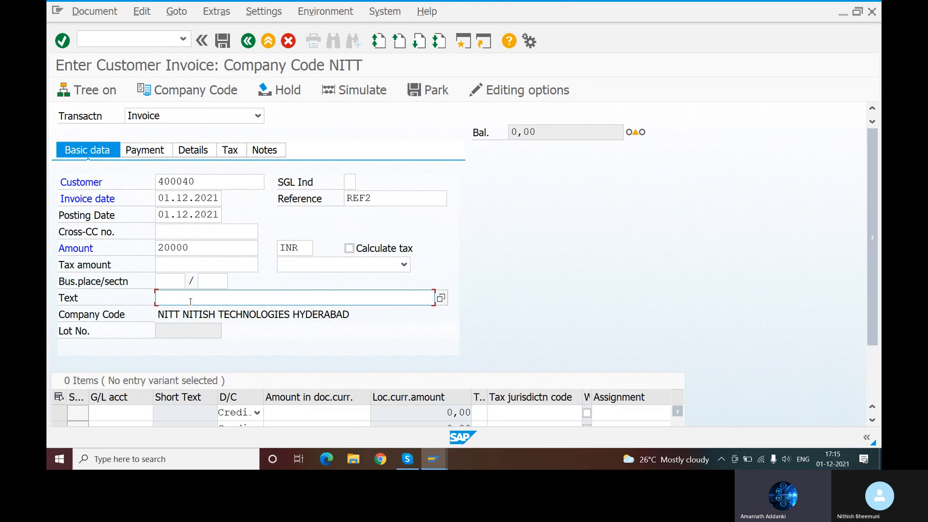
type("SALEE")
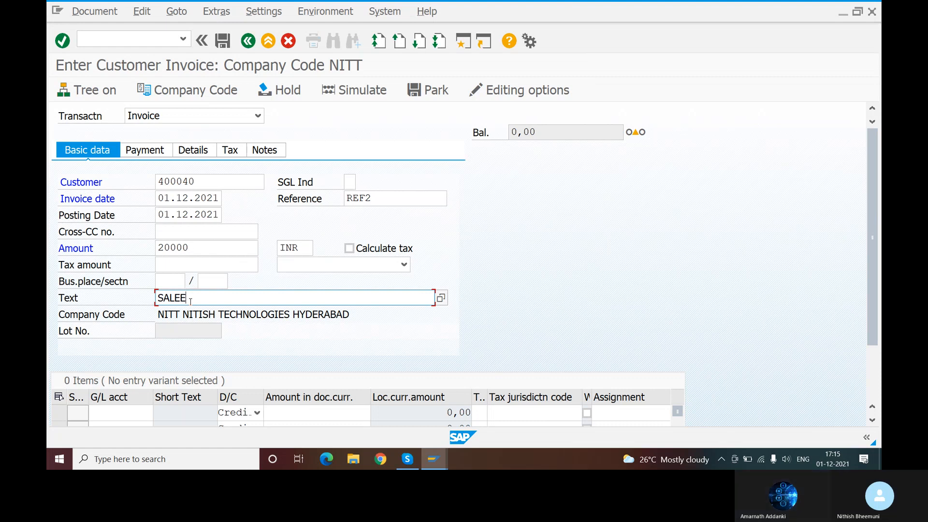
key("BackSpace")
type("S")
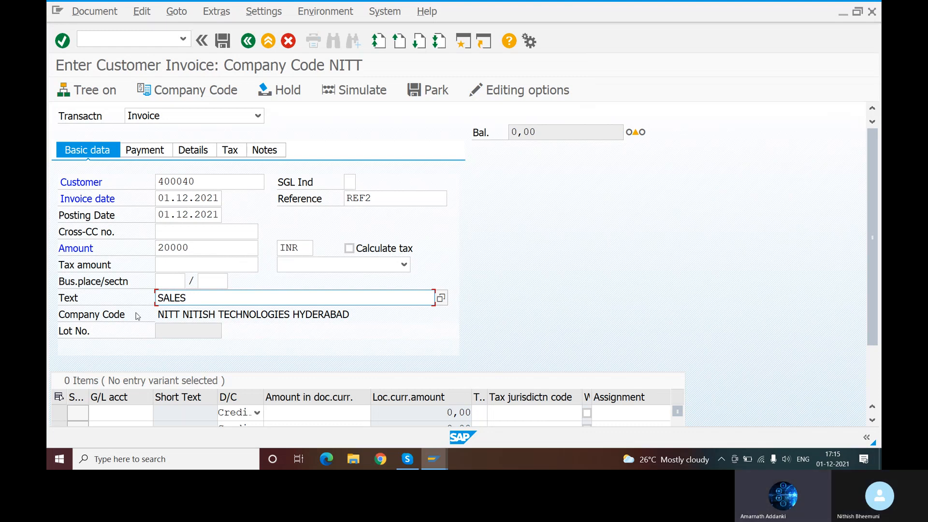
scroll(221, 337, "down", 1)
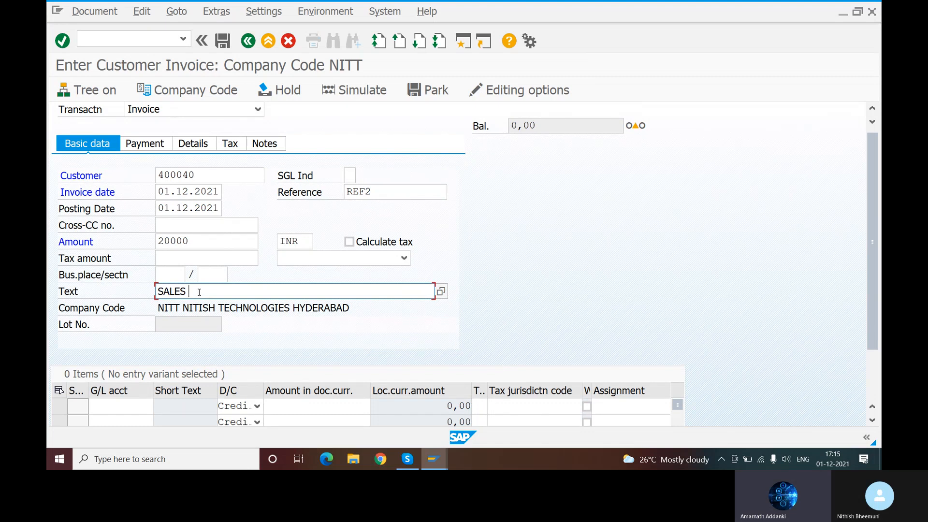
key("BackSpace")
key("BackSpace")
key("BackSpace")
key("BackSpace")
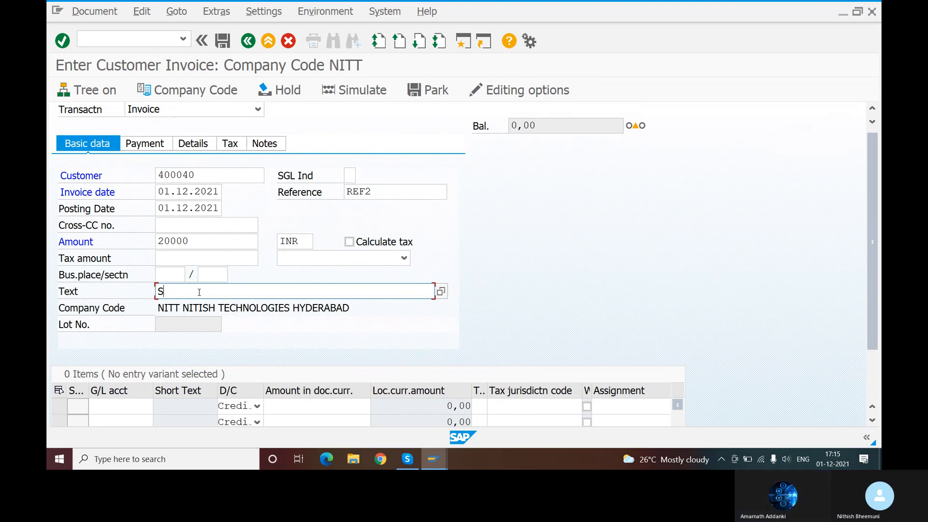
key("BackSpace")
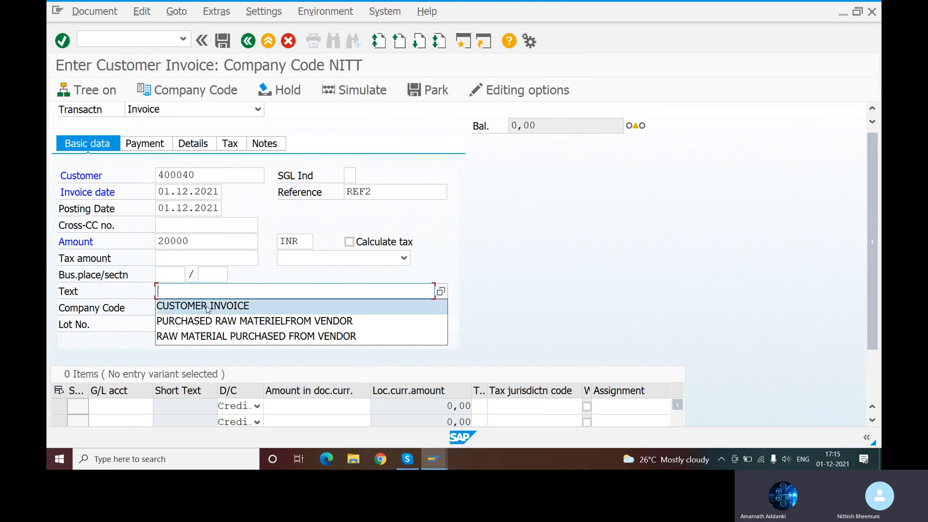
- Set the invoice text to CUSTOMER INVOICE and add a credit line of 20000 to sales account 300000
left_click(211, 305)
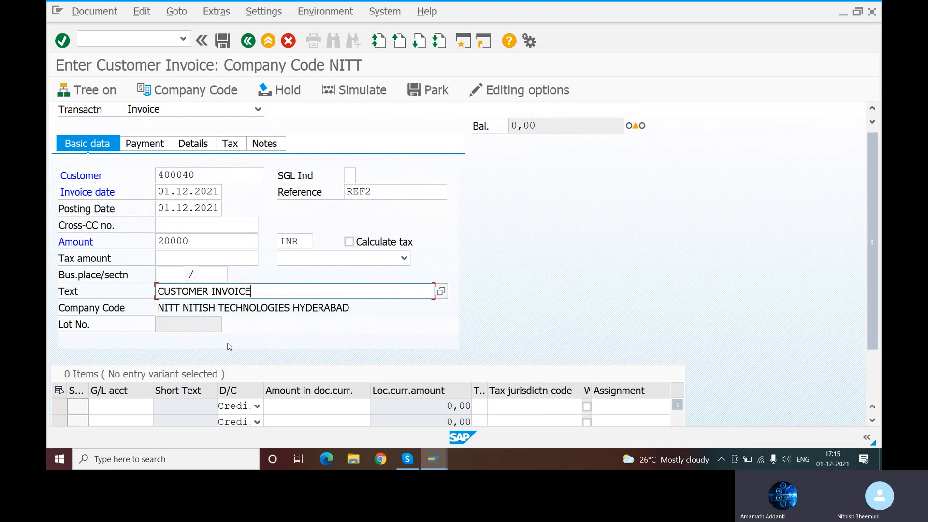
scroll(272, 344, "down", 1)
scroll(272, 343, "down", 3)
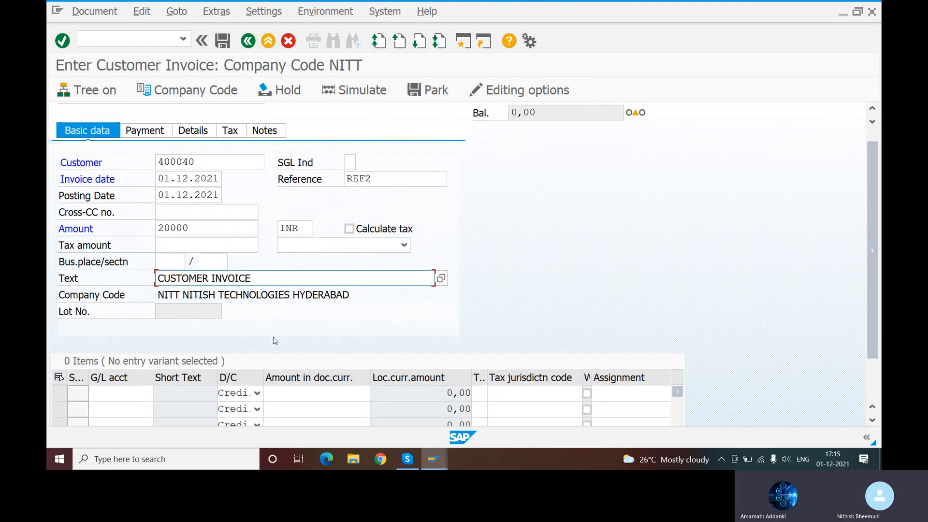
scroll(244, 334, "down", 2)
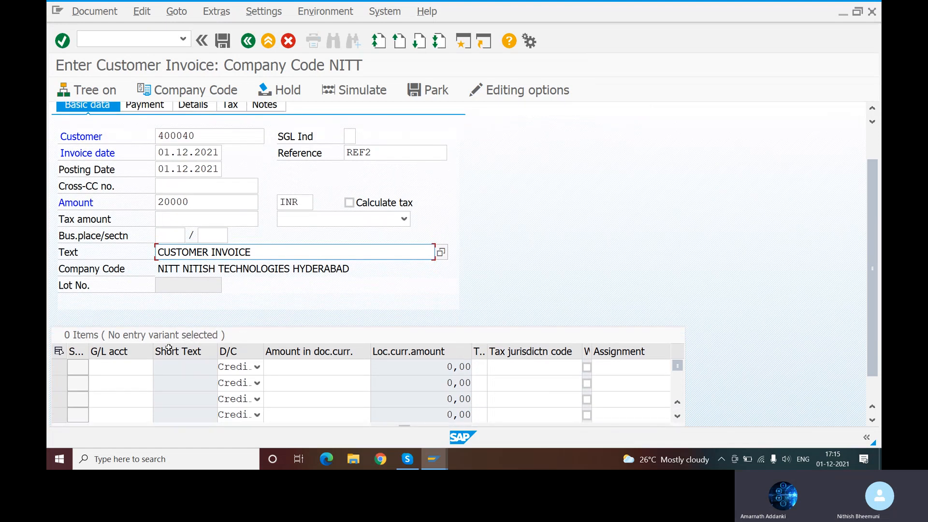
left_click(115, 371)
left_click(160, 368)
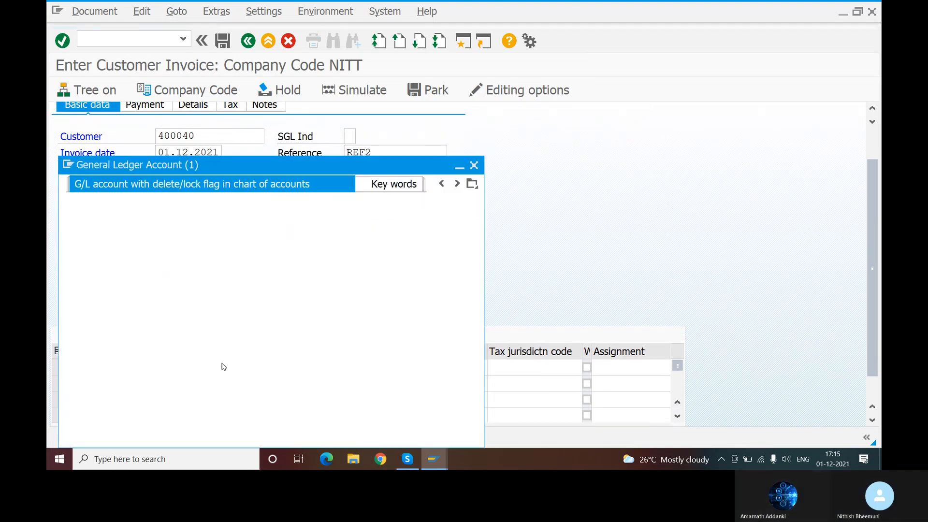
left_click(436, 430)
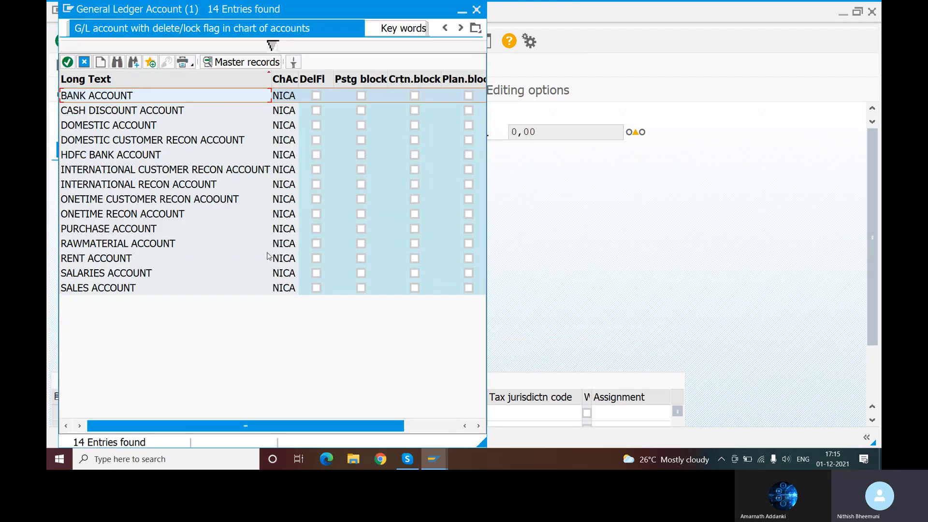
double_click(114, 289)
left_click(301, 412)
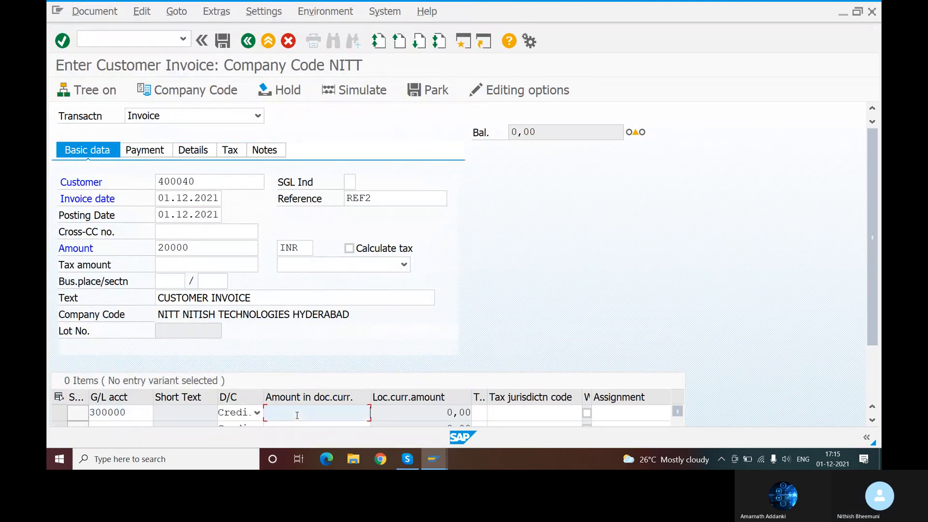
type("20000")
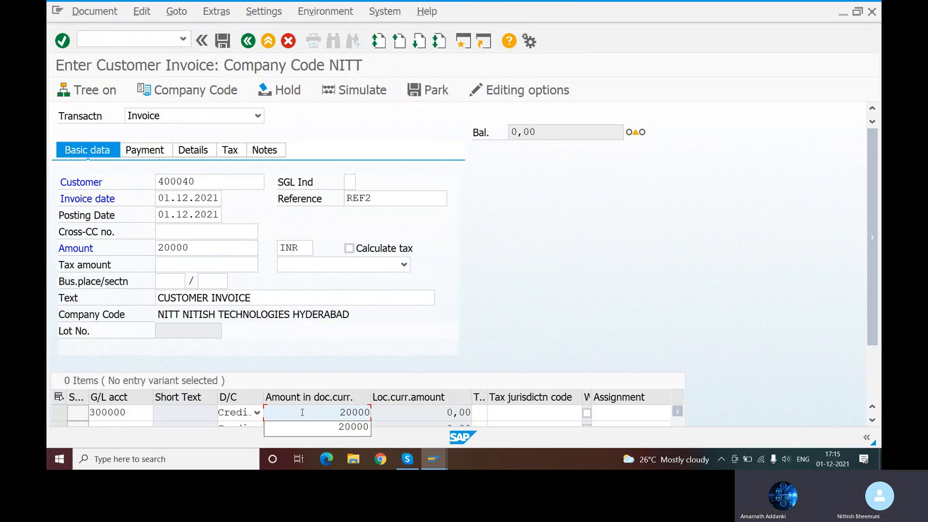
- Assign business area NITH to the sales account line, and post the REF2 invoice after simulating it
key("Return")
type("NITH")
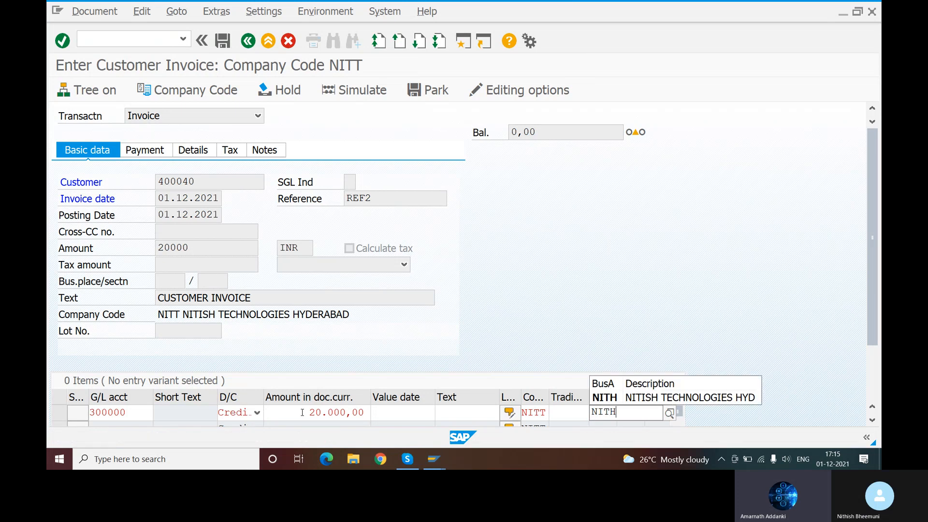
key("Return")
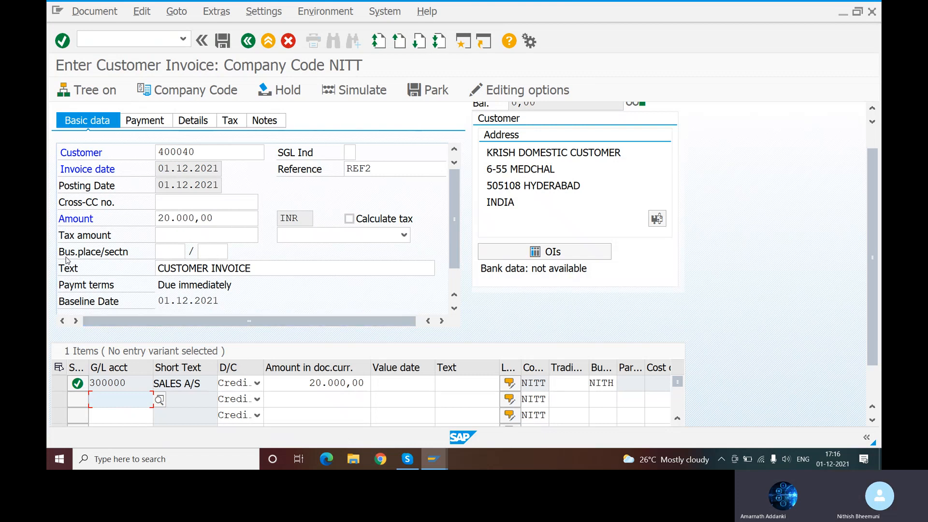
left_click(394, 92)
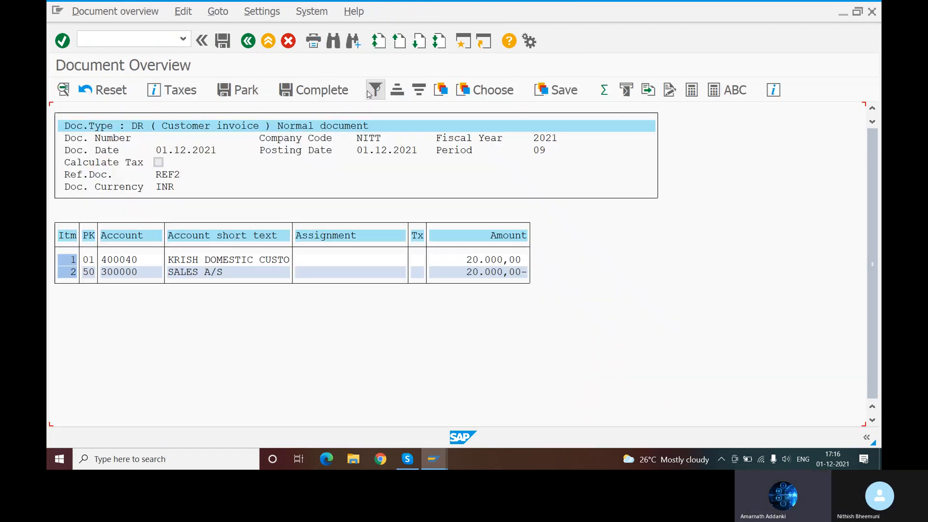
left_click(223, 42)
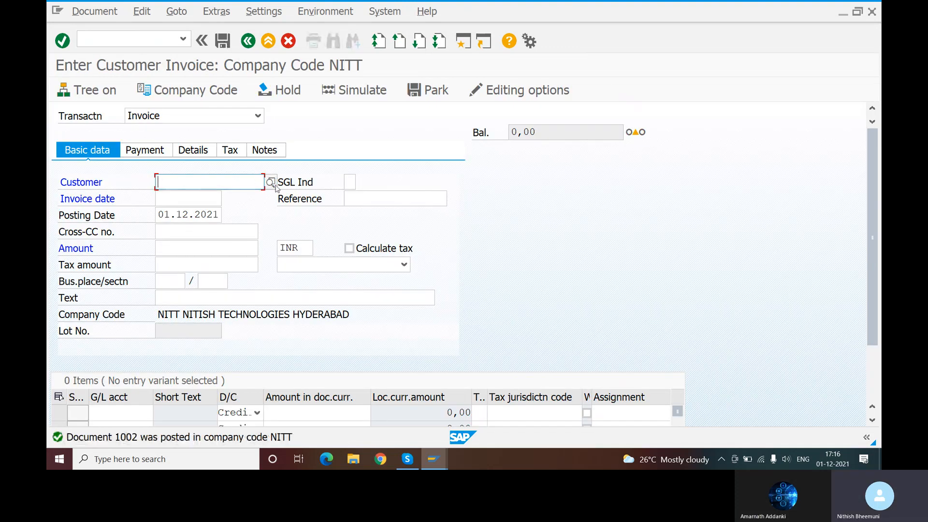
- Search the customers of company code NITT and choose the first listed one for a new invoice
left_click(270, 184)
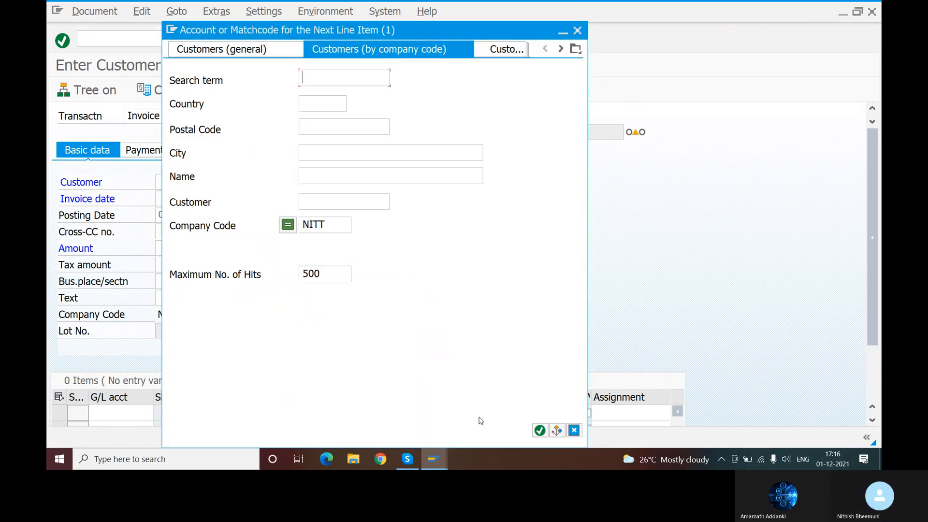
left_click(539, 431)
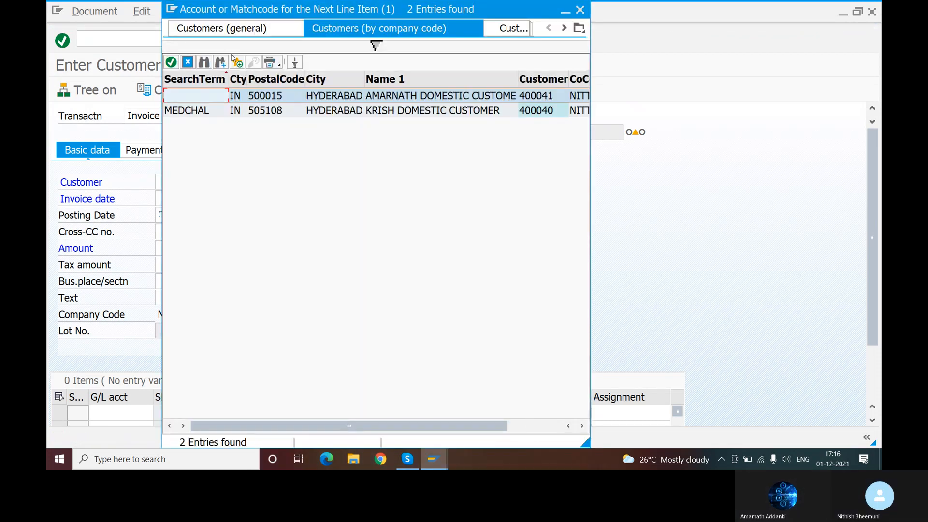
double_click(293, 97)
- Fill in the new invoice with date 01,12,2021, reference REF3, amount 30000 INR and text CUSTOMER INVOICE
left_click(204, 199)
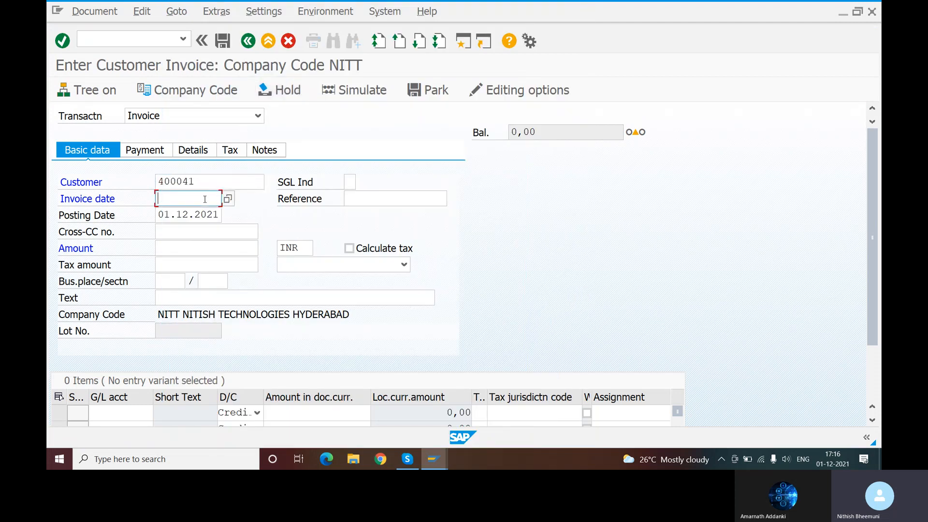
type("01,12,2021")
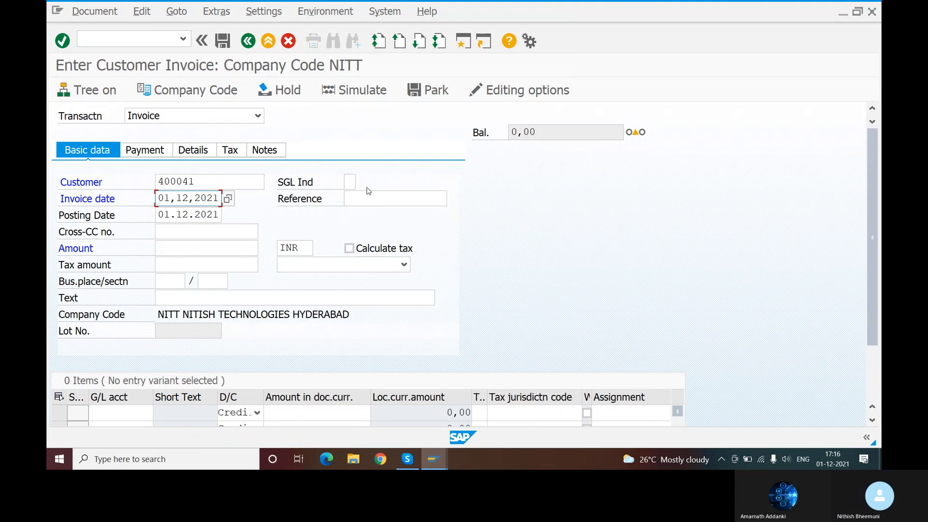
left_click(372, 204)
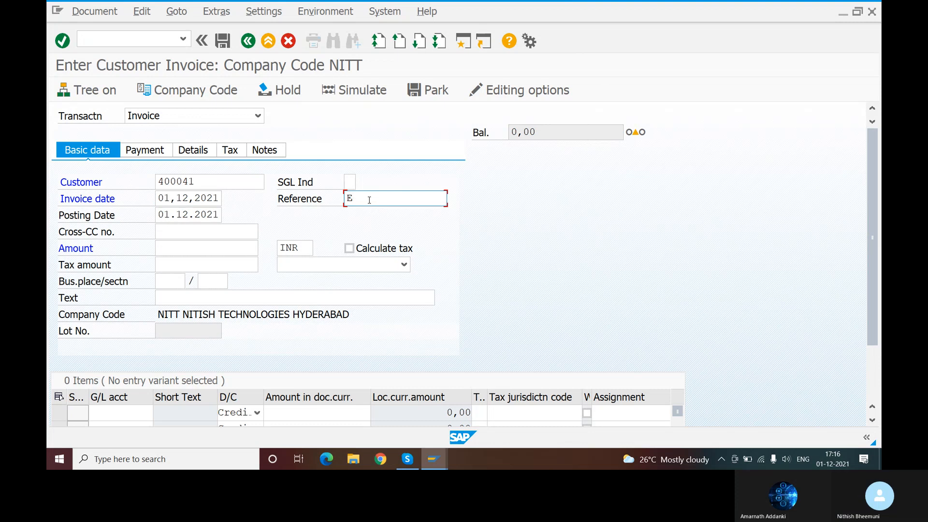
left_click(369, 200)
type("REF3")
left_click(172, 249)
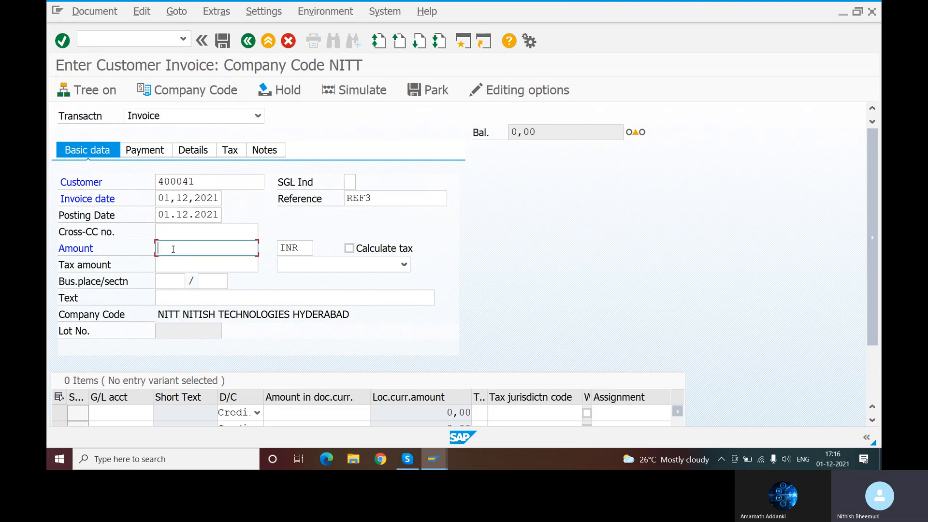
type("30000")
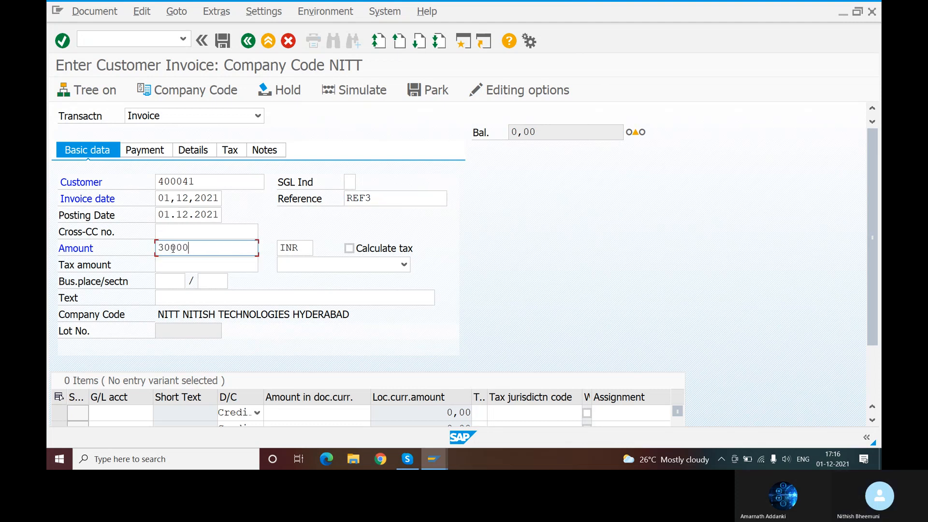
left_click(209, 298)
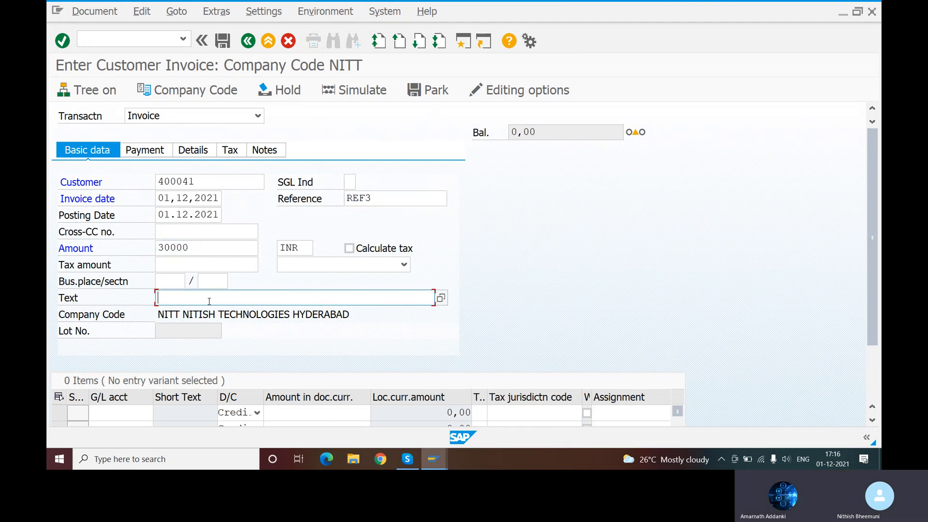
left_click(296, 293)
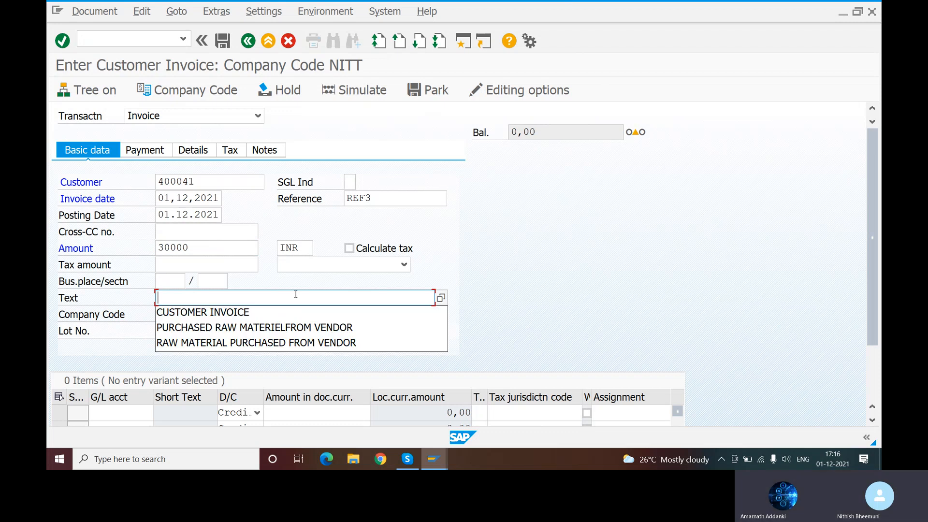
left_click(221, 312)
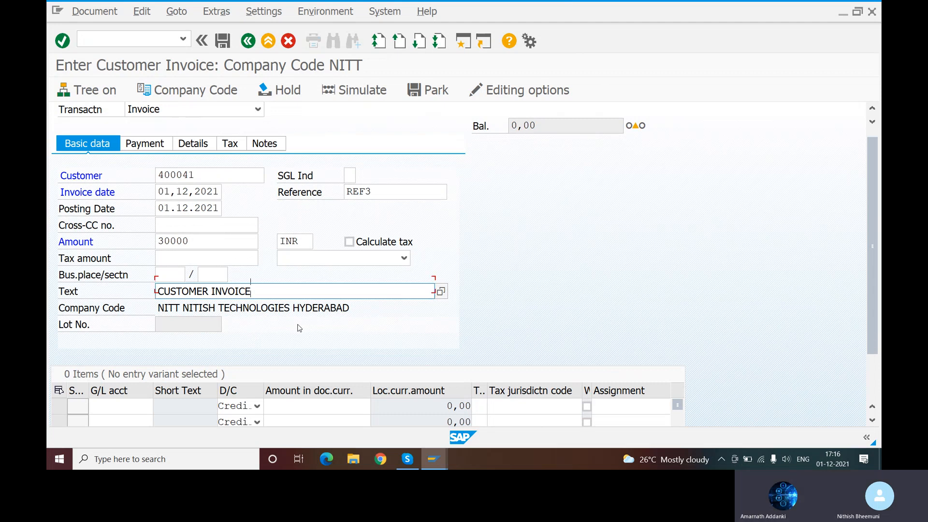
- Look up the SALES ACCOUNT G/L account for the first item line and enter a credit amount of 30000
scroll(241, 348, "down", 1)
left_click(130, 397)
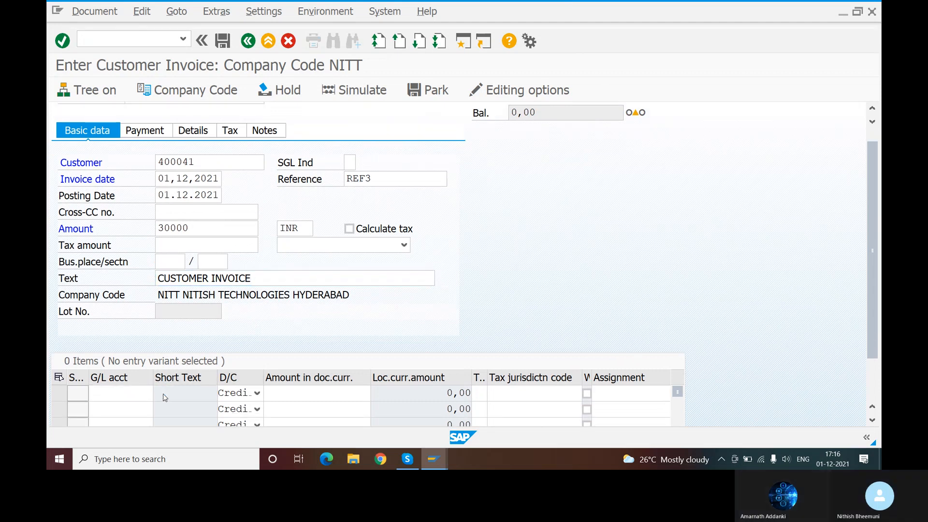
left_click(160, 393)
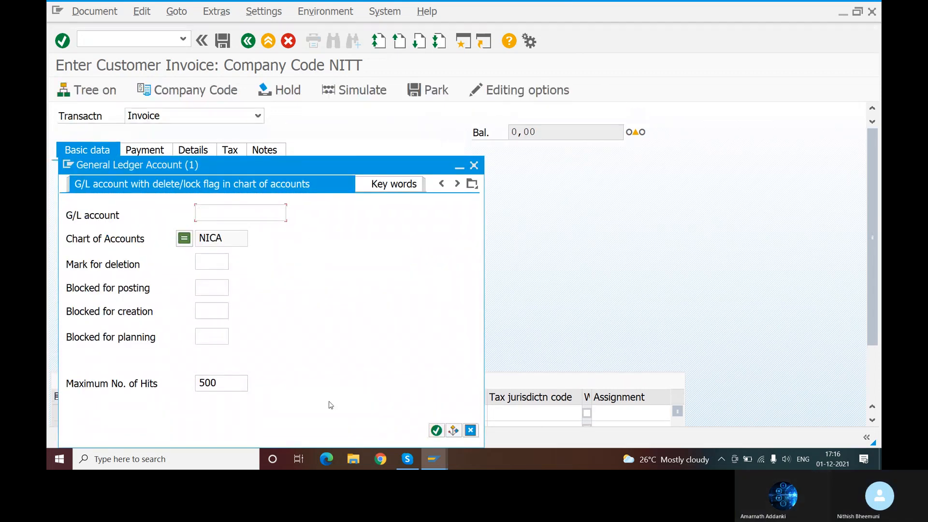
left_click(436, 429)
double_click(116, 286)
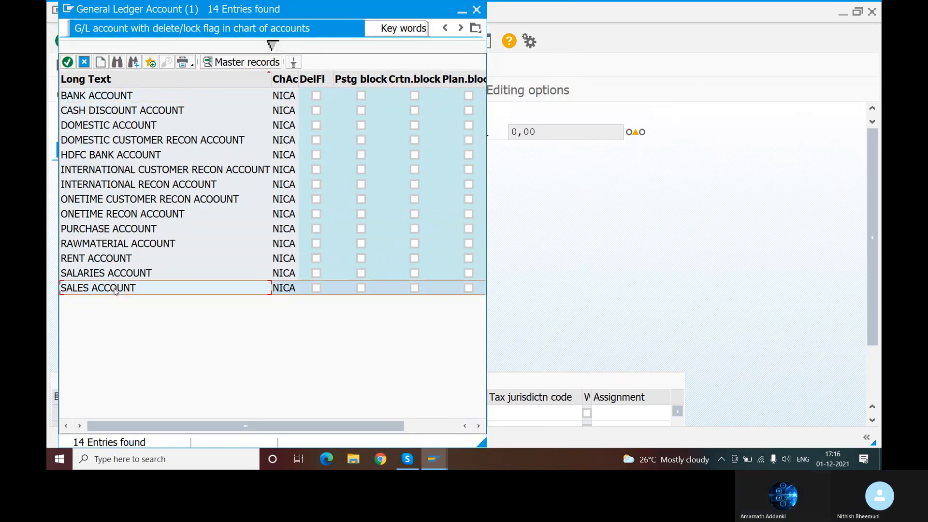
left_click(316, 412)
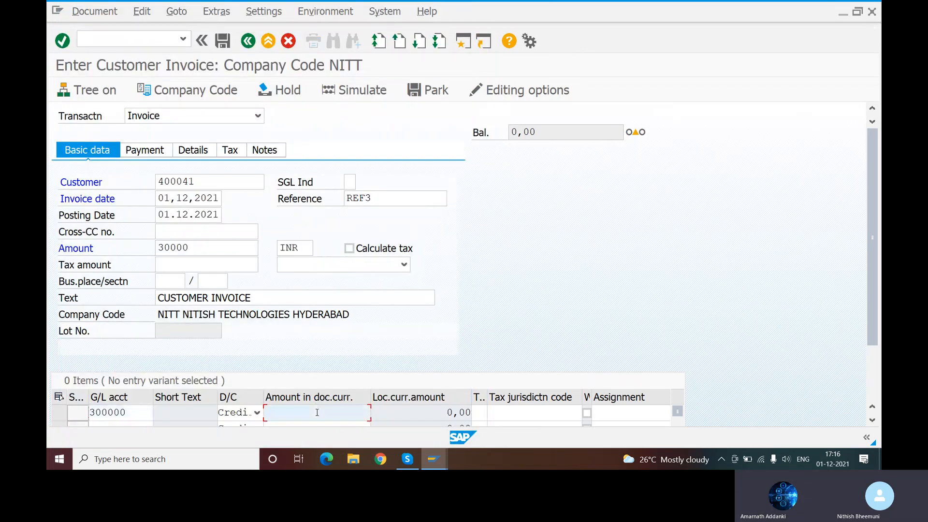
type("30000")
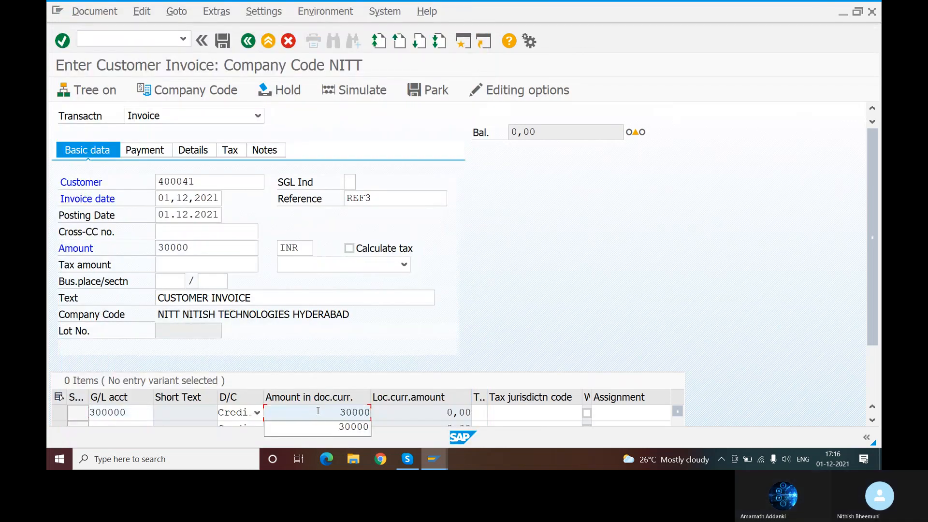
- Correct the invoice date of the REF3 customer invoice to 01.12.2021 and validate the entries
key("Return")
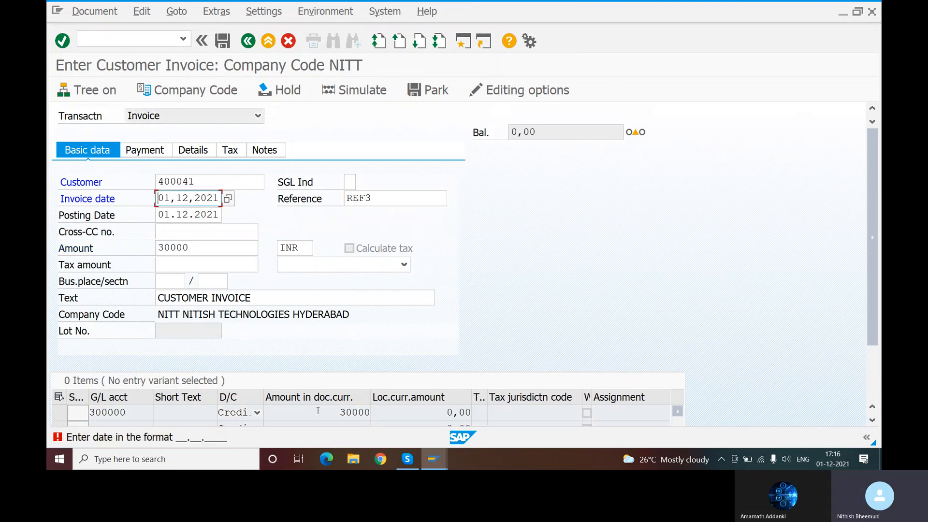
scroll(317, 411, "down", 1)
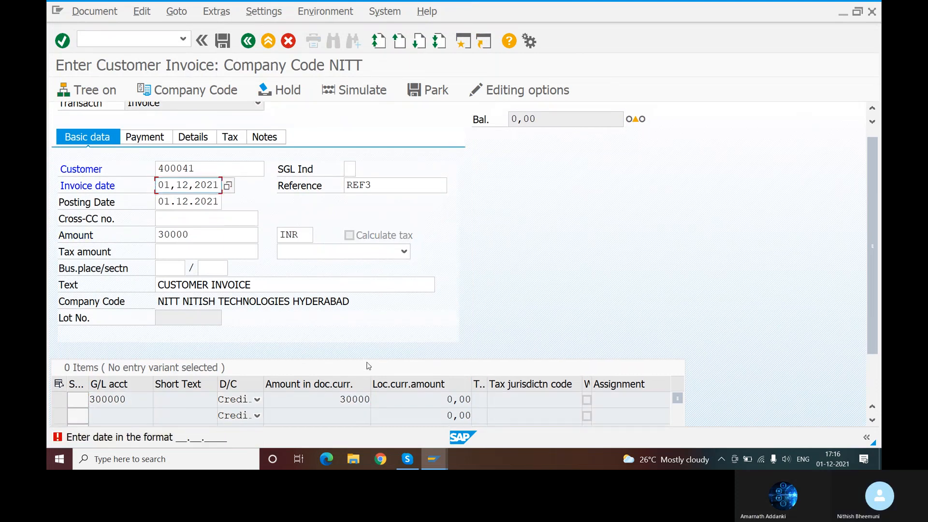
left_click(368, 400)
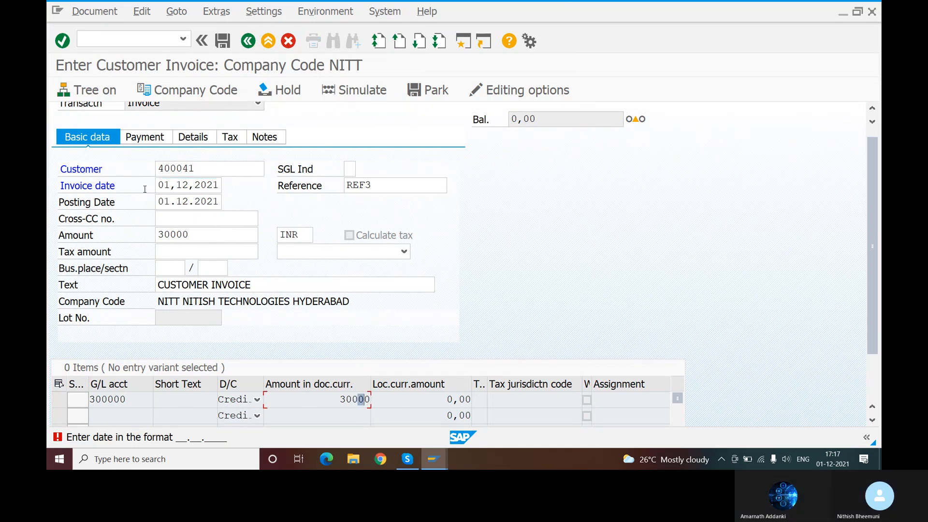
left_click(196, 186)
key("BackSpace")
type(".12.")
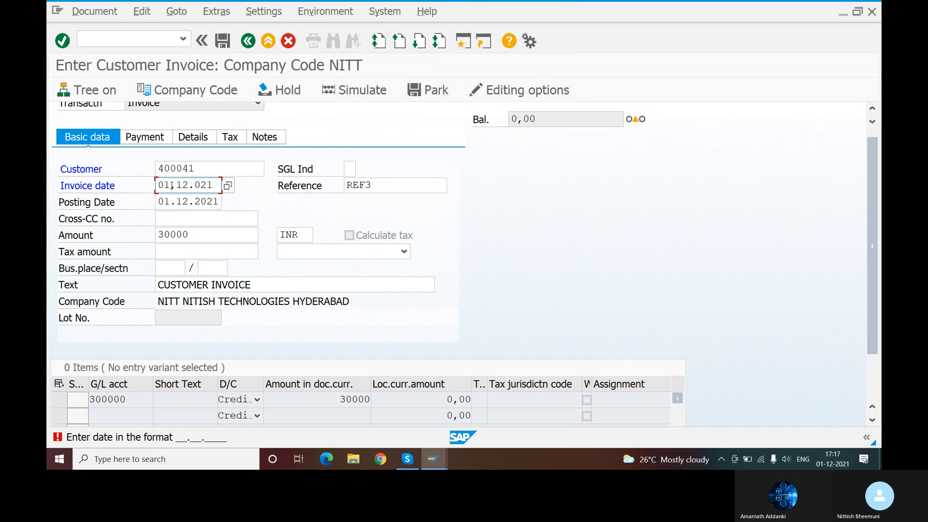
type("2")
left_click(174, 188)
key("Delete")
type("12.2021")
key("Return")
- Assign business area NITH to the sales account line, then simulate and post the REF3 invoice
type("NITH")
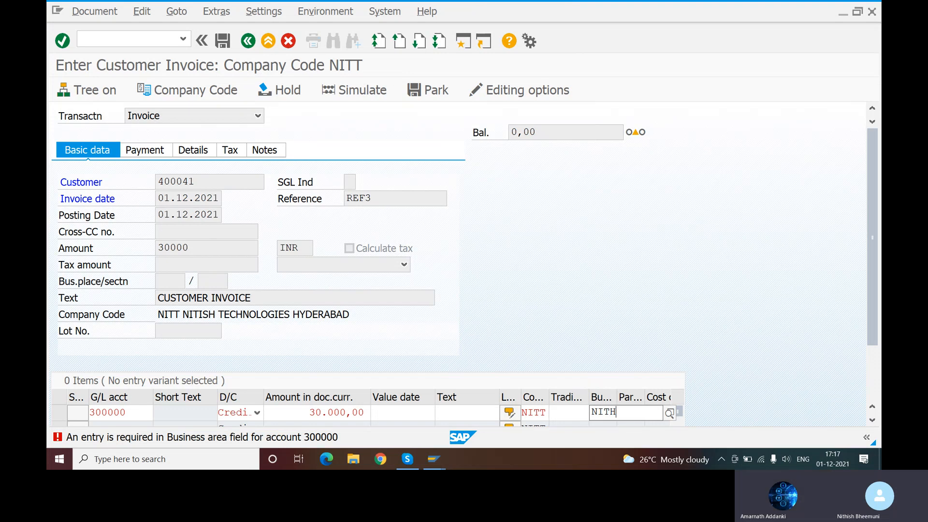
key("Return")
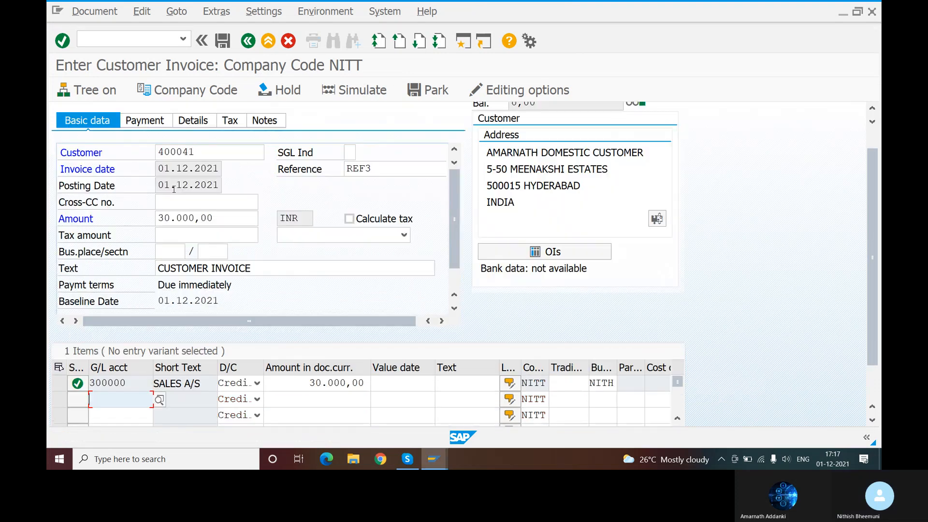
left_click(349, 96)
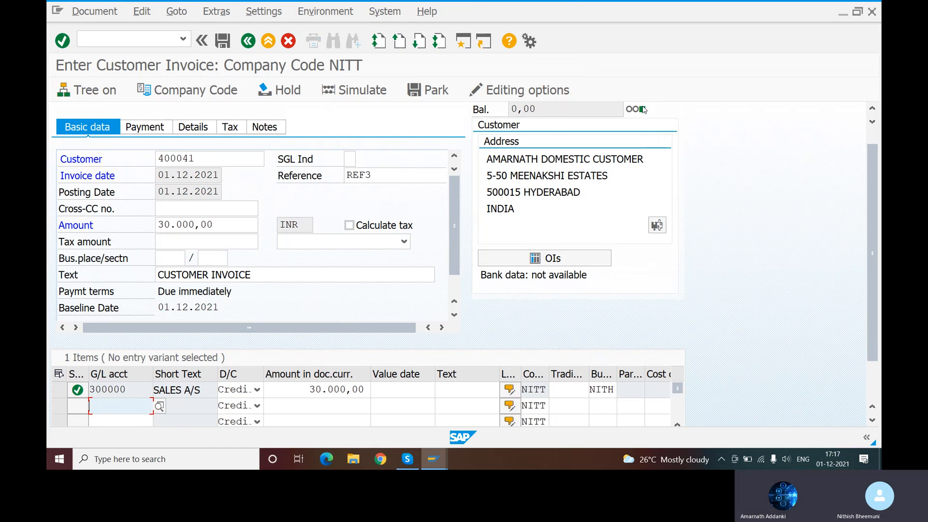
left_click(361, 95)
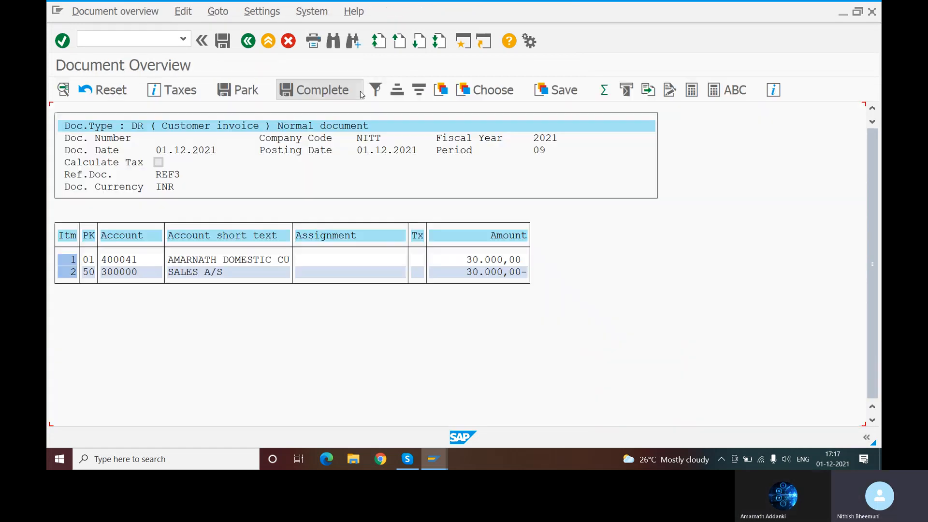
left_click(221, 46)
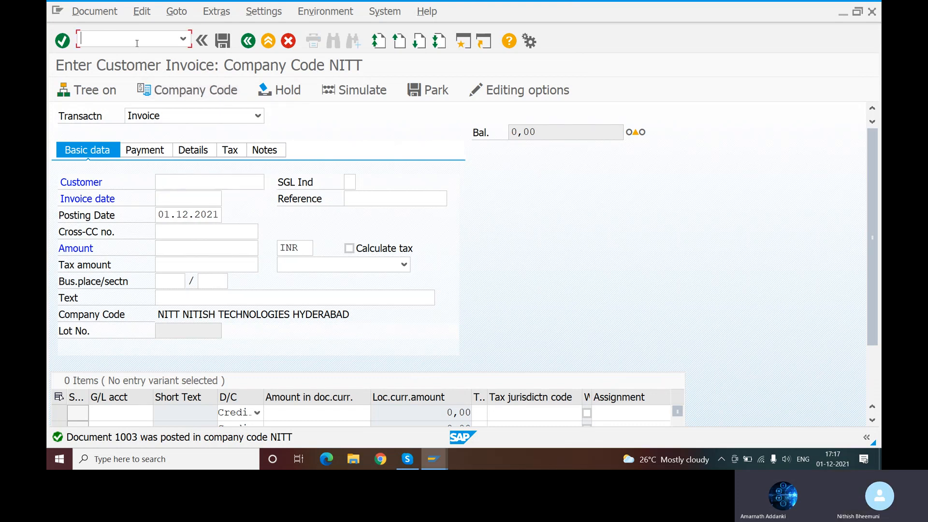
- Check the AR configuration slide in Skype for the customer invoice transaction codes, then return to SAP and open transaction F-22
left_click(410, 461)
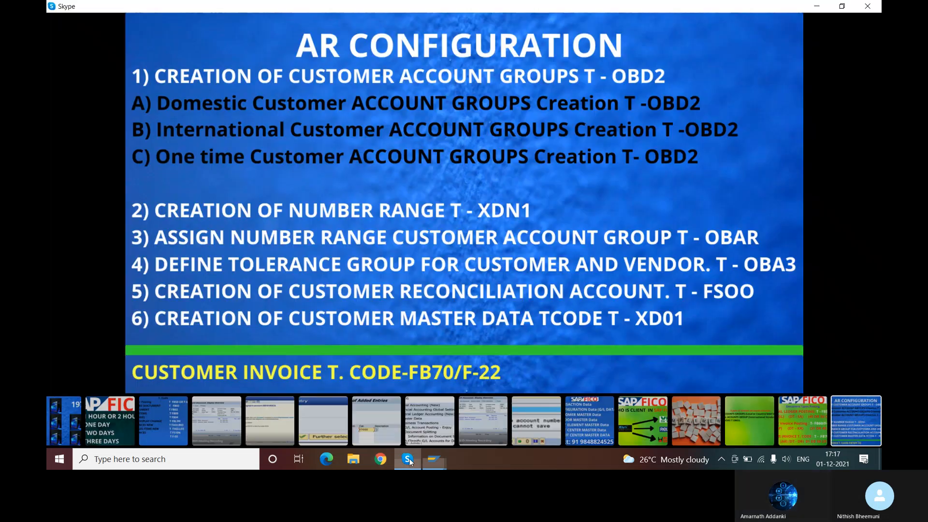
left_click(433, 459)
left_click(454, 410)
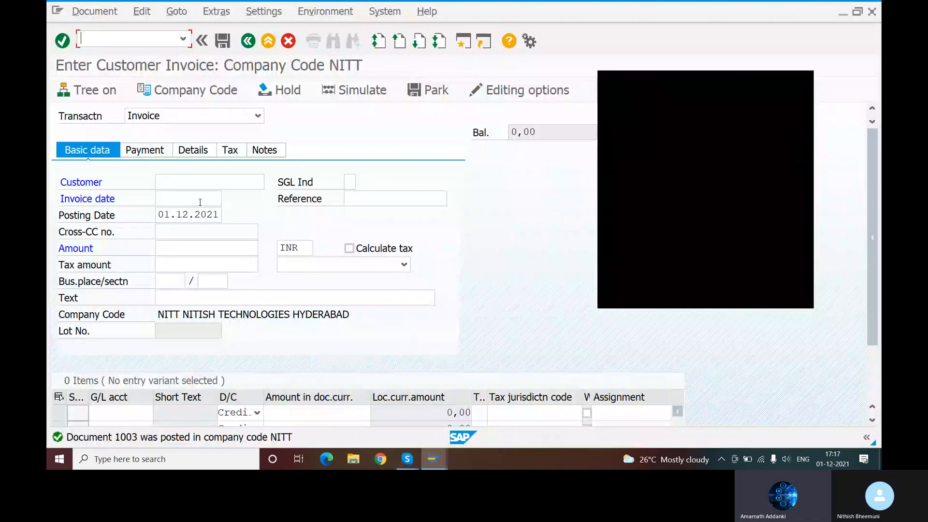
type("/N")
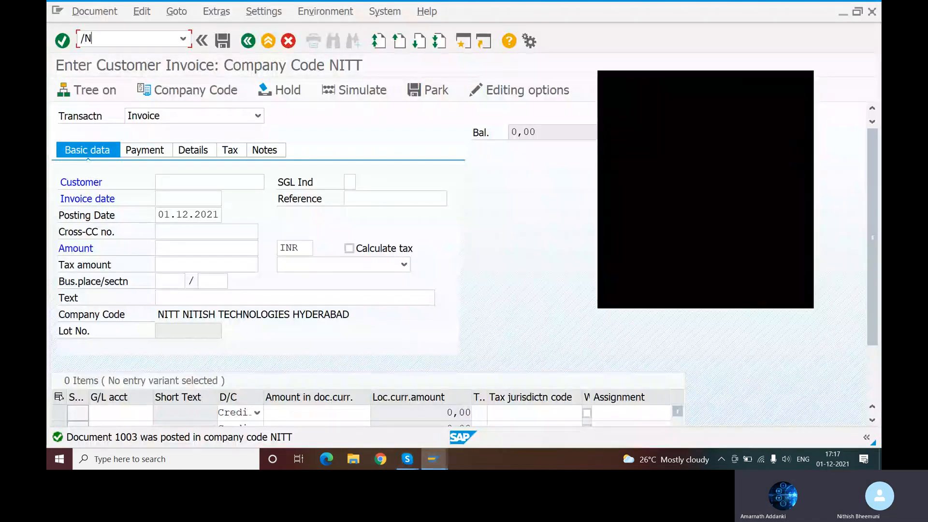
type("F-22")
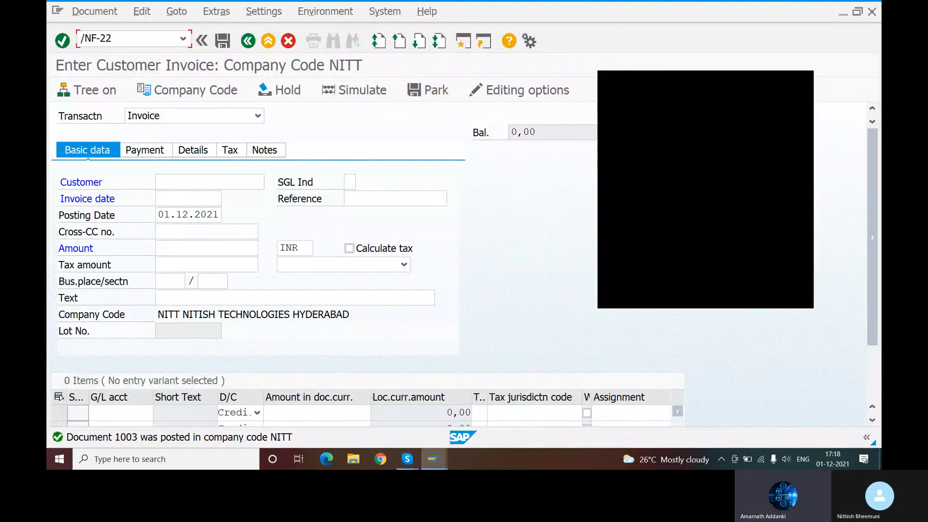
key("Return")
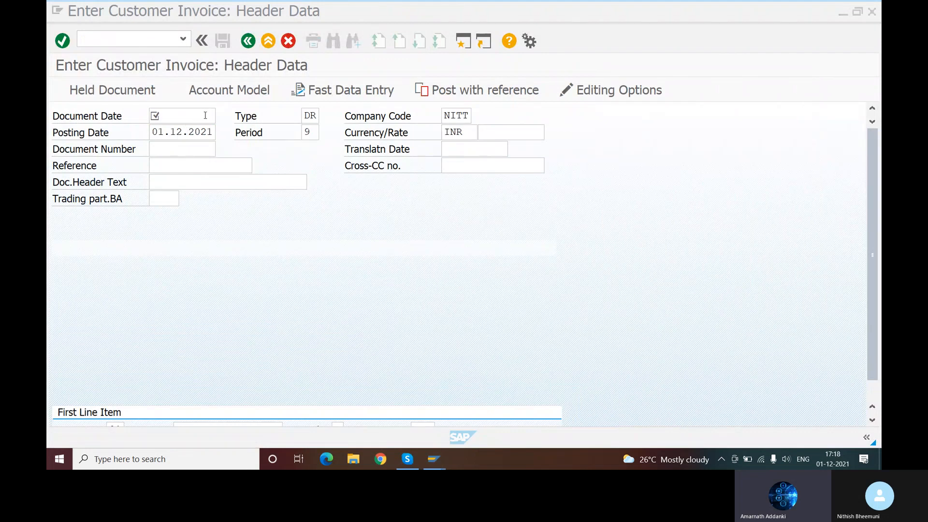
- Set the document date to 01.12.2021 and the reference to REF4 in the customer invoice header
left_click(187, 116)
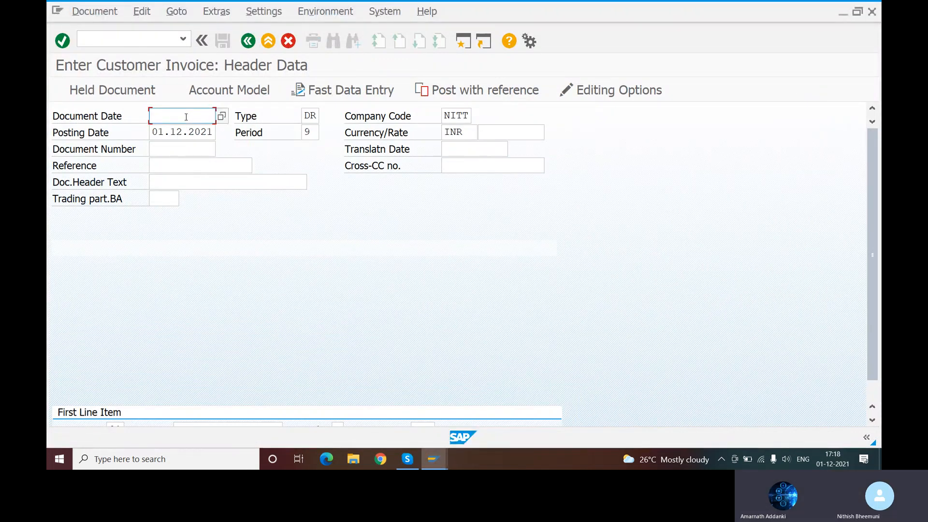
key("BackSpace")
type("01.12")
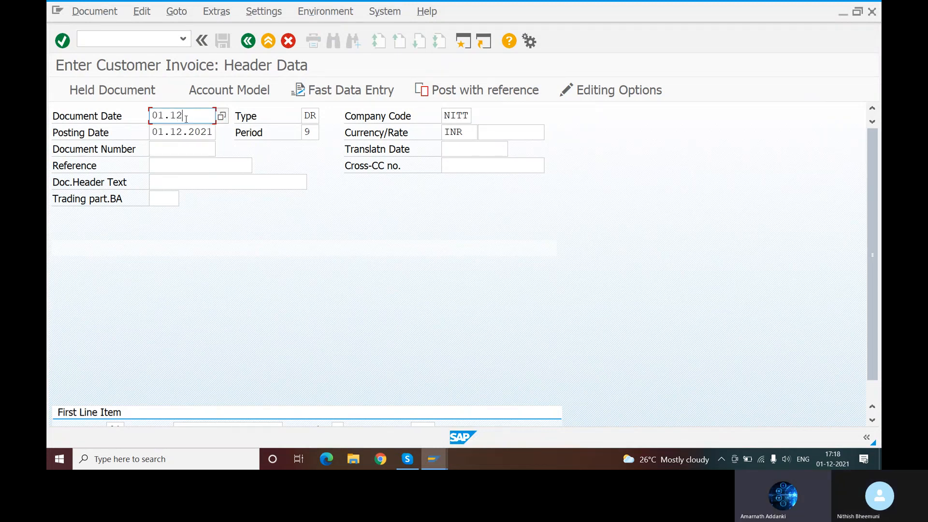
left_click(222, 115)
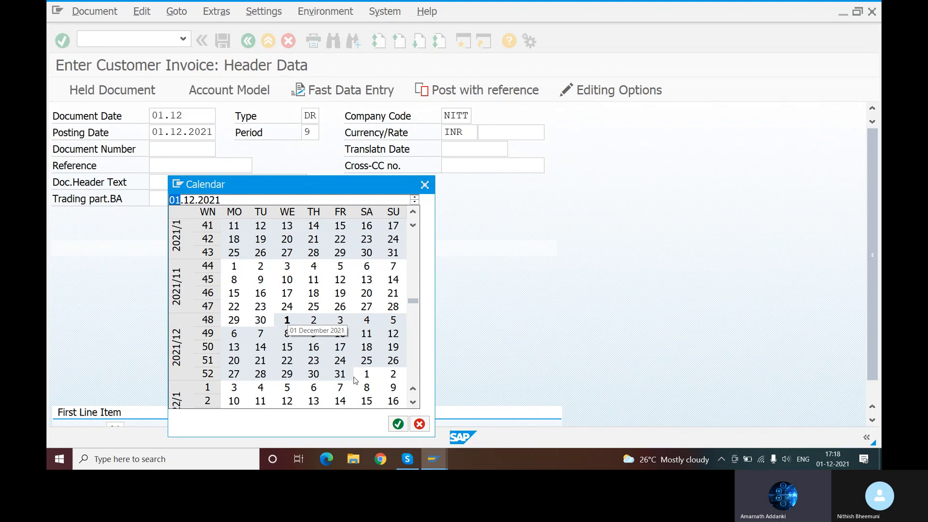
left_click(398, 423)
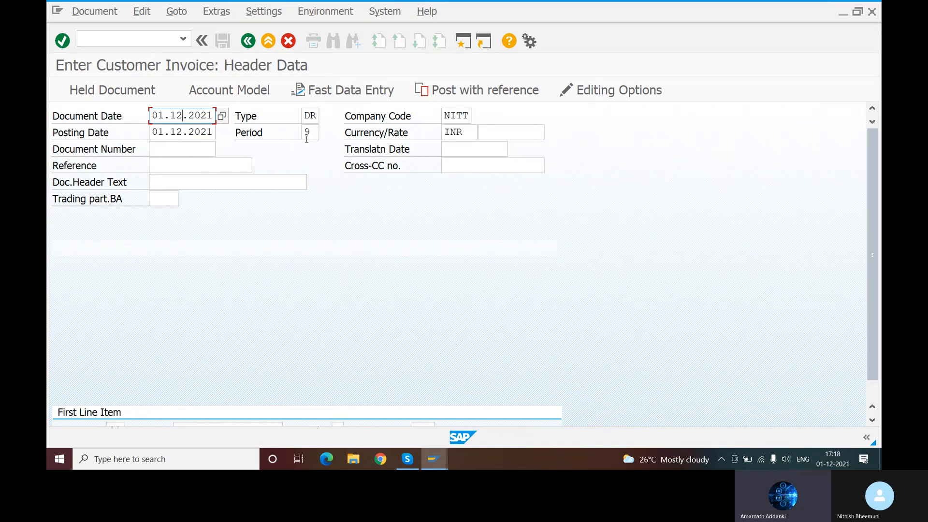
left_click(163, 165)
type("RE")
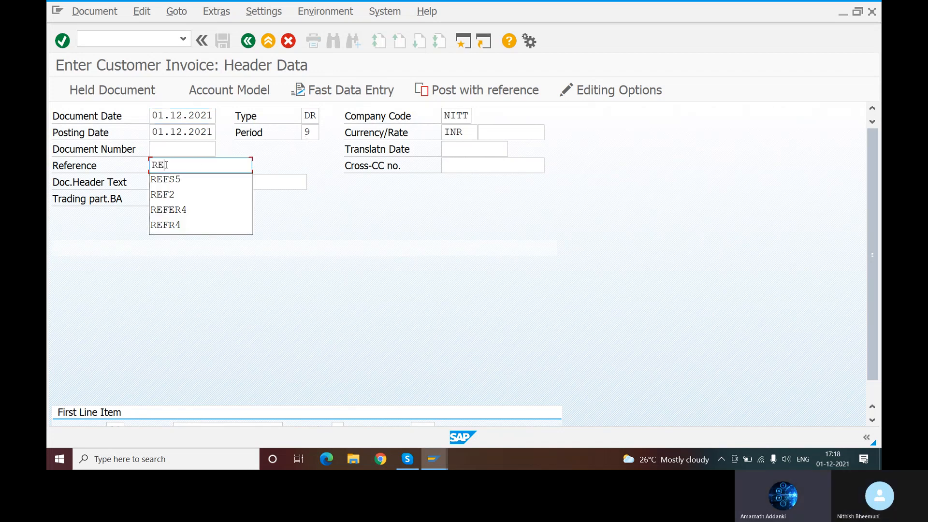
type("F4")
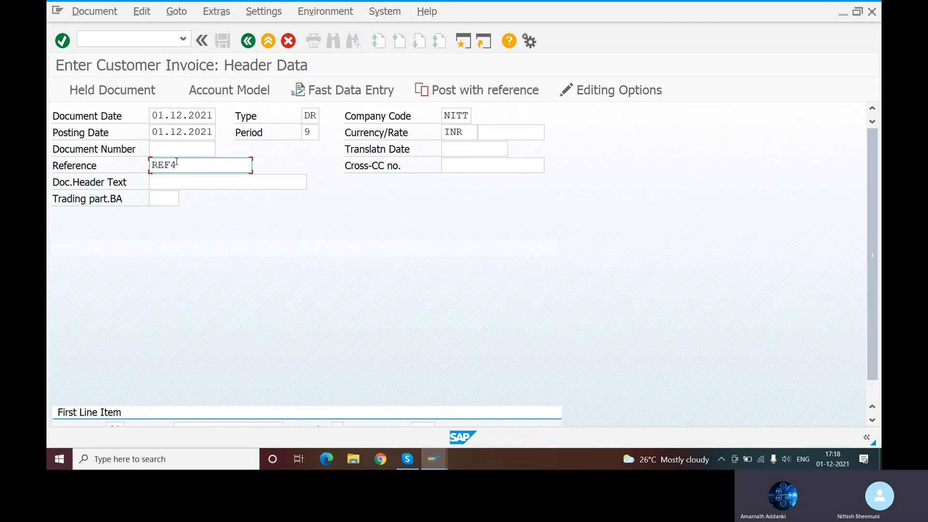
left_click(192, 154)
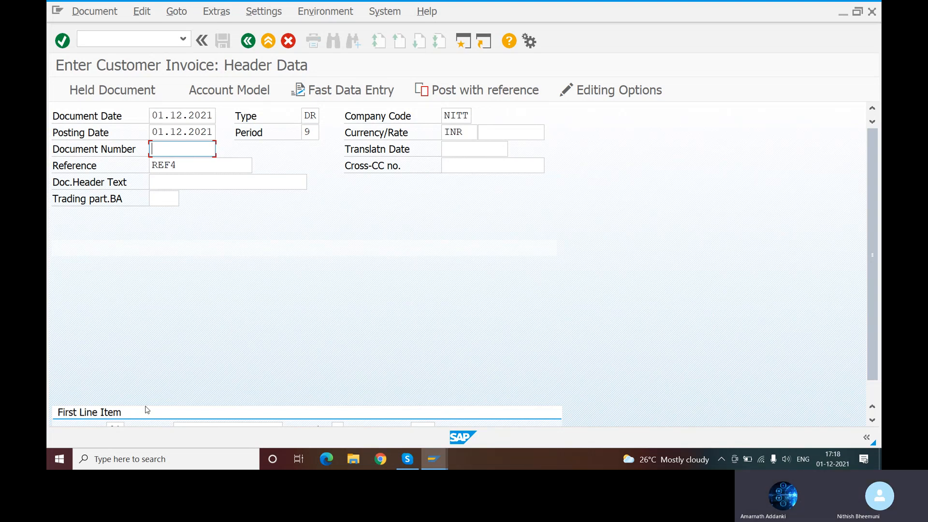
- Search the customers of company code NITT, choose the first listed one as the first line item's account, and proceed to its item data
scroll(408, 291, "down", 2)
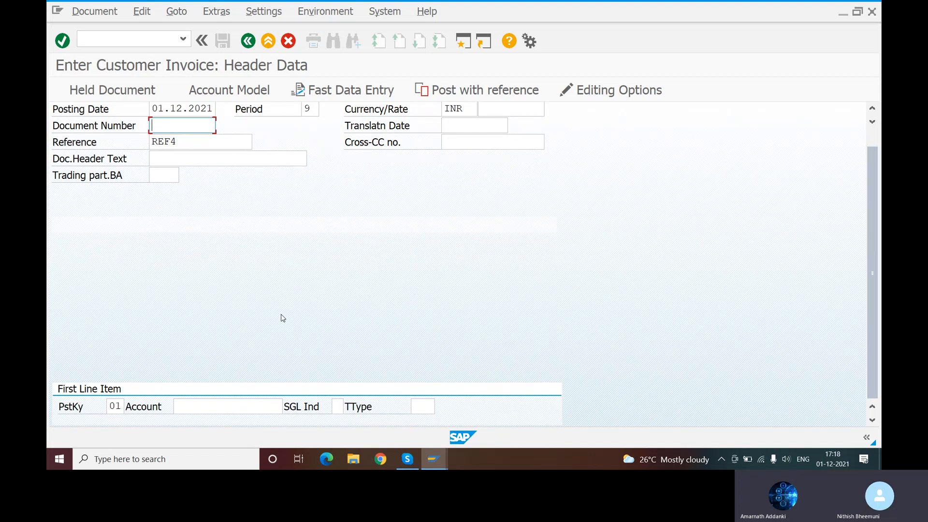
left_click(257, 407)
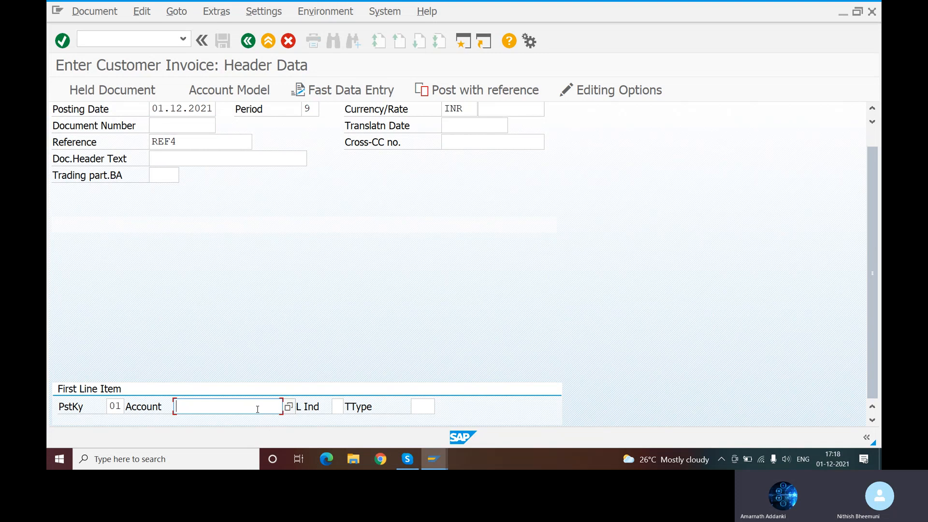
left_click(288, 407)
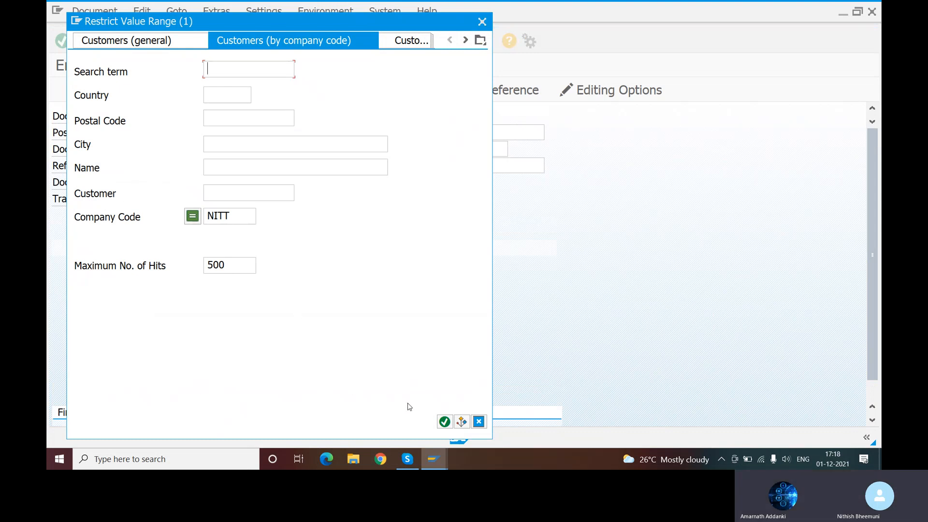
left_click(445, 421)
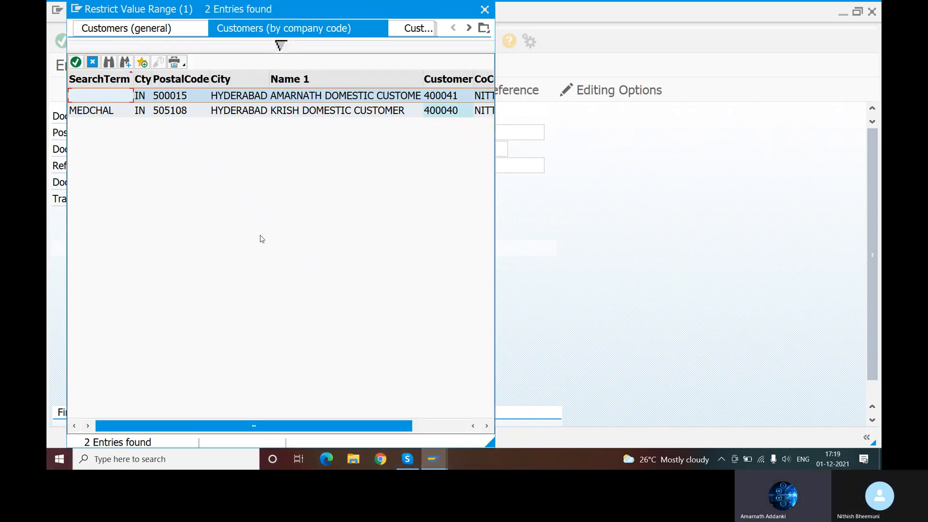
double_click(173, 97)
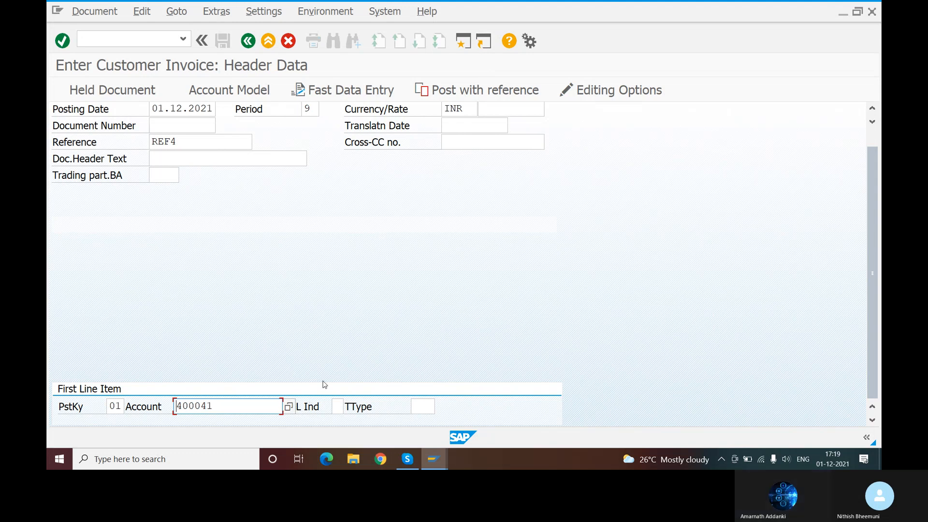
key("Return")
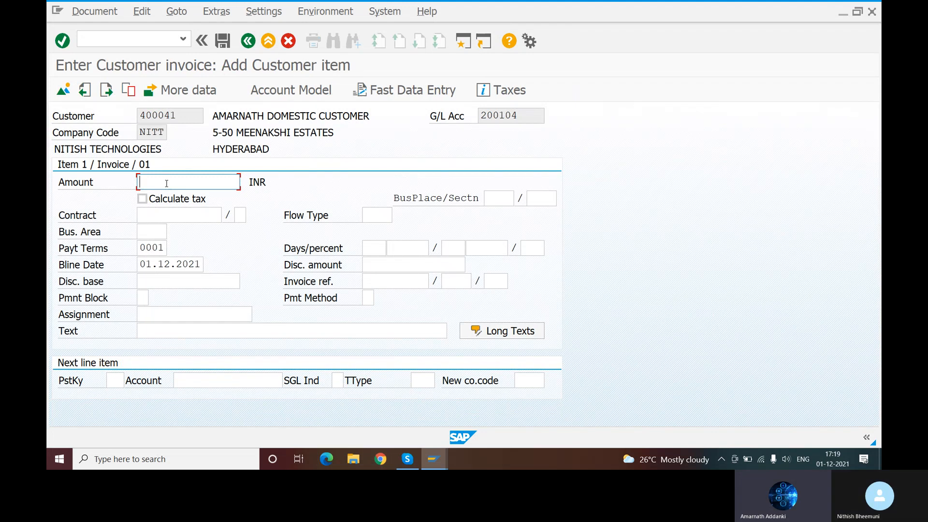
- Enter an amount of 25000 INR and the text CUSTOMER INVIOCE for the customer line item
type("25000")
left_click(171, 332)
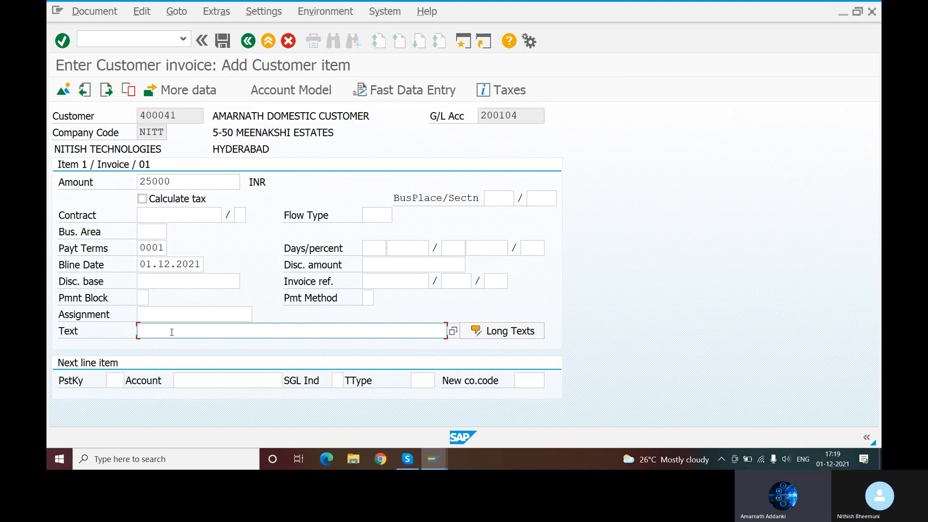
type("SAL")
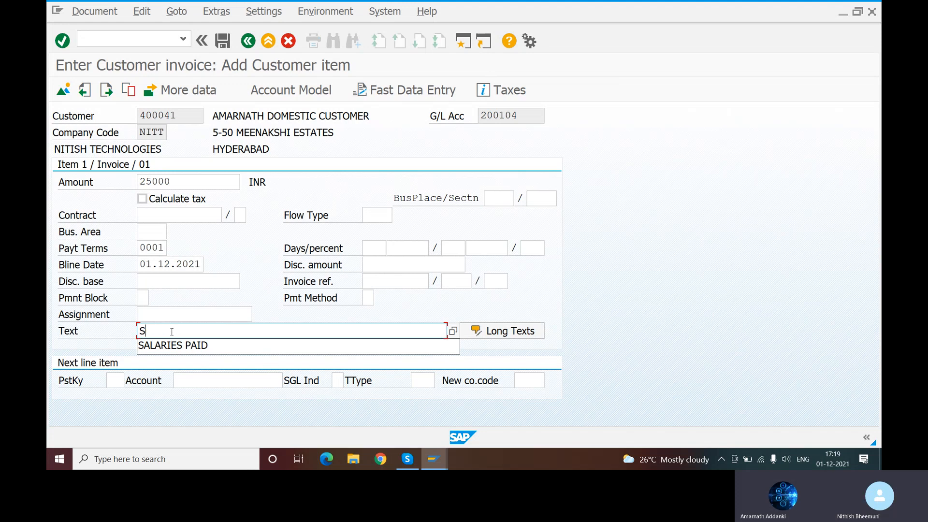
key("BackSpace")
key("BackSpace")
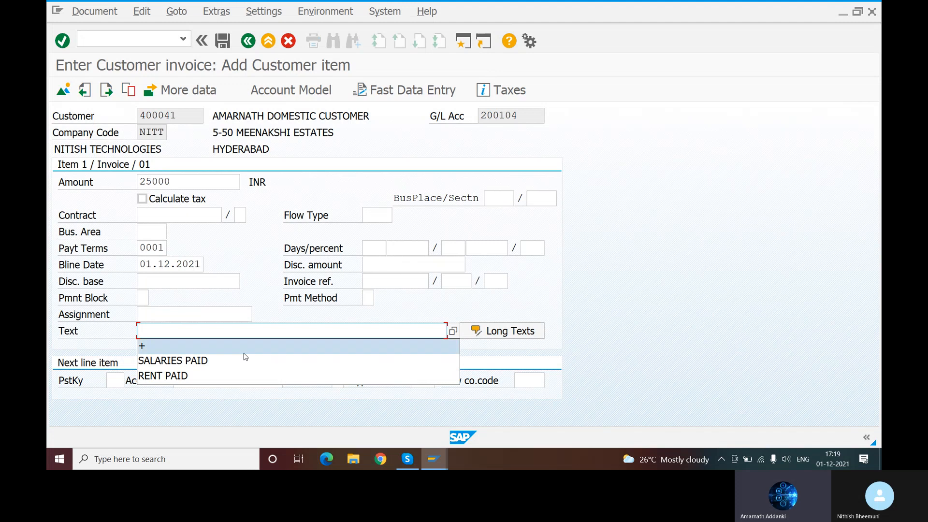
left_click(331, 331)
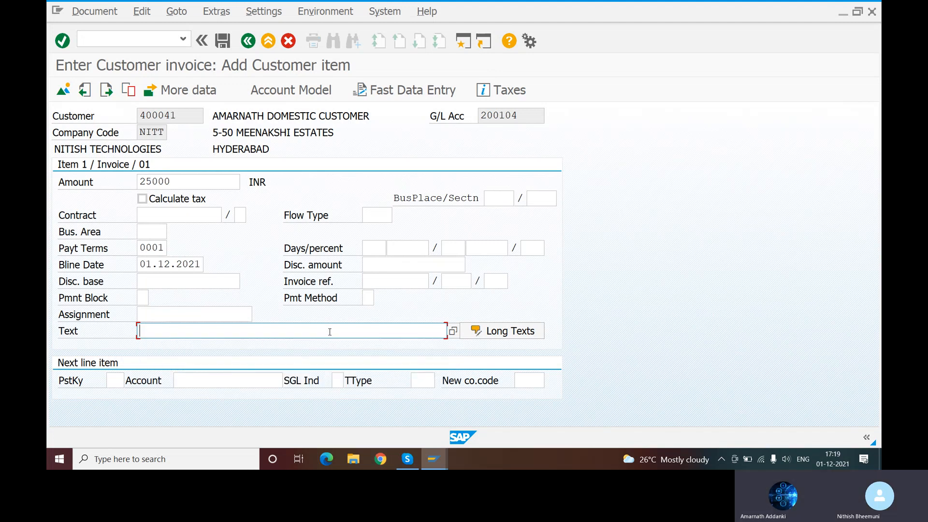
left_click(362, 327)
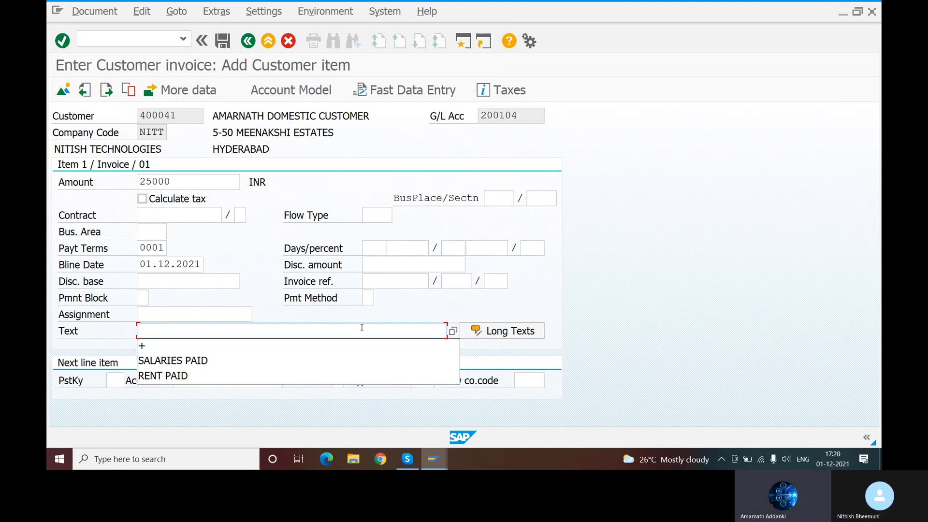
type("C")
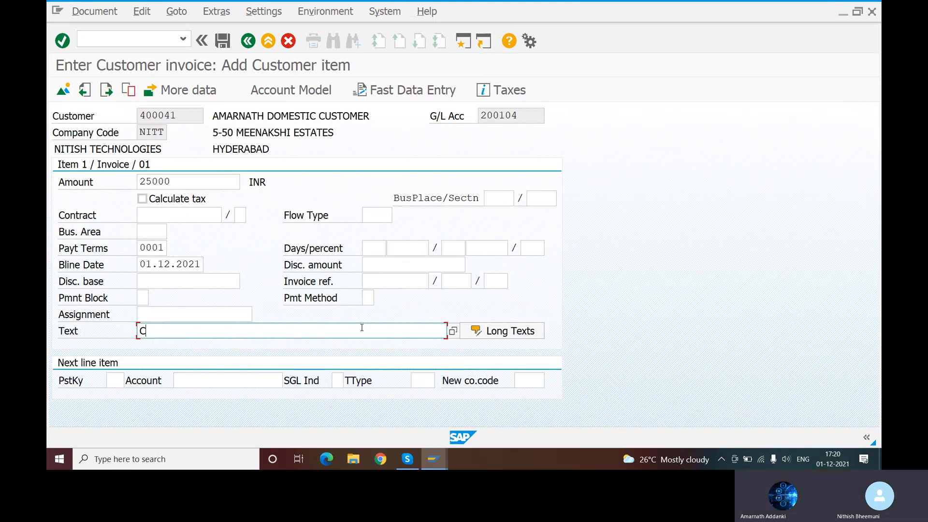
type("USTOMW")
key("BackSpace")
type("E")
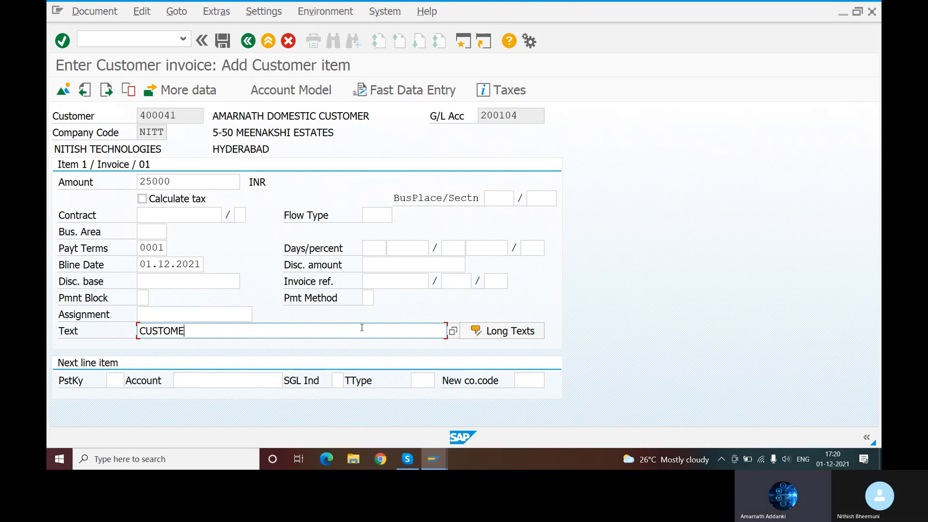
type("R INVO")
type("CE")
key("BackSpace")
key("BackSpace")
key("BackSpace")
type("IOCE")
left_click(113, 380)
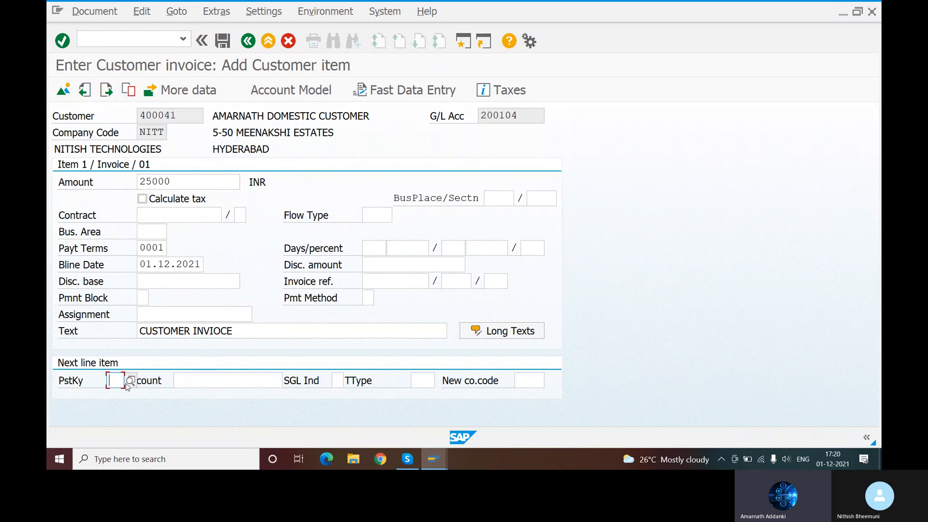
- Set the next line item to posting key 50 with the G/L account SALES ACCOUNT and proceed to its item data
left_click(130, 381)
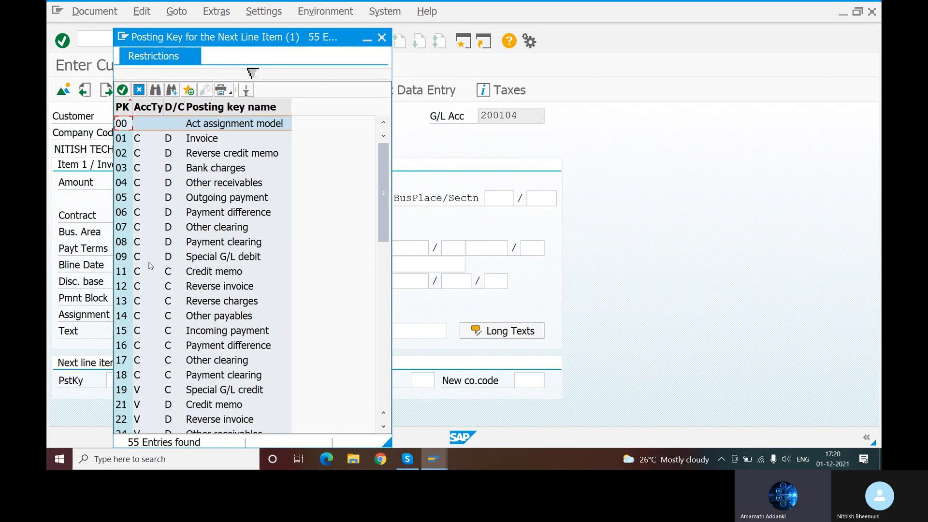
scroll(157, 348, "down", 8)
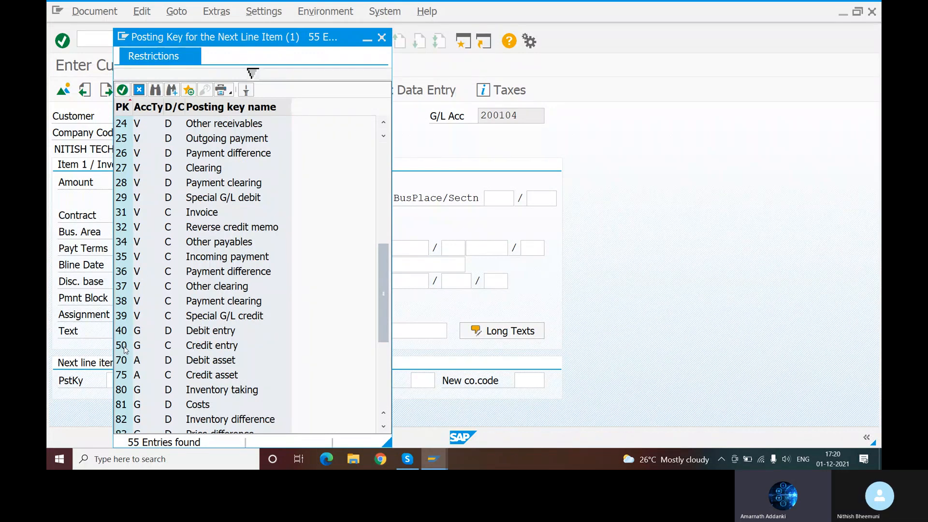
double_click(125, 346)
left_click(205, 382)
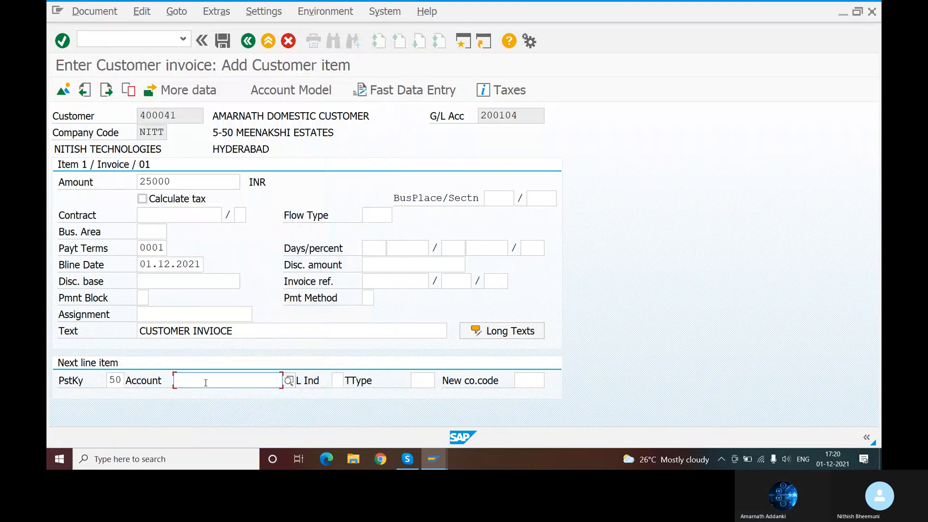
left_click(289, 381)
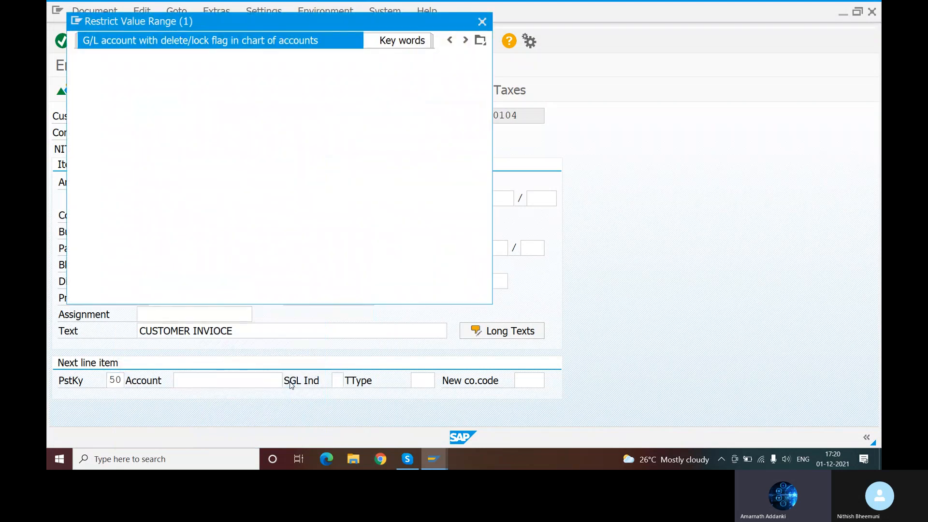
left_click(444, 287)
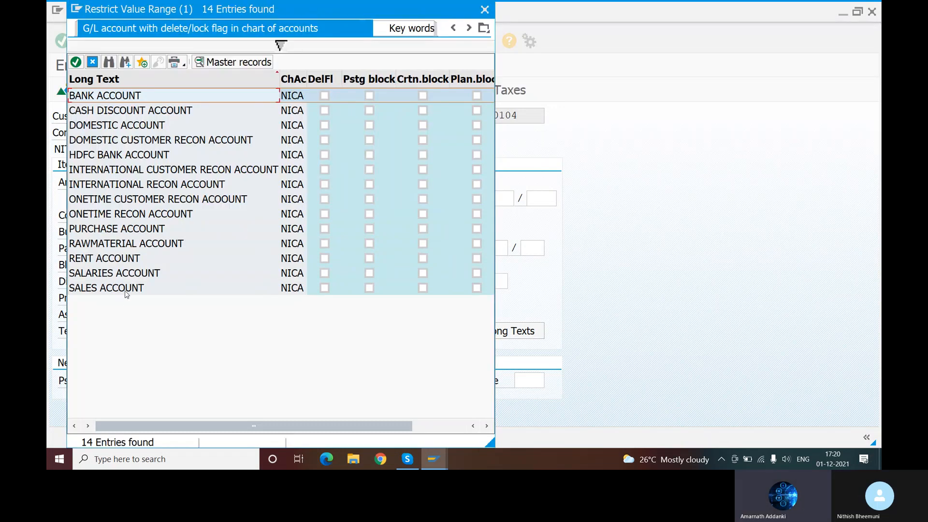
double_click(127, 288)
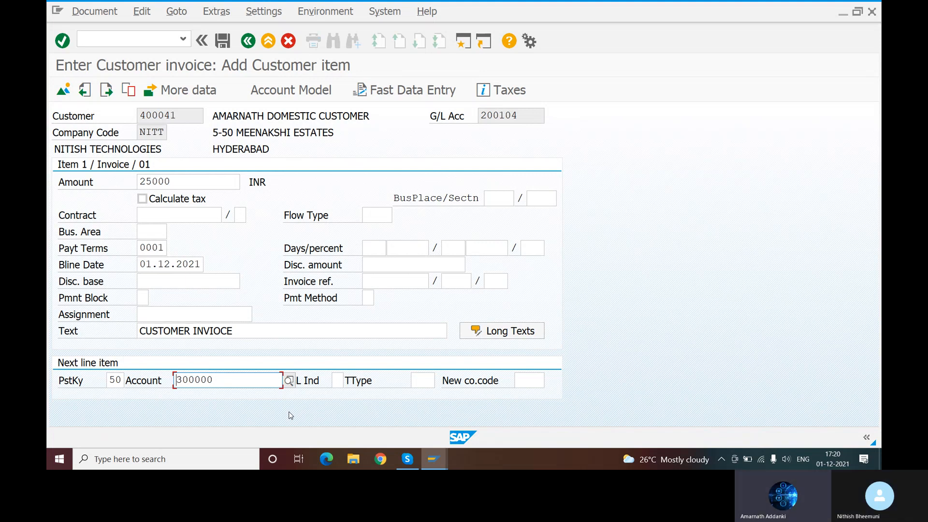
key("Return")
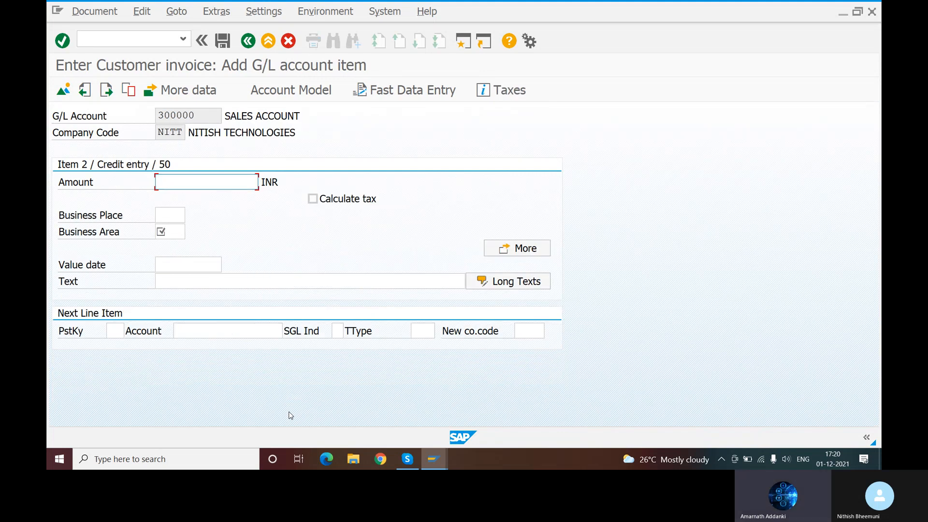
- Fill the sales line item with amount *, text + and business area NITH, and confirm the entries
type("*")
left_click(184, 279)
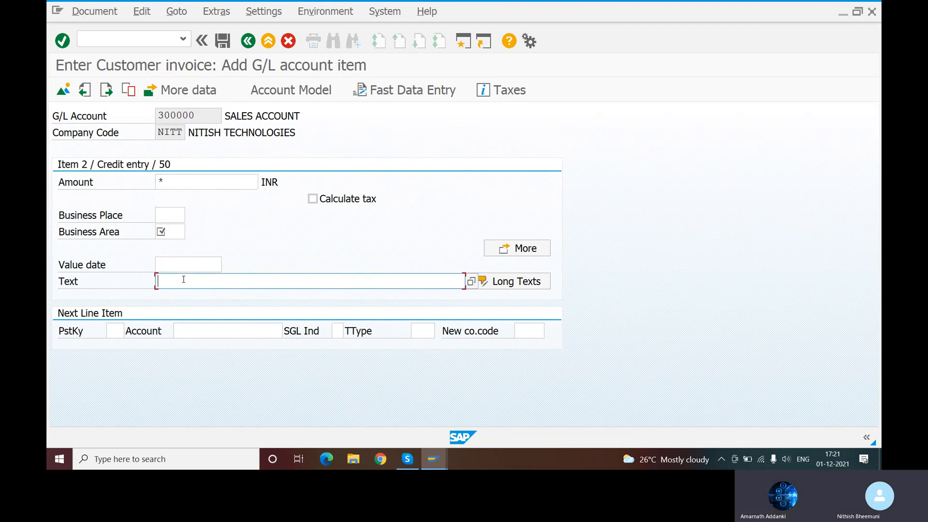
type("=")
key("BackSpace")
type("+")
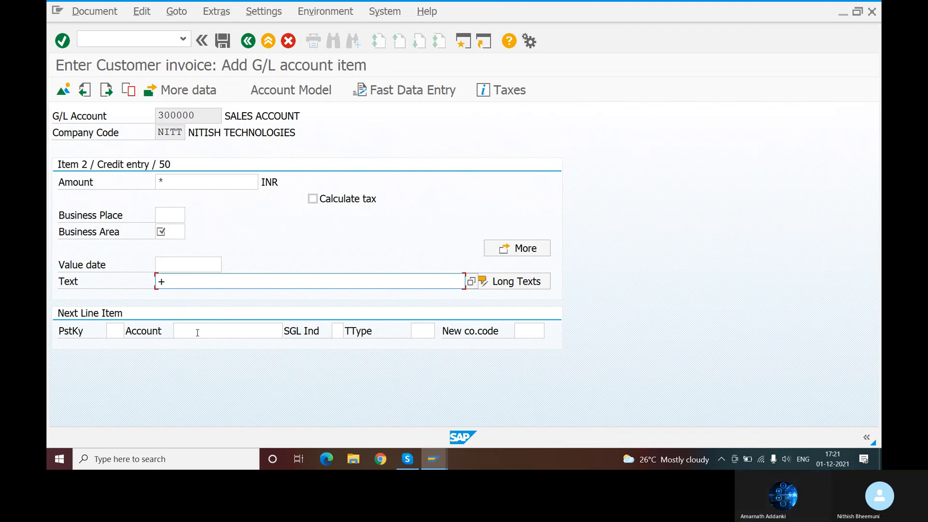
key("Return")
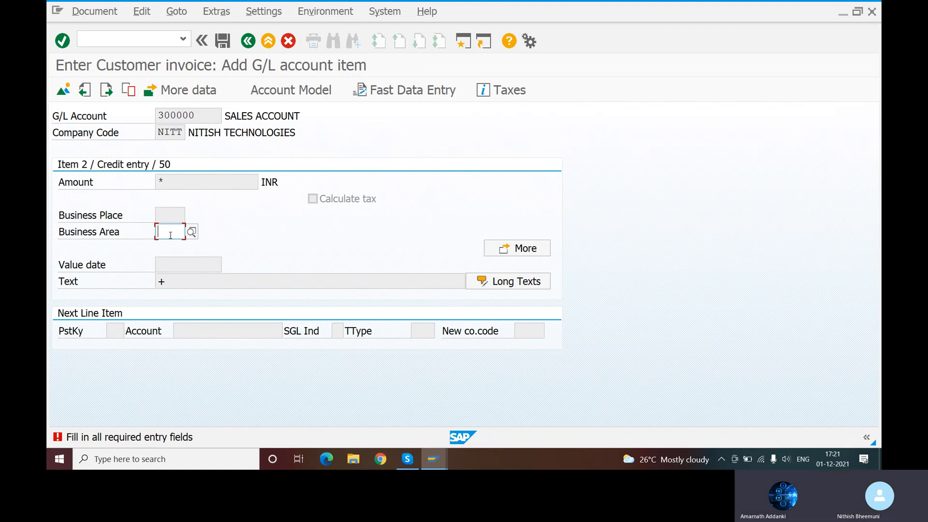
type("NITH")
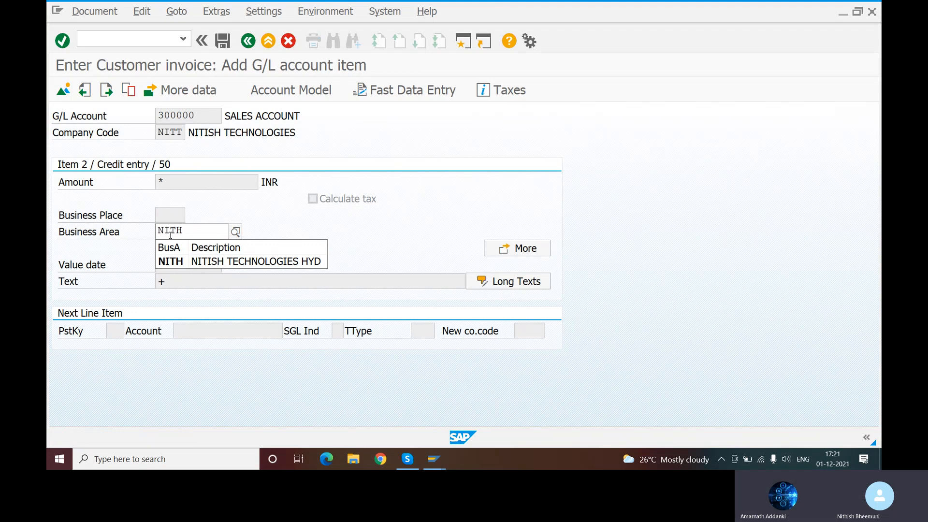
left_click(176, 262)
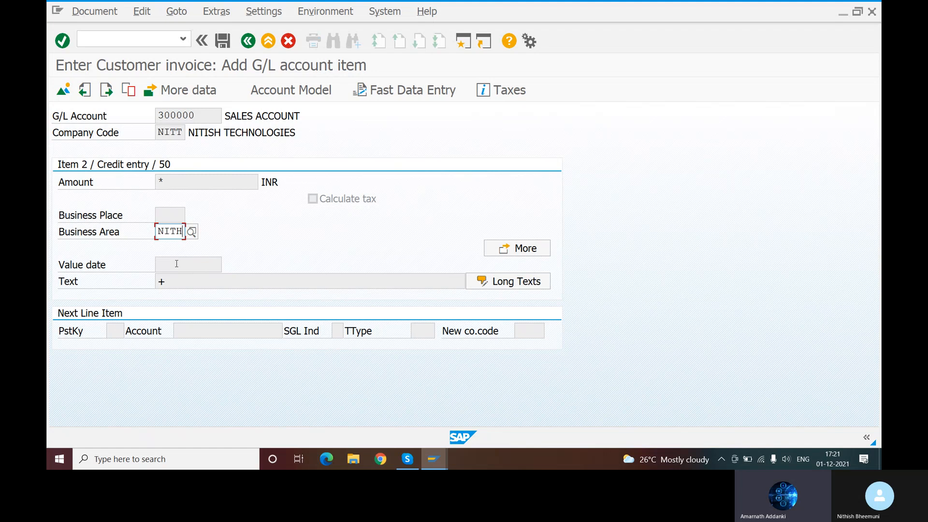
key("Return")
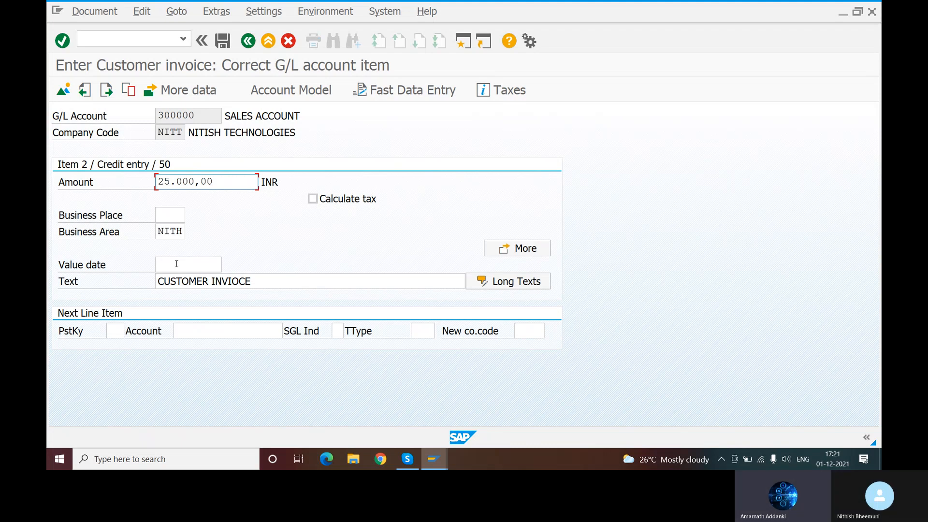
- Simulate the REF4 customer invoice and post it
left_click(97, 13)
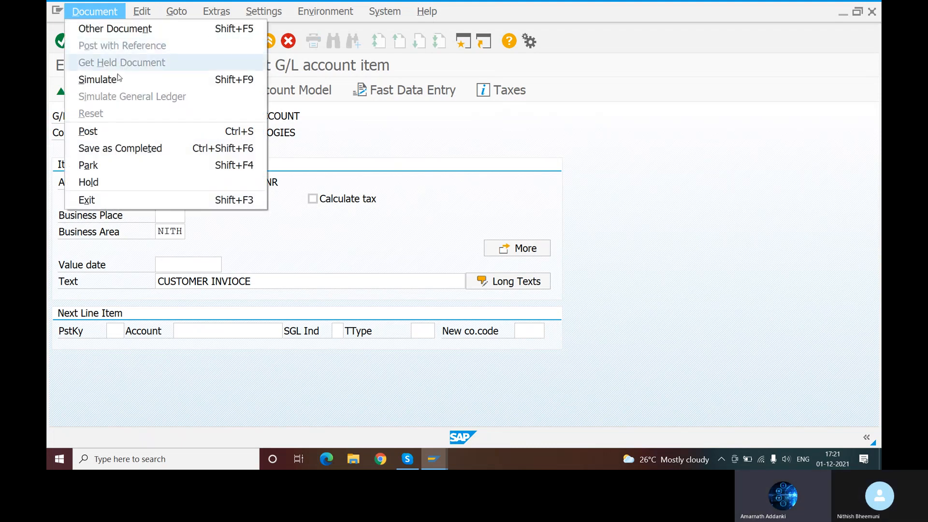
left_click(114, 81)
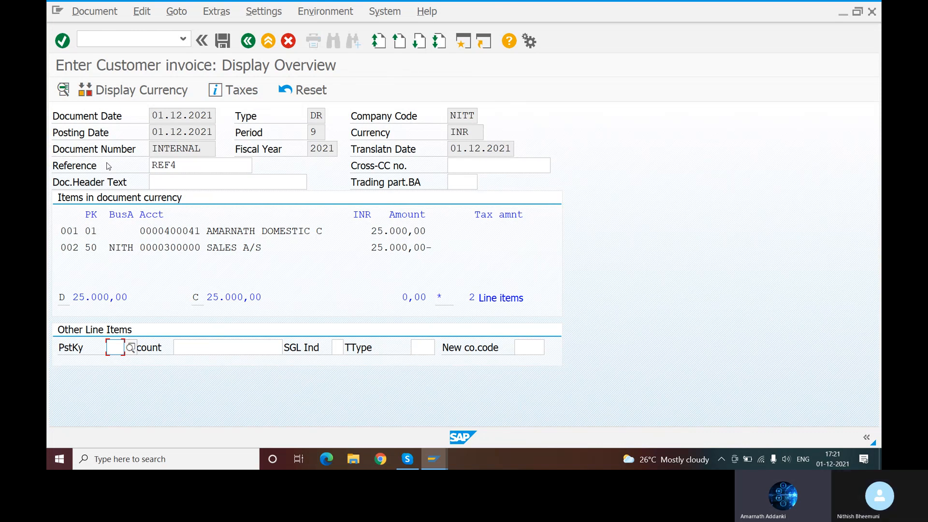
left_click(224, 43)
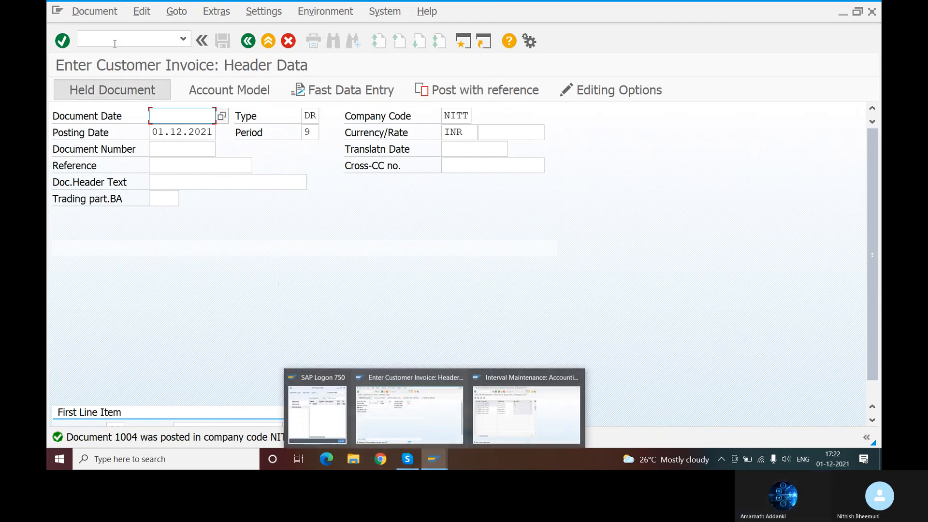
- Open transaction FBL5N and display the customer's open line items in company code NITT at key date 01.12.2021
left_click(131, 41)
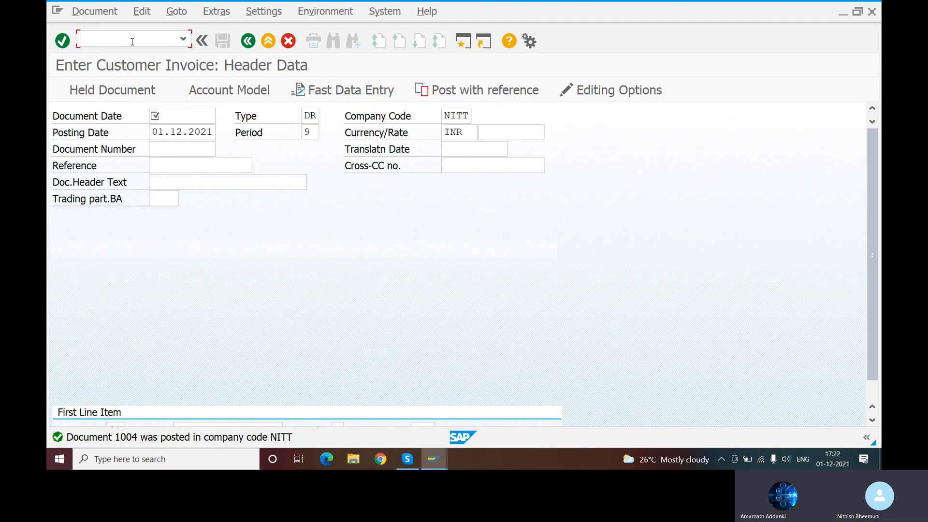
type("/NFB")
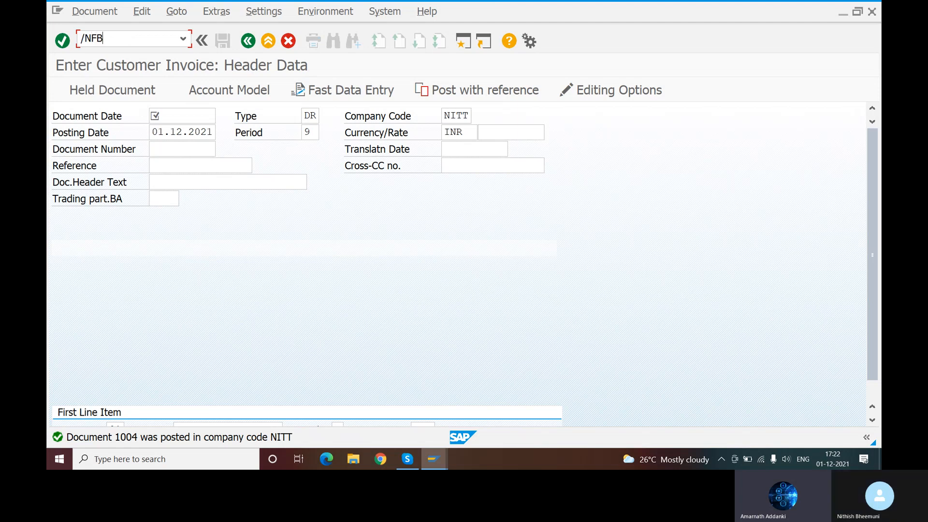
type("L5N")
key("Return")
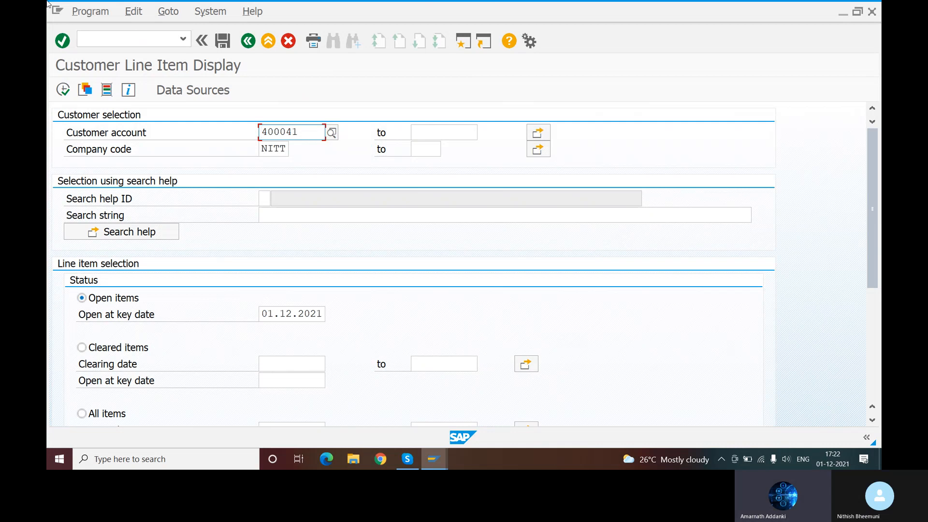
left_click(63, 90)
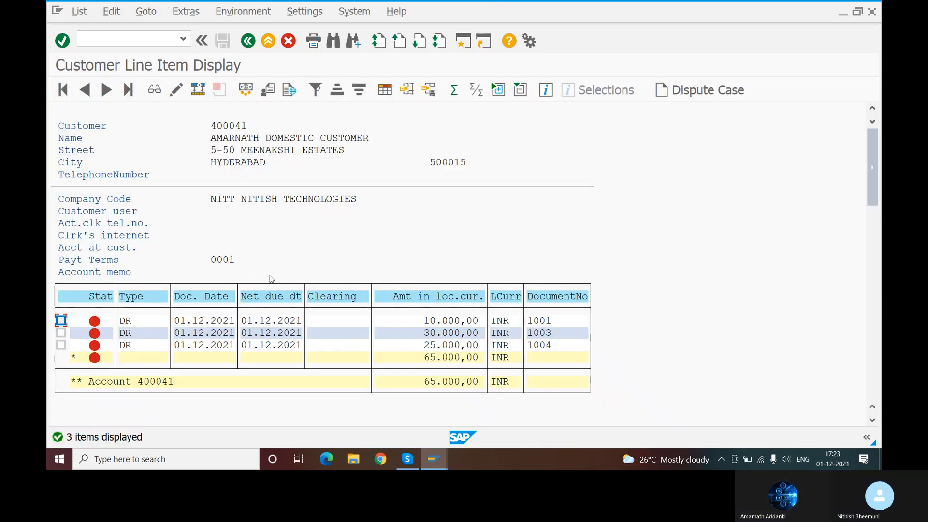
scroll(313, 253, "down", 1)
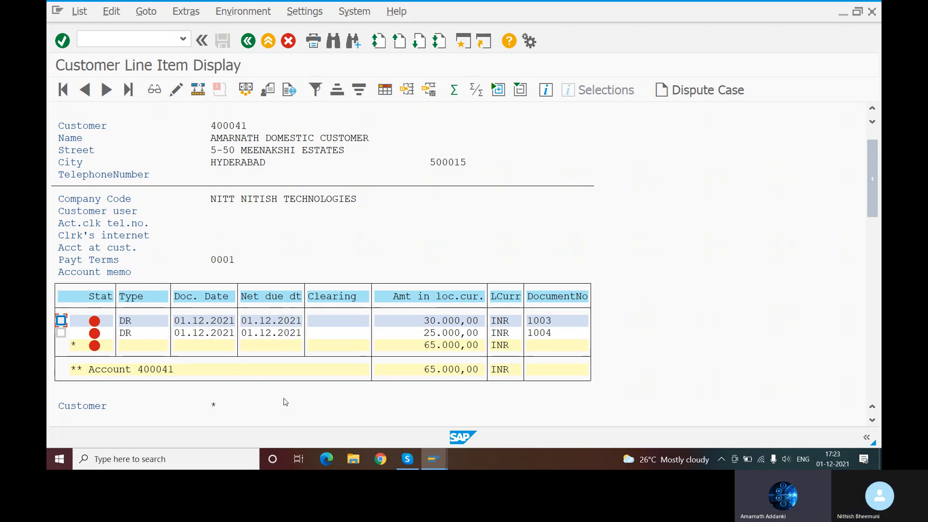
- Return to the line item selection, switch the status to All items, and review the customer's line item list
key("F3")
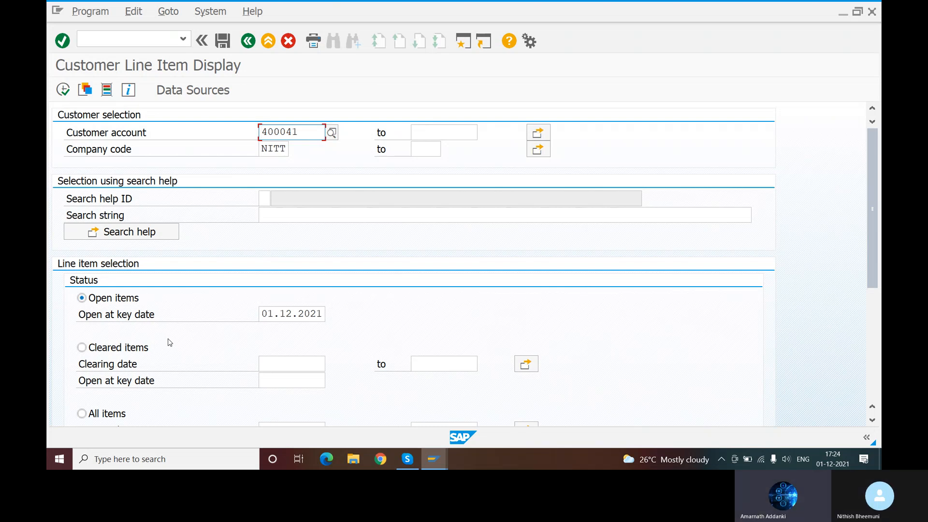
scroll(190, 297, "down", 1)
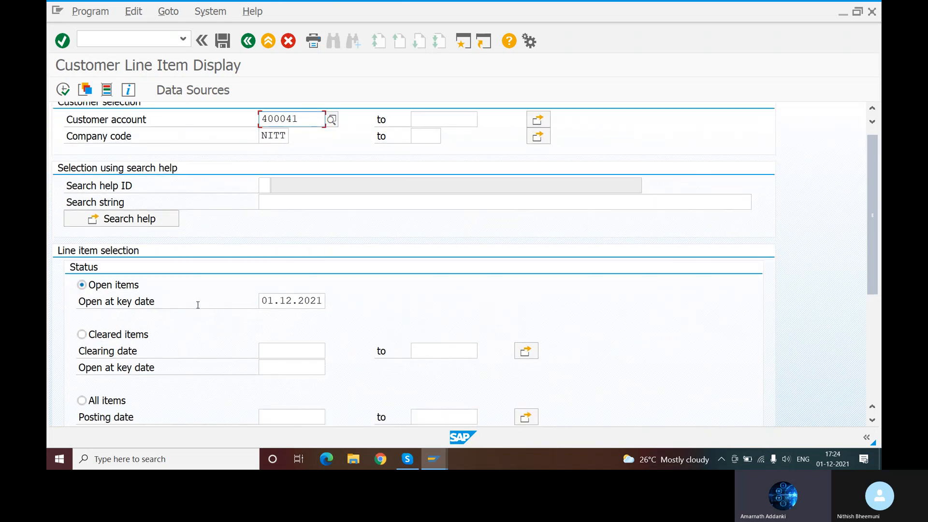
left_click(81, 401)
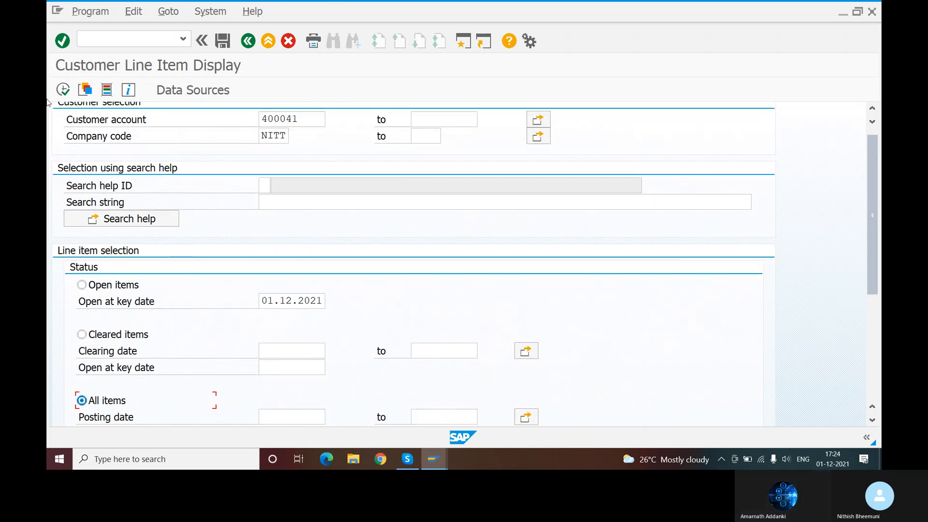
left_click(63, 91)
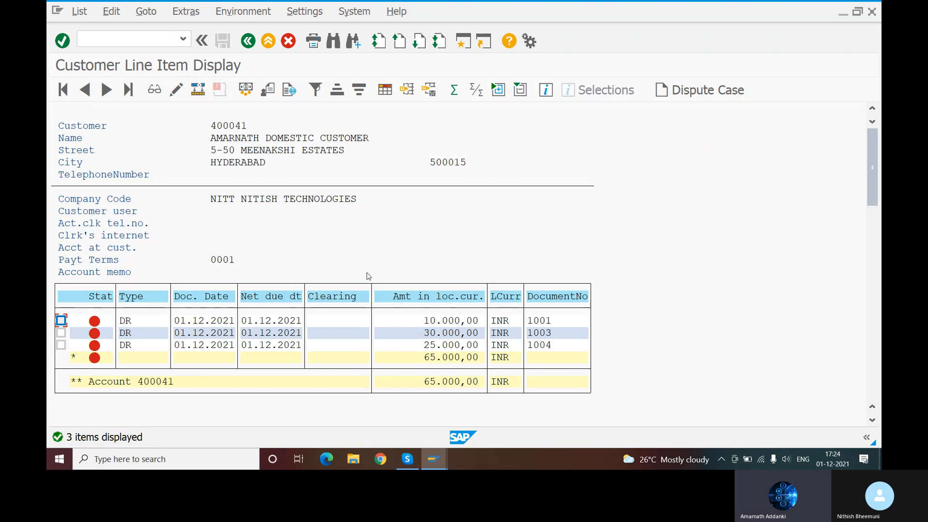
scroll(333, 252, "down", 1)
scroll(346, 280, "up", 2)
scroll(346, 280, "down", 2)
scroll(347, 279, "up", 1)
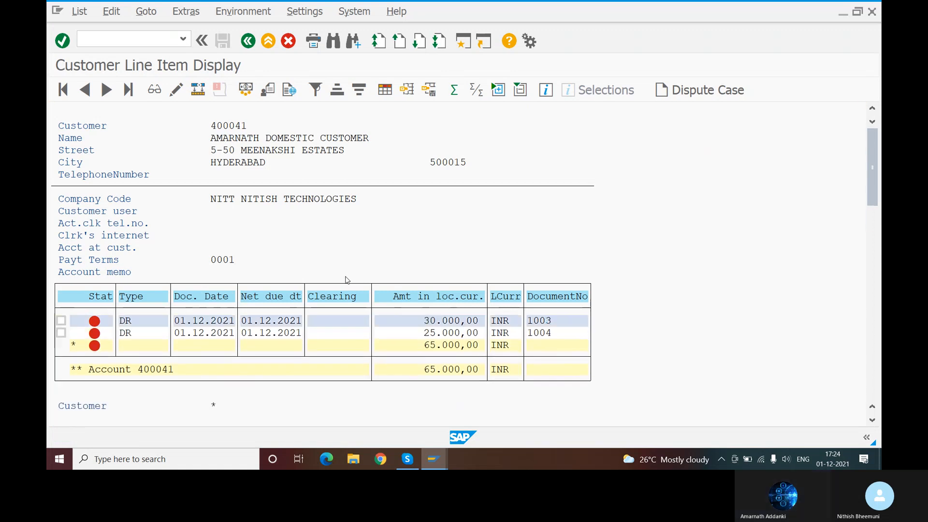
scroll(347, 280, "up", 1)
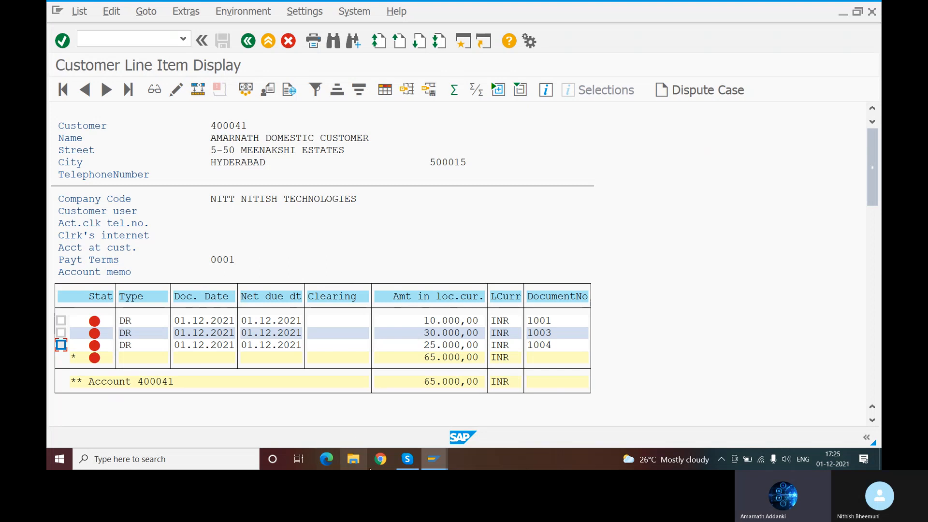
- Switch to Skype to view the AR configuration slide
left_click(407, 460)
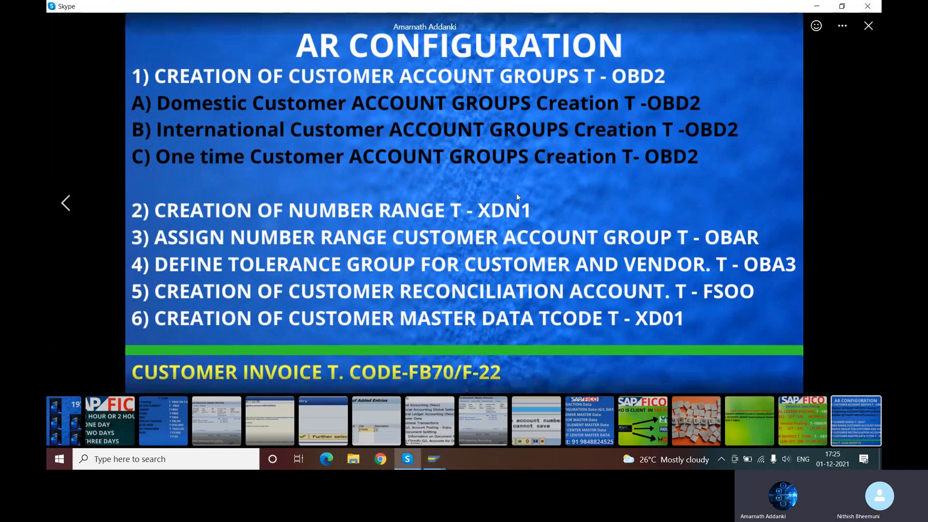